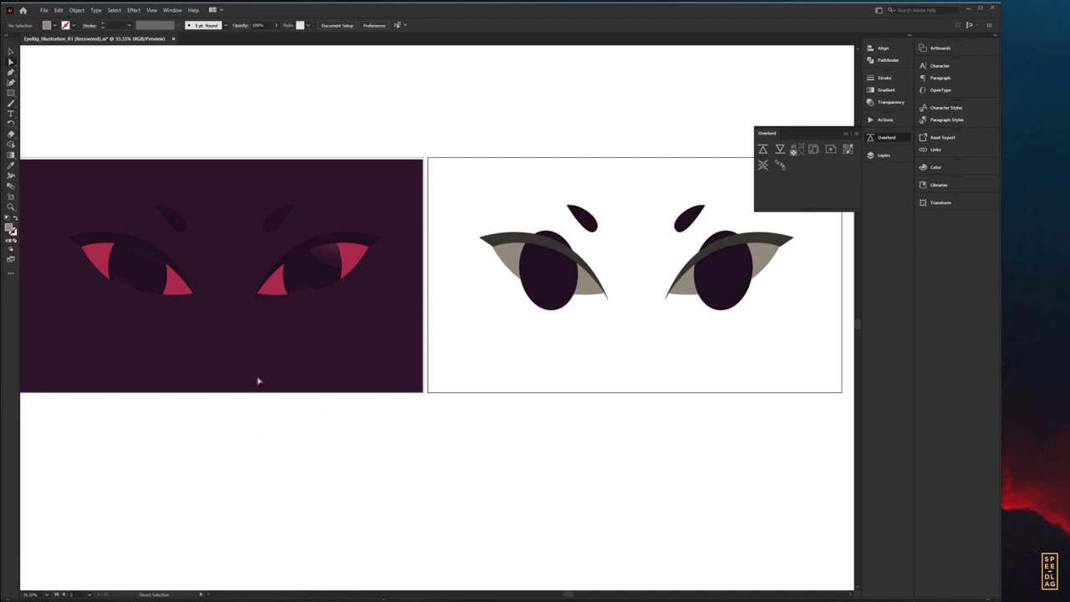
Step: Examine the paths of the right eye on the dark coloured artboard, and view the simplified eyes on the white artboard up close
left_click_drag(252, 327, 391, 353)
left_click_drag(500, 474, 401, 225)
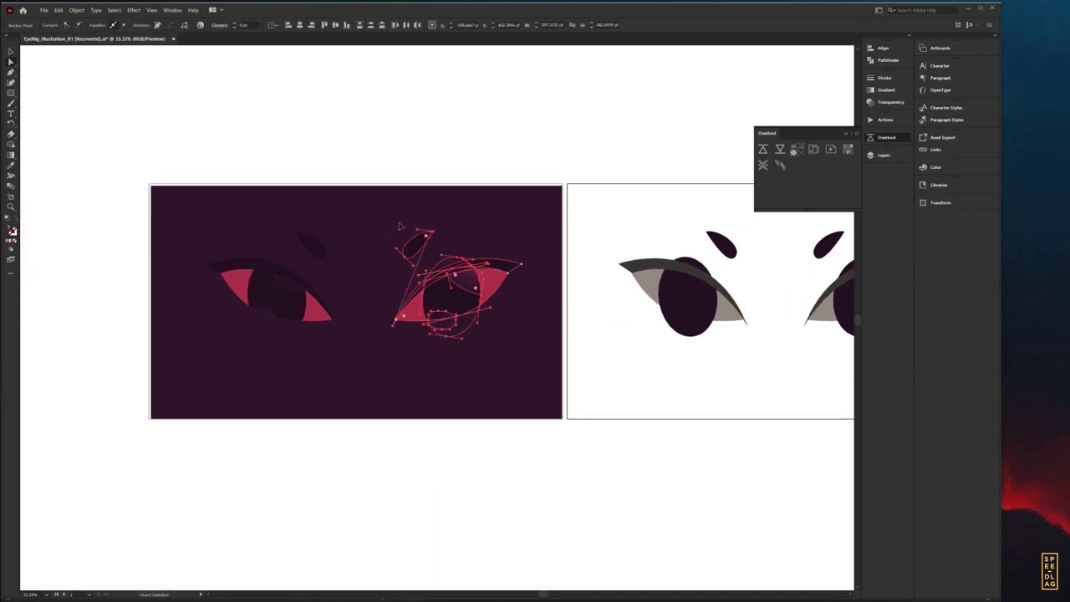
scroll(400, 226, "up", 2)
left_click(402, 86)
left_click_drag(308, 241, 381, 165)
left_click_drag(225, 270, 174, 255)
left_click_drag(784, 276, 457, 260)
scroll(457, 260, "right", 6)
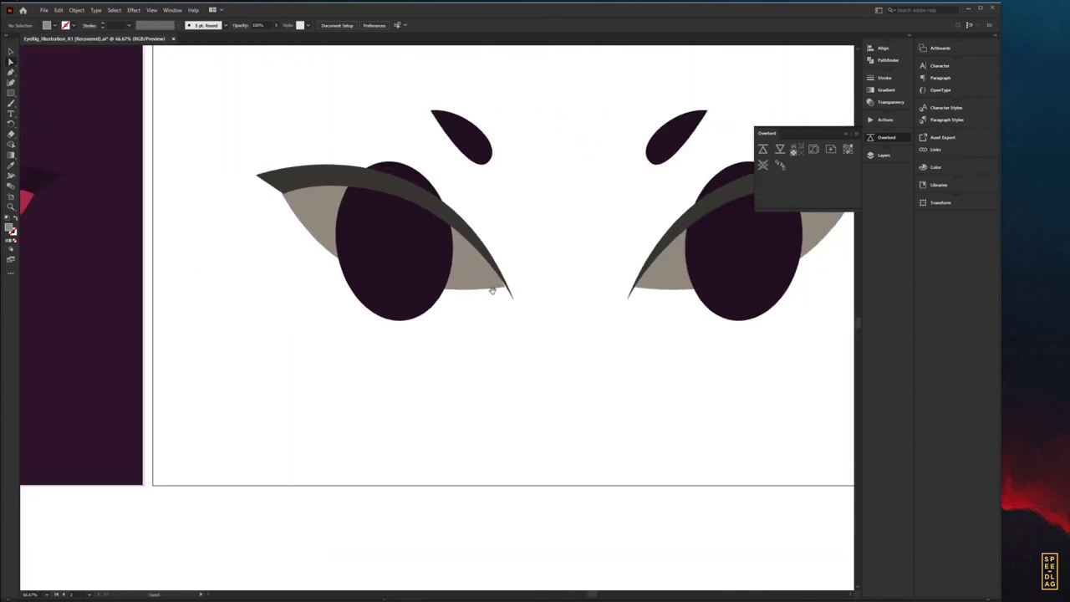
scroll(490, 286, "up", 1)
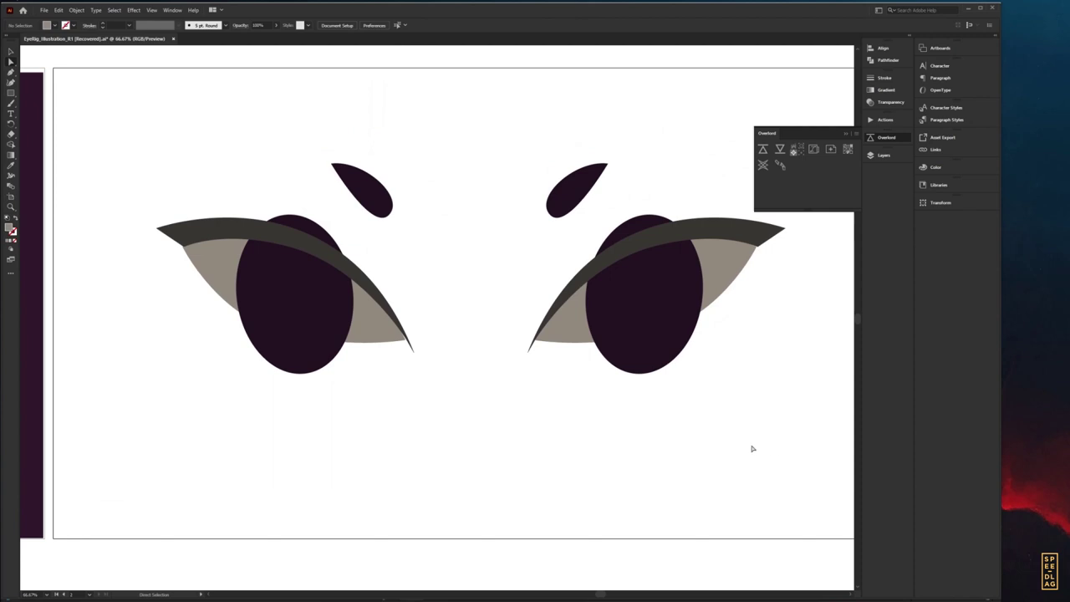
Step: Try moving the right eye's separate pieces and its brow on the white artboard, undoing each move
left_click_drag(756, 439, 503, 149)
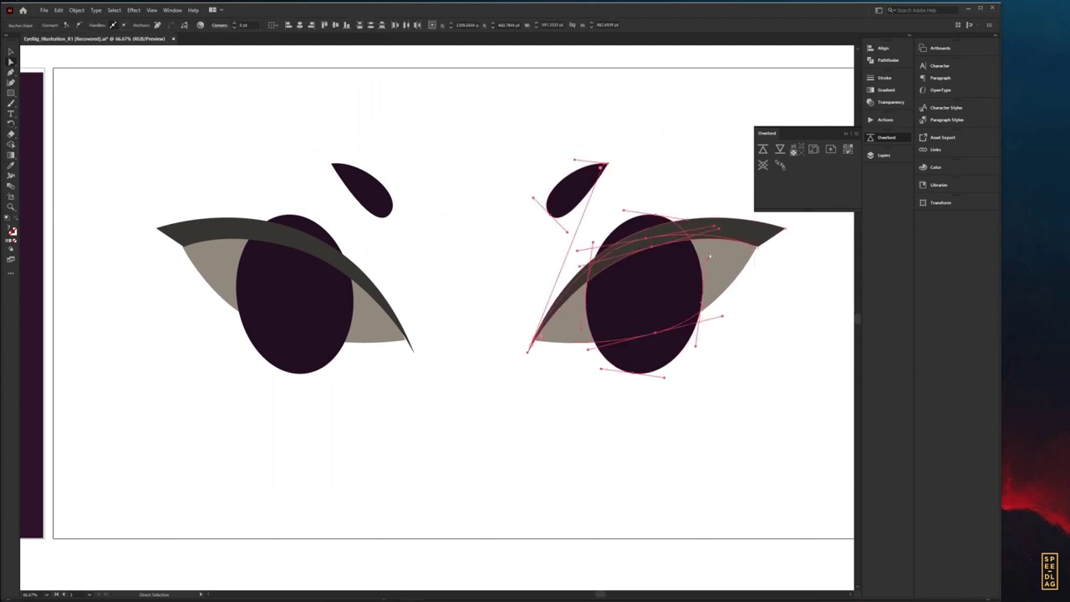
left_click(798, 304)
left_click_drag(728, 268, 753, 294)
key("ctrl+z")
mouse_move(664, 293)
left_mouse_down()
mouse_move(694, 309)
mouse_move(672, 299)
left_mouse_up()
key("ctrl+z")
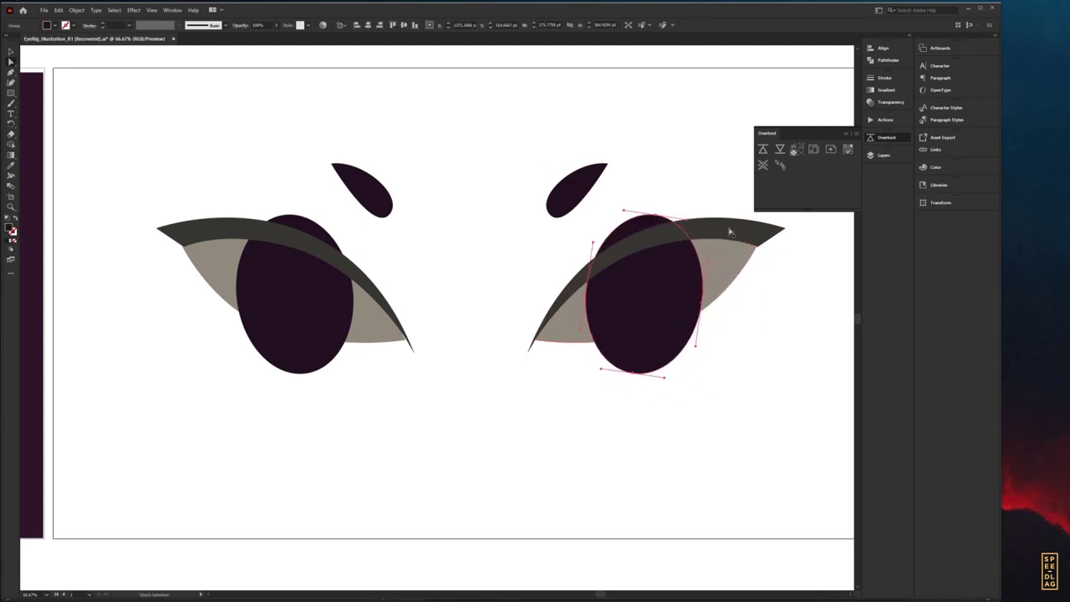
left_click_drag(730, 232, 732, 230)
key("ctrl+z")
left_click_drag(566, 193, 533, 195)
key("ctrl+z")
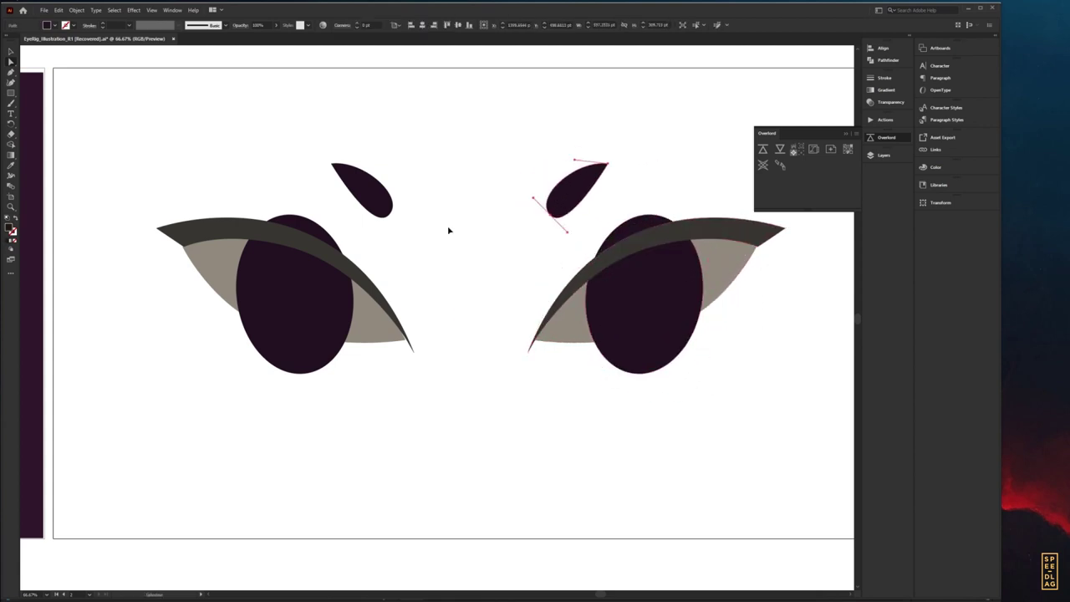
Step: Compare the dark coloured eye artboard with the simplified eyes on the white artboard beside it
left_click(477, 278)
key("ctrl+minus")
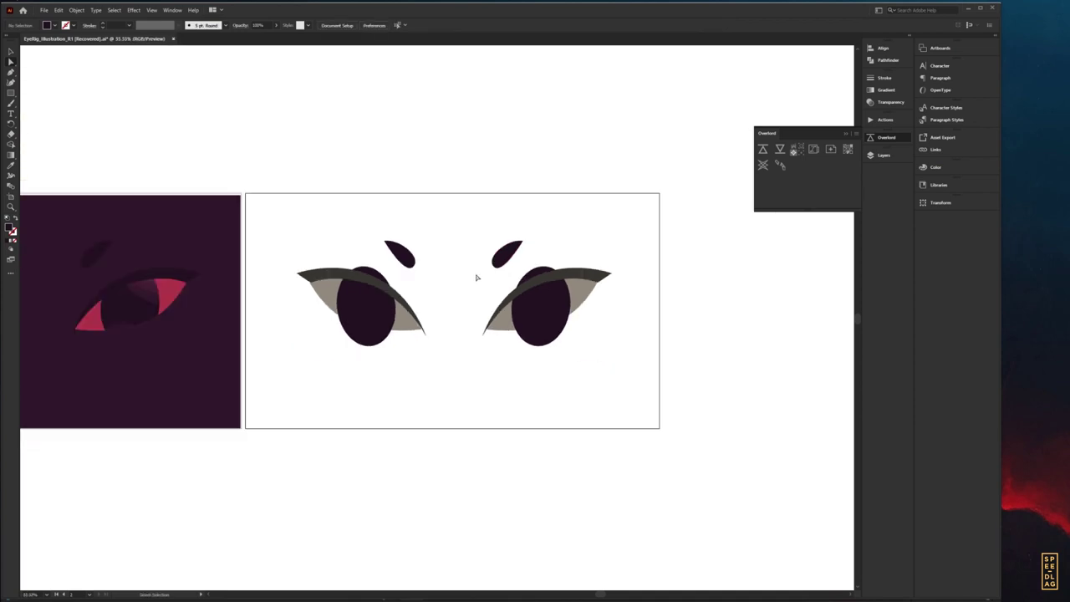
left_click_drag(335, 352, 540, 391)
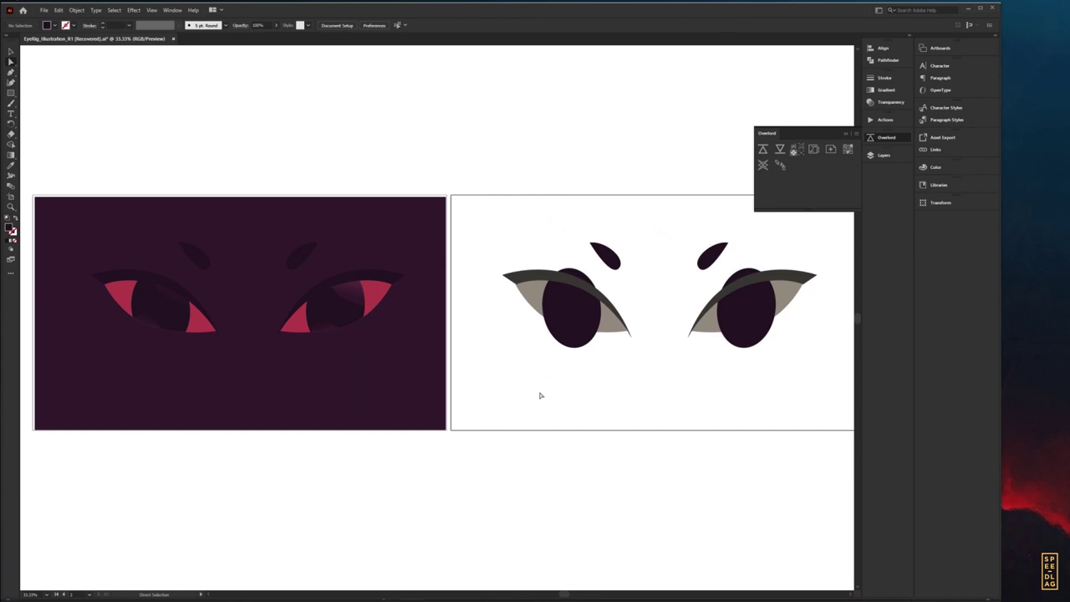
scroll(612, 367, "right", 5)
scroll(612, 367, "down", 1)
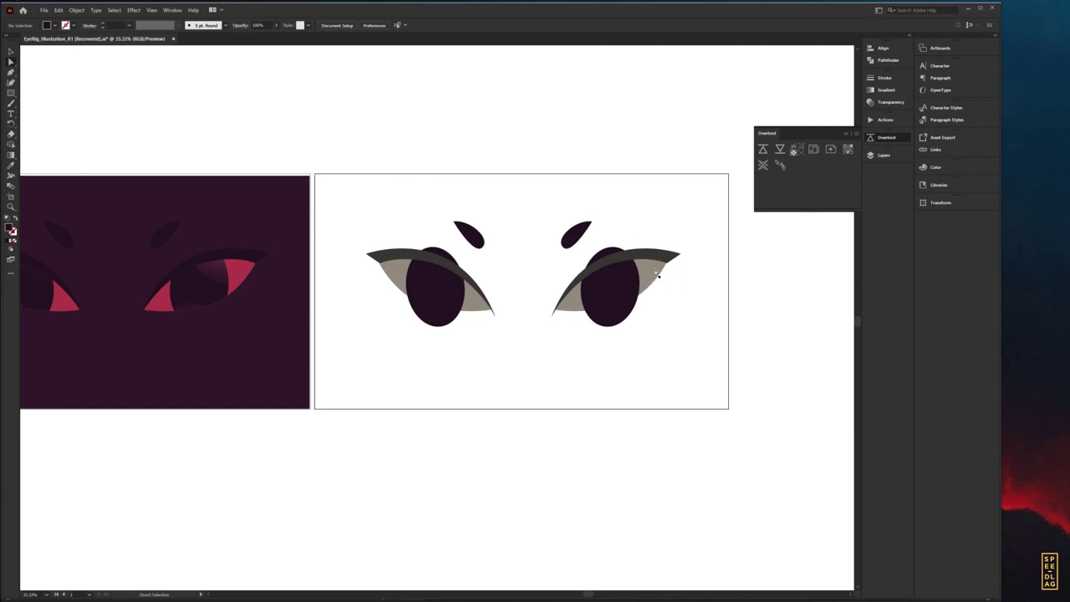
left_click(633, 266)
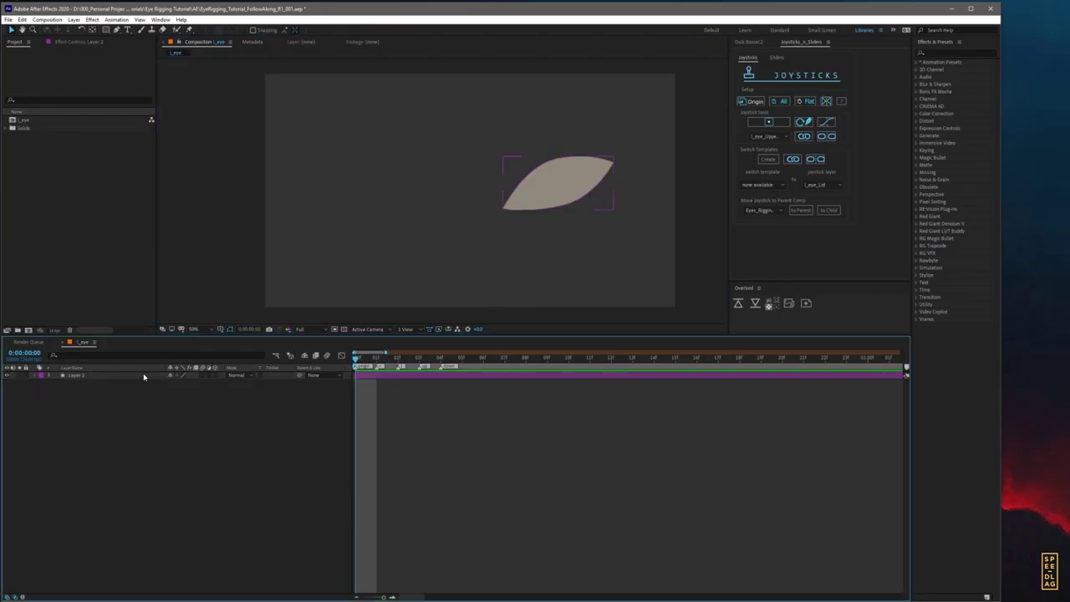
Step: Switch to After Effects and examine the eye shape's path points up close with the layer selected and the Pen tool active
left_click(105, 375)
left_click(116, 30)
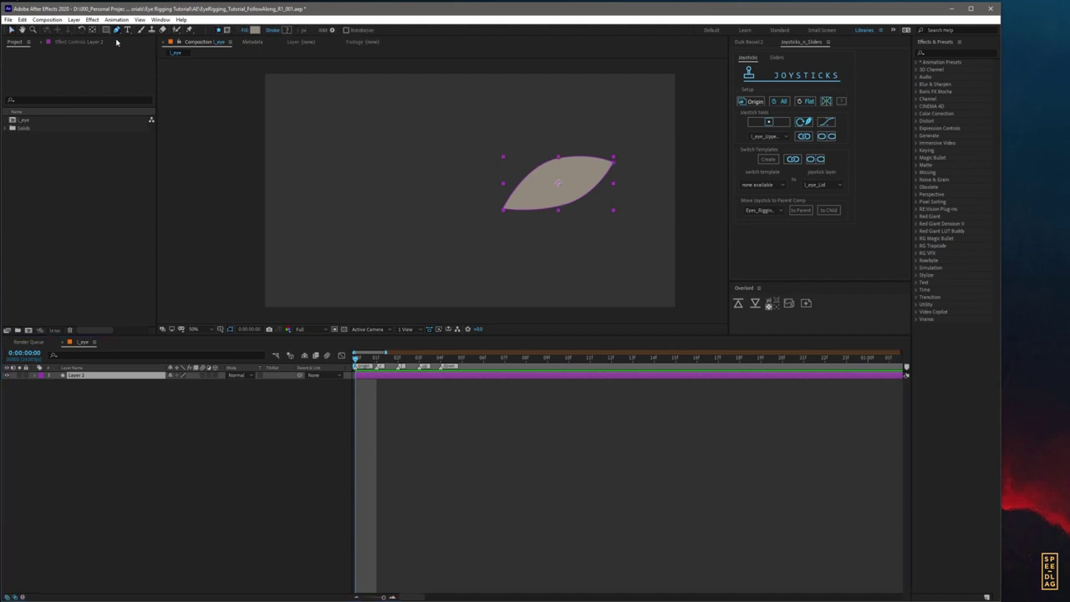
key("period")
left_click_drag(472, 169, 350, 181)
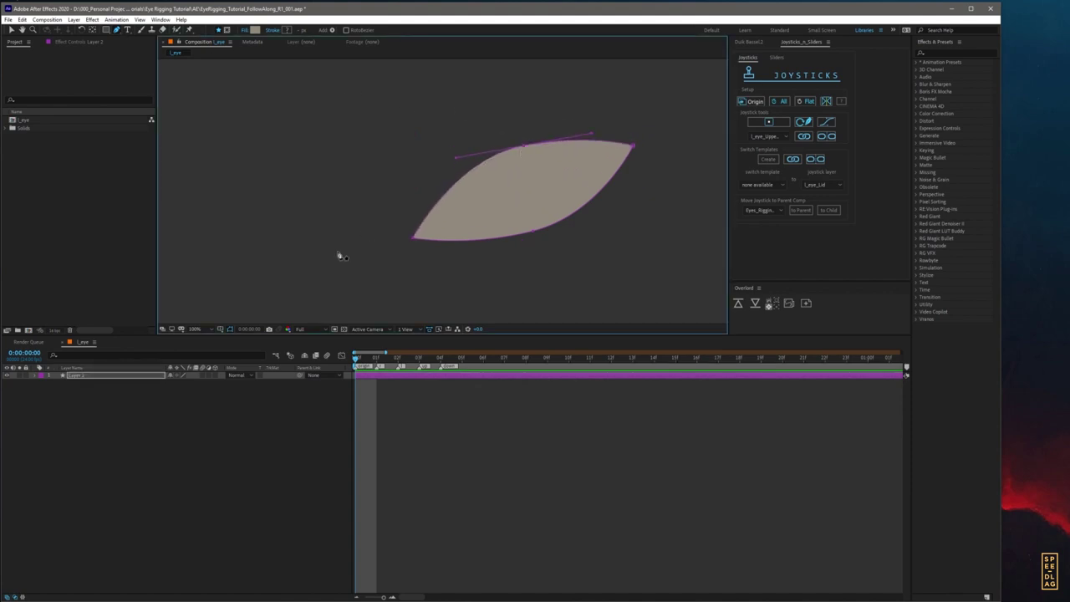
left_click(258, 419)
Step: Draw a four-point leaf-shaped test path beside the eye shape with the Pen tool, and delete its shape layer
left_click_drag(344, 203, 401, 203)
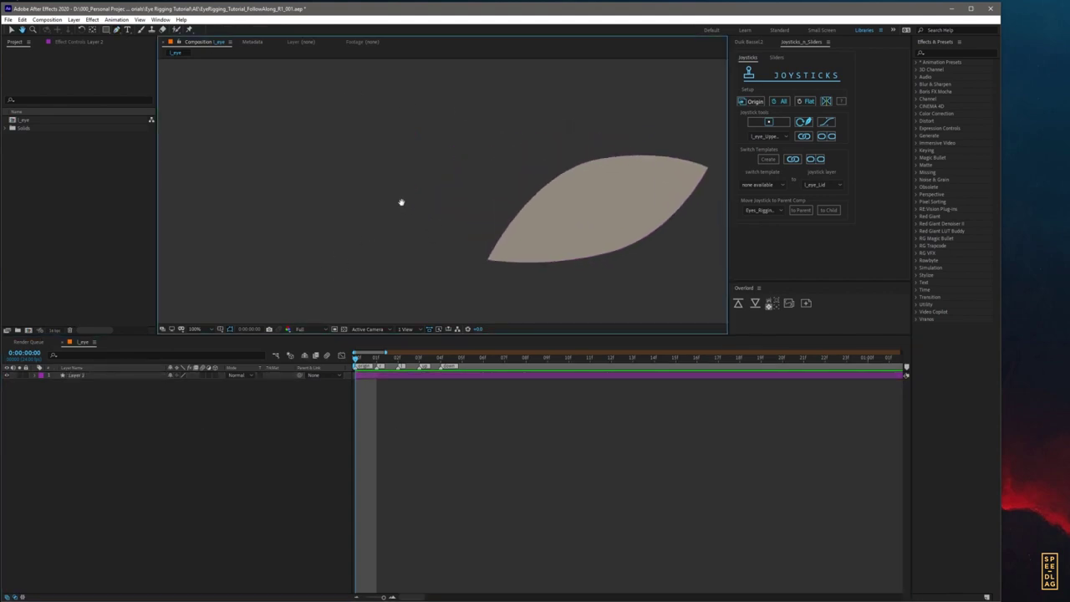
left_click(446, 169)
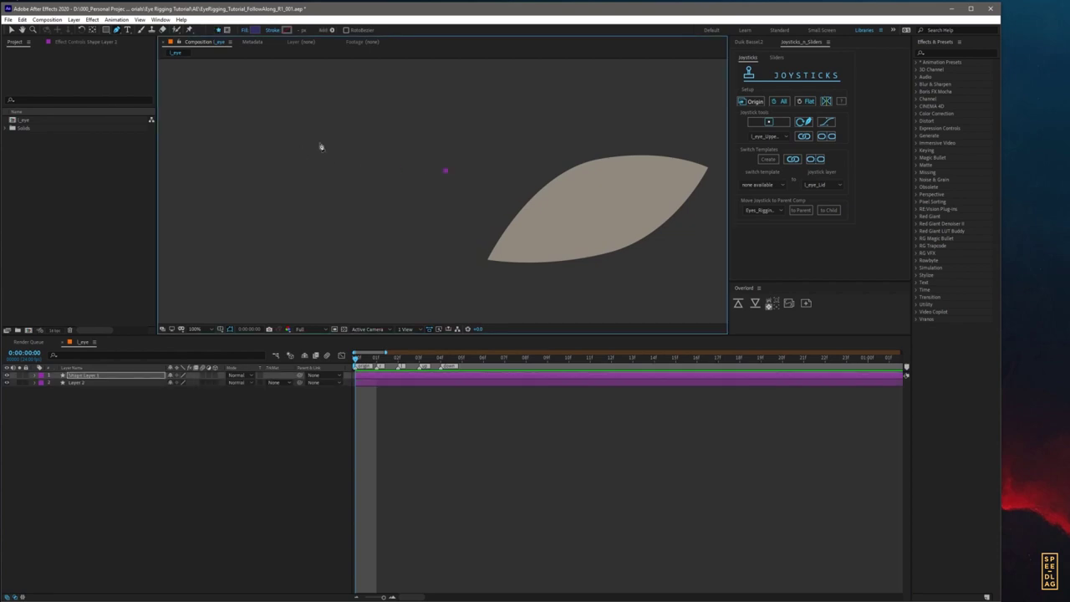
left_click_drag(322, 145, 244, 164)
left_click(220, 251)
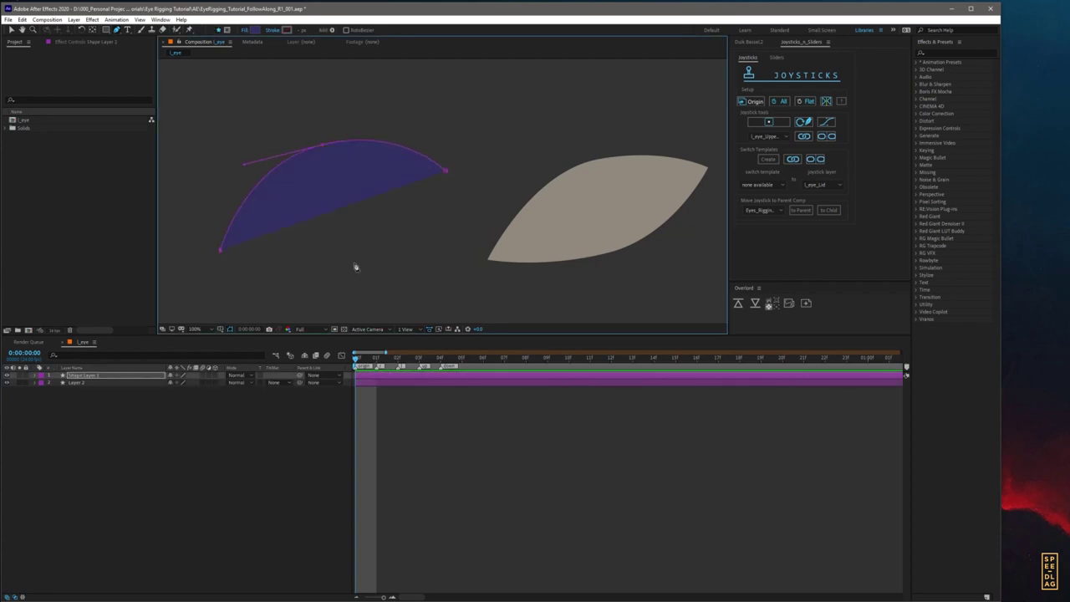
left_click_drag(347, 246, 412, 226)
left_click(446, 171)
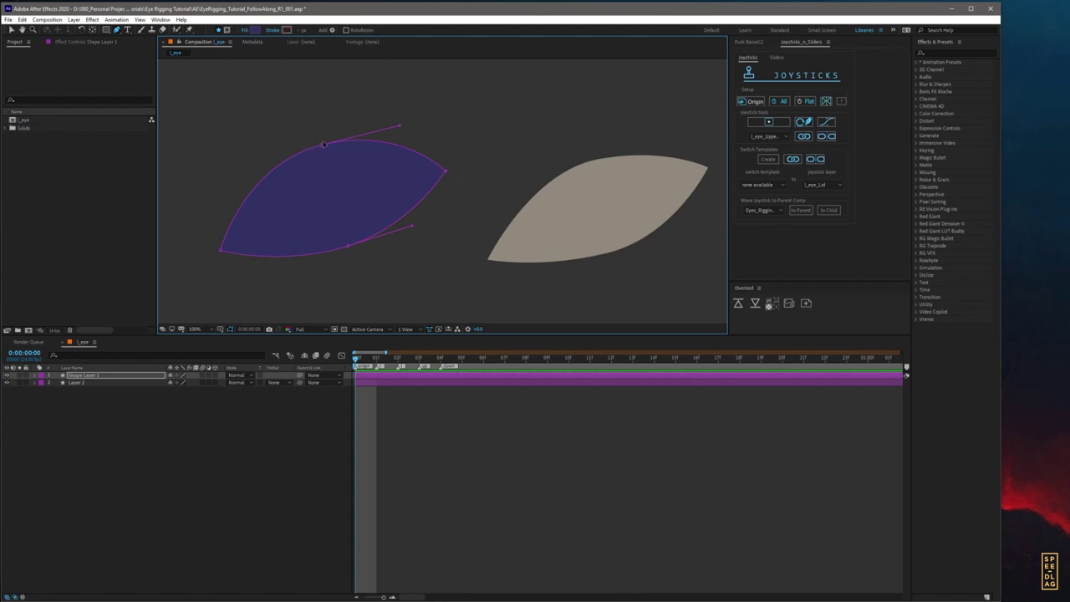
left_click_drag(324, 146, 322, 151)
key("comma")
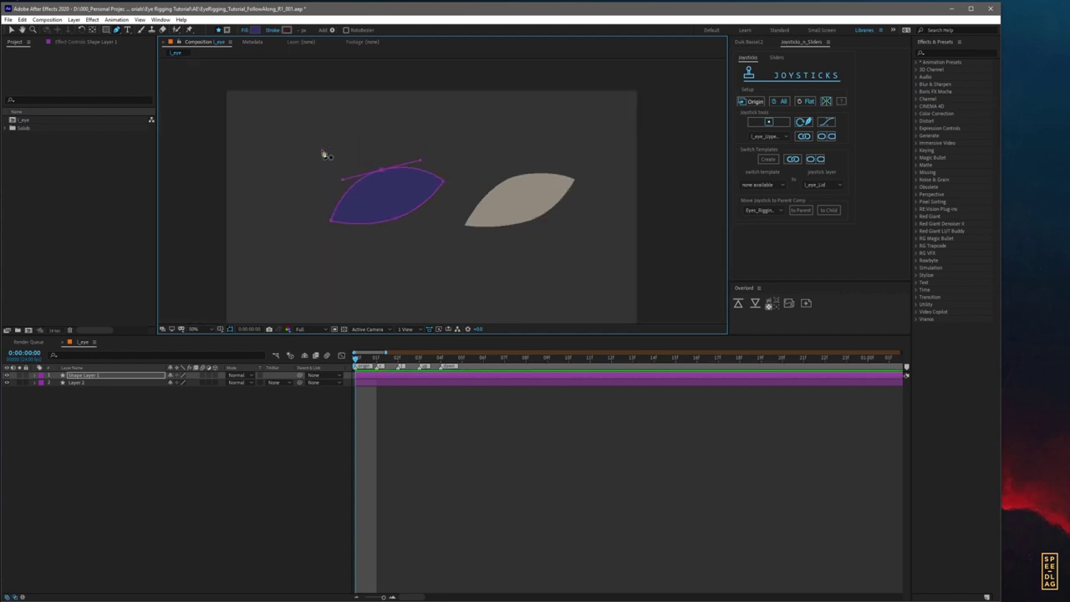
left_click(88, 375)
key("Delete")
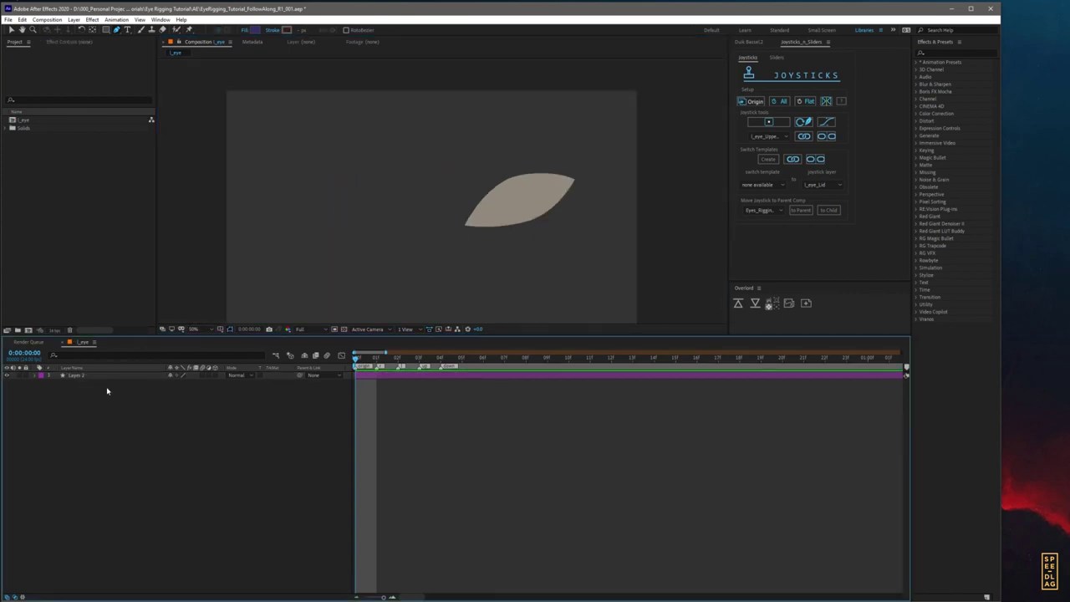
Step: Rename the eye shape's layer as l_eyeFill
left_click(77, 375)
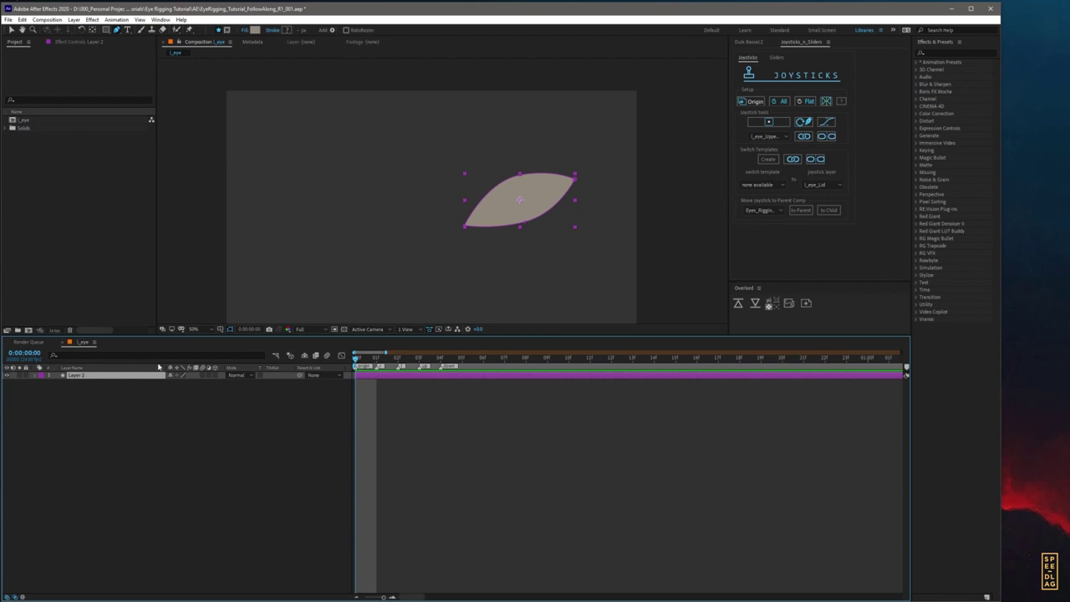
key("Return")
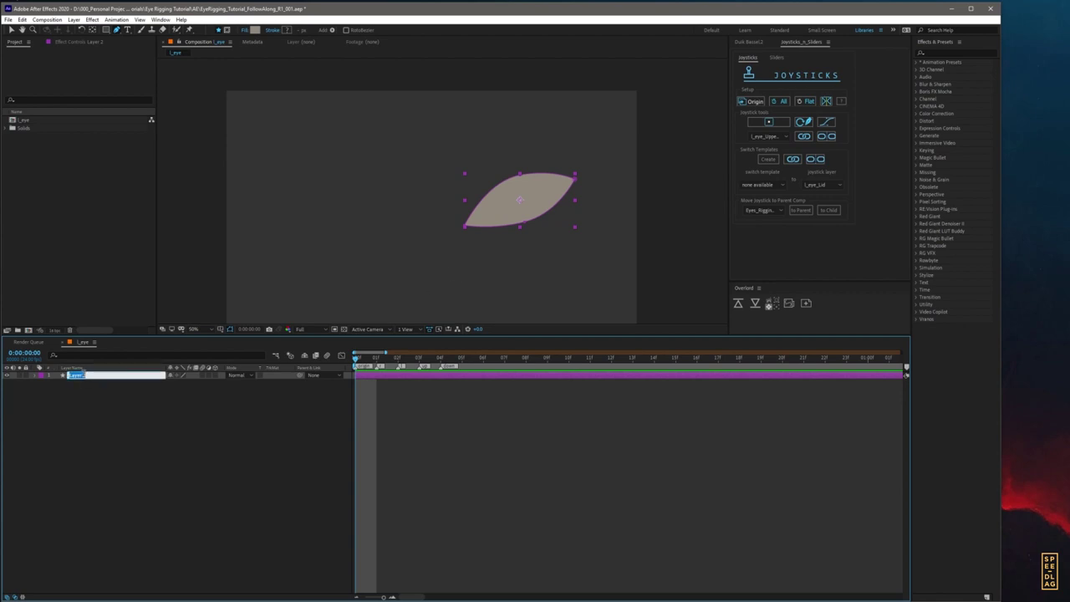
type("ll")
key("Return")
left_click(85, 389)
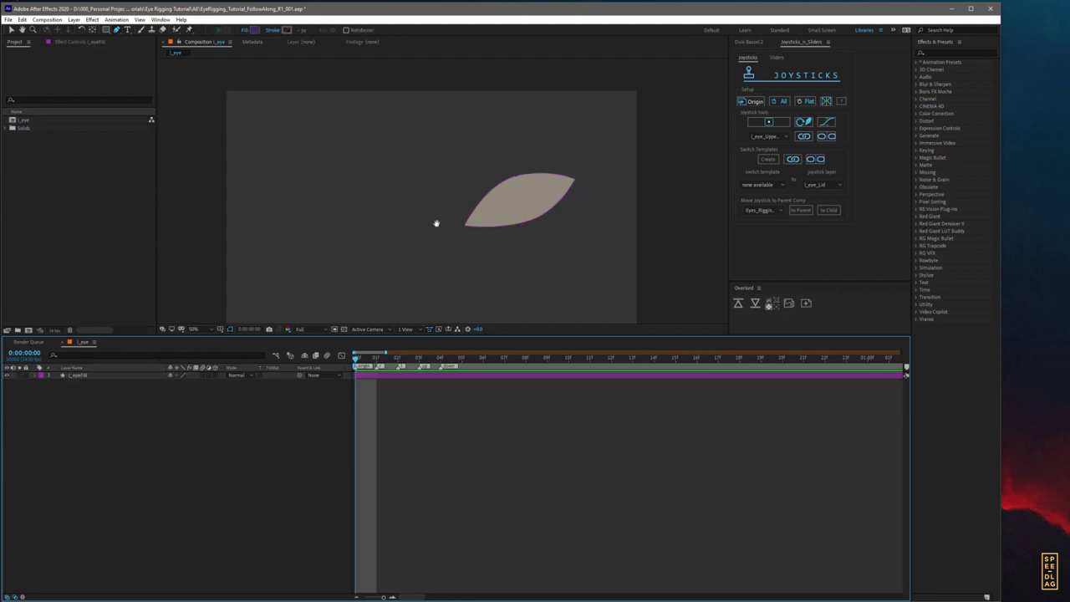
Step: Filter the l_eyeFill layer's properties by "path" and enable keyframing for its Path at frame 0
left_click_drag(435, 223, 340, 223)
scroll(377, 275, "up", 2)
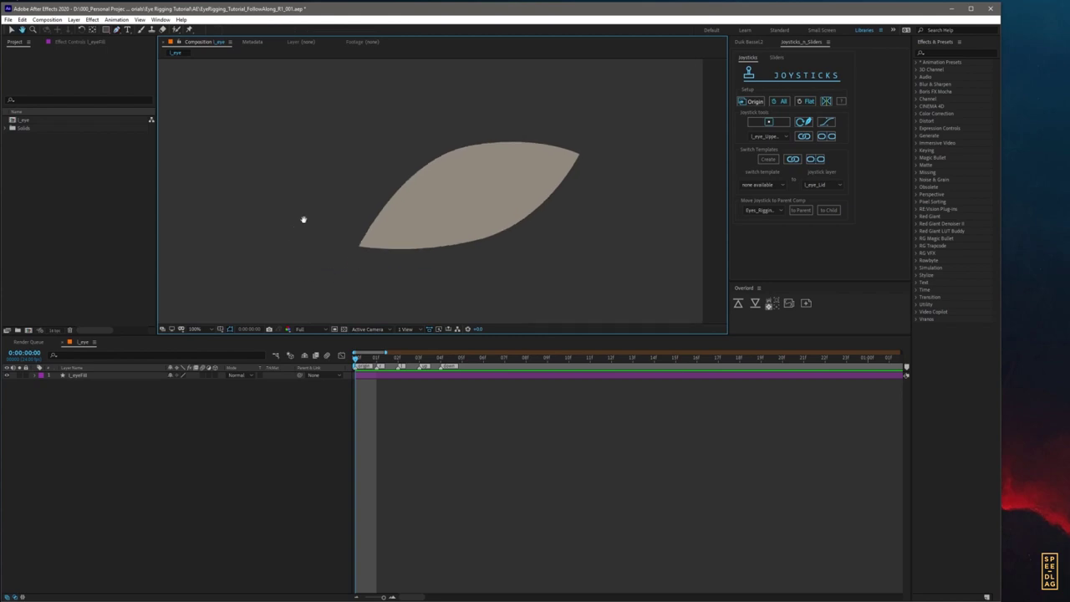
left_click(77, 376)
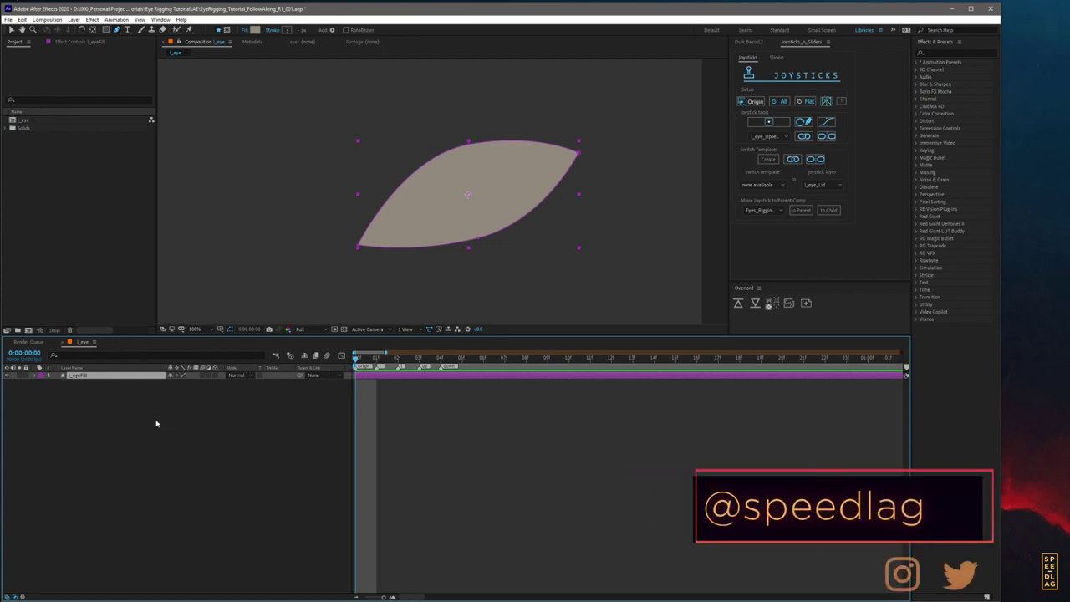
key("p")
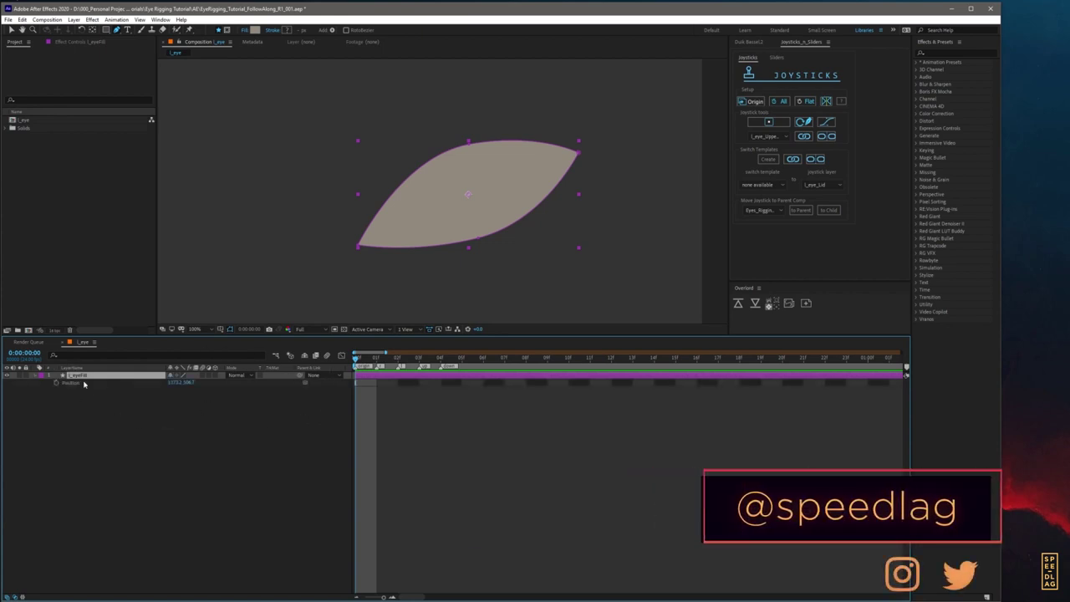
left_click(76, 358)
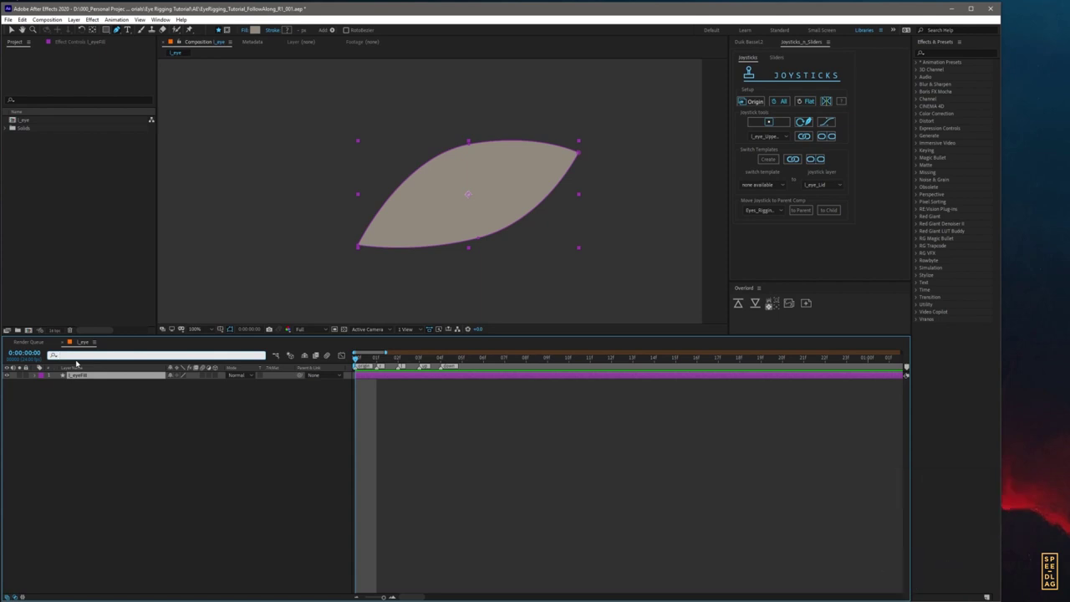
type("path")
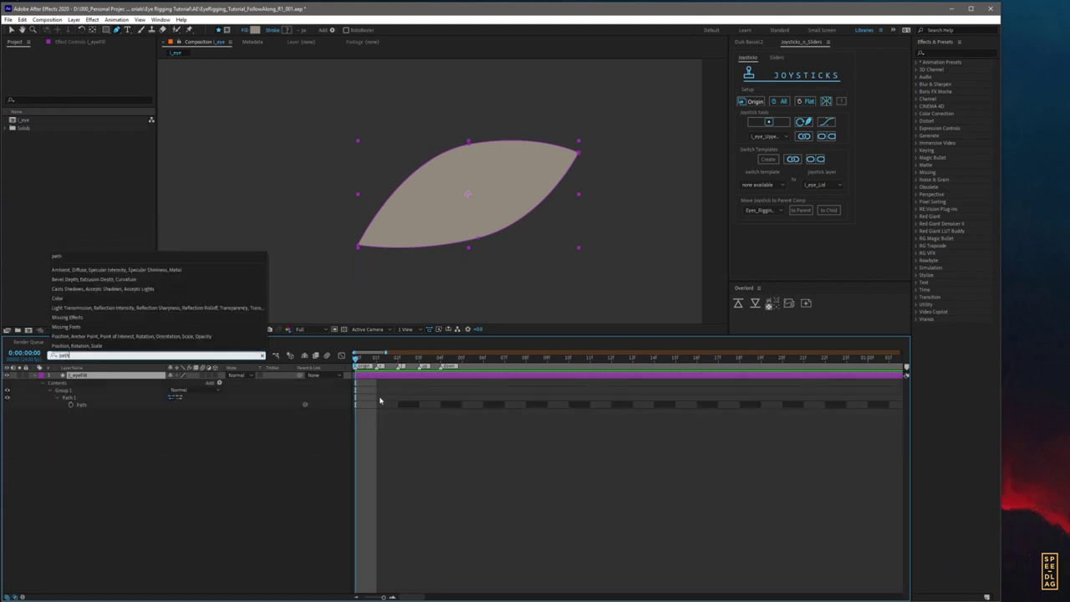
left_click(71, 406)
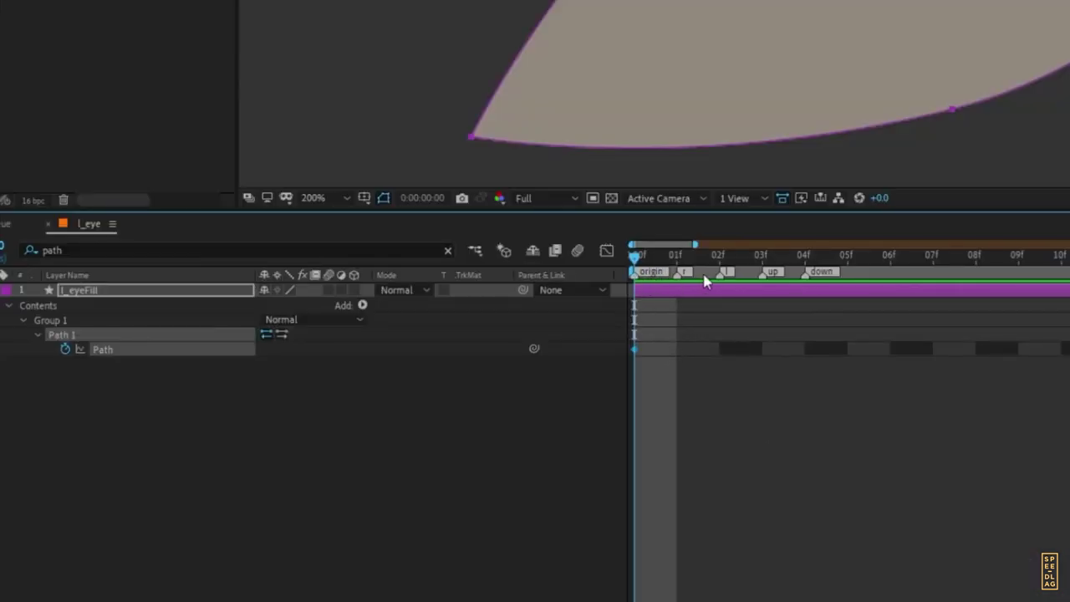
Step: Add a layer marker with the comment "origin" to l_eyeFill at frame 0
left_click(834, 468)
left_click(662, 291)
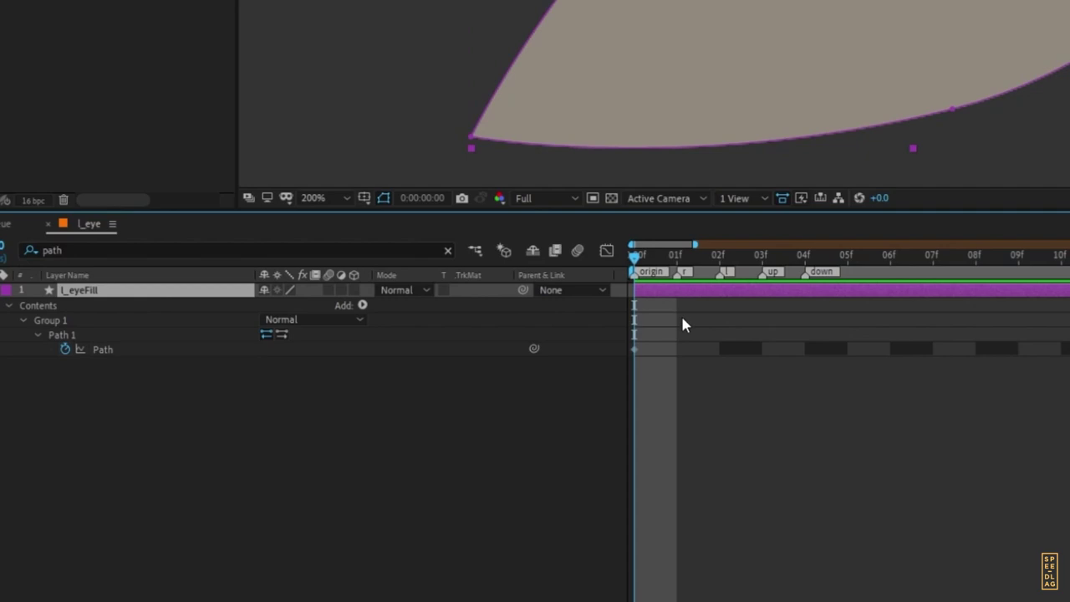
double_click(636, 295)
type("origin")
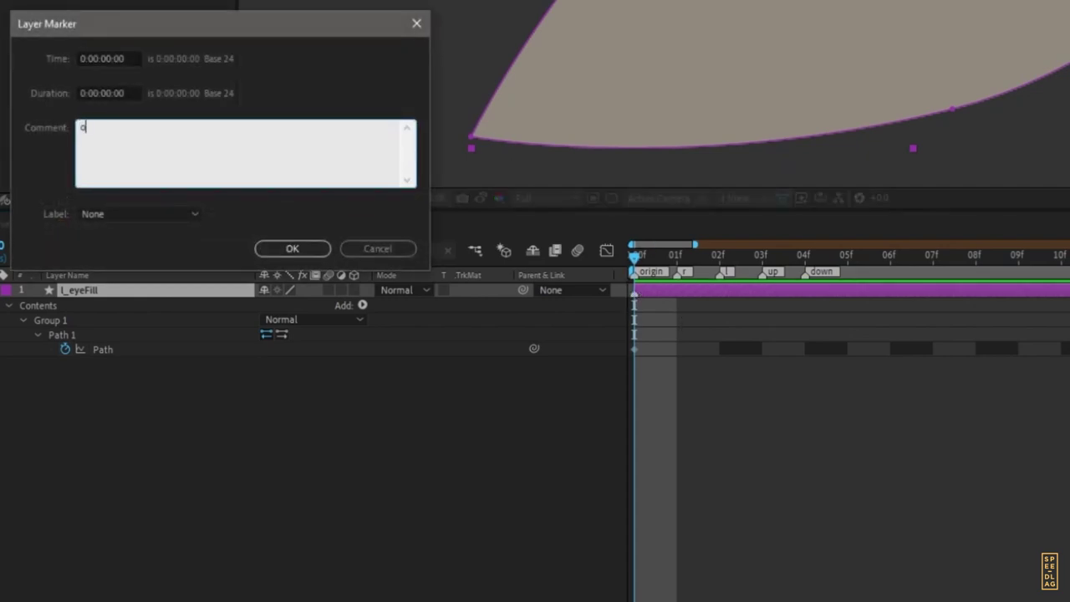
left_click(299, 250)
Step: Add layer markers to l_eyeFill commented "Upper Y" at frame 1 and "Upper X" at frame 2
key("Page_Down")
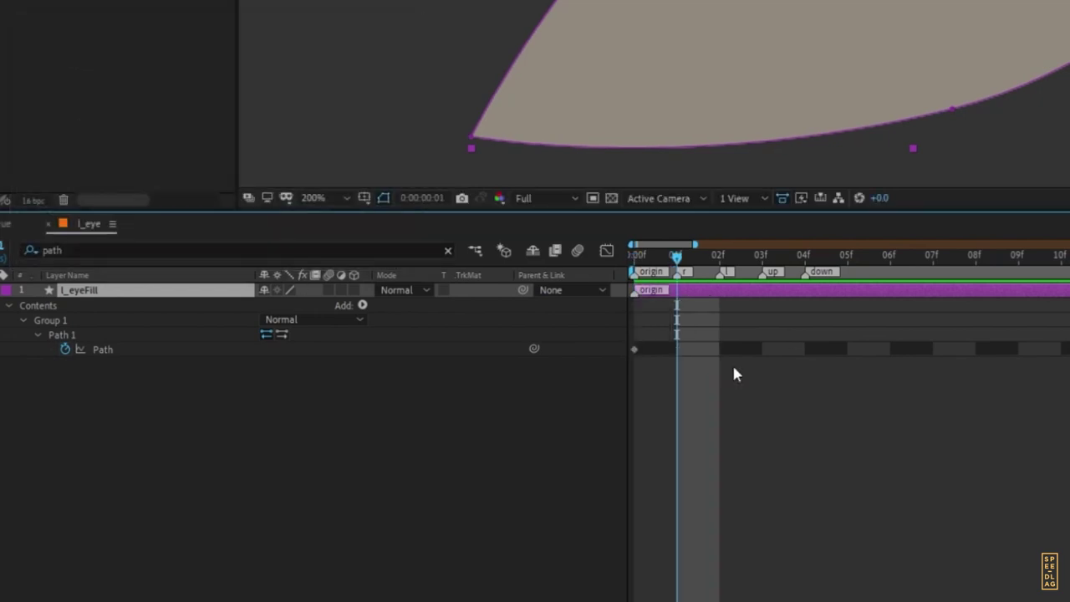
key("KP_Multiply")
double_click(677, 295)
type("Upper Y")
left_click(289, 248)
key("Page_Down")
key("alt+KP_Multiply")
type("Upper X")
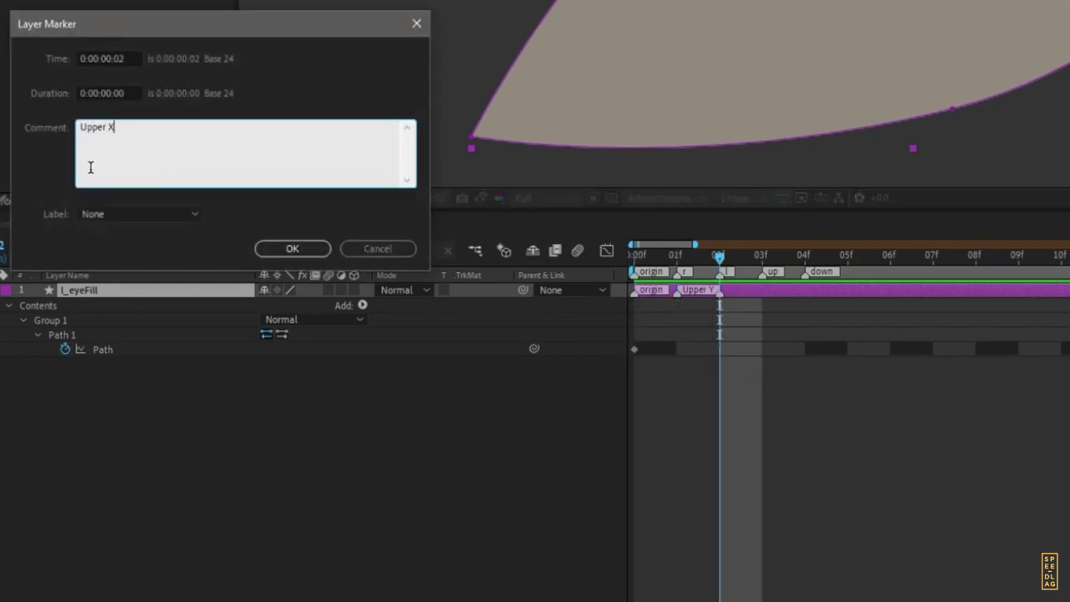
key("Return")
Step: Add layer markers to l_eyeFill commented "Lower Y" at frame 3 and "Lower X" at frame 4
key("Page_Down")
key("alt+KP_Multiply")
type("Lower Y")
key("Return")
key("Page_Down")
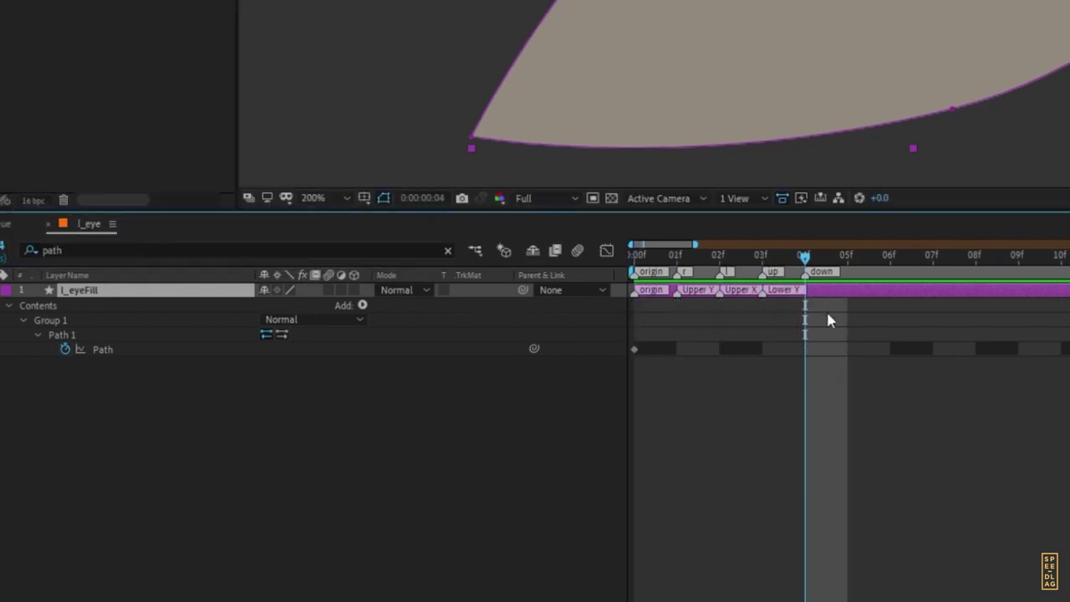
key("alt+KP_Multiply")
type("Lower X")
key("Return")
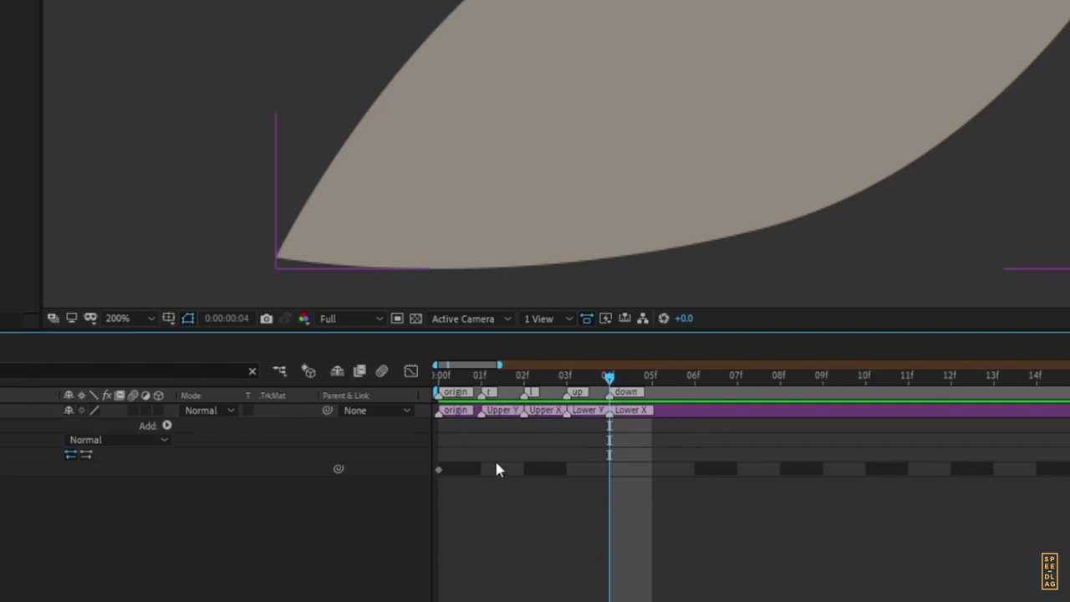
Step: Add a Path keyframe to l_eyeFill at frame 1, under the Upper Y marker
left_click(481, 376)
left_click(81, 376)
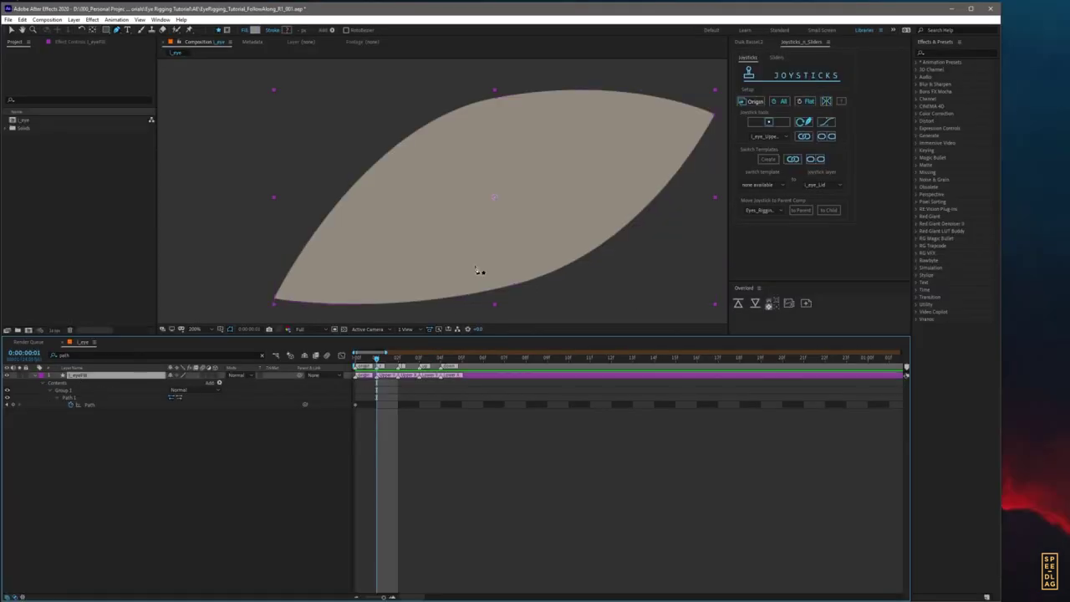
left_click(18, 407)
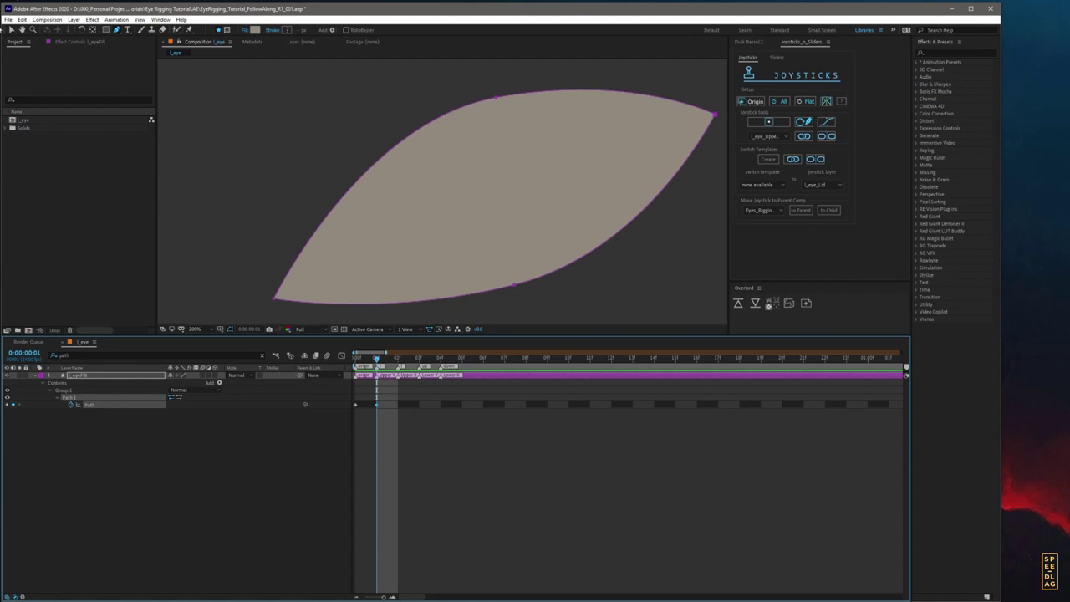
Step: At frame 1, move the eye fill's upper vertex onto the lower lid curve and adjust its handles so the lid closes flush
key("v")
double_click(470, 135)
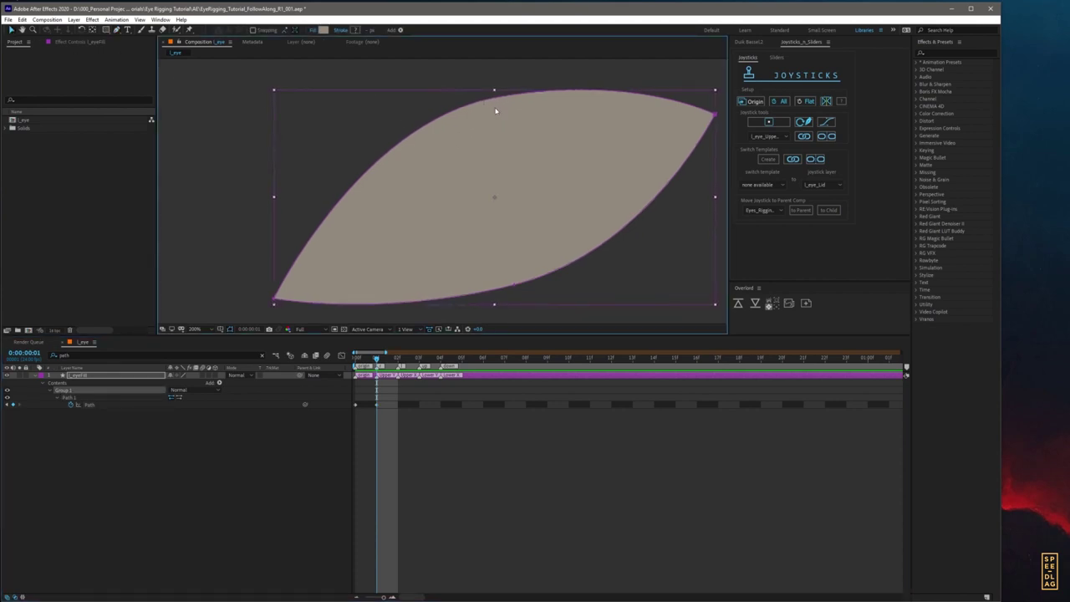
left_click_drag(498, 99, 541, 276)
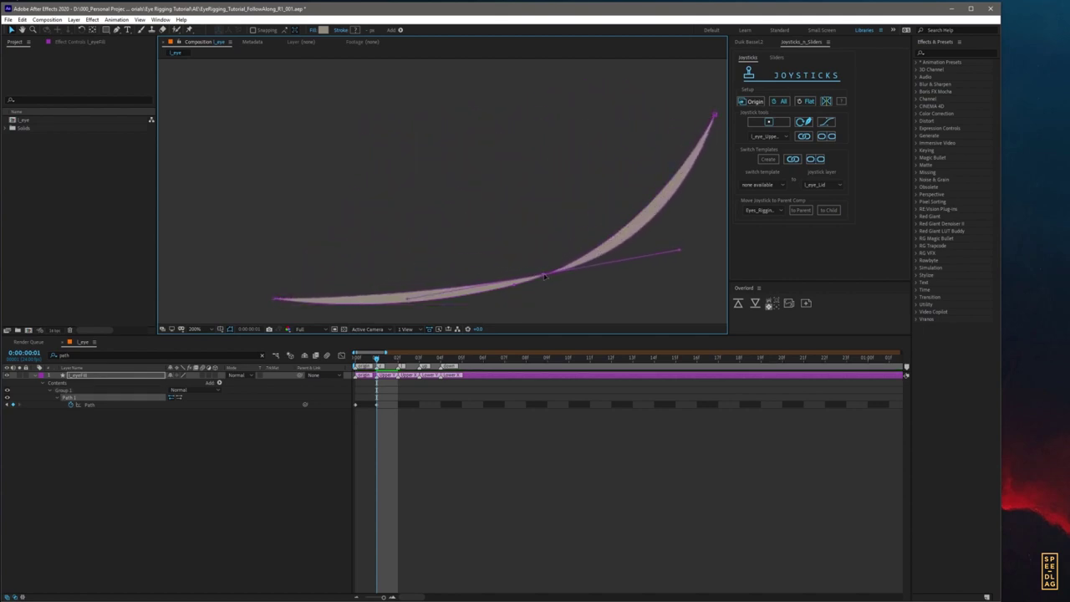
mouse_move(677, 249)
left_mouse_down()
mouse_move(681, 230)
mouse_move(669, 225)
left_mouse_up()
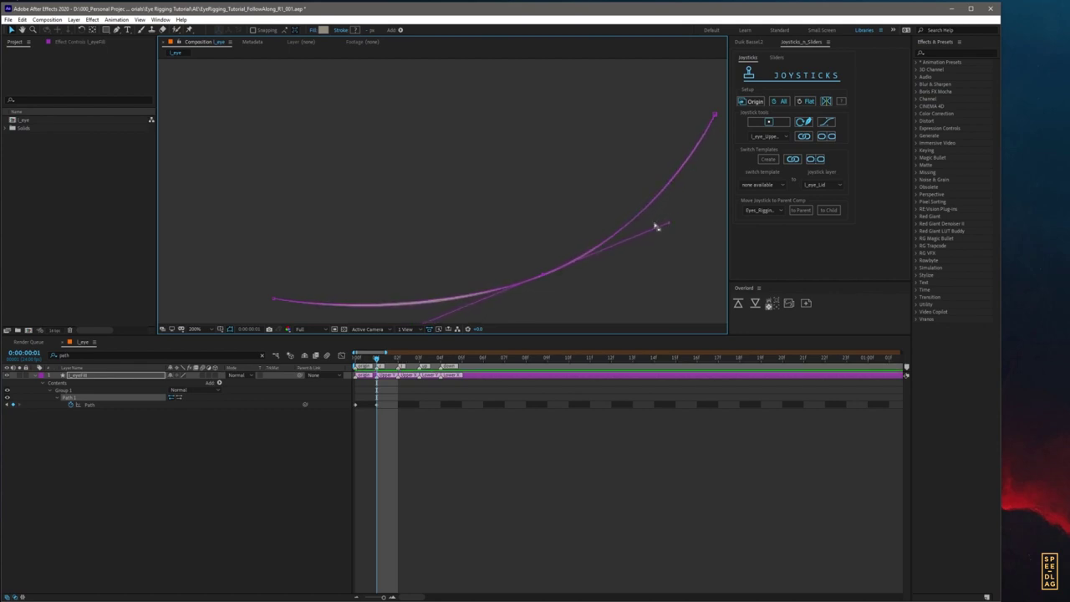
left_click_drag(566, 254, 538, 178)
left_click_drag(381, 253, 400, 244)
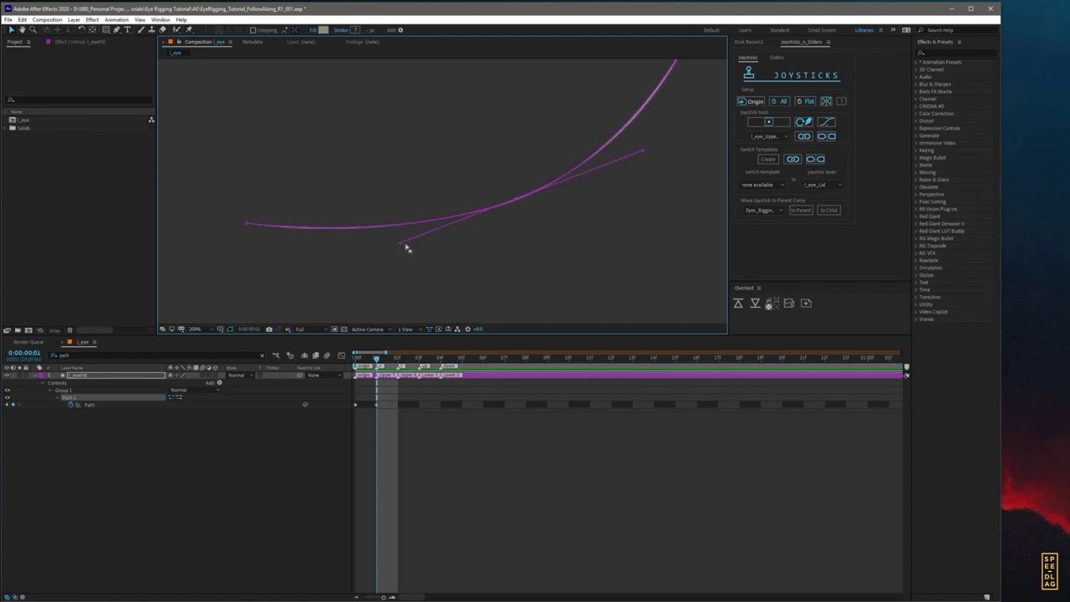
left_click_drag(652, 204, 635, 253)
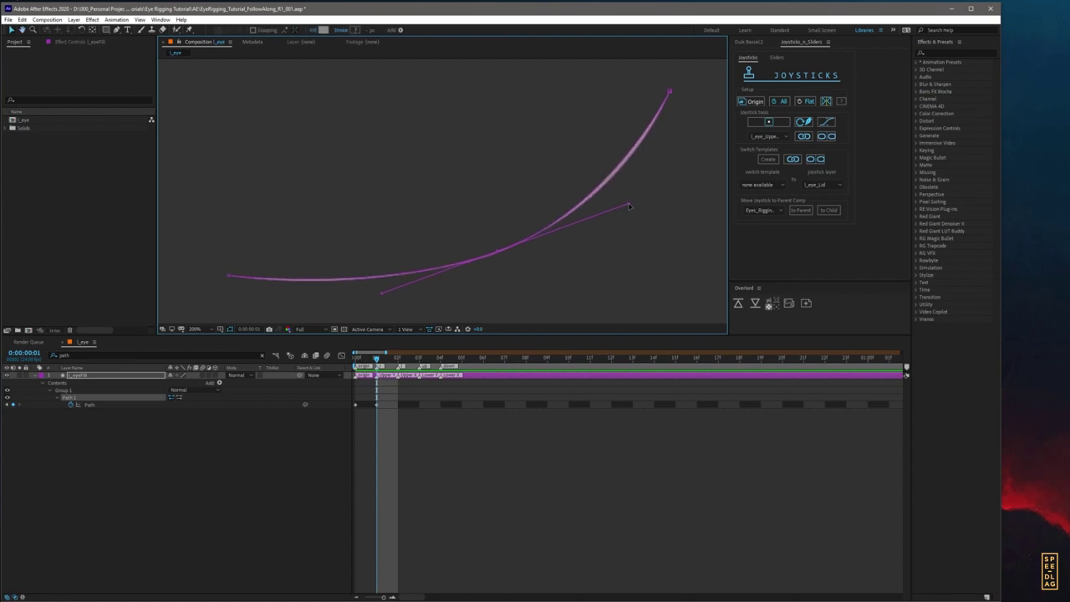
left_click_drag(625, 201, 619, 203)
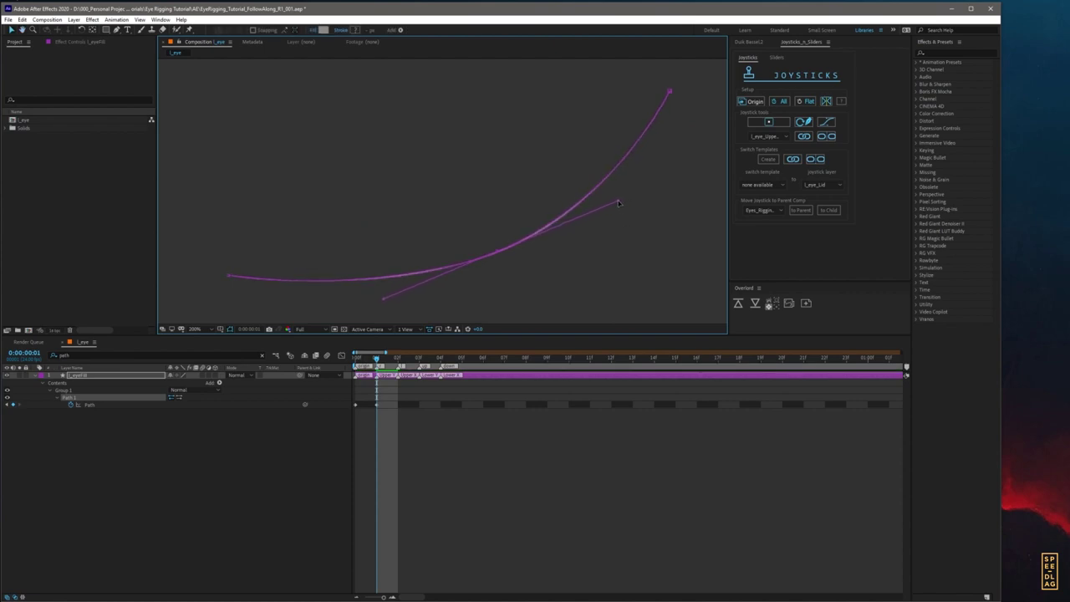
left_click_drag(506, 223, 536, 220)
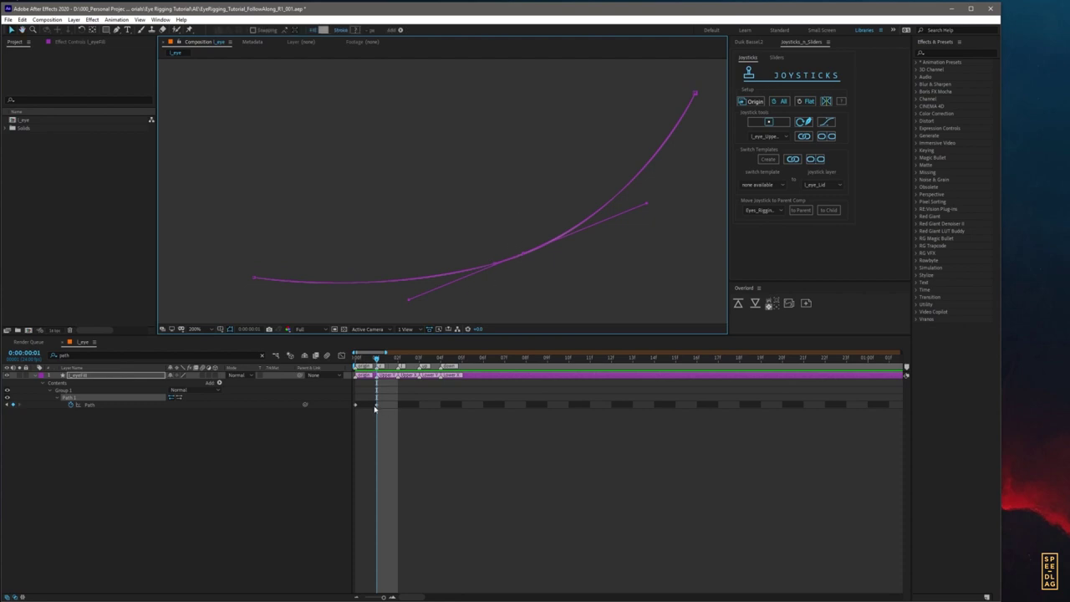
Step: Temporarily move the closed-lid Path keyframe to frame 10, scrub through the in-between shapes, and return it to frame 1
left_click_drag(376, 406, 569, 405)
left_click(356, 359)
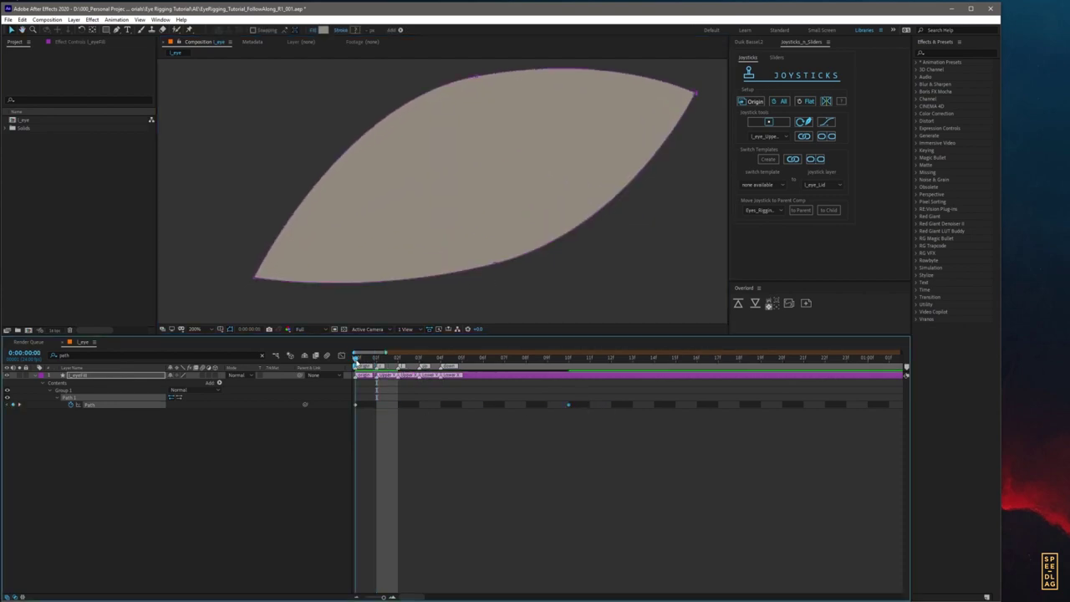
left_click_drag(355, 358, 526, 359)
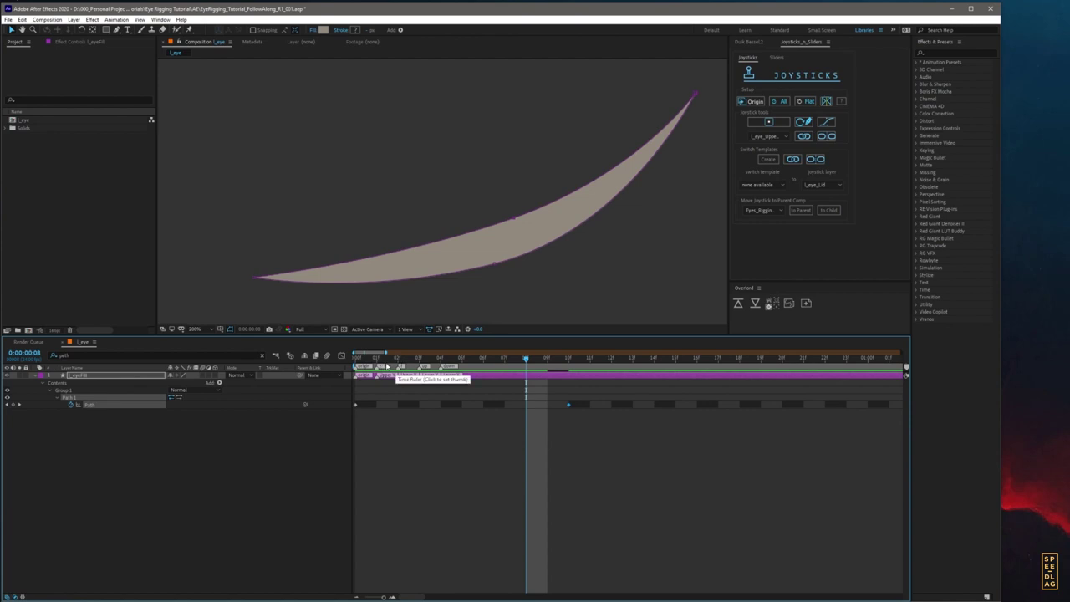
left_click_drag(387, 366, 356, 383)
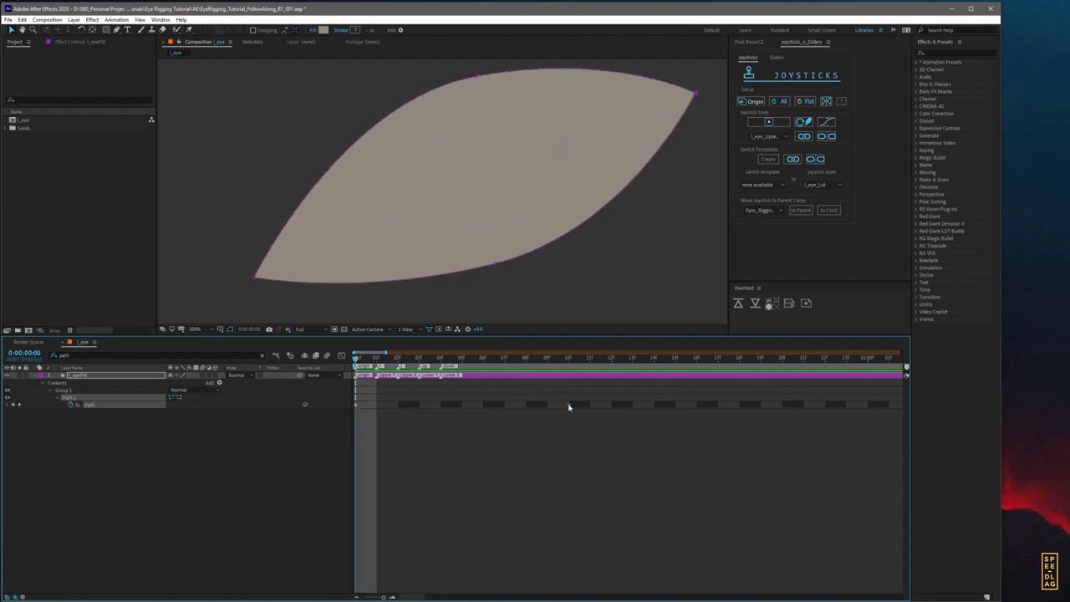
left_click(384, 362)
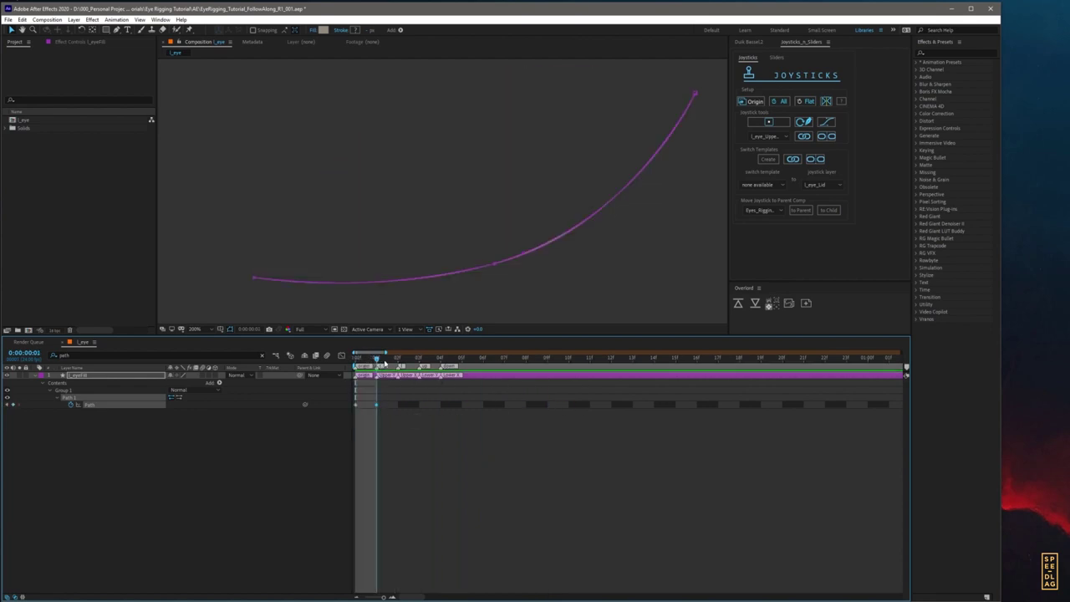
Step: Paste the origin Path keyframe at frame 2, under the Upper X marker
mouse_move(385, 363)
left_mouse_down()
mouse_move(358, 368)
mouse_move(398, 368)
left_mouse_up()
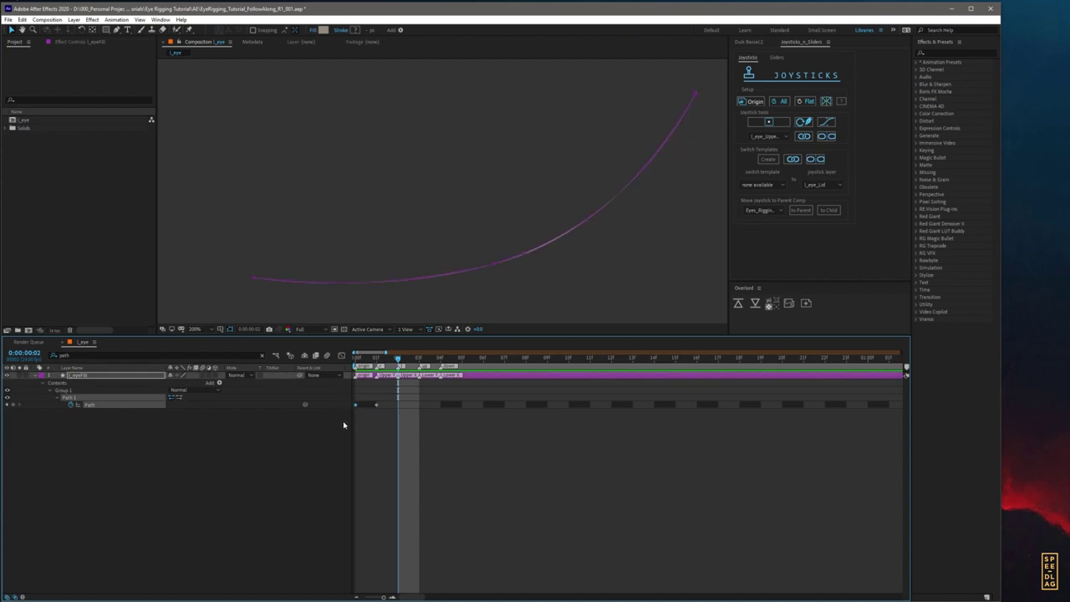
key("ctrl+v")
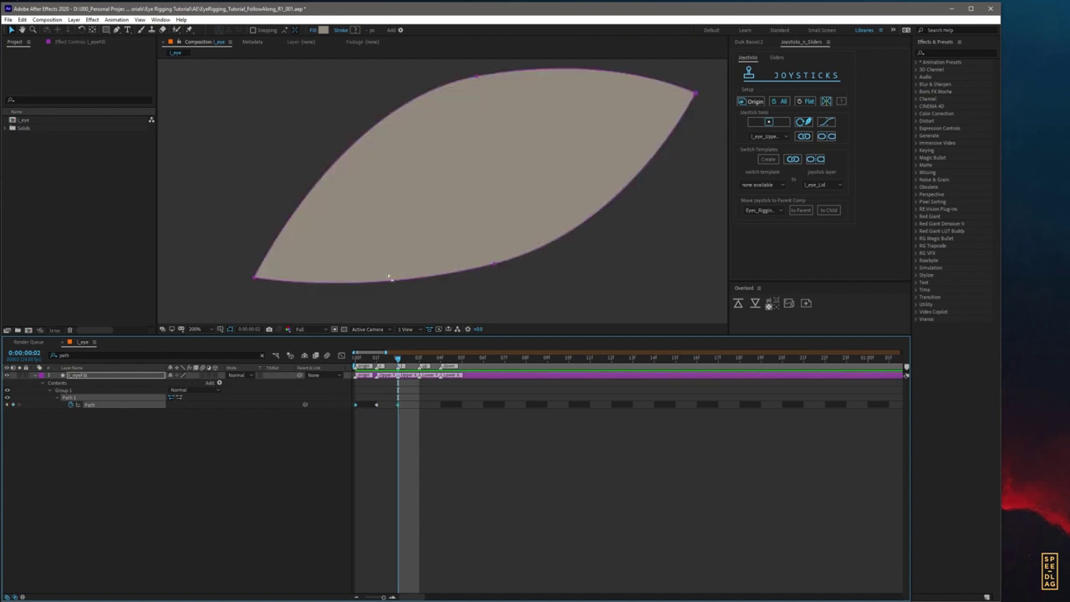
left_click(445, 444)
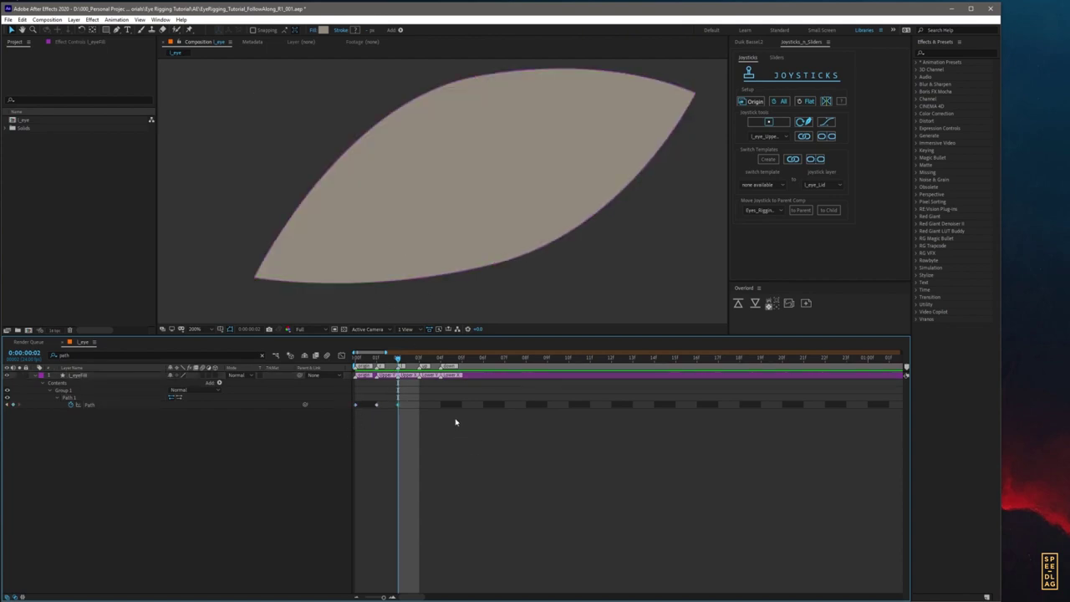
Step: At frame 2, shift the eye fill's upper vertex far toward the eye's left corner with the Pen tool
left_click(489, 377)
left_click_drag(464, 191, 461, 228)
left_click(12, 30)
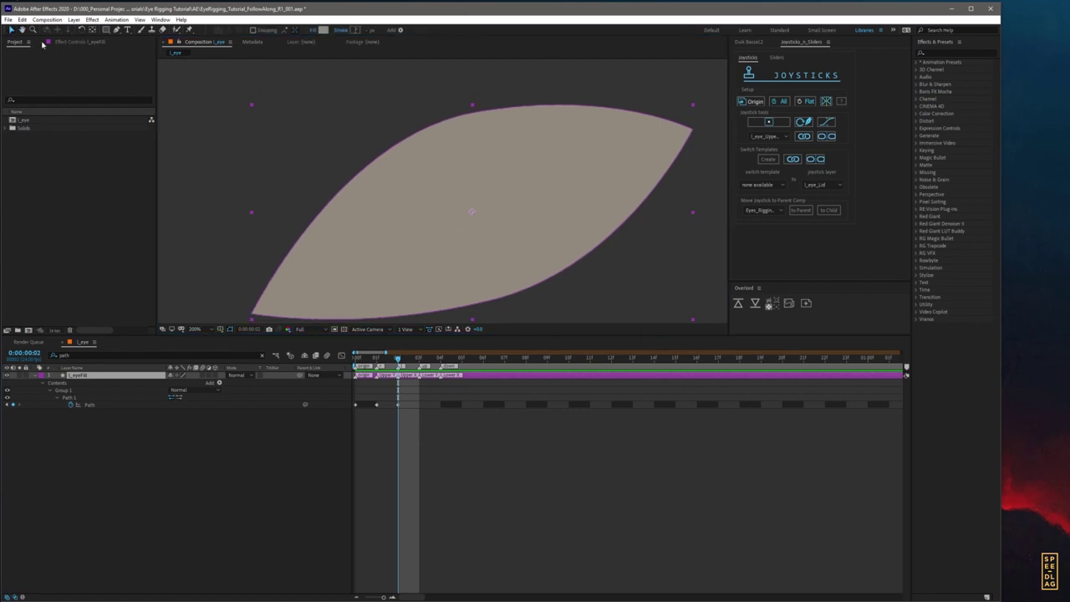
left_click(116, 29)
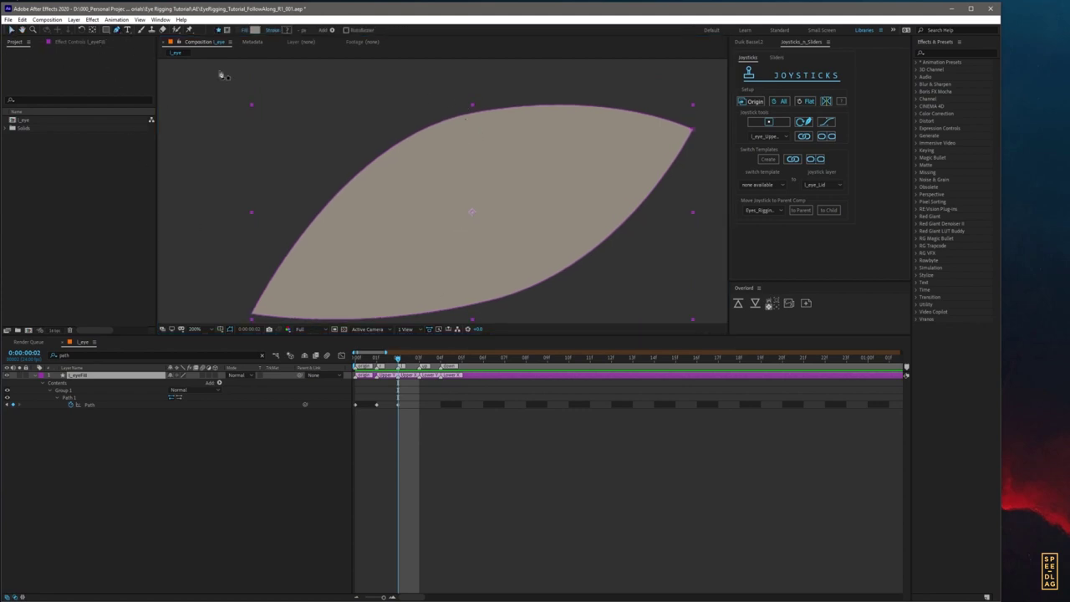
left_click_drag(474, 115, 273, 129)
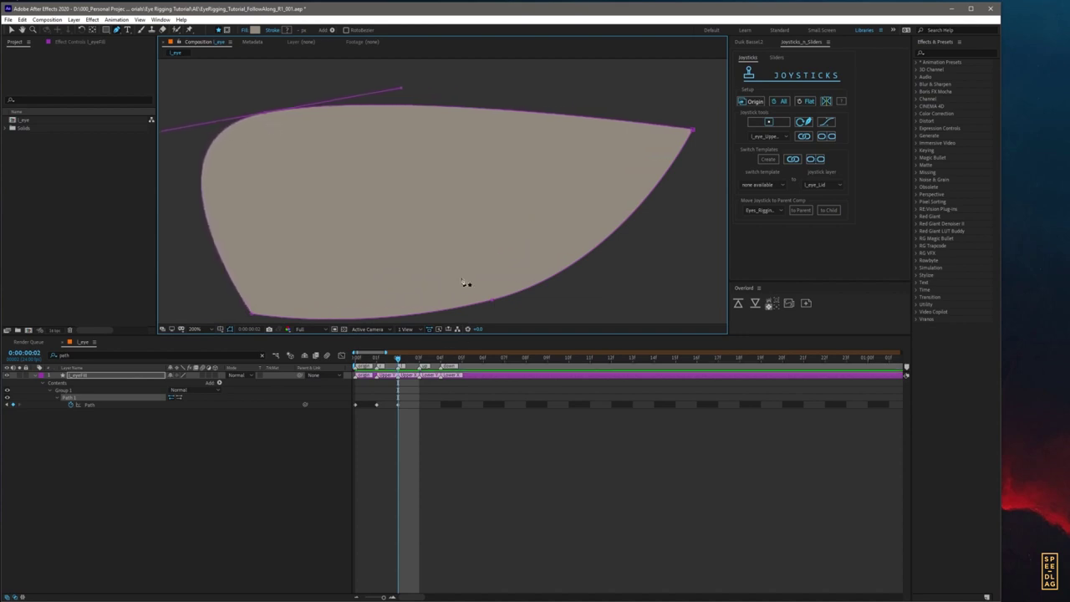
Step: Paste the origin Path keyframe at frame 3, under the Lower Y marker
left_click(418, 358)
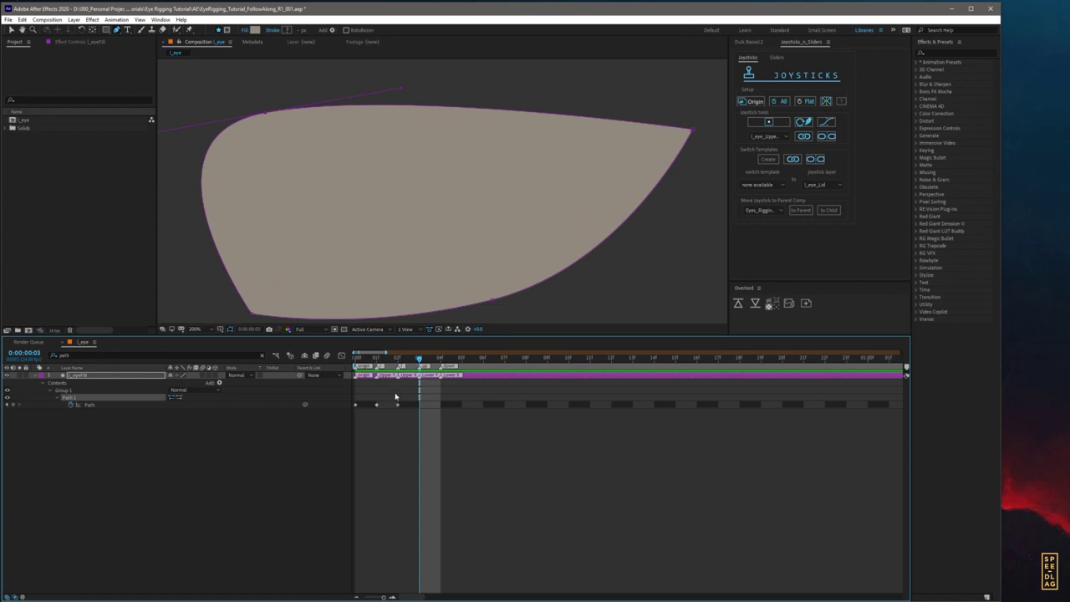
left_click_drag(365, 416, 338, 401)
key("ctrl+v")
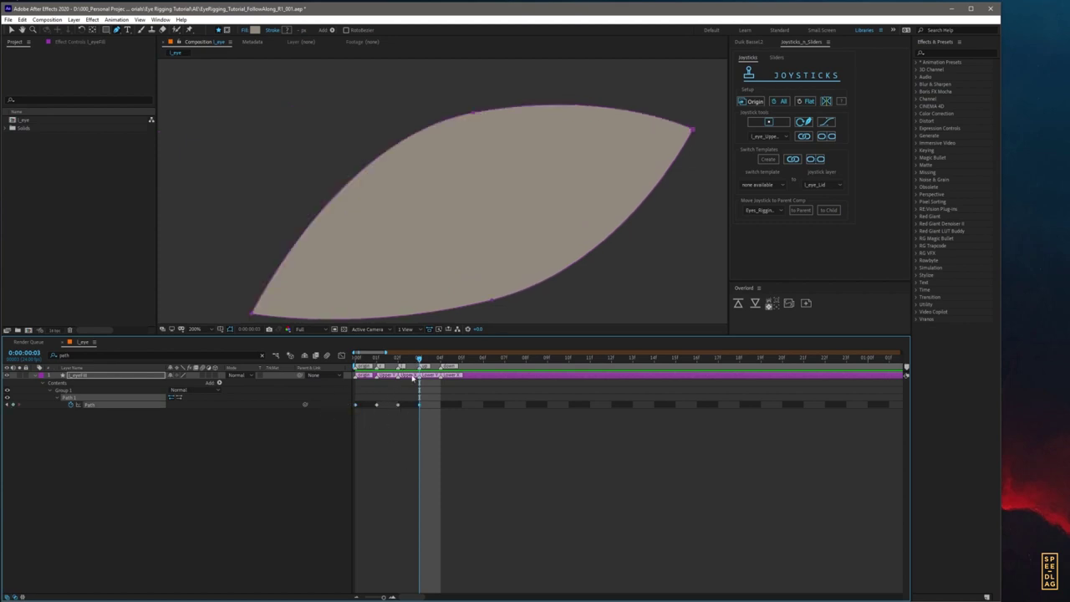
Step: At frame 3, move the lower vertex up onto the upper lid curve and adjust its handles until both edges overlap
left_click_drag(432, 250, 450, 200)
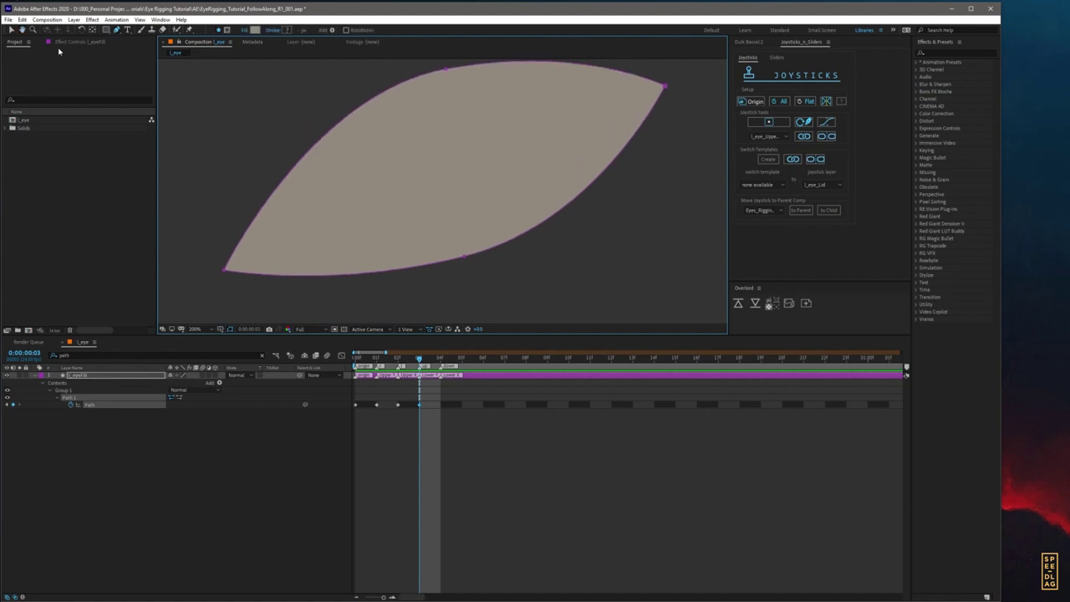
left_click(12, 30)
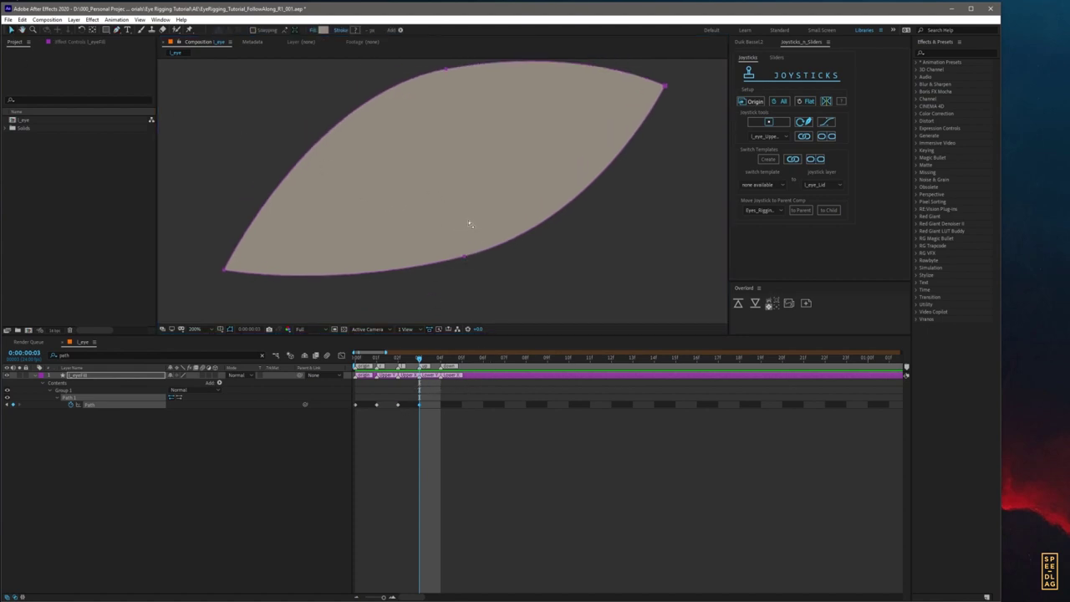
left_click(468, 249)
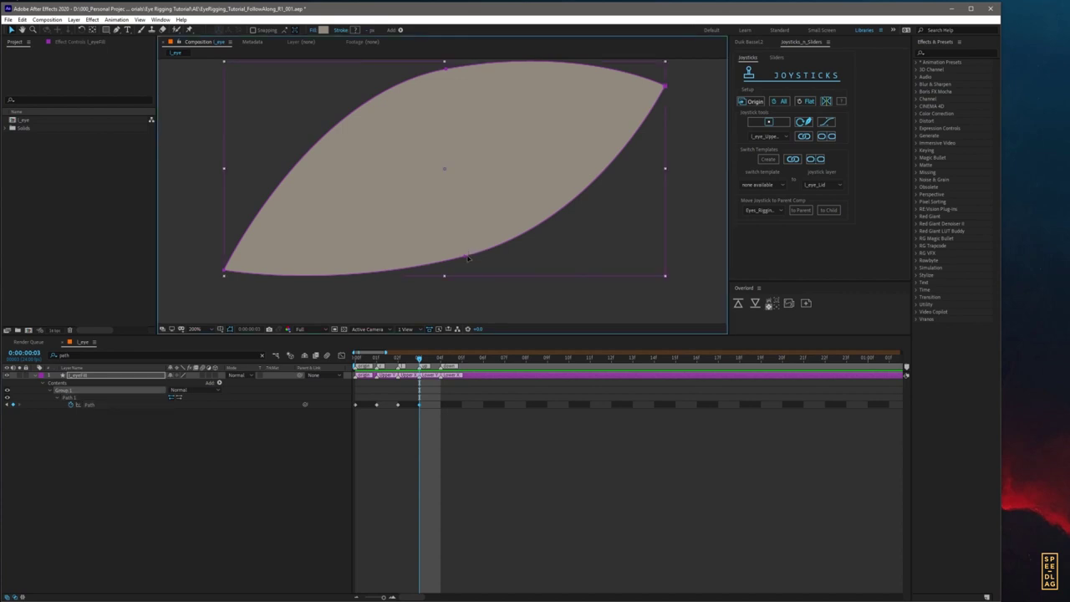
left_click_drag(466, 258, 397, 85)
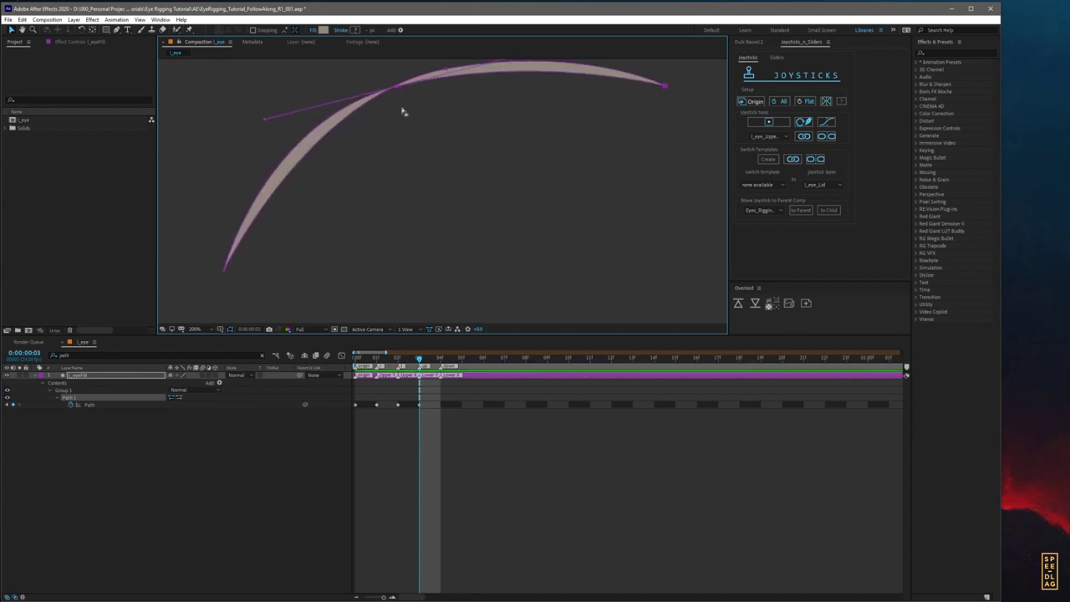
key("space")
left_click_drag(420, 132, 441, 176)
key("g")
mouse_move(306, 171)
left_mouse_down()
mouse_move(303, 190)
mouse_move(322, 177)
left_mouse_up()
left_click_drag(425, 135, 423, 133)
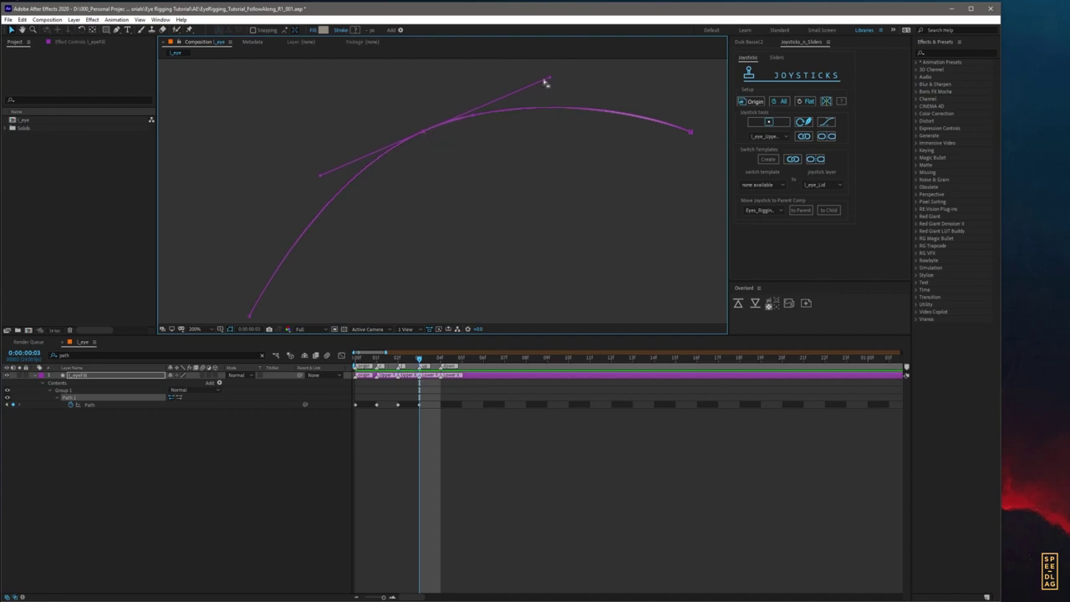
left_click_drag(549, 77, 551, 76)
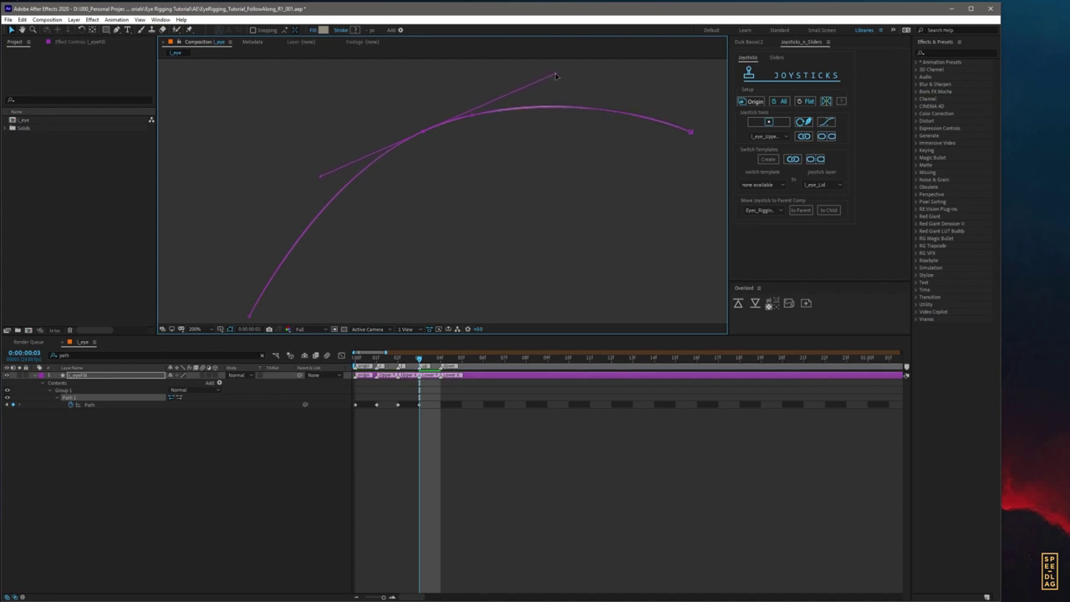
Step: Paste the origin Path keyframe at frame 4, under Lower X, and shift the lower vertex toward the eye's left corner
left_click_drag(518, 212, 493, 158)
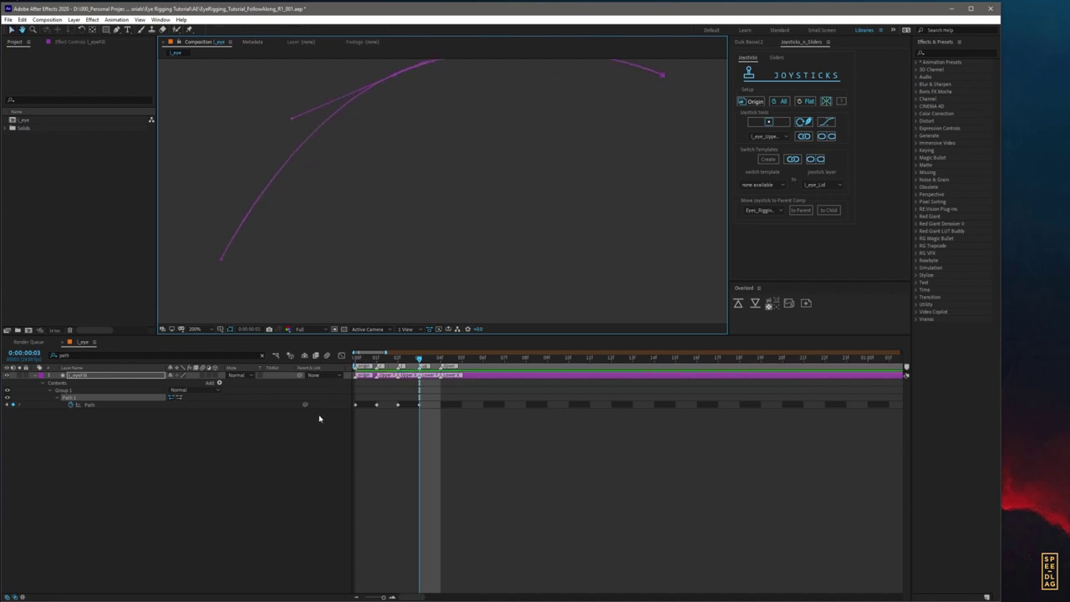
left_click(433, 360)
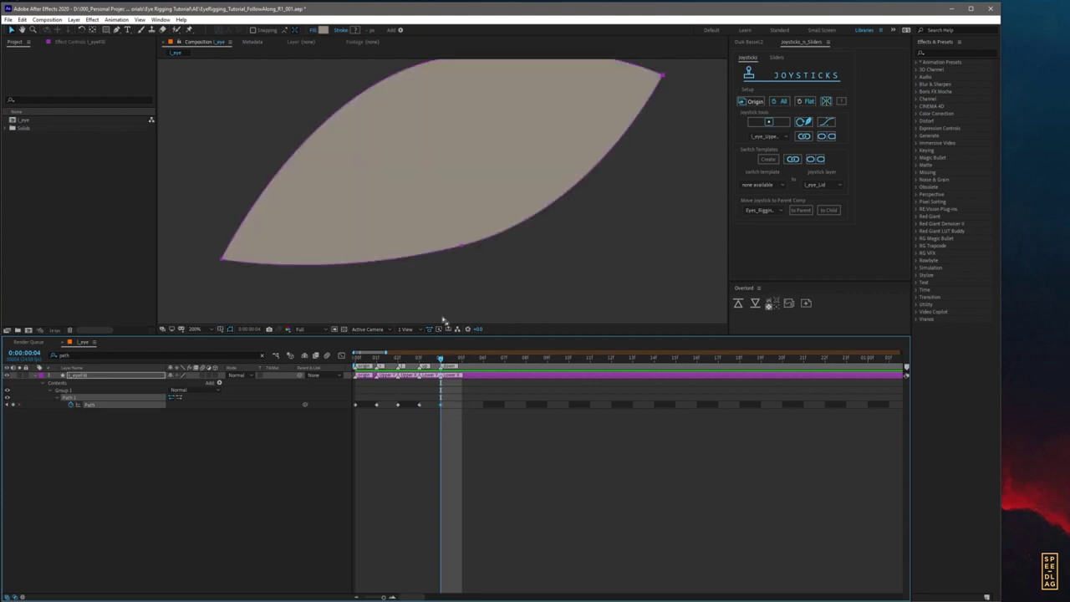
left_click(476, 234)
left_click_drag(462, 248, 319, 267)
left_click_drag(383, 181, 443, 211)
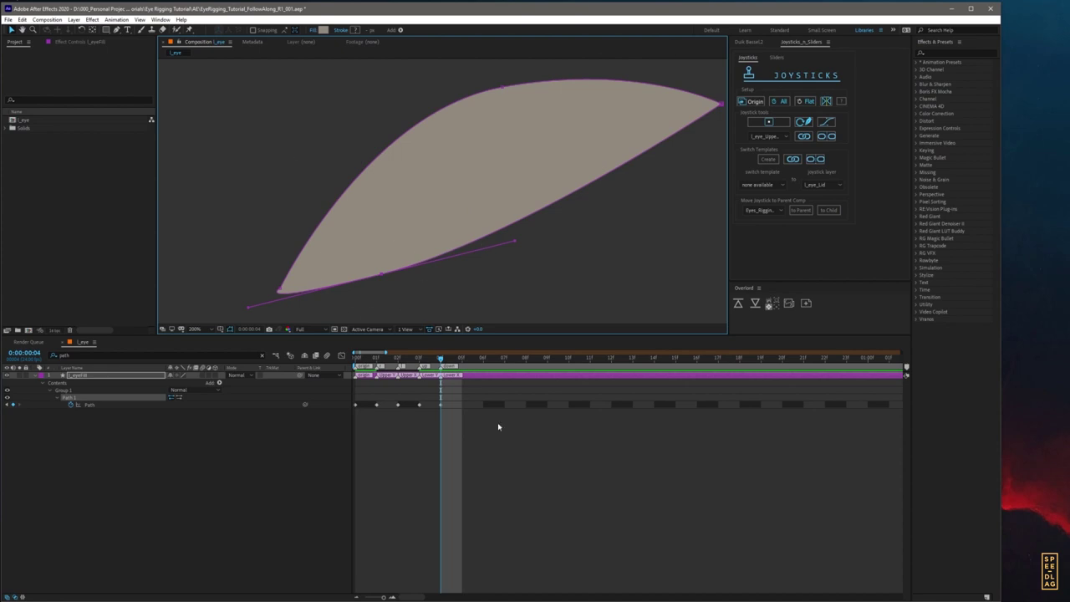
Step: Return to frame 0 and view the origin eye shape within the whole composition
key("Home")
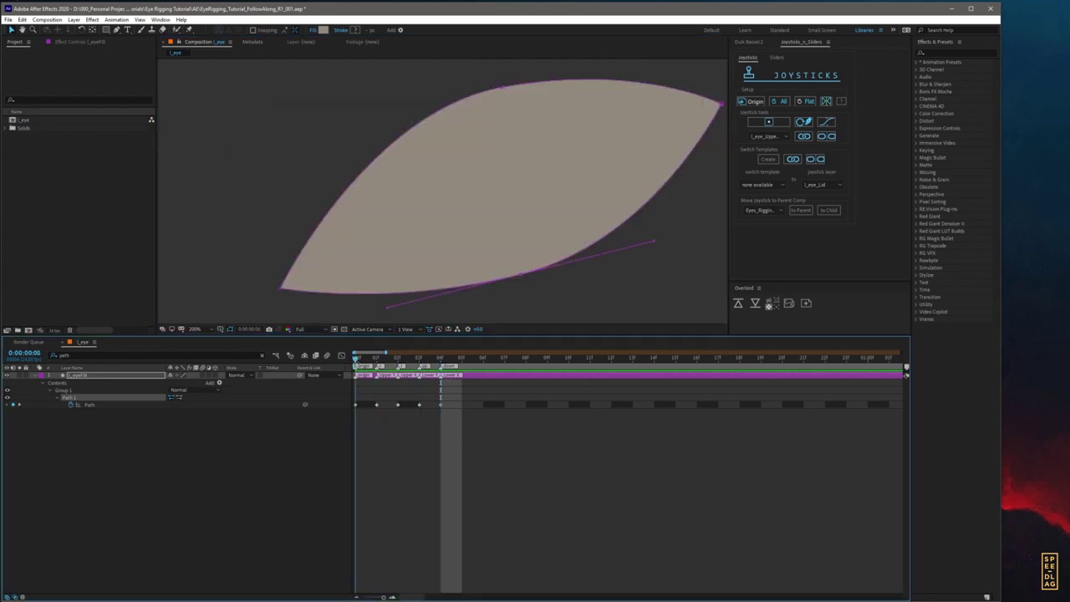
key("slash")
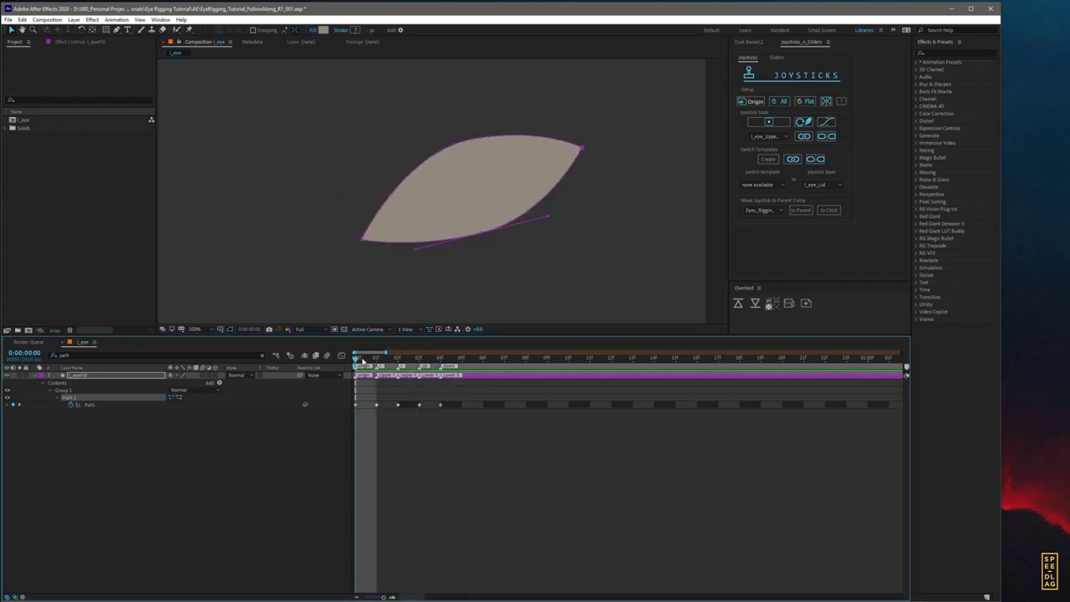
key("space")
key("space")
key("comma")
left_click_drag(276, 243, 344, 242)
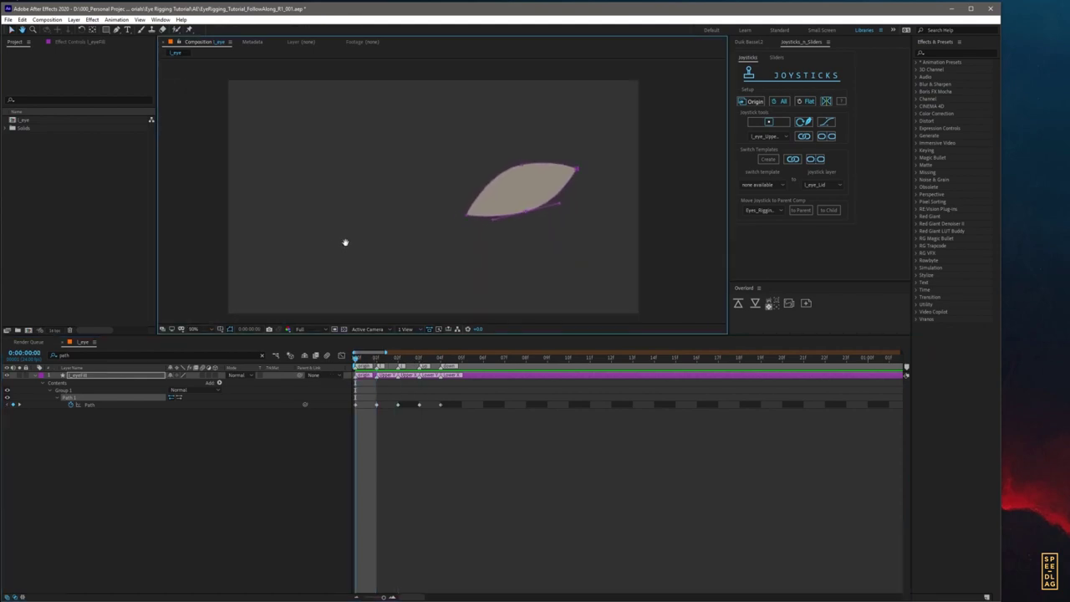
Step: Check the l_eye composition's size, frame rate and duration in its settings, keeping them as they are
key("v")
key("ctrl+k")
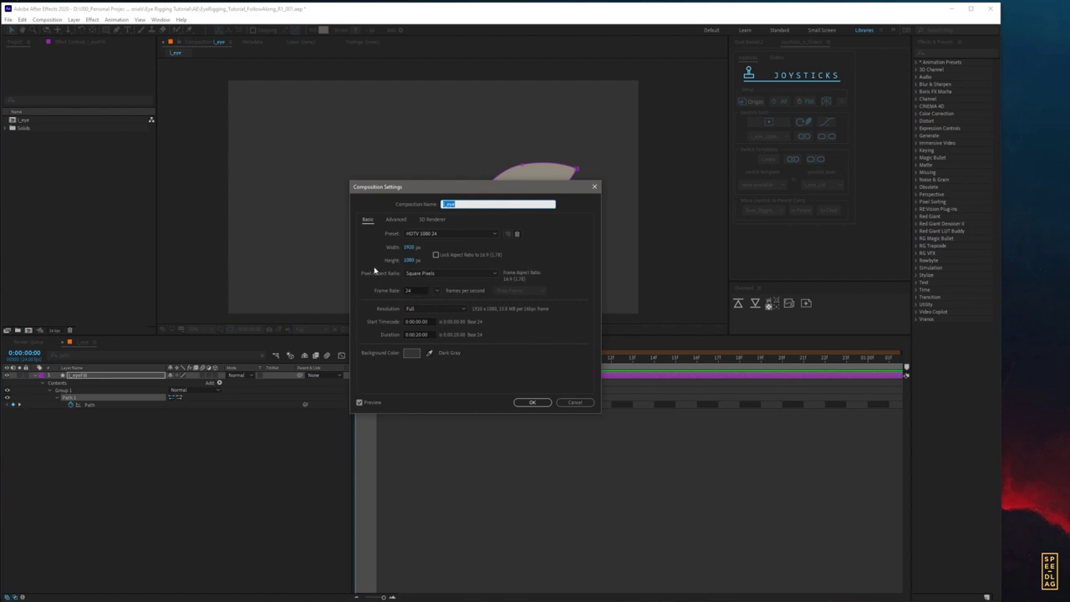
left_click(526, 402)
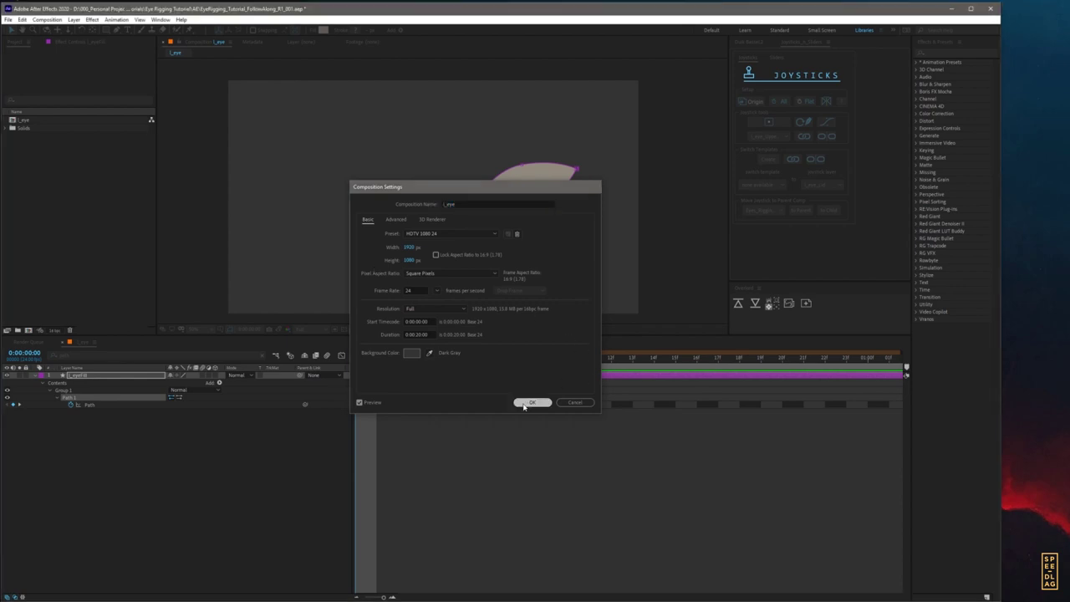
Step: At frame 0, create a Joysticks 'n Sliders slider null named l_eye_Sliders from the eye fill layer
left_click_drag(398, 357, 357, 358)
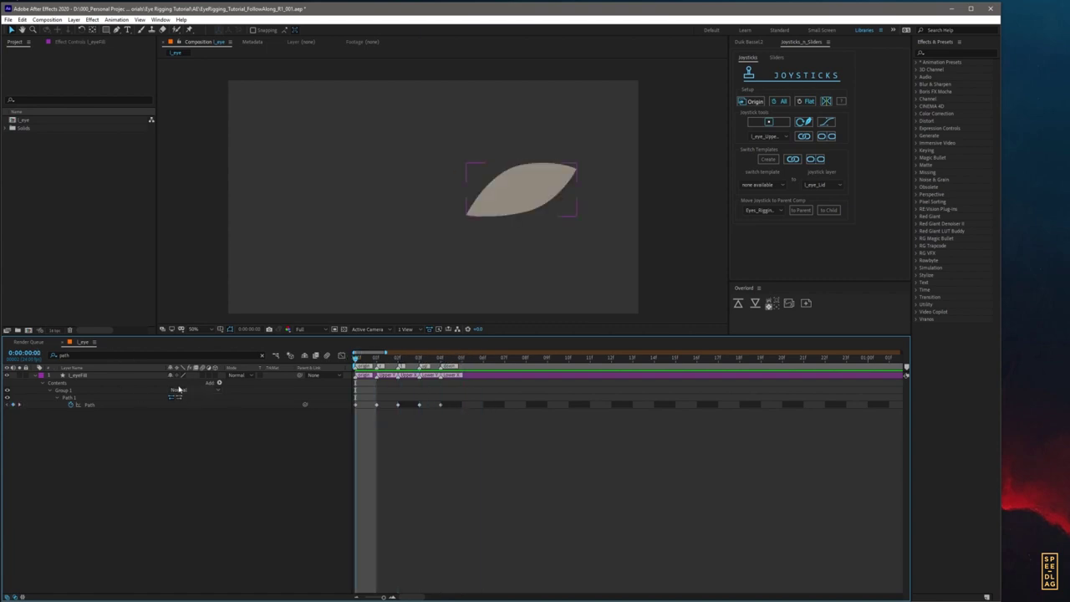
left_click(89, 378)
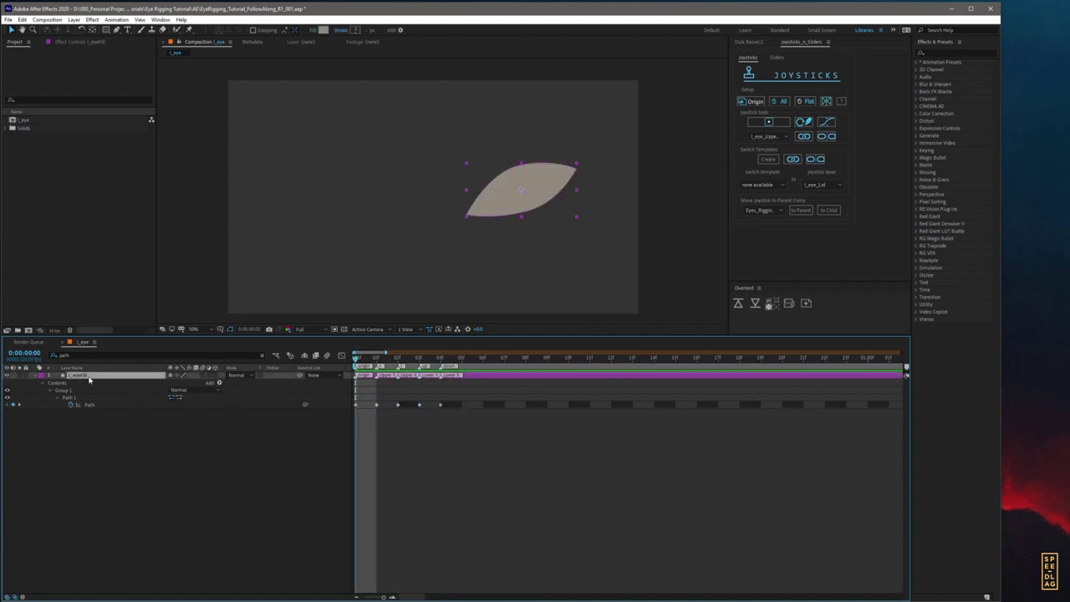
left_click(799, 48)
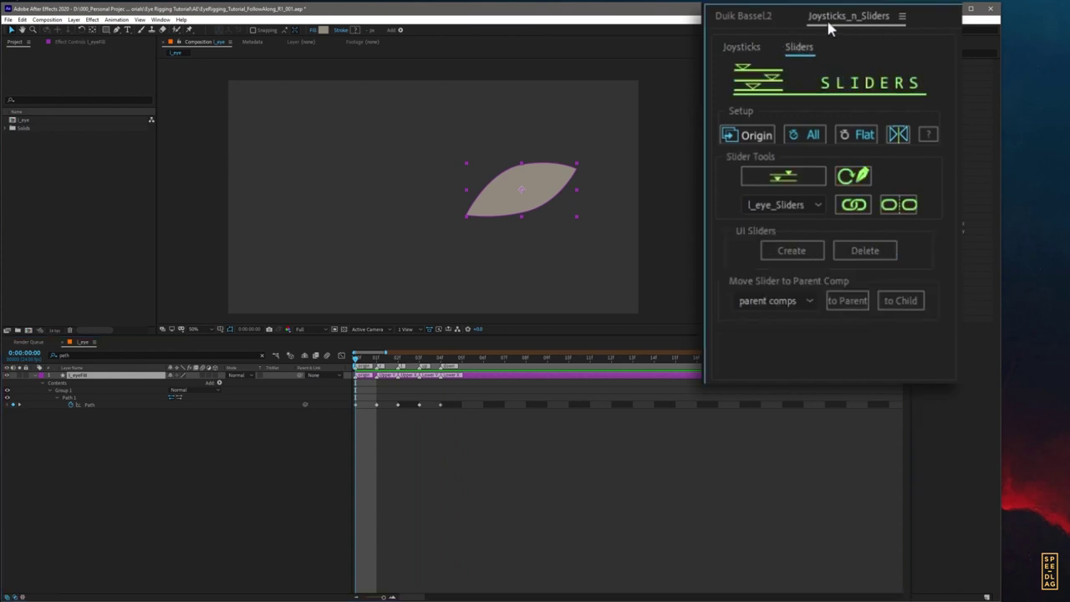
left_click(746, 50)
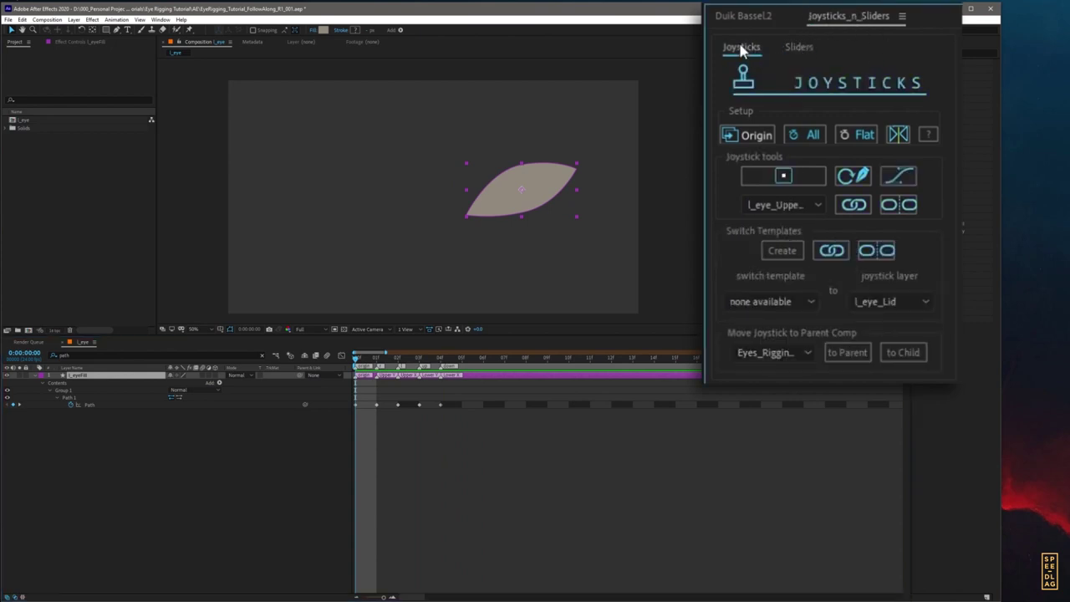
left_click(798, 48)
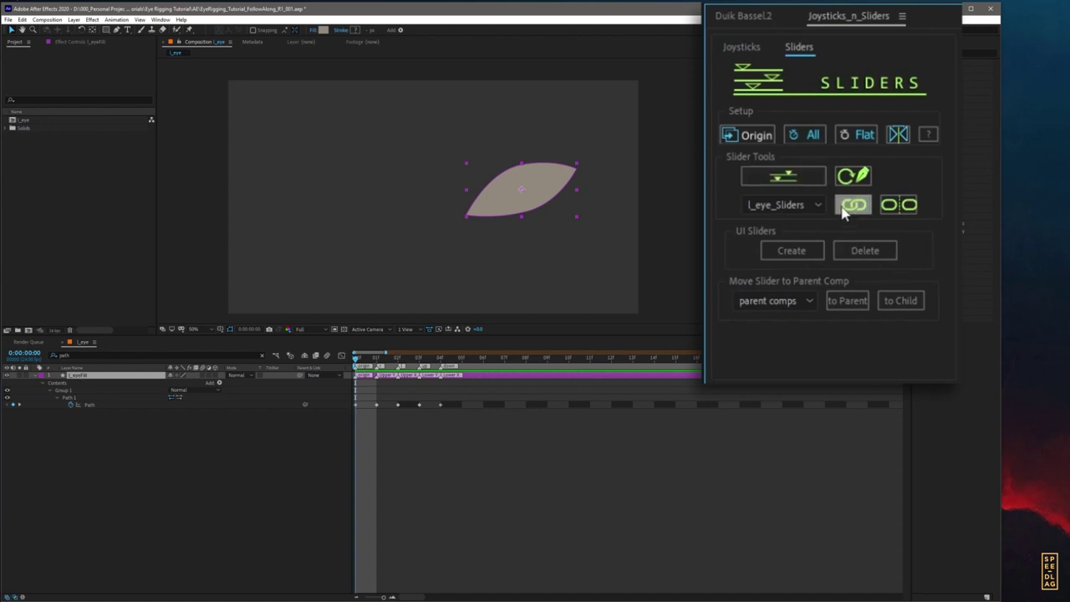
left_click(783, 177)
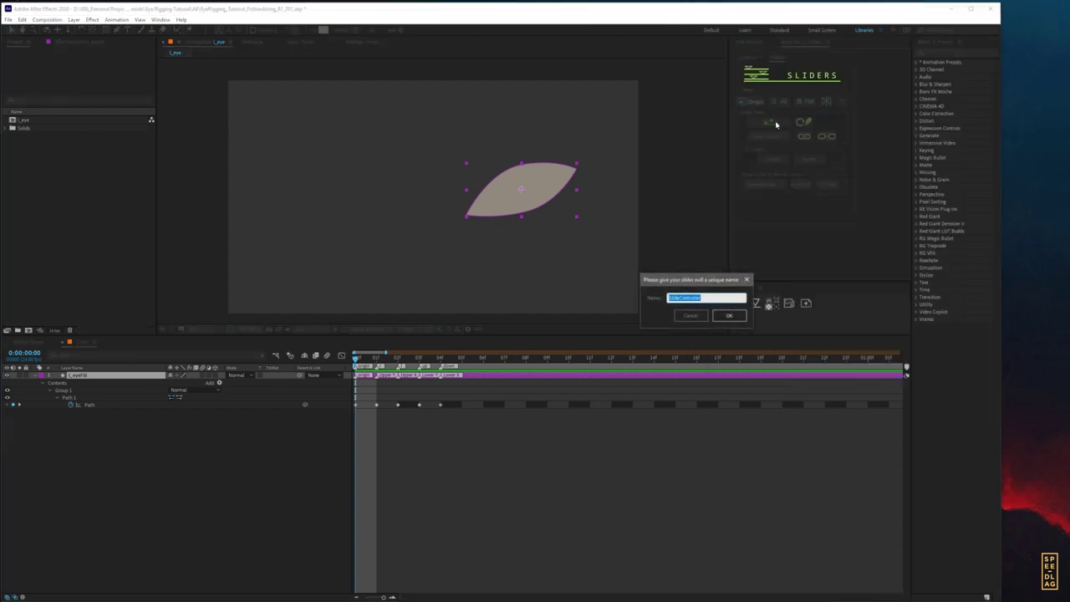
key("BackSpace")
type("l_eye_Sliders")
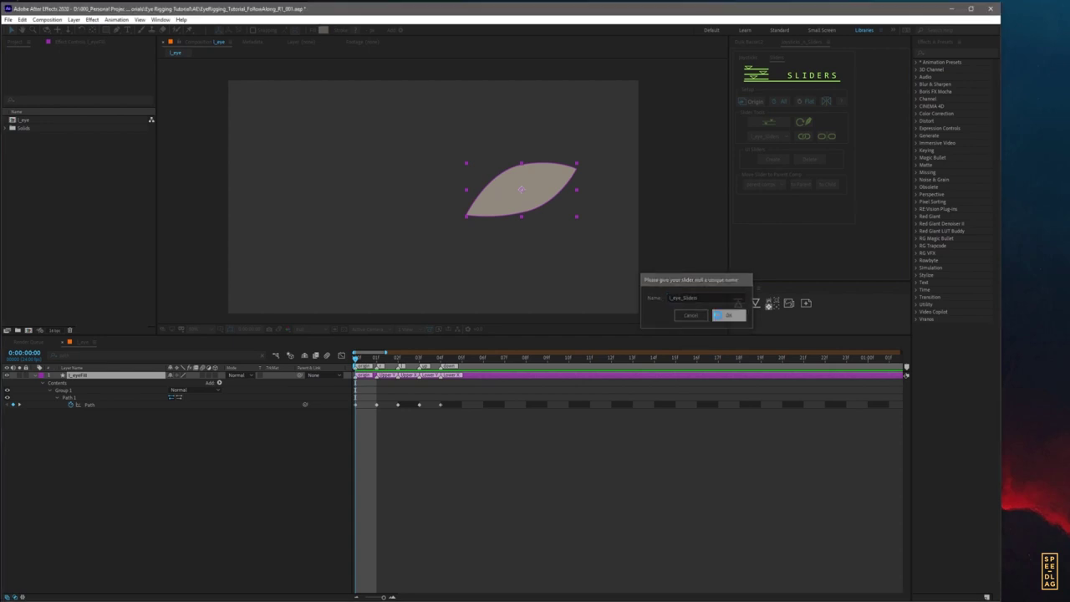
left_click(729, 315)
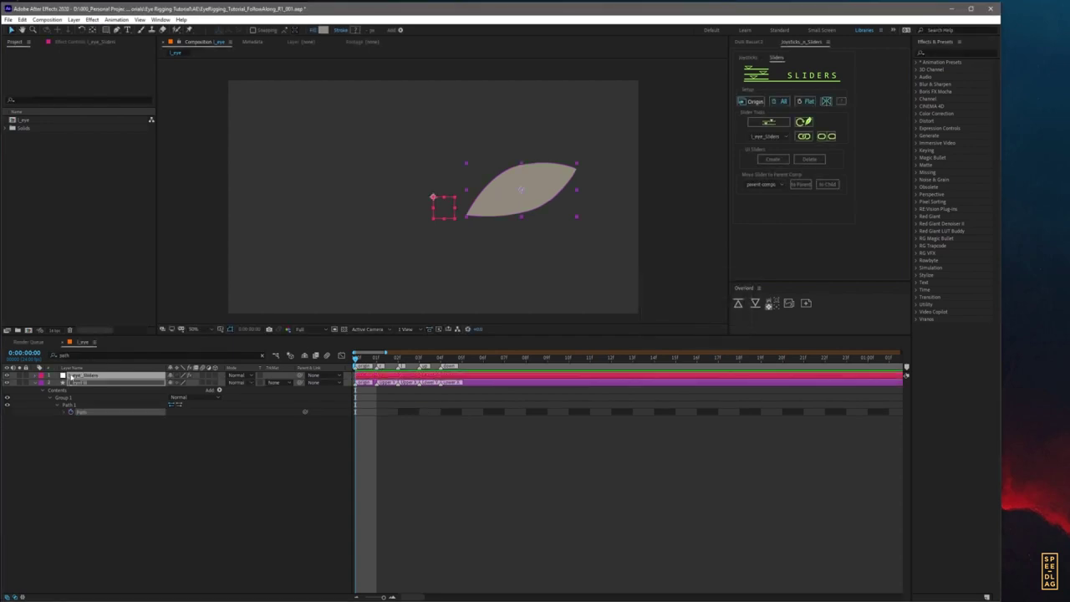
Step: Try out the four slider effects of l_eye_Sliders on the eye shape and undo the value changes
left_click(63, 42)
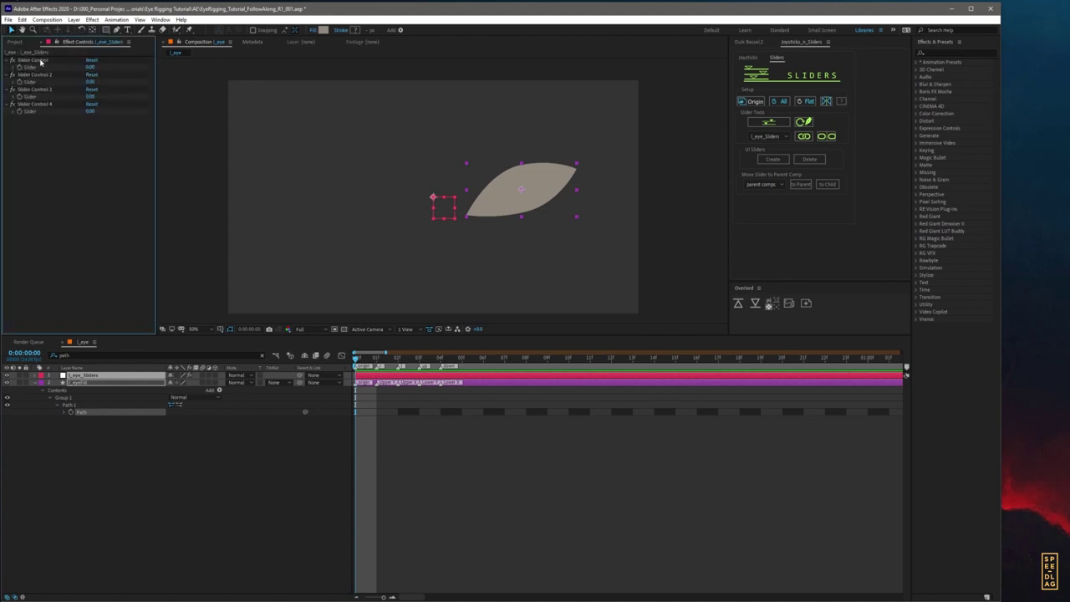
left_click_drag(90, 67, 67, 113)
key("ctrl+z")
key("ctrl+z")
key("ctrl+z")
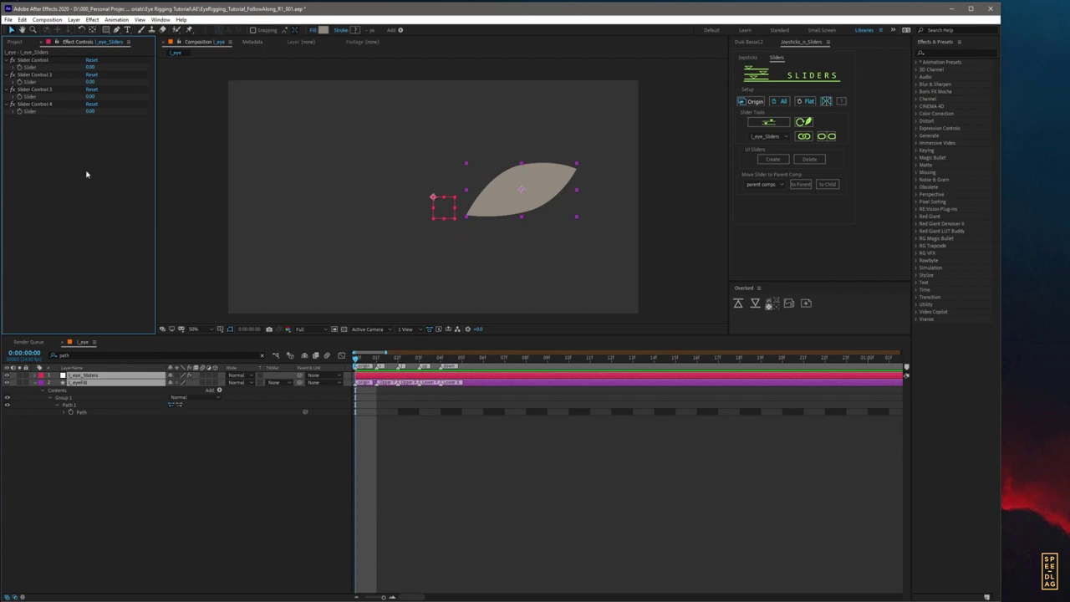
Step: Rename the four slider effects, in order, as Upper Y, Upper X, Lower Y and Lower X
left_click(32, 60)
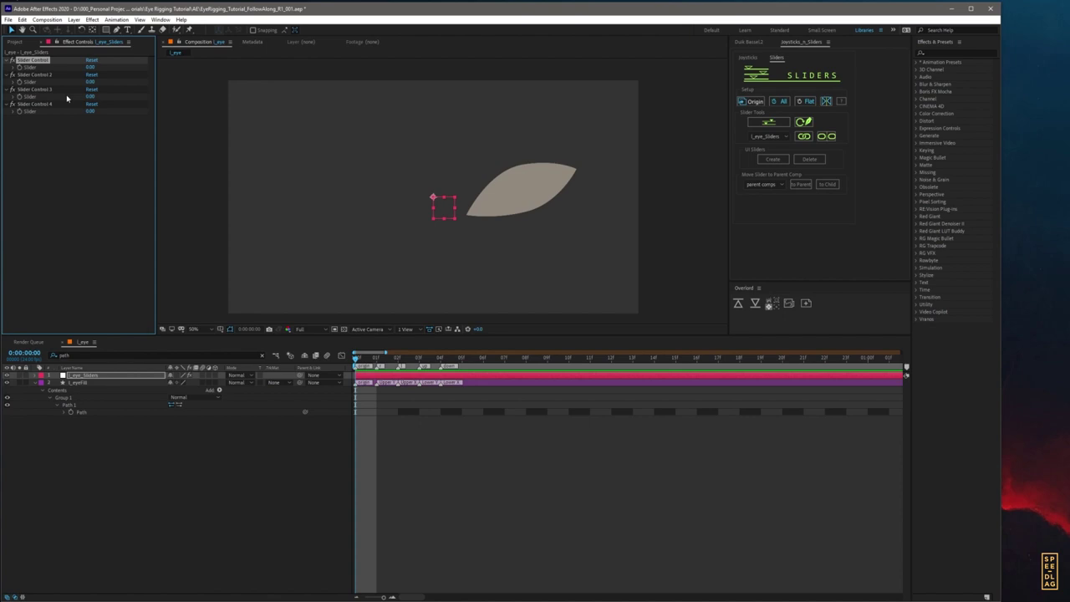
key("Return")
type("Upper Y")
key("Tab")
type("Upper X")
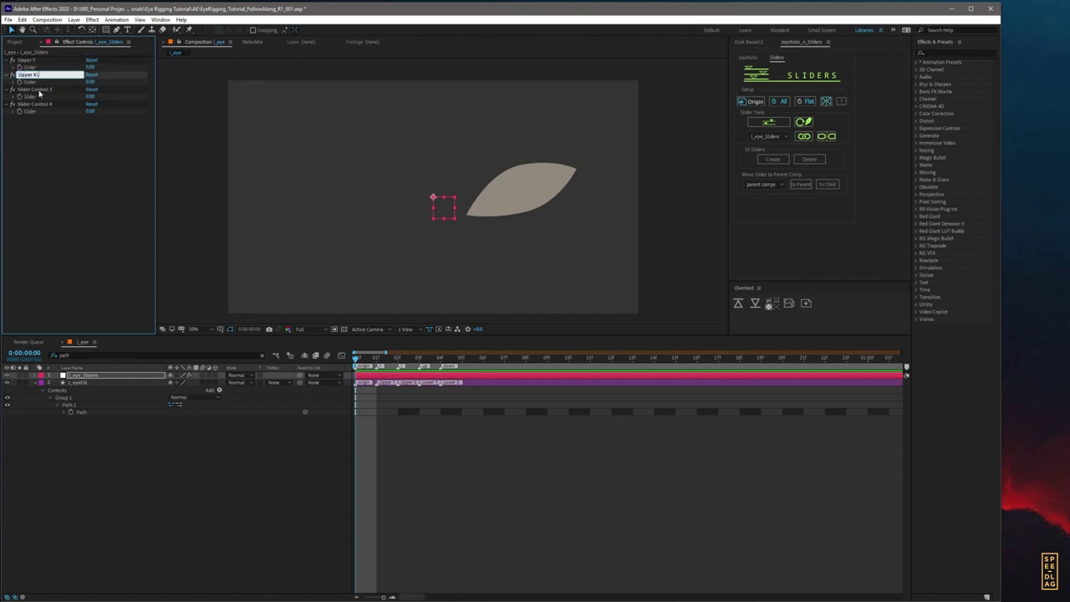
key("Tab")
type("Lower Y")
key("Tab")
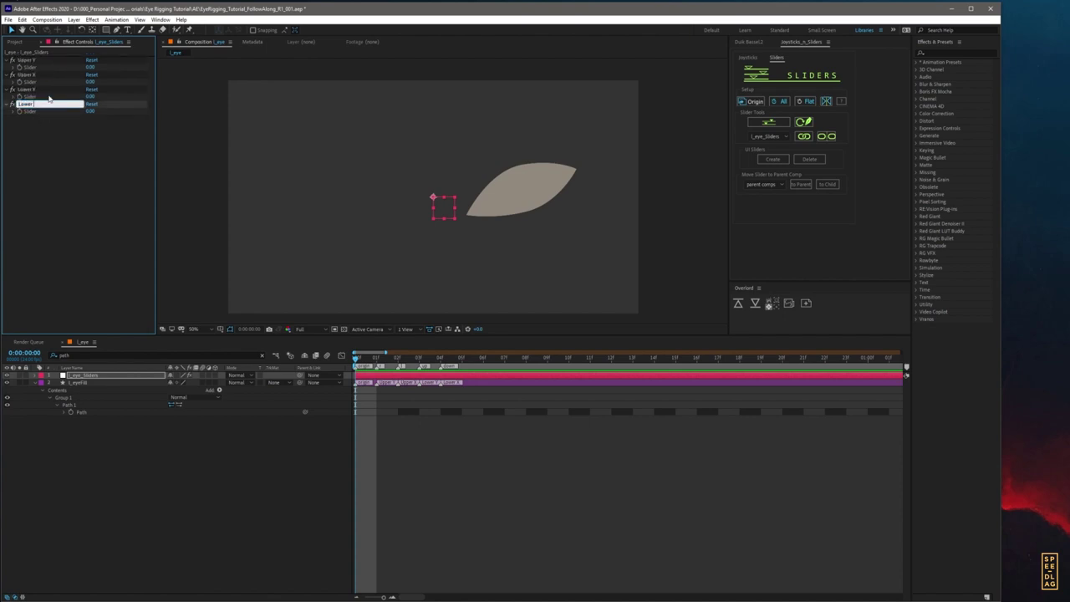
type("Lower X")
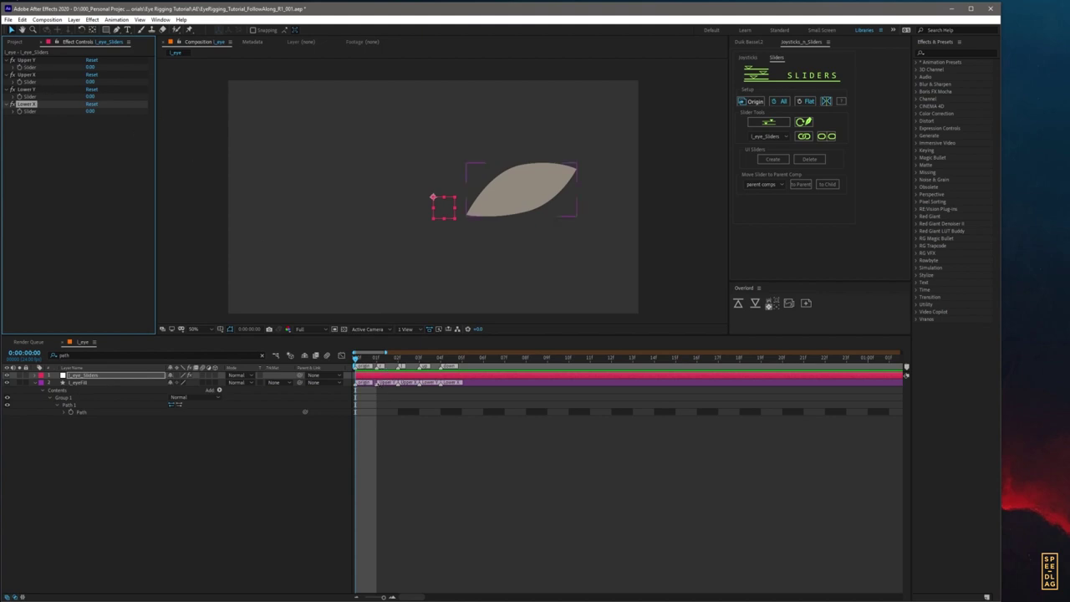
Step: Test how the renamed lid sliders deform the eye fill and undo the test values
left_click(24, 62)
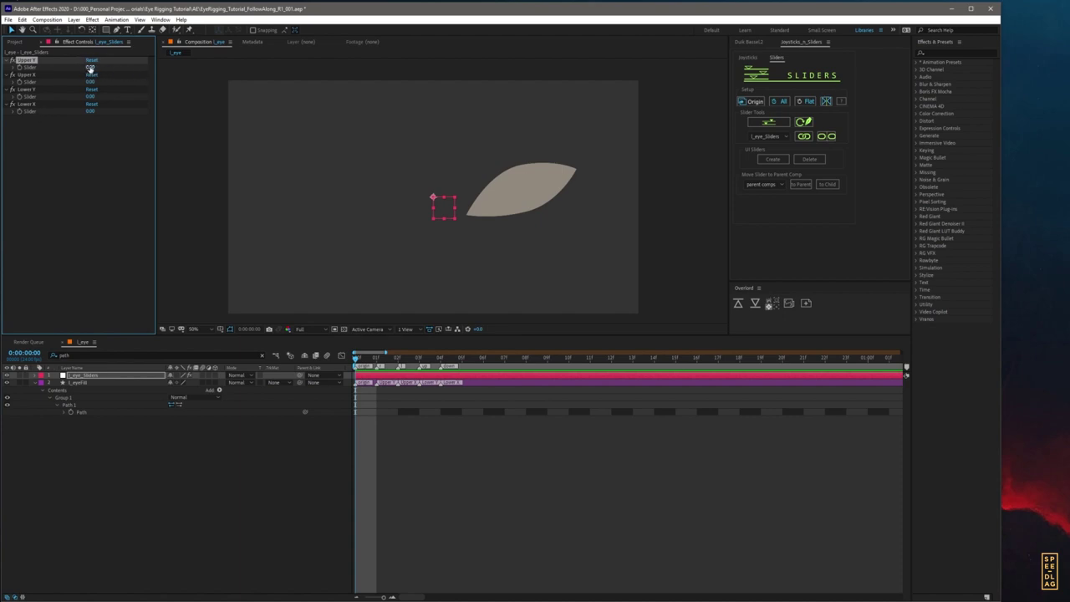
left_click_drag(91, 67, 90, 110)
key("ctrl+z")
key("ctrl+z")
key("ctrl+z")
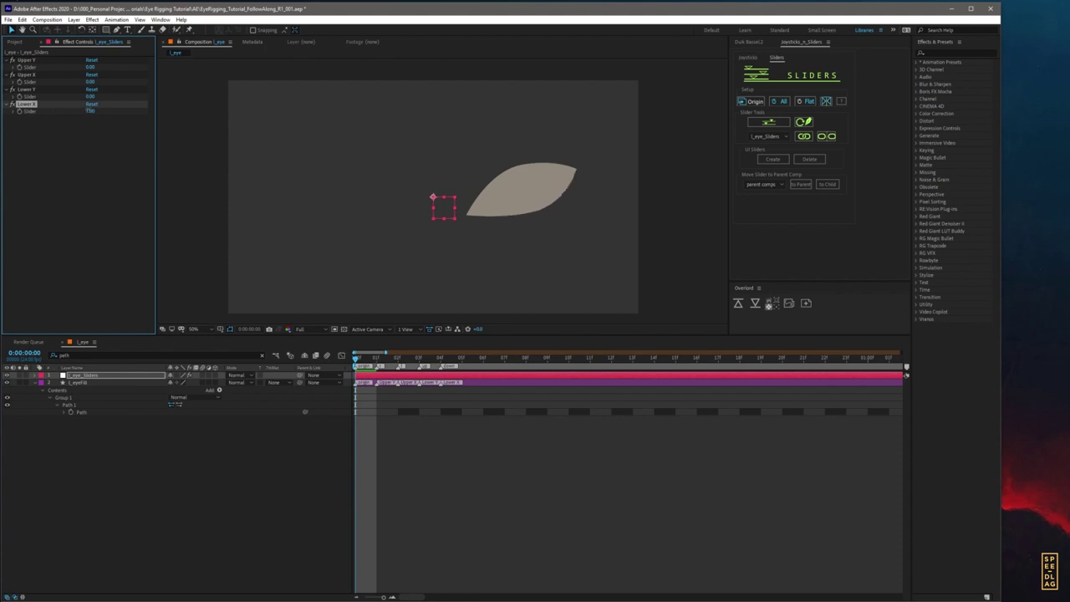
key("ctrl+z")
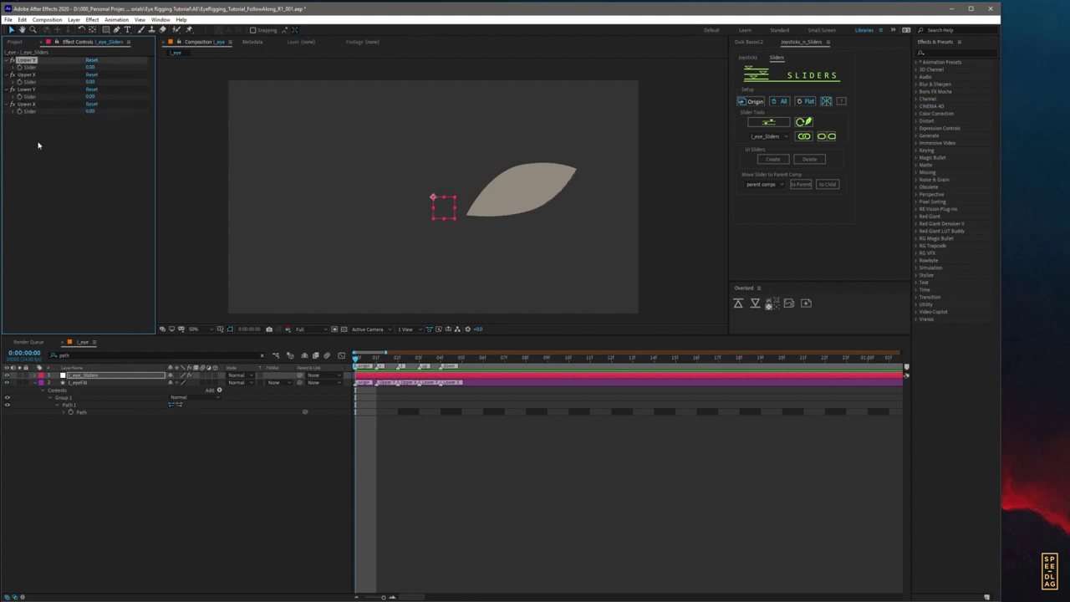
Step: Create on-screen UI sliders from the l_eye_Sliders null
left_click(84, 376)
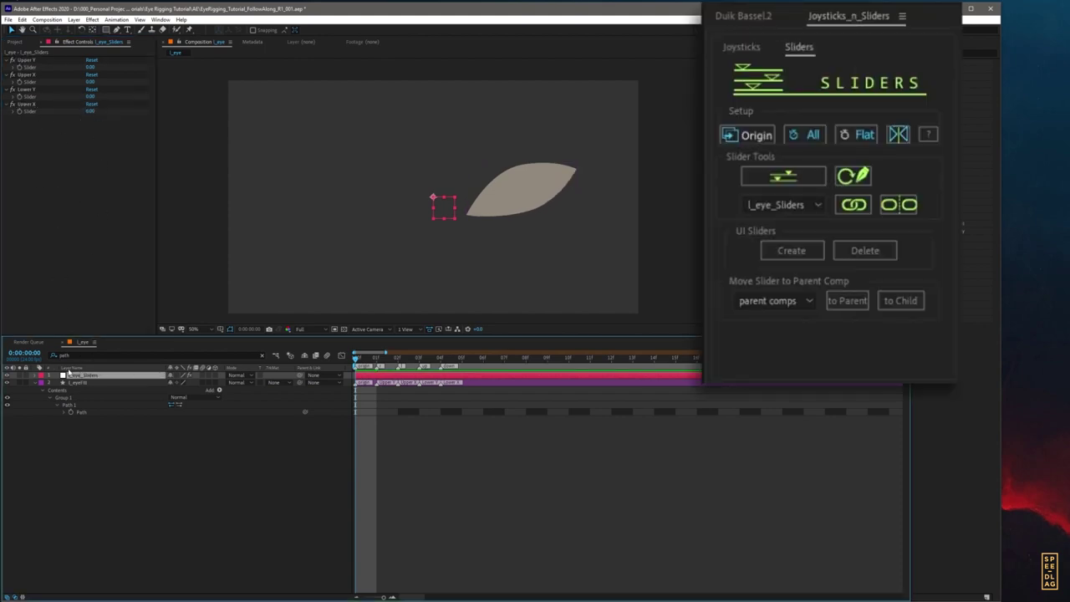
left_click(784, 250)
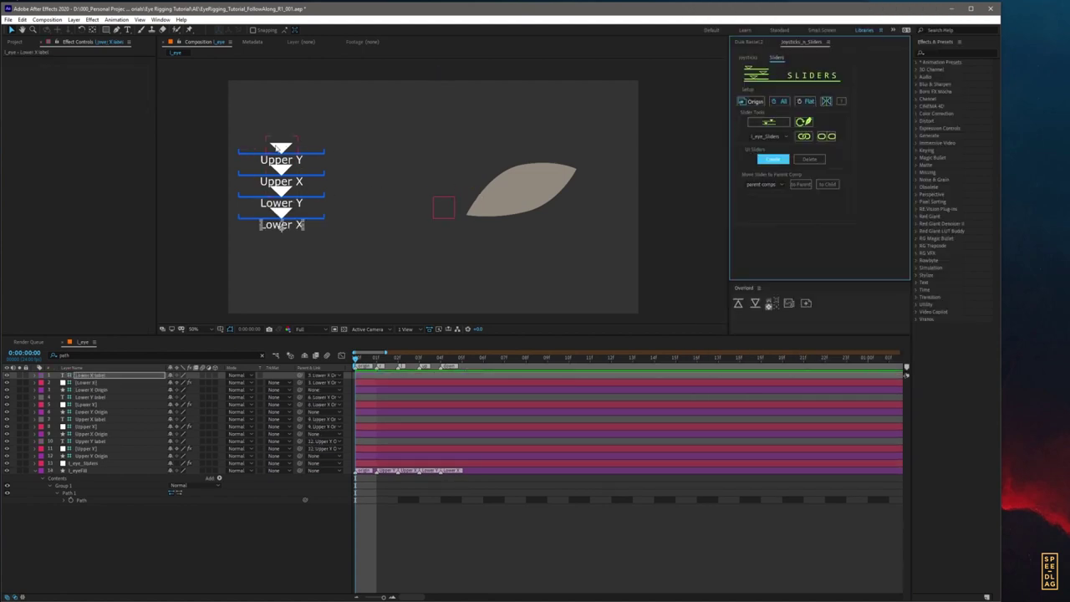
mouse_move(281, 148)
left_mouse_down()
mouse_move(295, 143)
mouse_move(268, 147)
mouse_move(308, 146)
mouse_move(276, 144)
mouse_move(282, 169)
mouse_move(294, 167)
mouse_move(282, 168)
left_mouse_up()
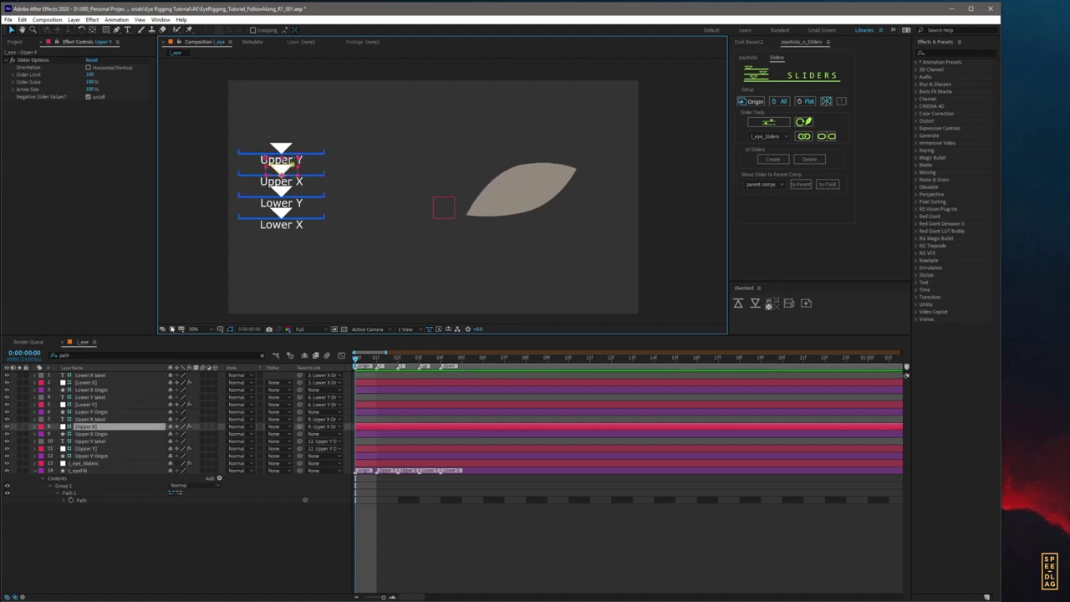
Step: Move the Upper Y, Upper X, Lower Y and Lower X slider layers to the top of the layer stack
left_click(87, 450)
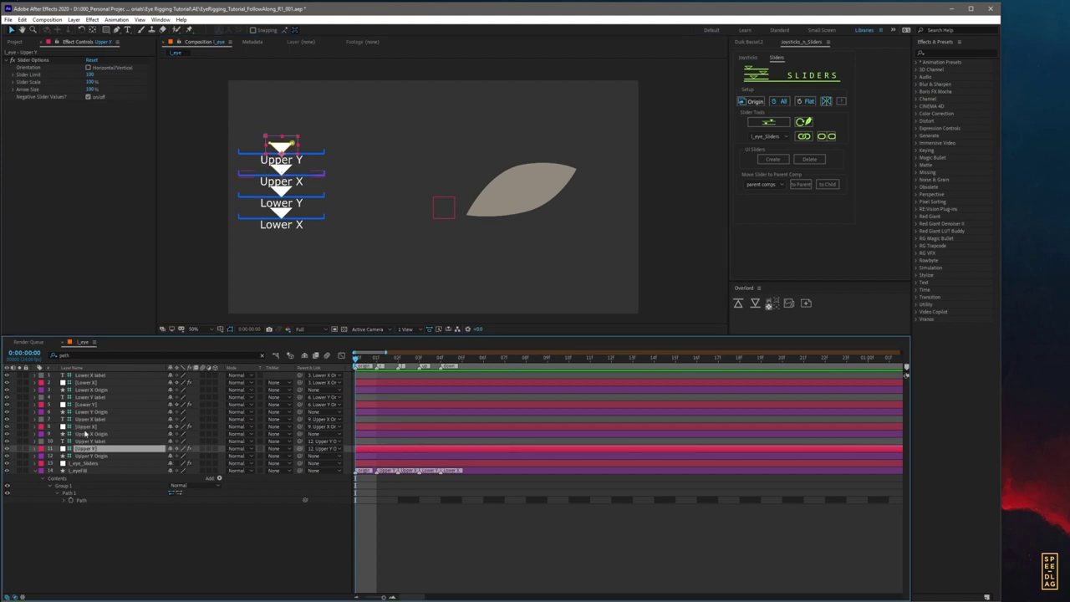
left_click(71, 428, "ctrl")
left_click(87, 406, "ctrl")
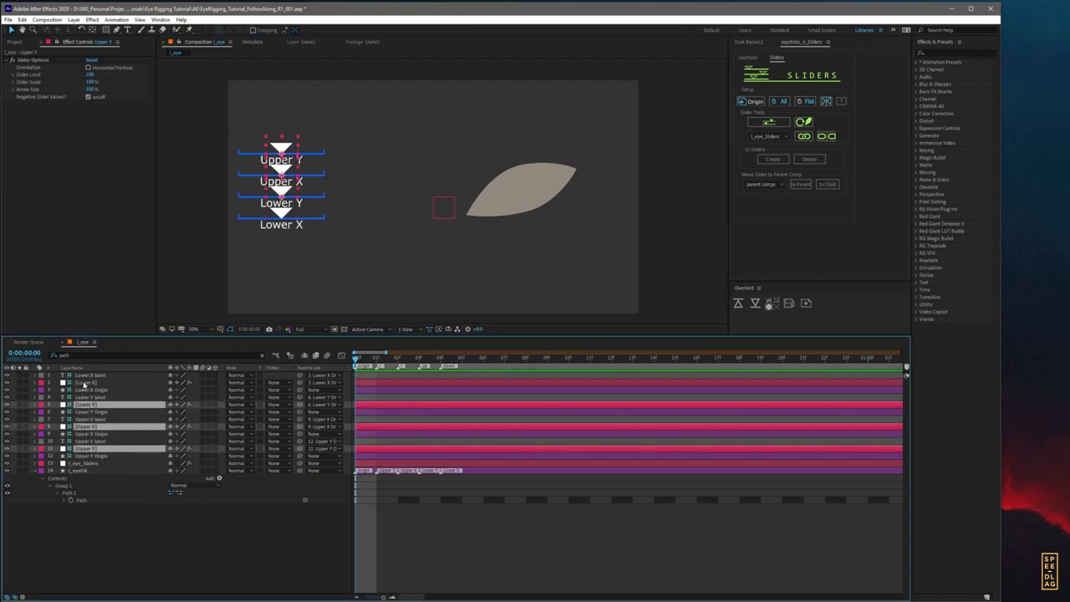
left_click(83, 383, "ctrl")
left_click_drag(84, 382, 83, 372)
Step: Mark all slider label and Origin layers as shy, lock them, and hide shy layers in the timeline
left_click(90, 405)
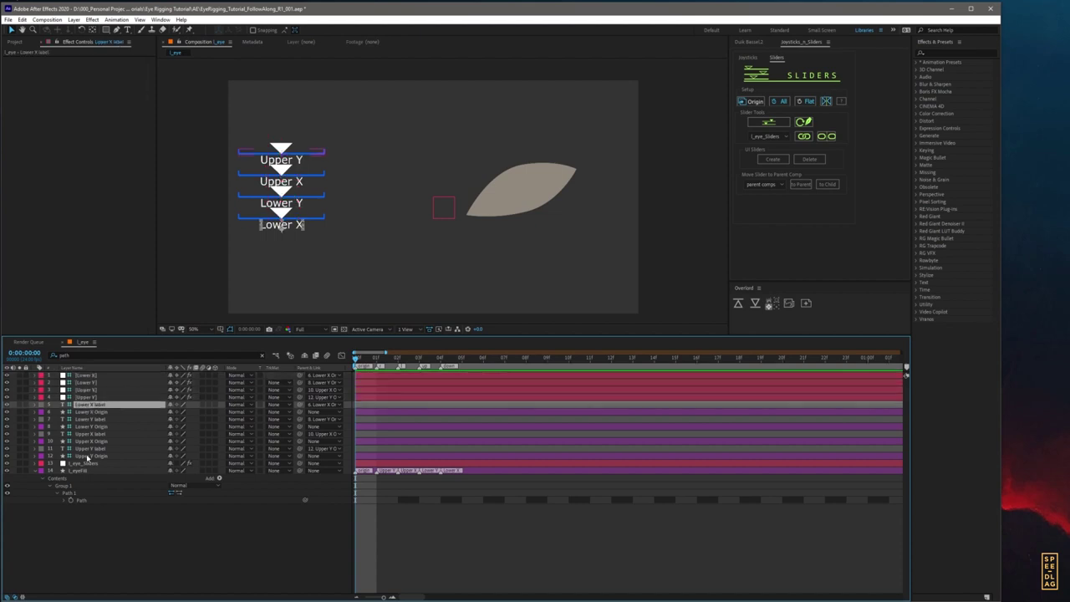
left_click(87, 457, "shift")
left_click(170, 406)
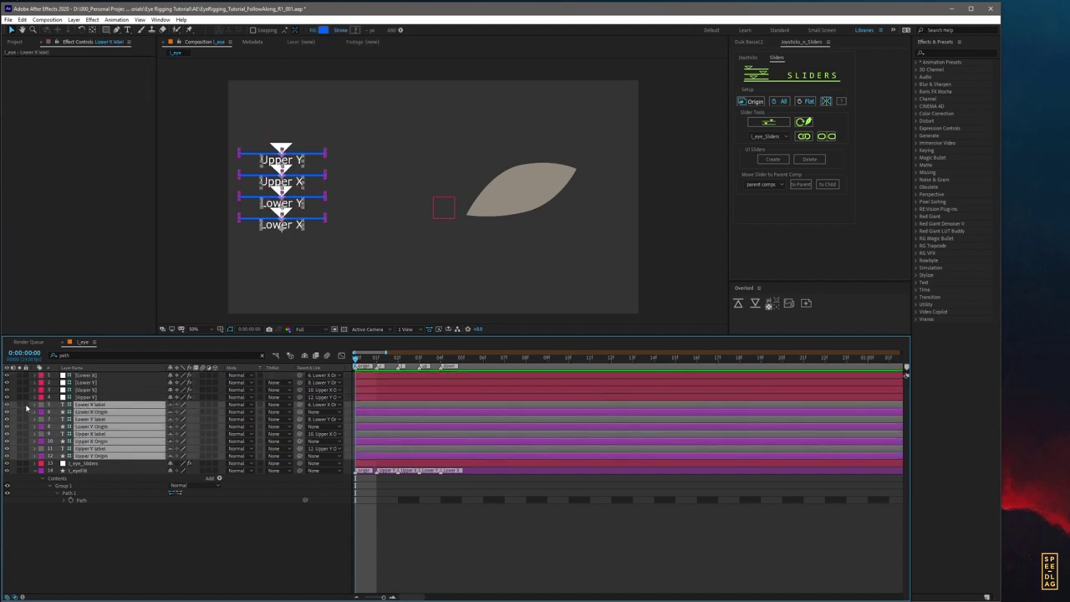
left_click(26, 406)
left_click(304, 357)
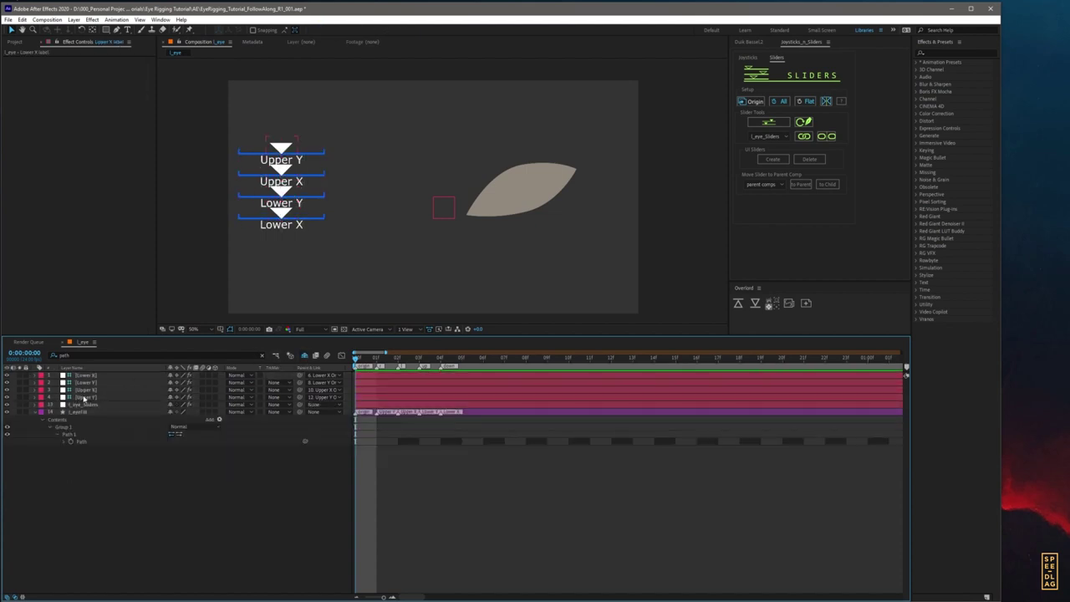
Step: Move the Upper X and Upper Y slider layers above the Lower X and Lower Y layers
left_click(86, 398)
left_click(81, 391, "ctrl")
left_click_drag(83, 394, 75, 371)
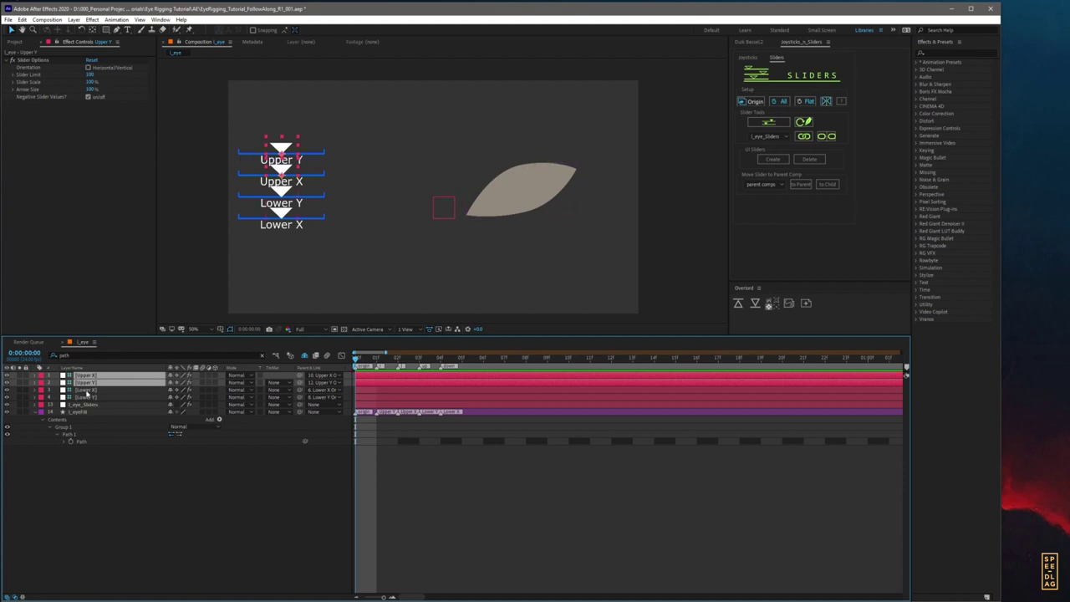
left_click(152, 488)
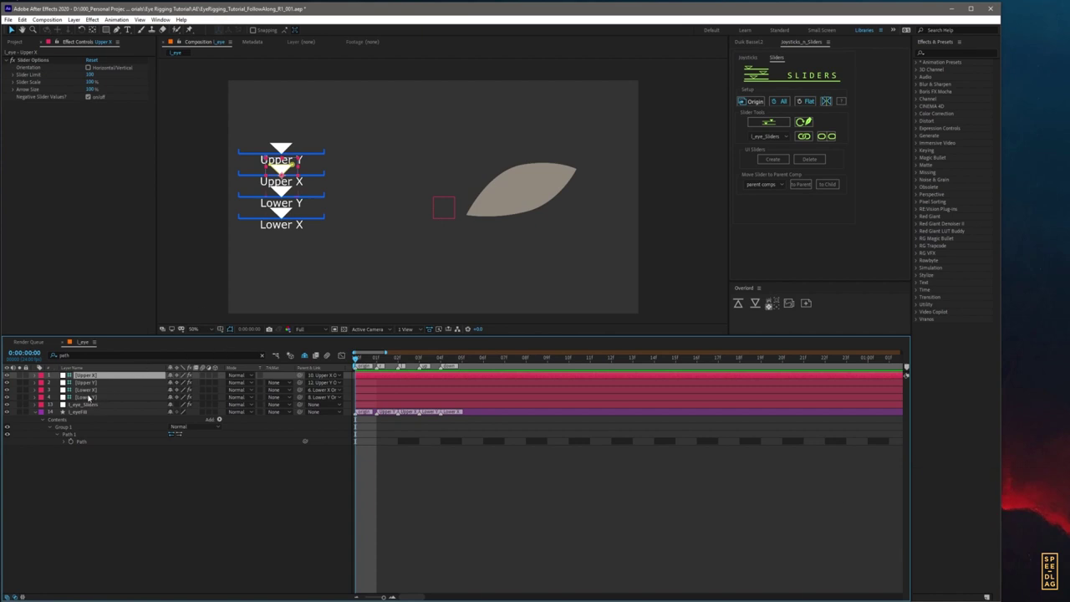
Step: Reveal the Position properties of the four slider layers and set an X Position keyframe on each at frame 0
left_click(88, 398, "shift")
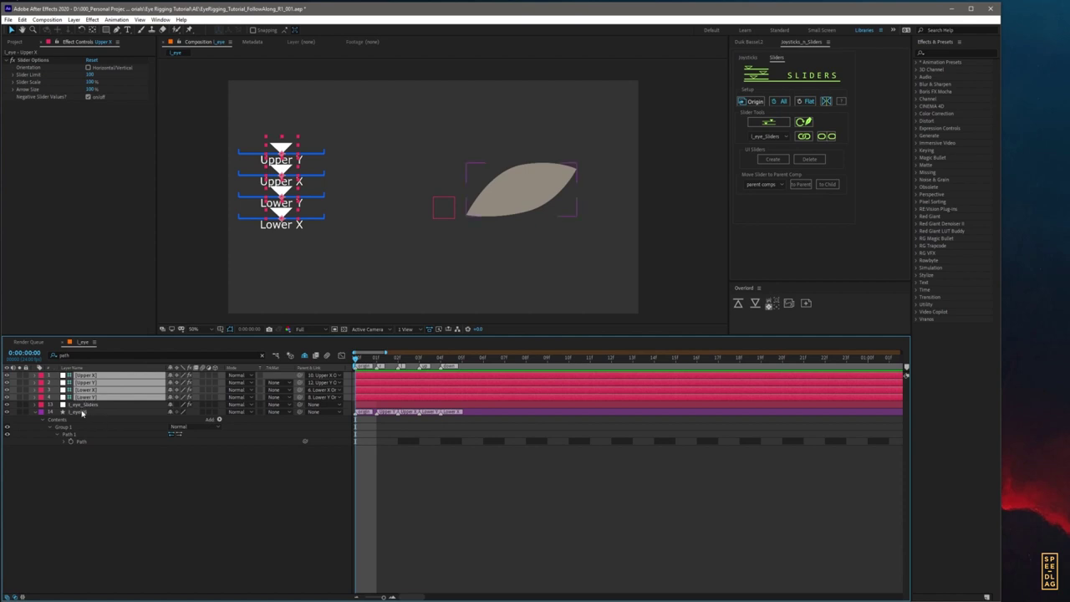
key("p")
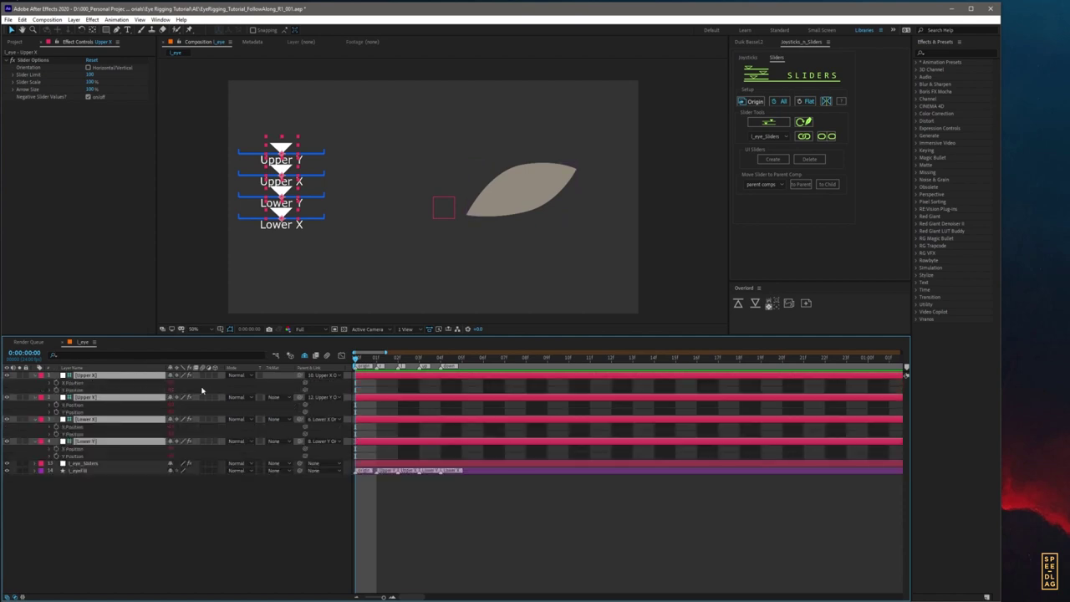
left_click(200, 391)
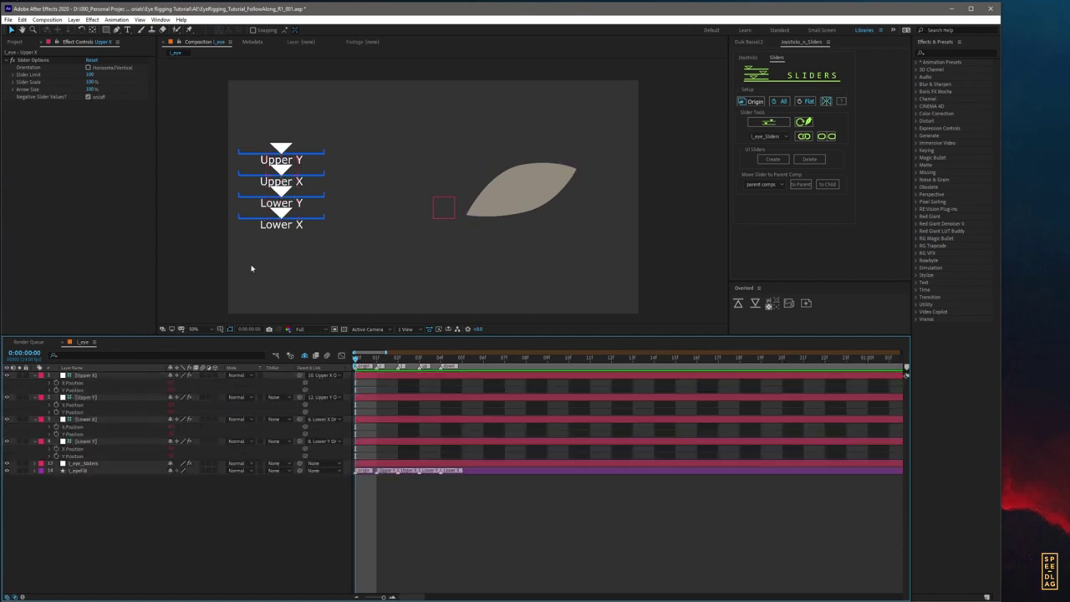
mouse_move(282, 215)
left_mouse_down()
mouse_move(262, 214)
mouse_move(303, 215)
mouse_move(272, 214)
left_mouse_up()
key("ctrl+z")
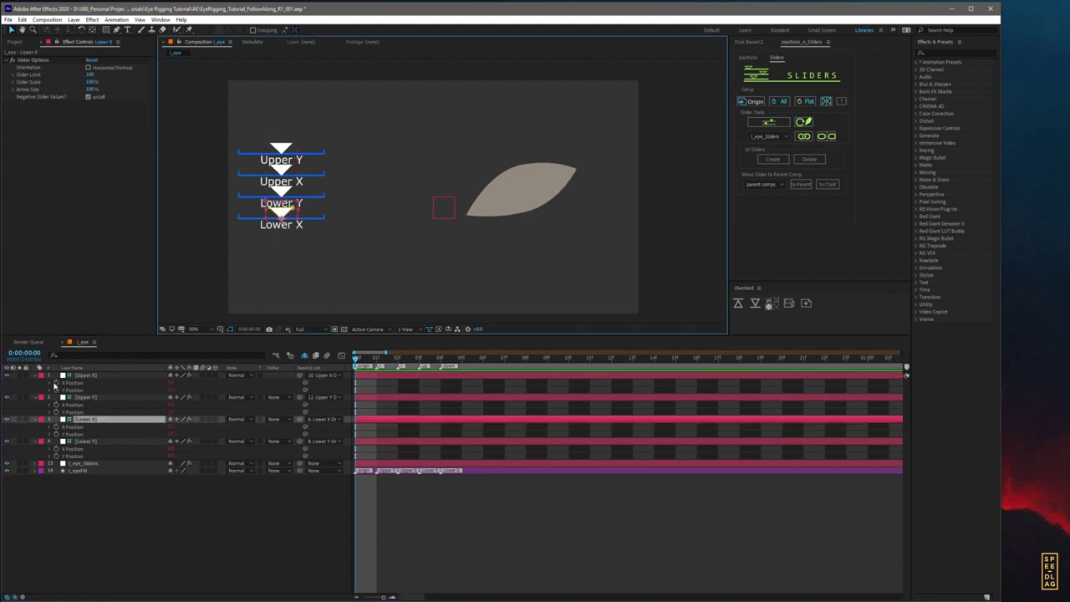
left_click(57, 384)
left_click(56, 405)
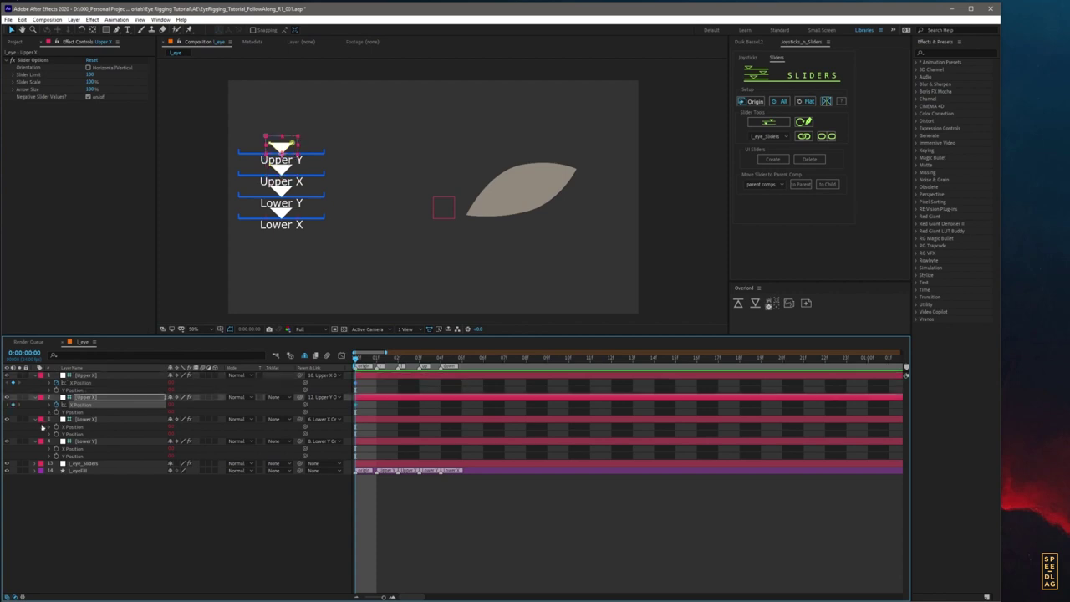
left_click(55, 427)
left_click(56, 450)
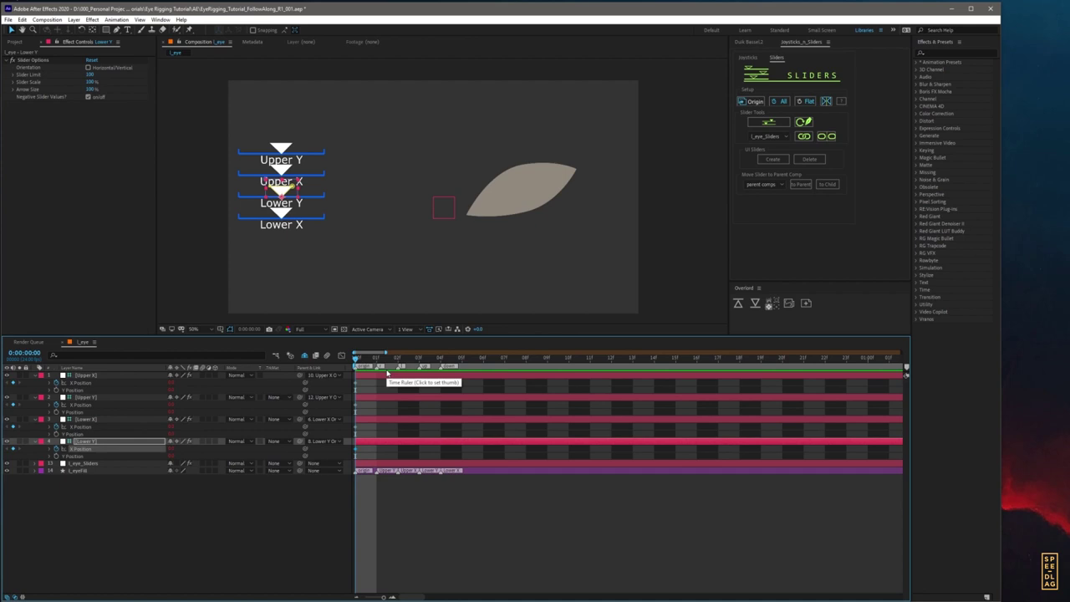
Step: At frame 1, add X Position keyframes holding the current values on the Upper Y and Lower Y sliders
left_click(377, 359)
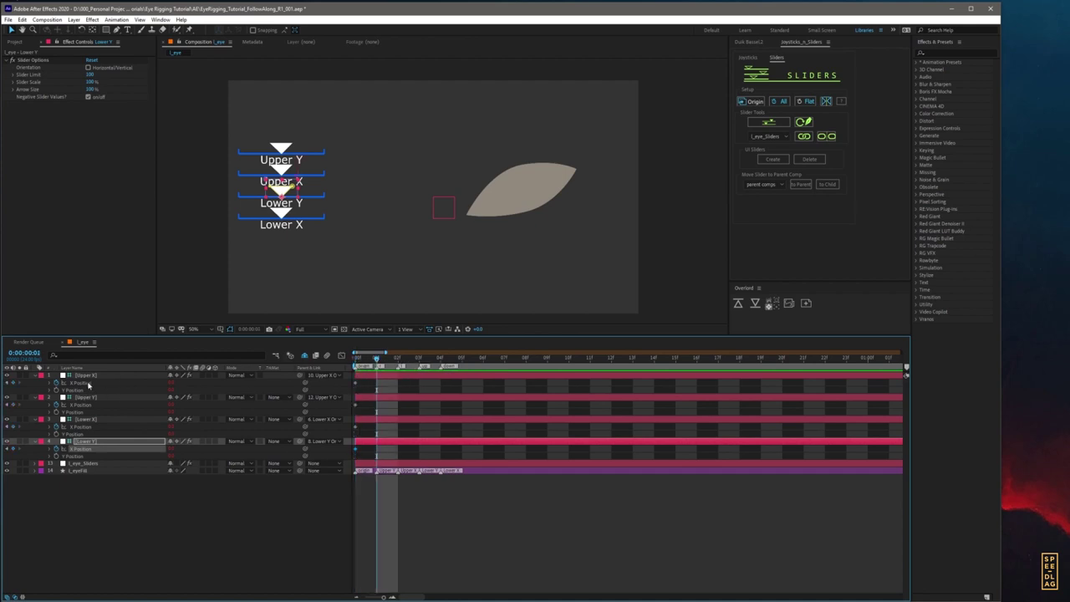
left_click(399, 391)
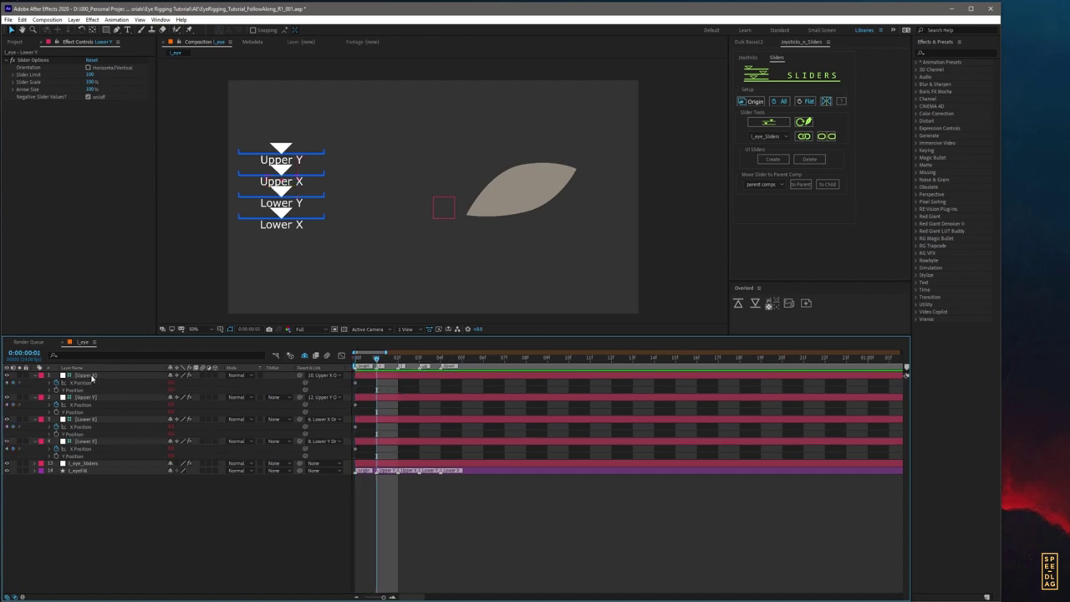
left_click(86, 398)
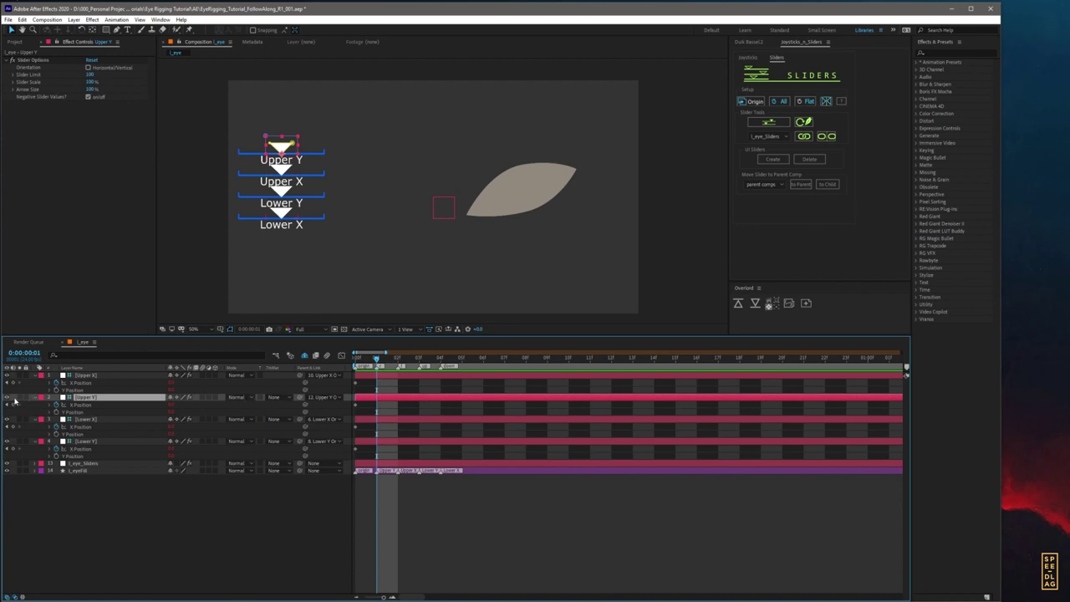
left_click(13, 406)
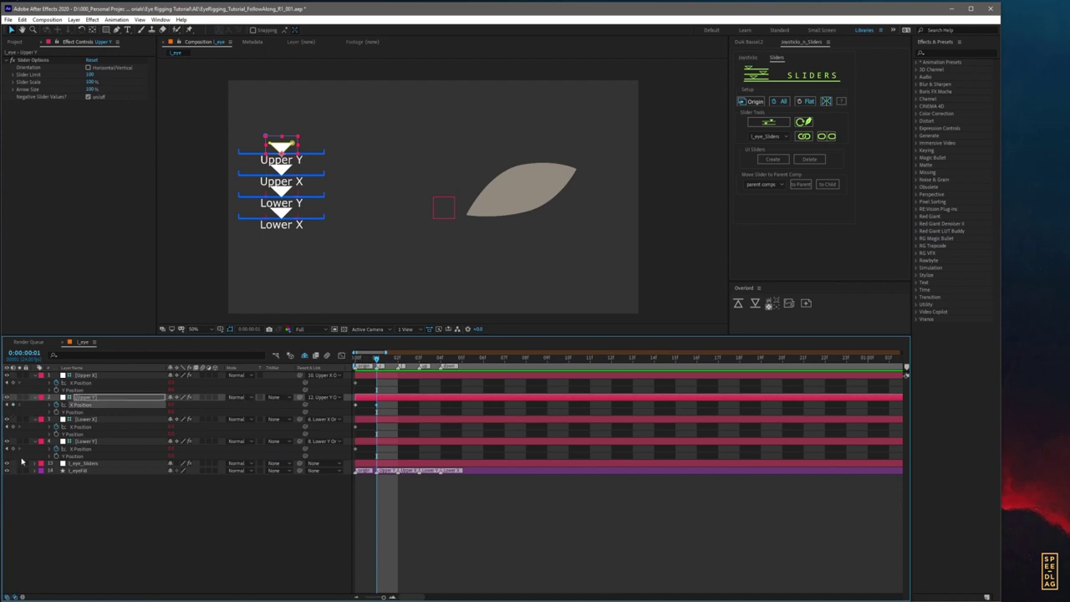
left_click(13, 449)
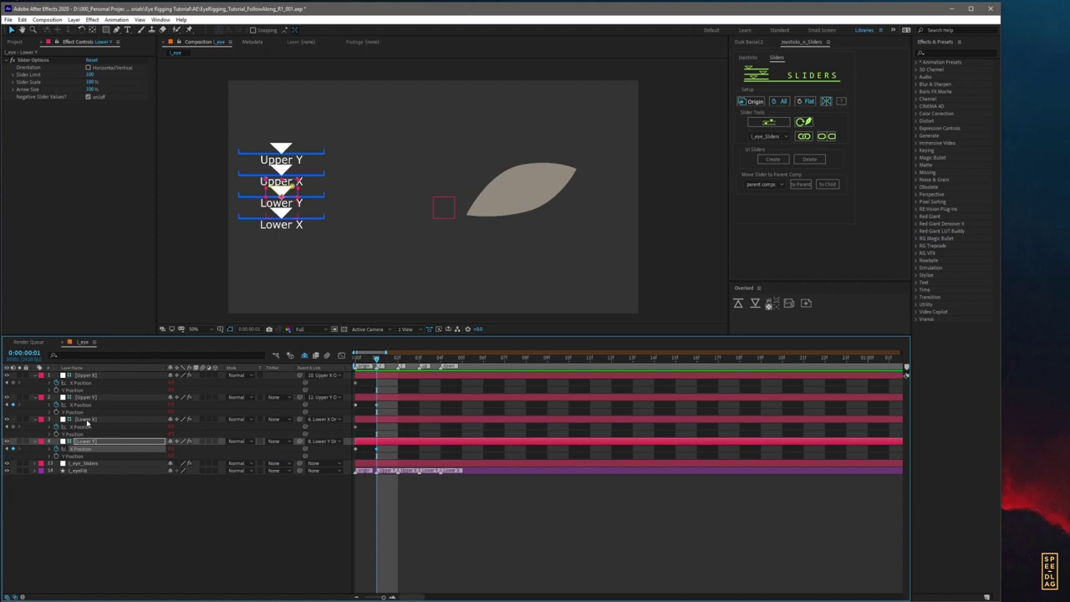
Step: Set the Lower X slider's X Position to -100 at frame 1
left_click(86, 420)
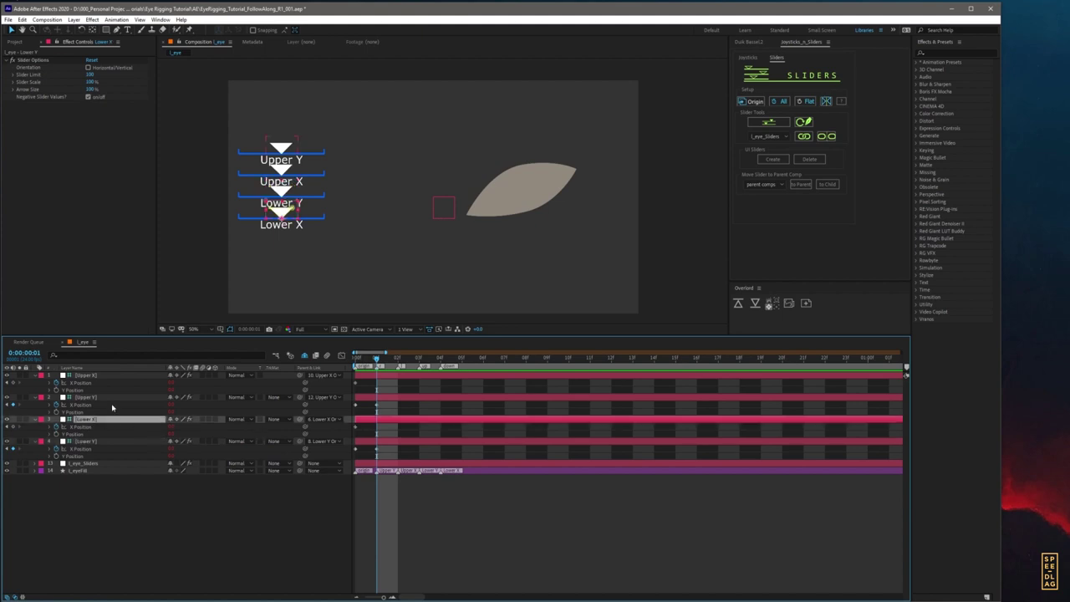
left_click_drag(171, 427, 123, 431)
left_click(174, 427)
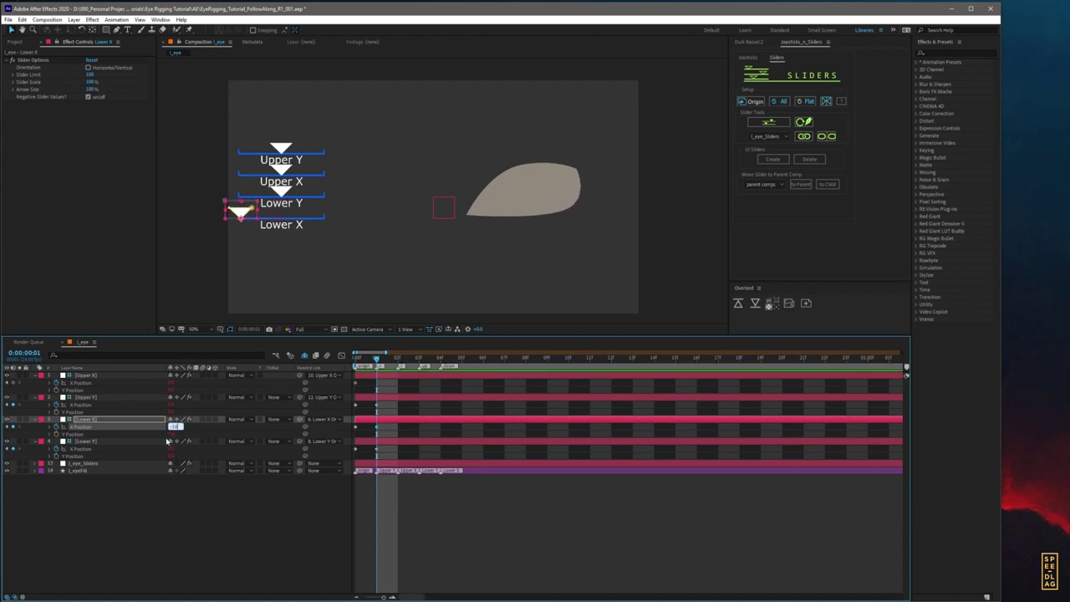
left_click(213, 513)
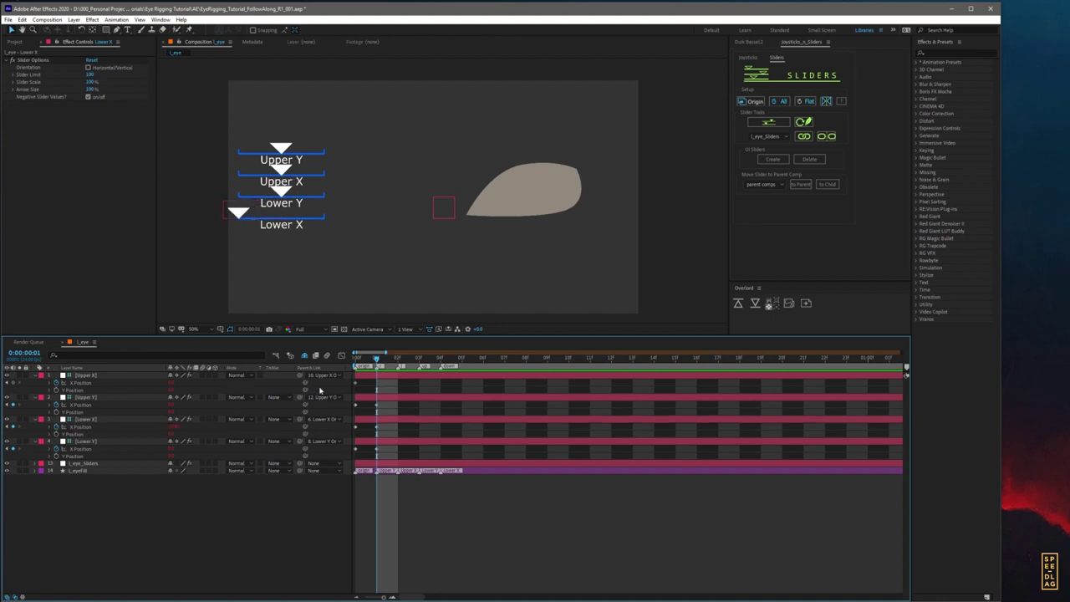
left_click(172, 426)
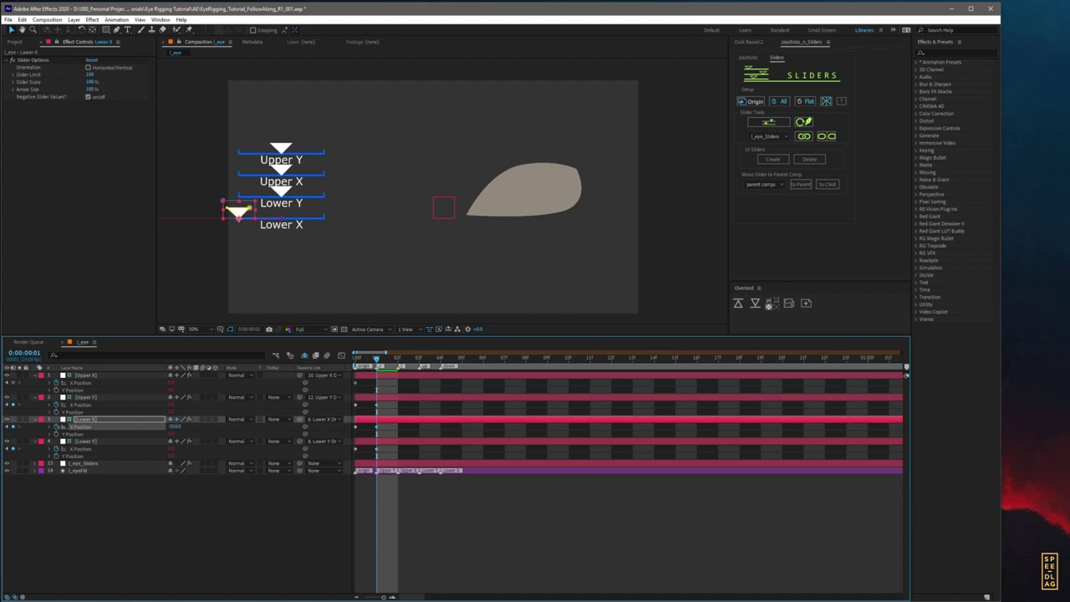
left_click(152, 450)
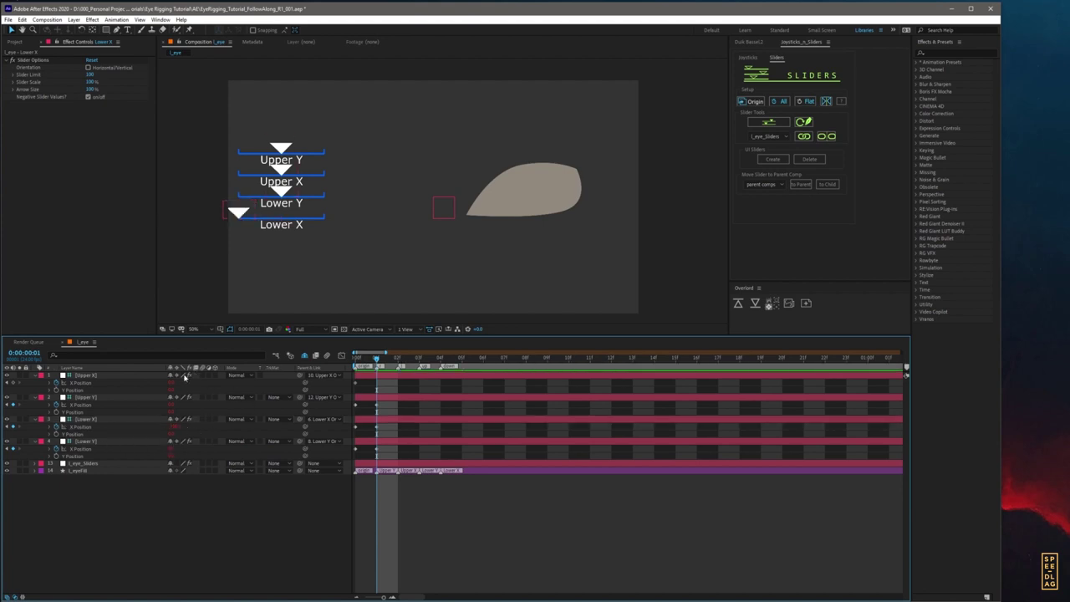
Step: Set the Upper X slider's X Position to -100 at frame 1
left_click(198, 387)
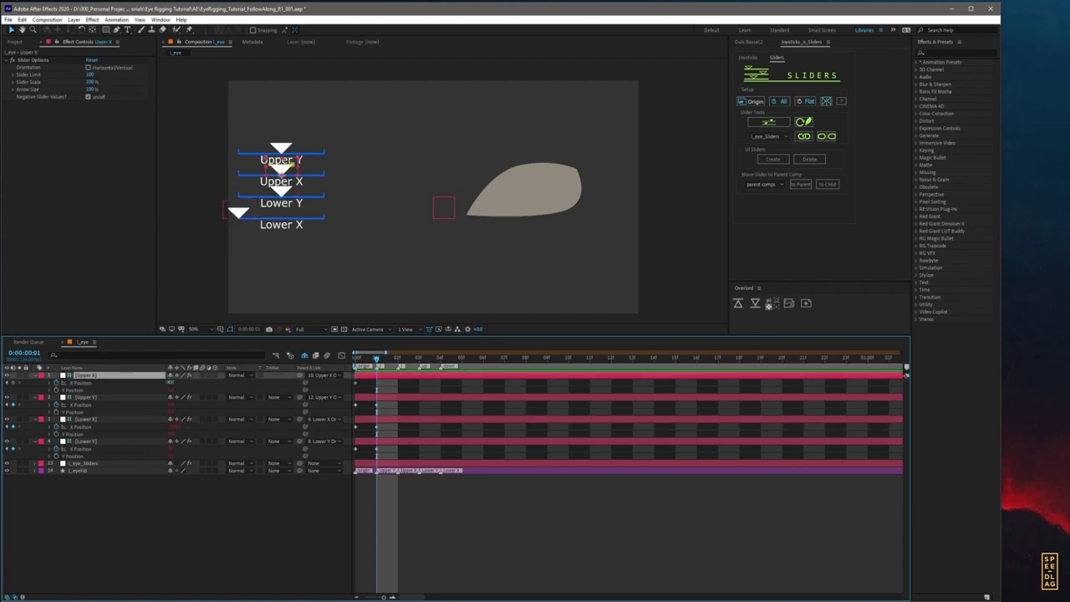
left_click_drag(177, 386, 166, 385)
left_click(175, 383)
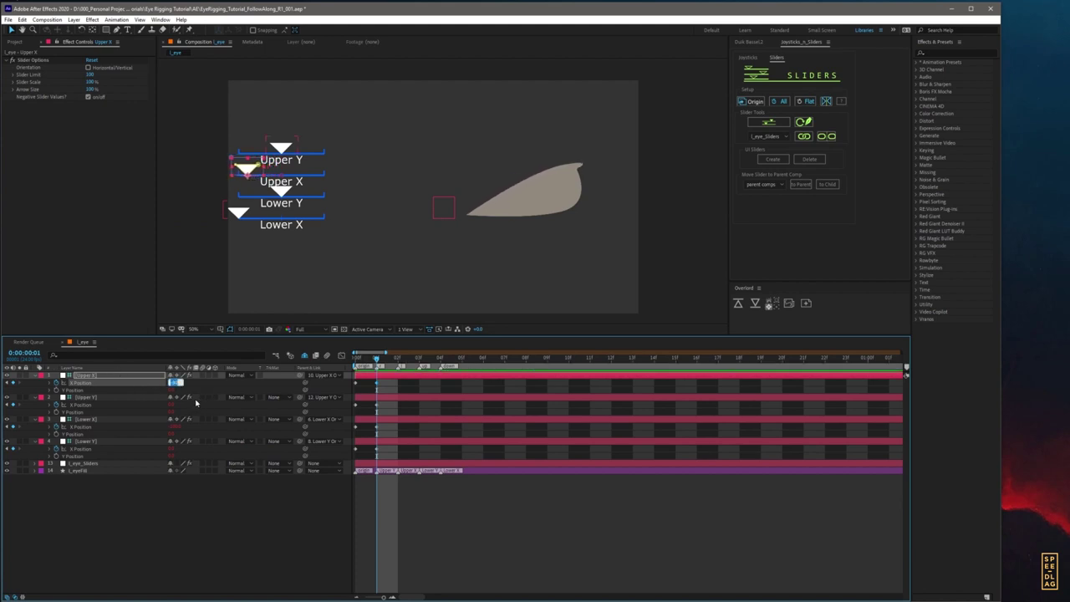
type("-100")
key("Return")
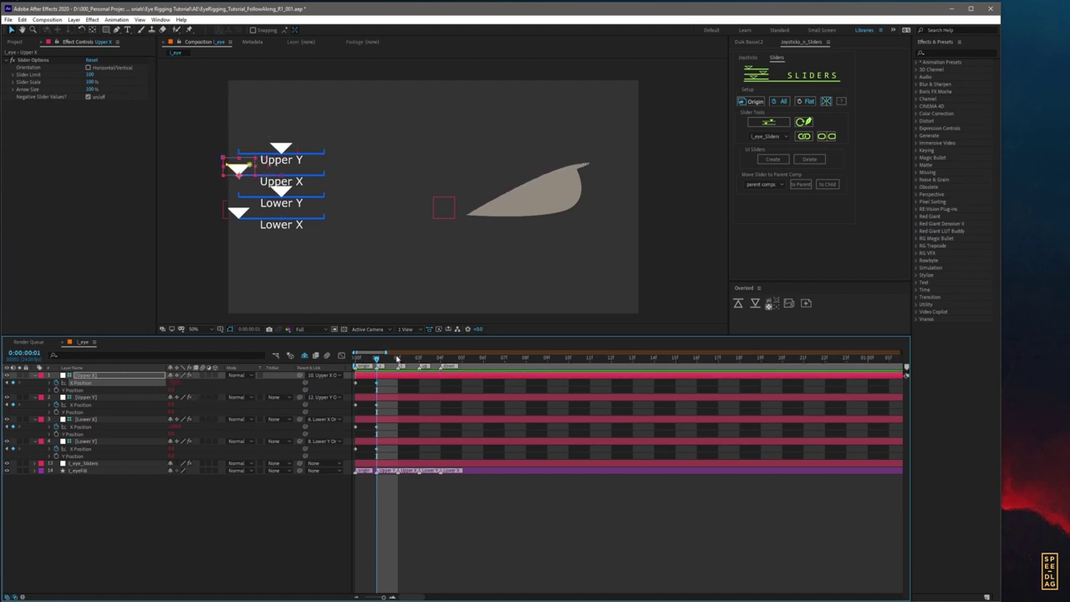
Step: At frame 2, set the X Position of Upper X and Lower X to 100 and add hold-value keyframes on Upper Y and Lower Y
left_click(397, 358)
left_click(175, 382)
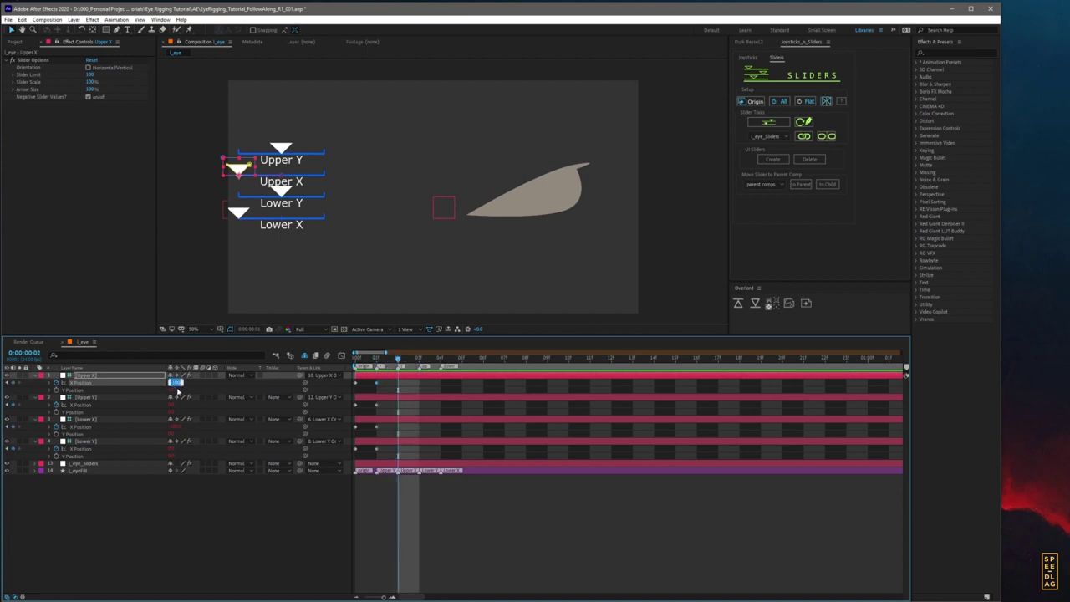
type("100")
key("Return")
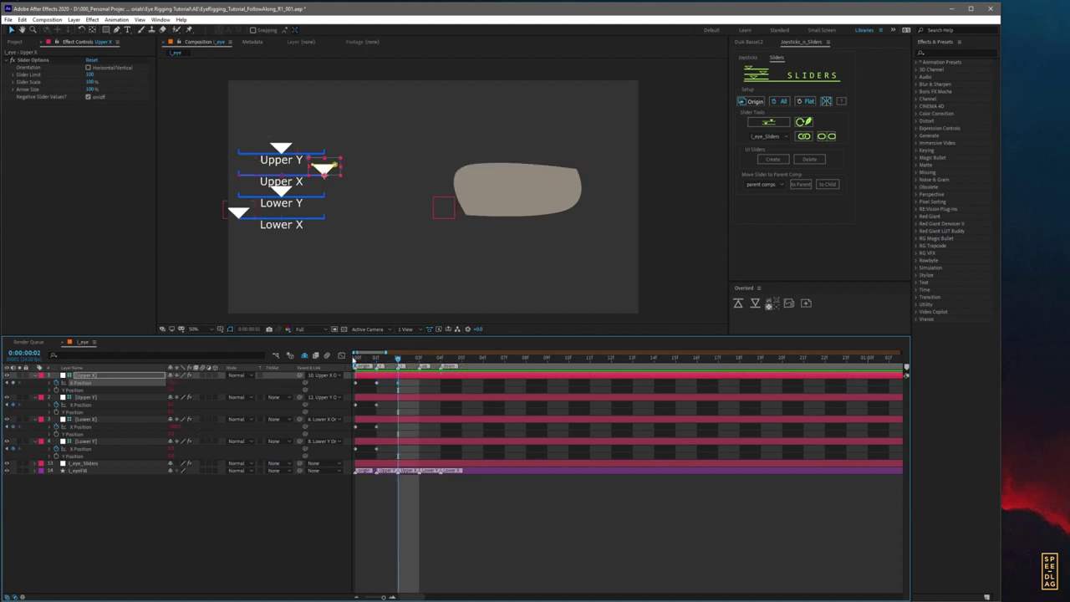
type("0")
key("Return")
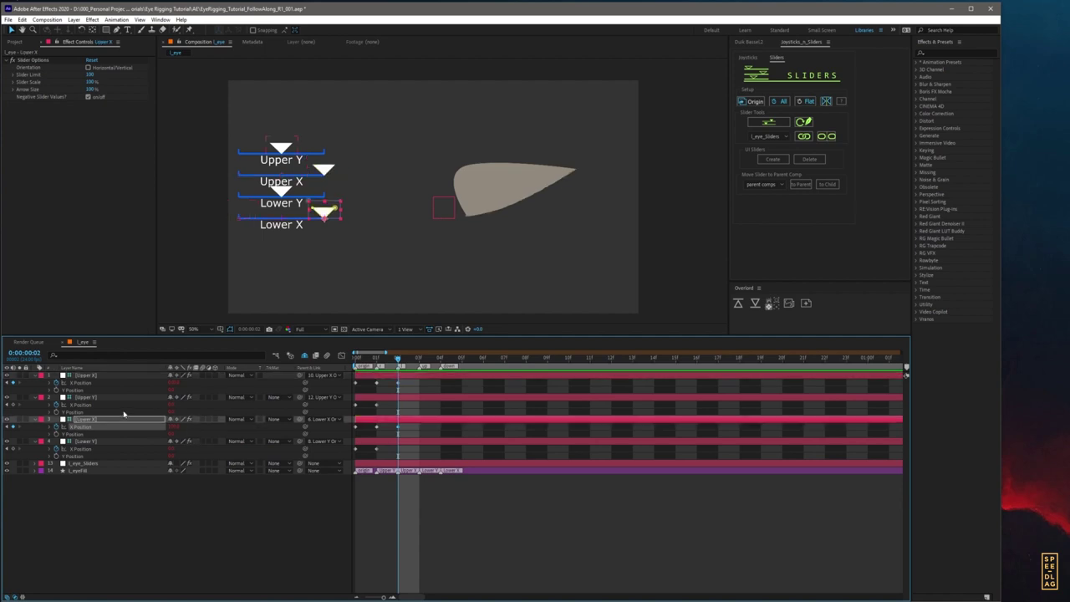
left_click(14, 406)
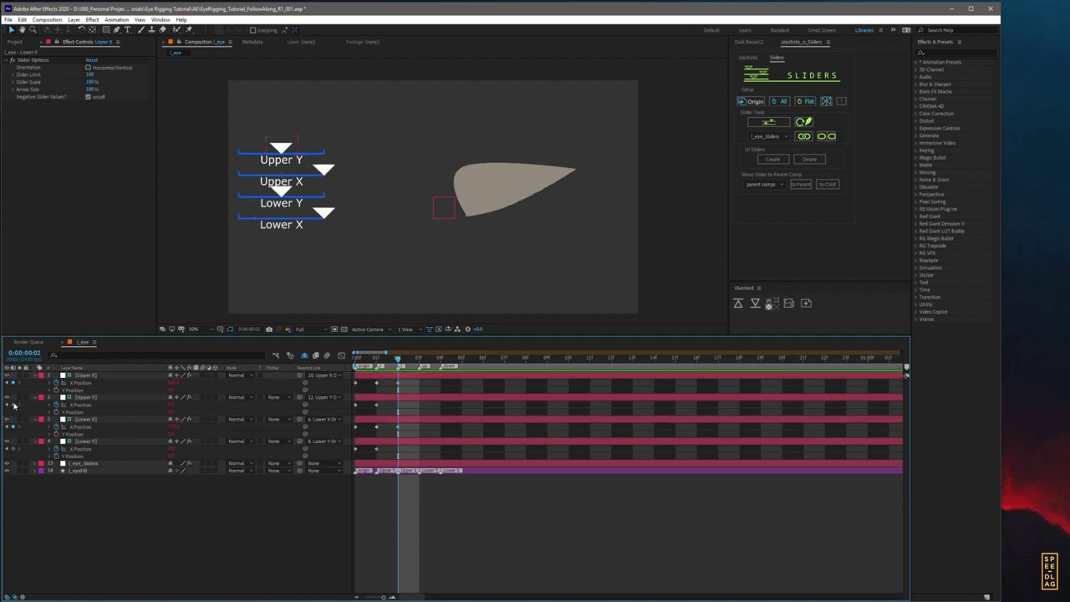
left_click(13, 450)
Step: Copy the frame 0 X Position keyframes of the Upper X and Lower X sliders to frame 3
key("Page_Down")
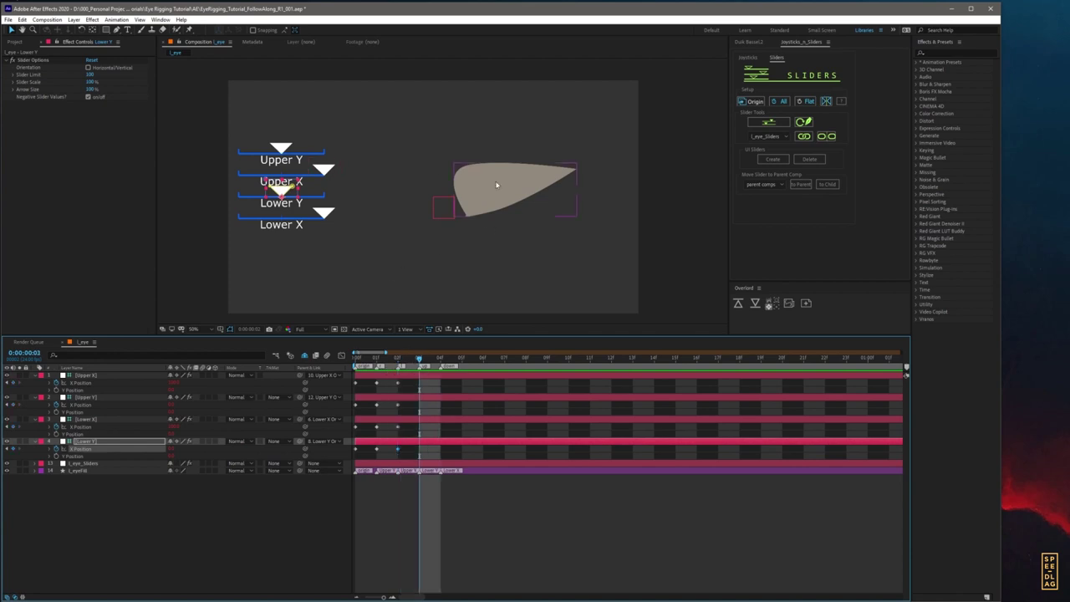
left_click(357, 383)
left_click(367, 385)
key("ctrl+v")
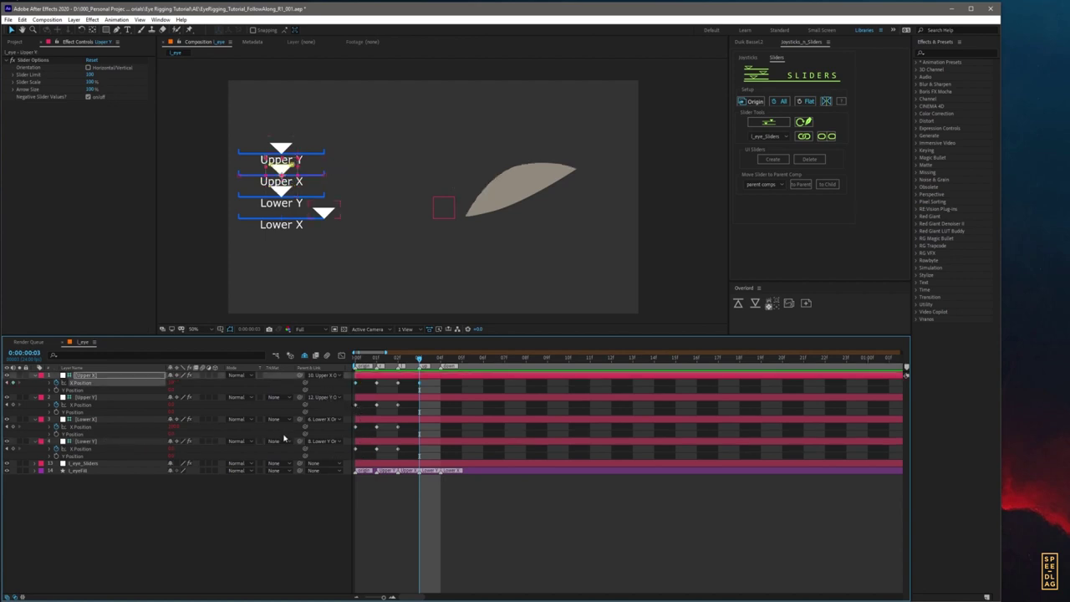
left_click(368, 428)
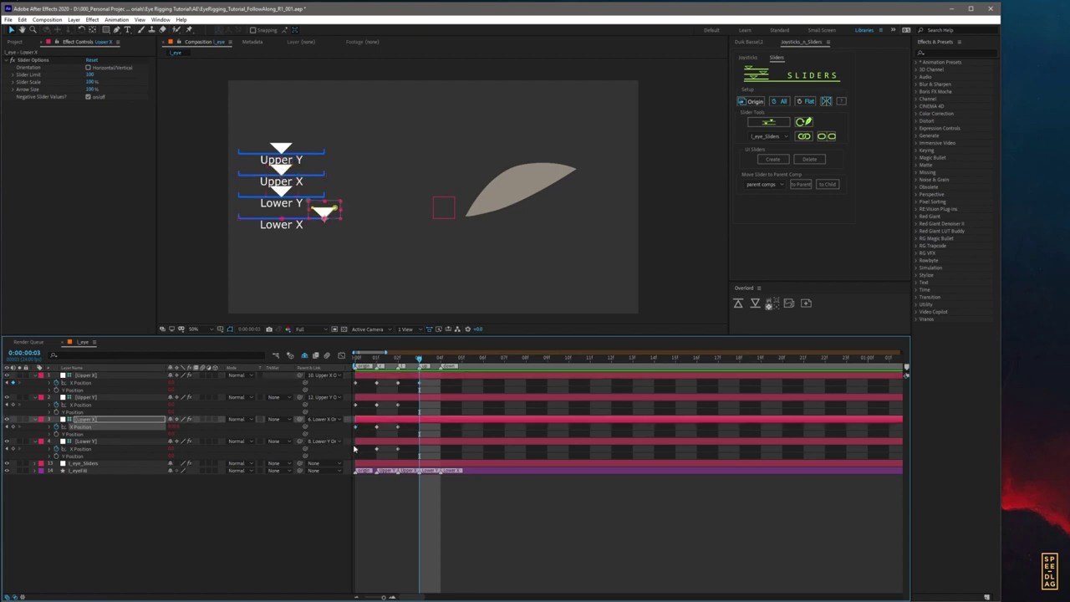
key("ctrl+z")
left_click_drag(401, 361, 420, 381)
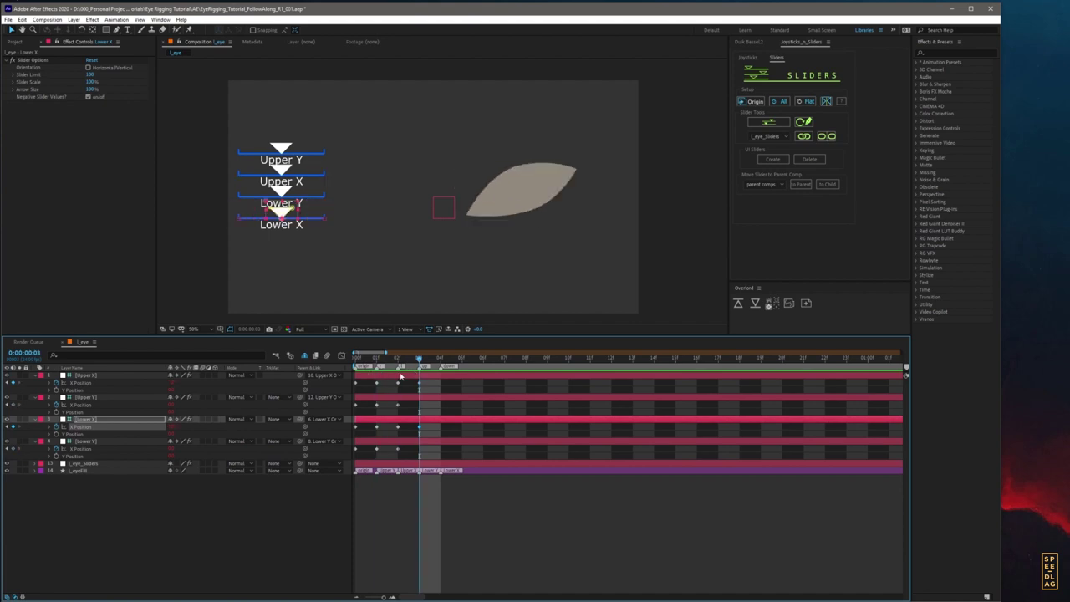
Step: Set the Upper Y slider's X Position to -100 at frame 3
left_click(92, 399)
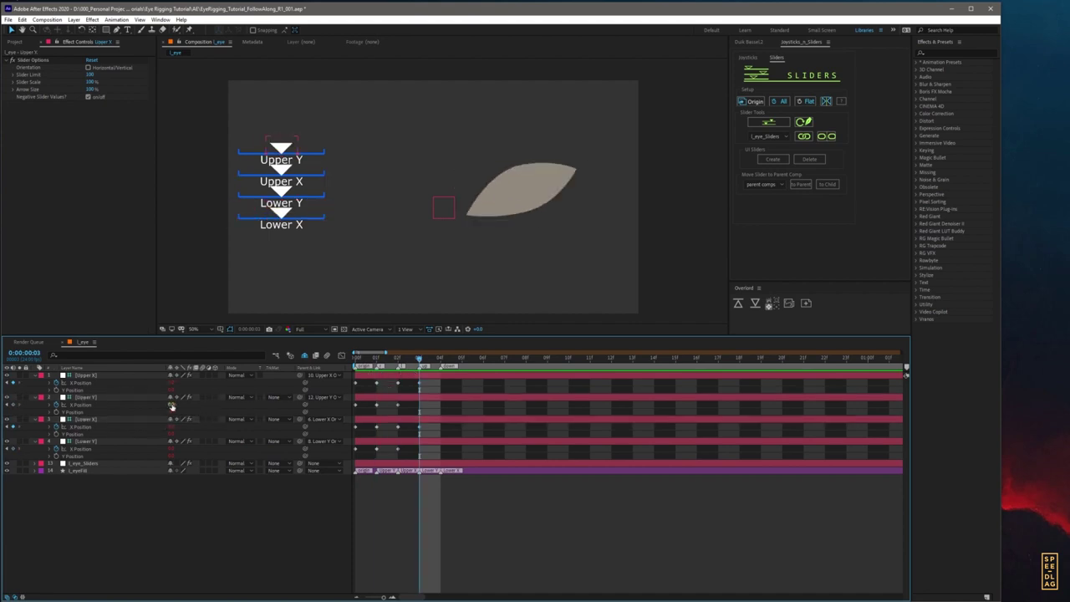
left_click_drag(281, 149, 243, 145)
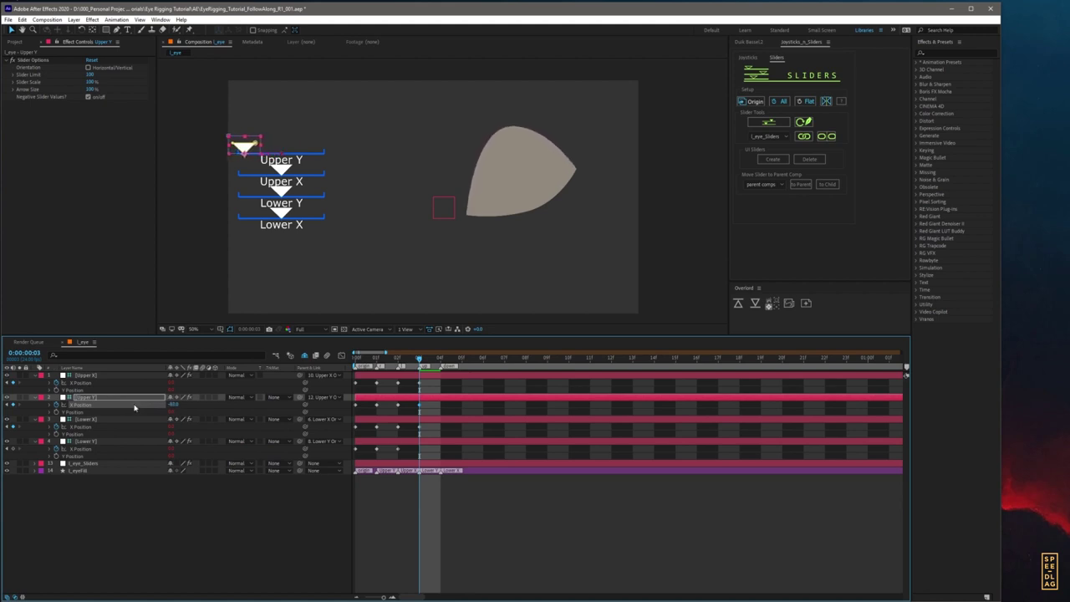
left_click(173, 405)
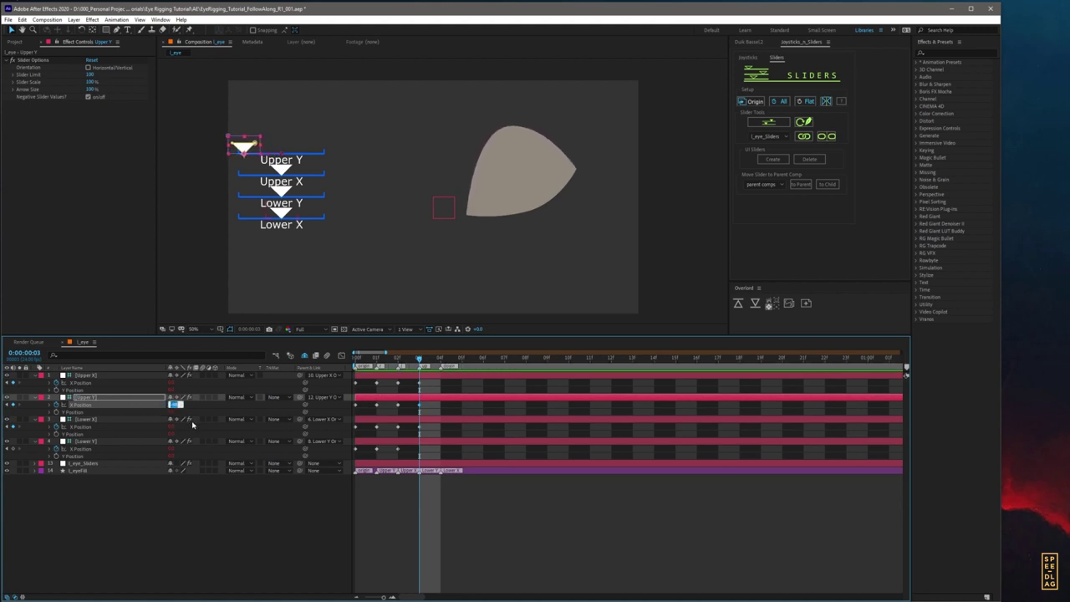
type("-")
type("-100")
key("Return")
Step: Set the Lower Y slider's X Position to 100 at frame 3
left_click(108, 442)
left_click_drag(167, 449, 172, 449)
left_click(172, 449)
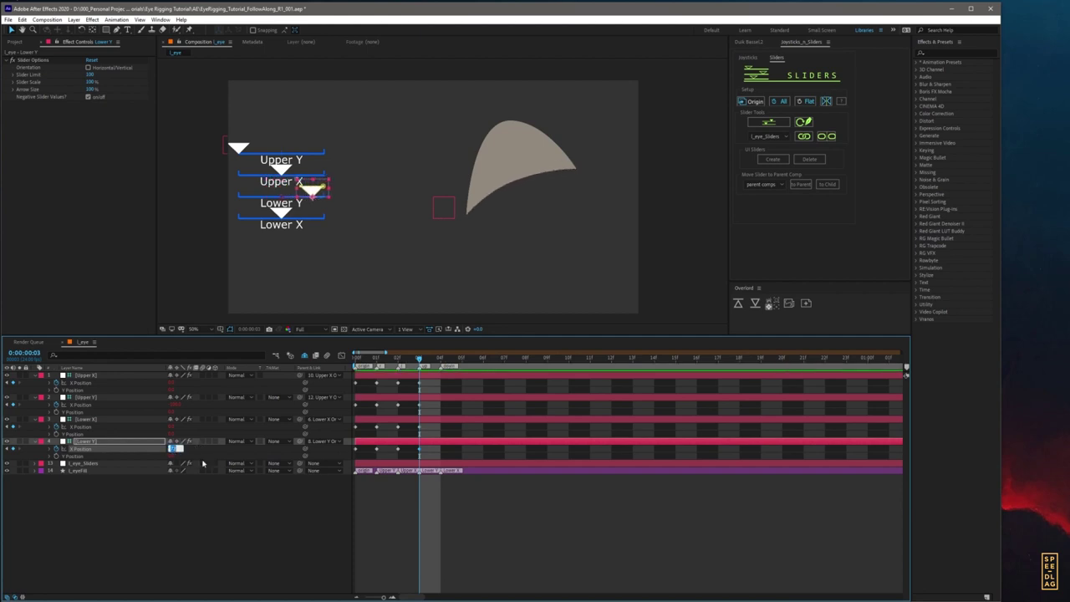
type("1")
type("100")
key("Return")
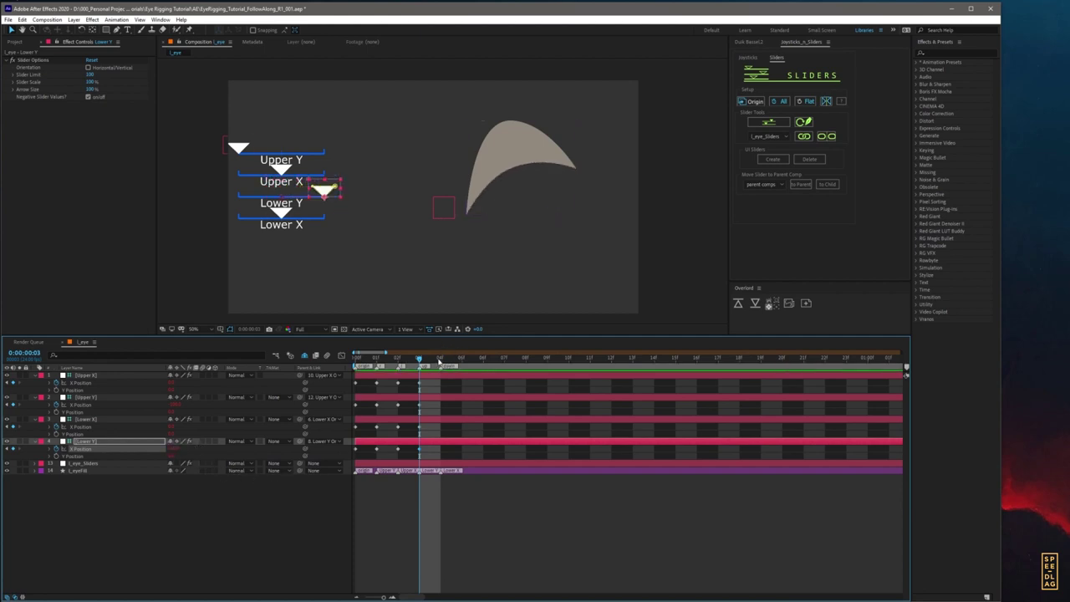
Step: At frame 4, set the X Position of Lower Y to -100 and of Upper Y to 100
left_click(441, 360)
left_click(210, 503)
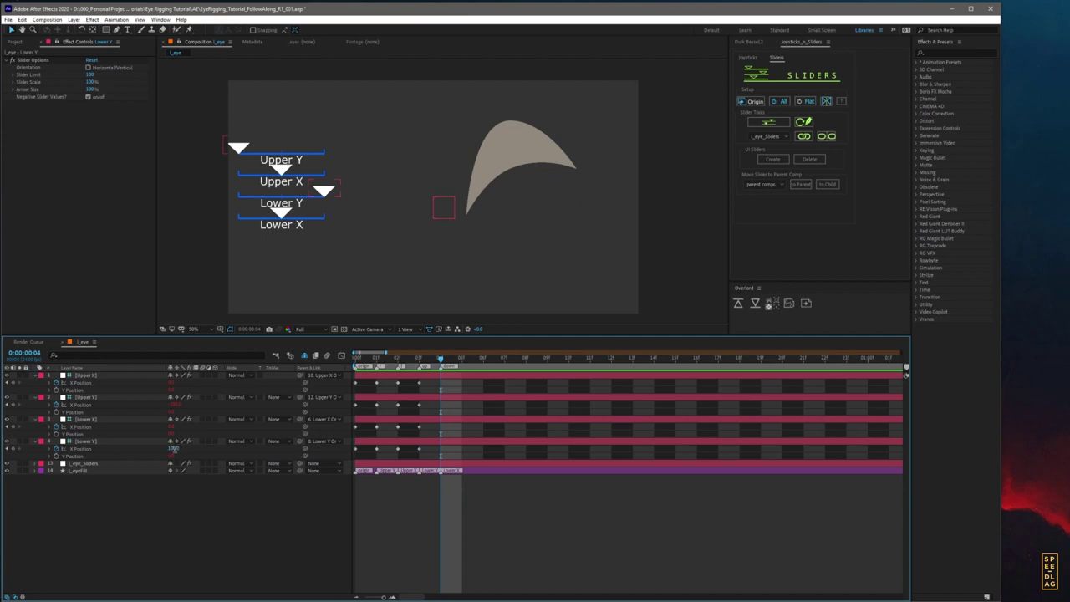
left_click(173, 449)
type("100")
key("Return")
left_click(174, 405)
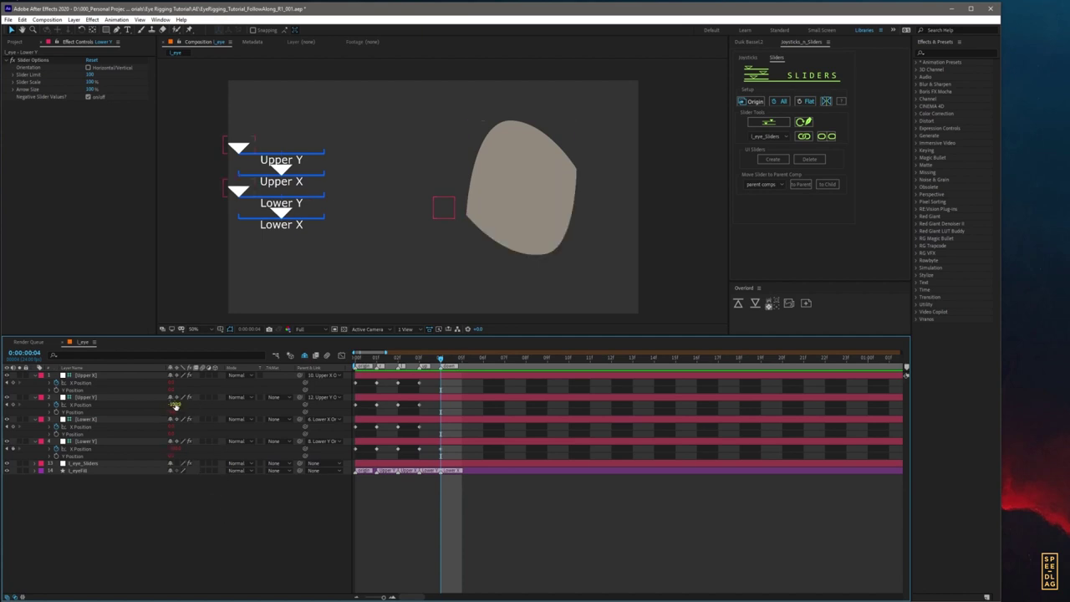
type("100")
key("Return")
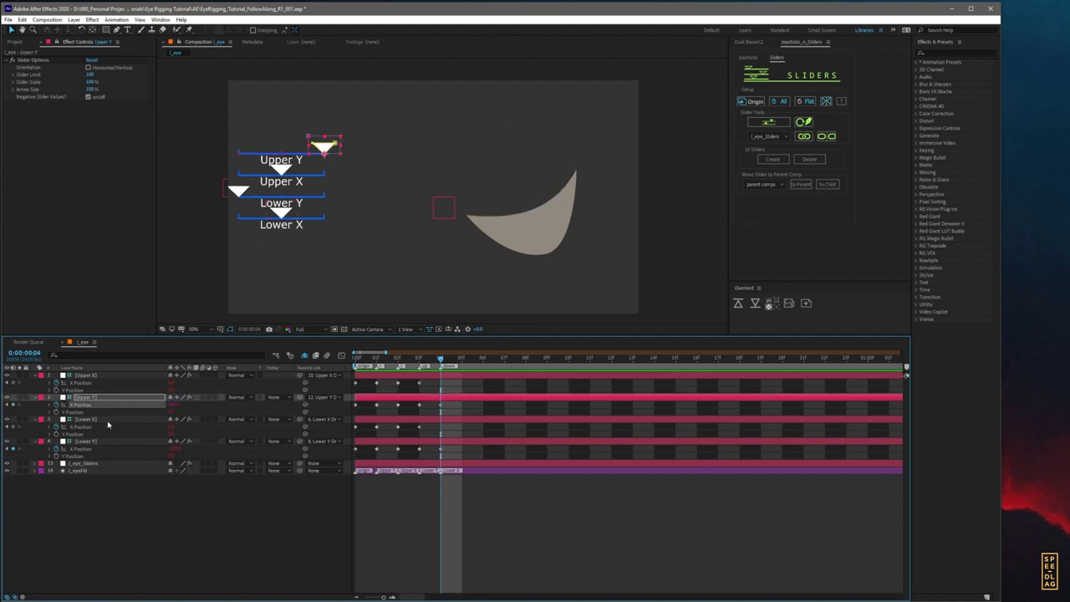
Step: Add X Position keyframes at frame 4 on the Lower X and Upper X sliders, keeping their current values
left_click(52, 421)
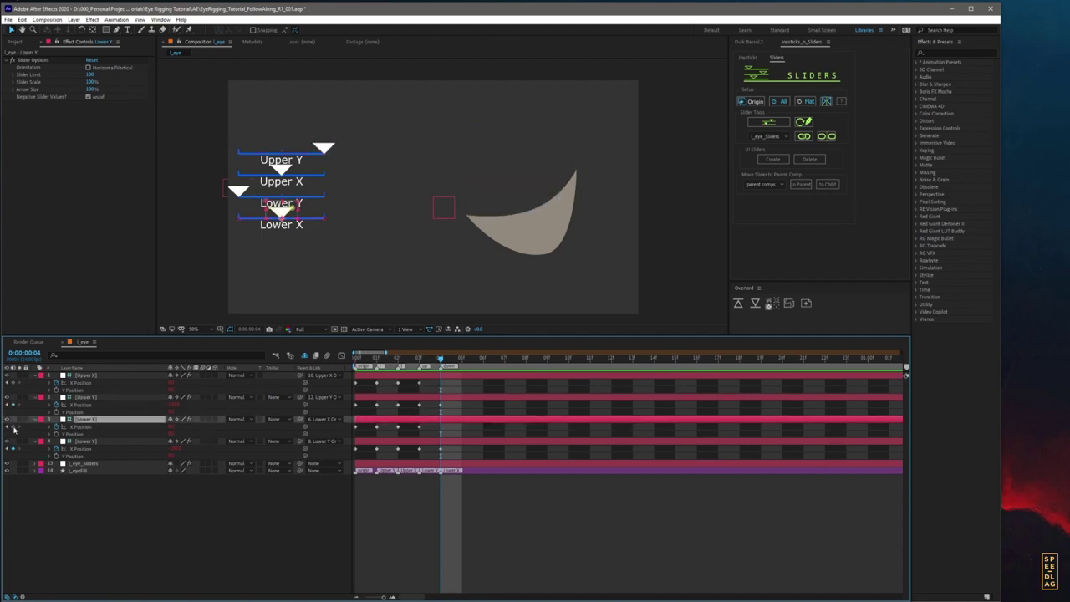
left_click(53, 376)
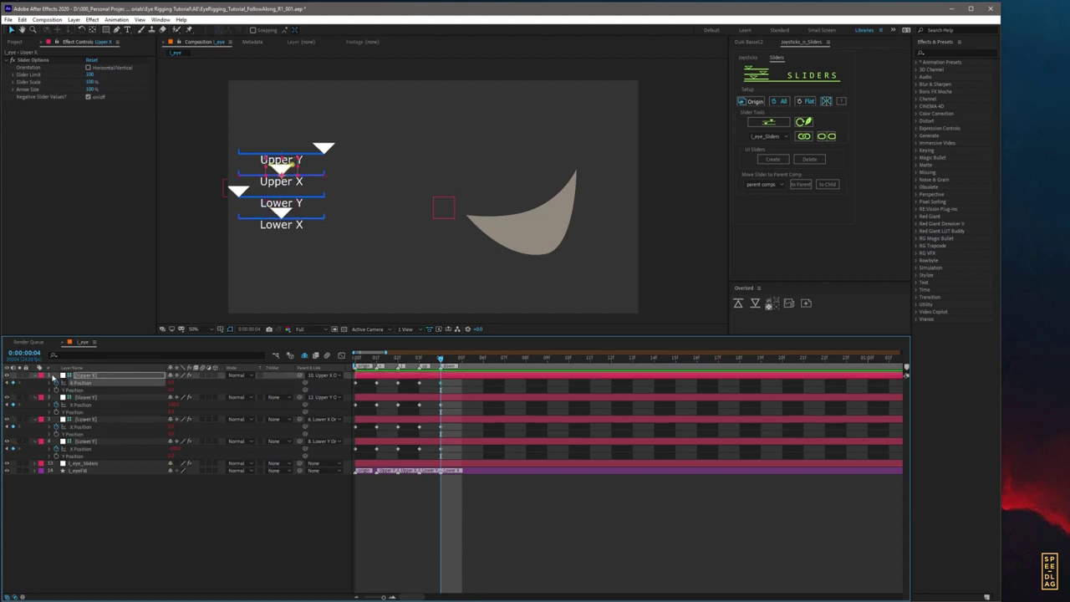
left_click(123, 493)
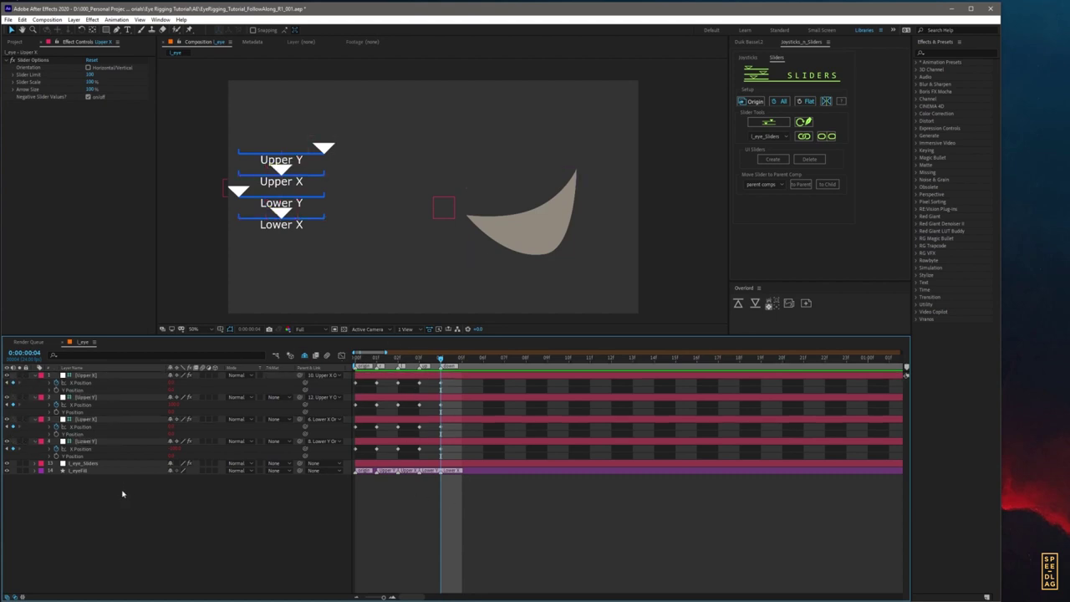
Step: Create a joystick controller named l_Upper_eyelid from the keyframed Upper X and Upper Y sliders
left_click(93, 377)
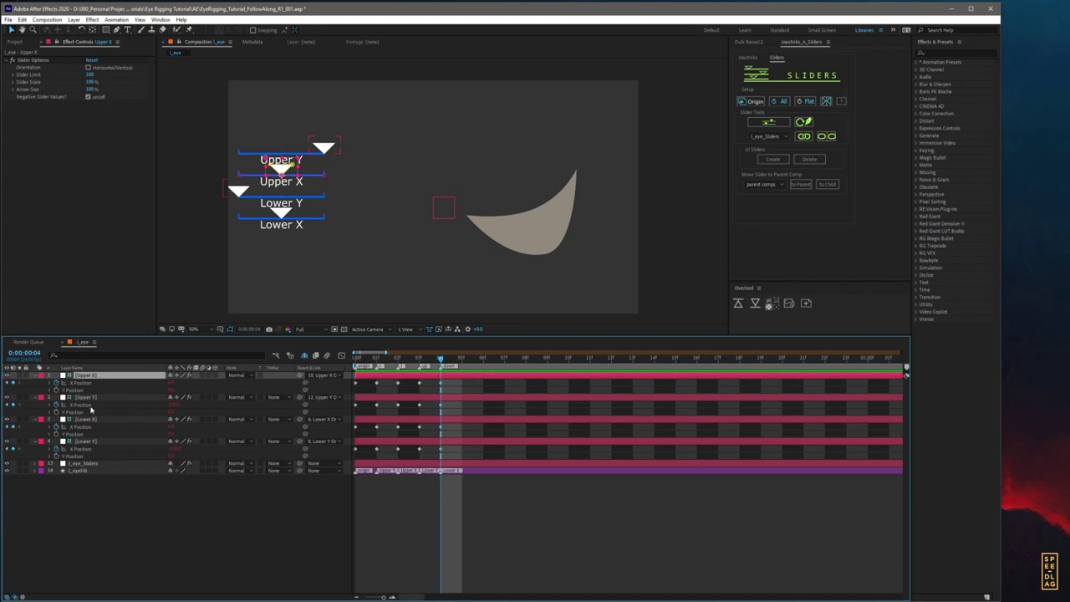
left_click(96, 398, "shift")
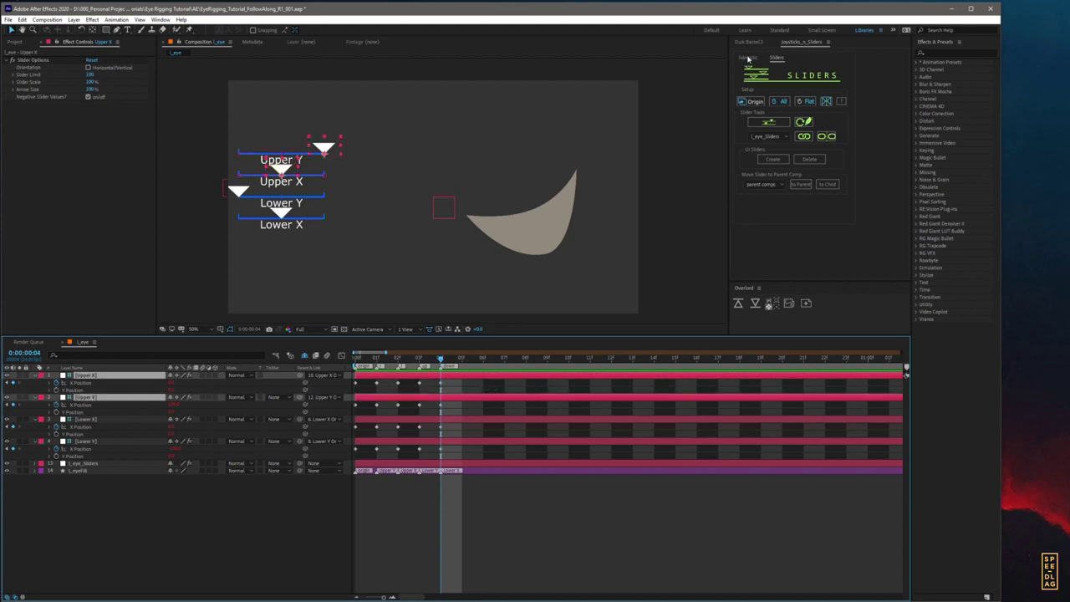
left_click(747, 59)
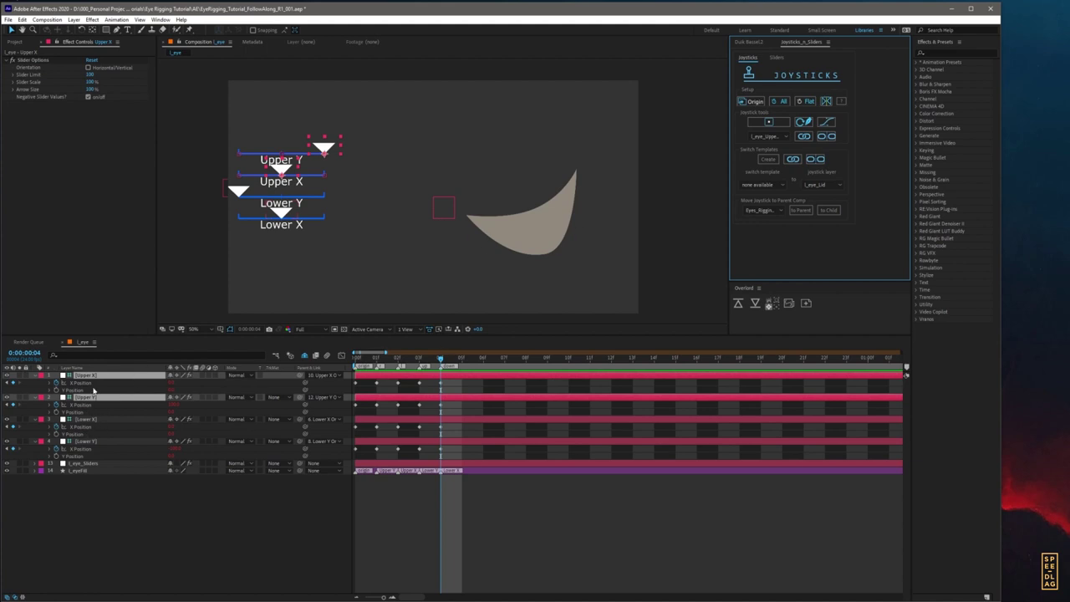
left_click(37, 386)
left_click(74, 386)
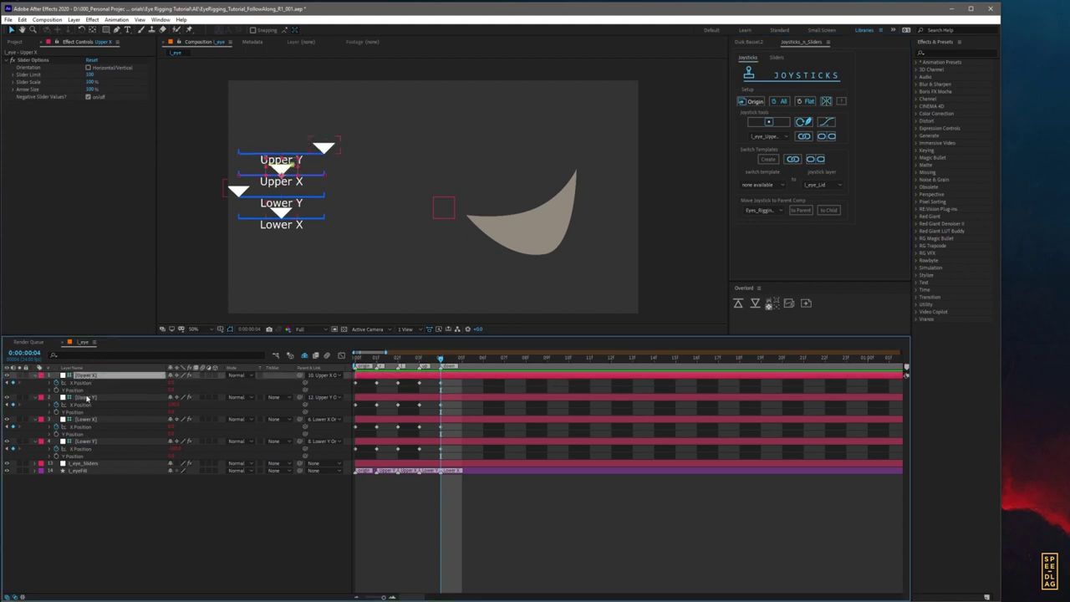
left_click(87, 399, "ctrl")
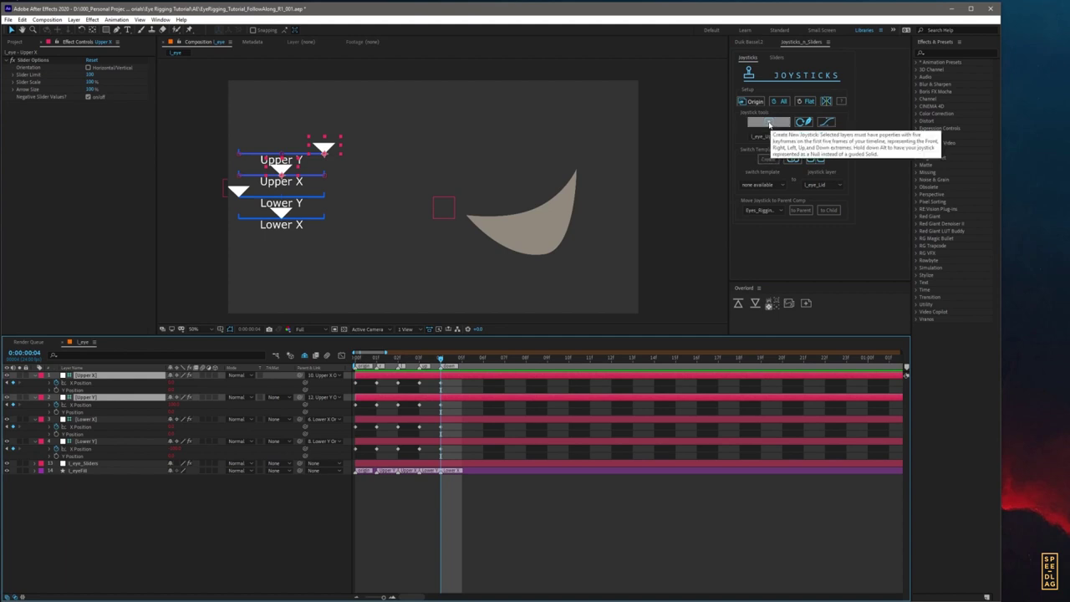
left_click(770, 123)
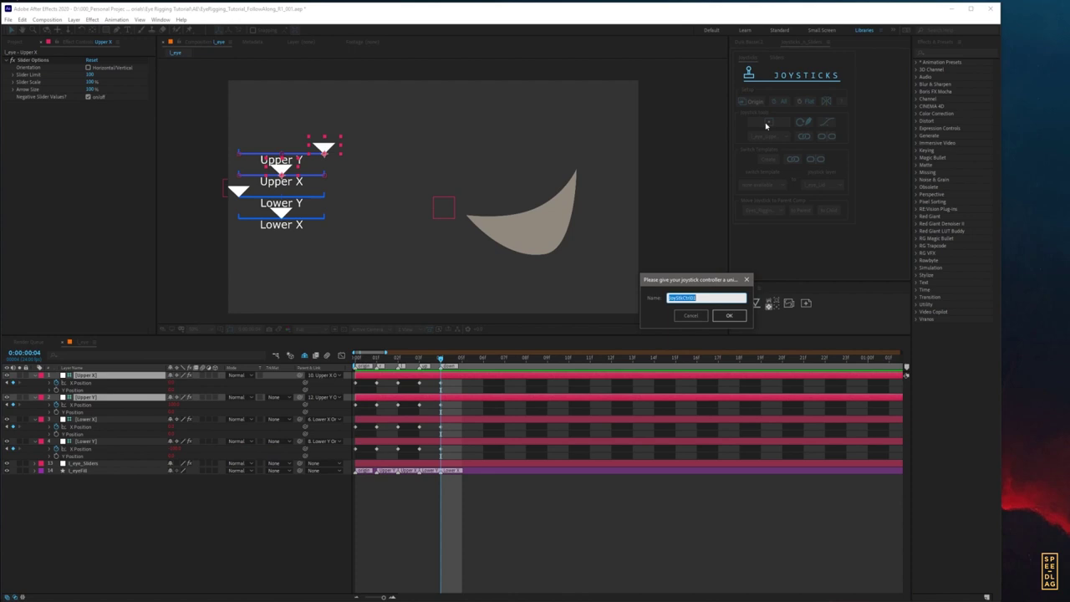
key("BackSpace")
key("Return")
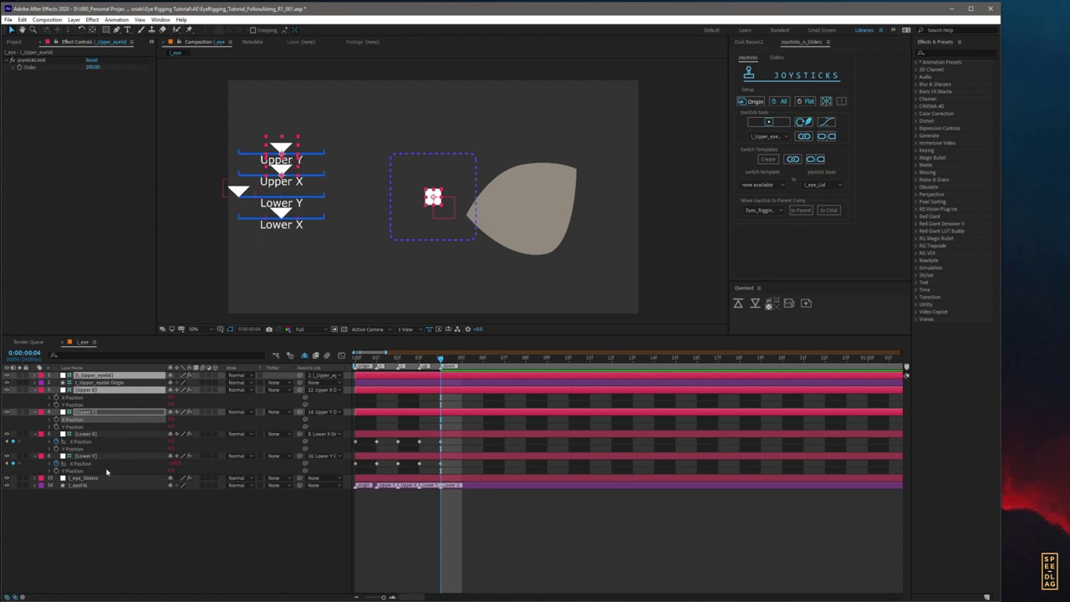
Step: Move the upper eyelid joystick box closer to the sliders, then try its controller and undo that test move
left_click_drag(397, 228, 356, 228)
left_click(92, 375)
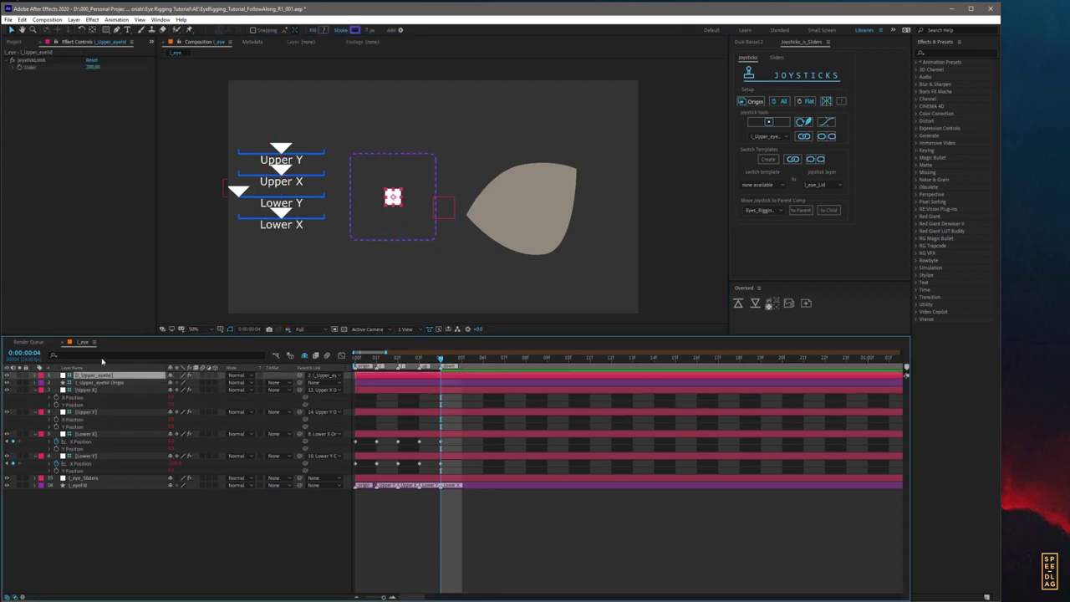
left_click_drag(393, 198, 392, 224)
key("ctrl+z")
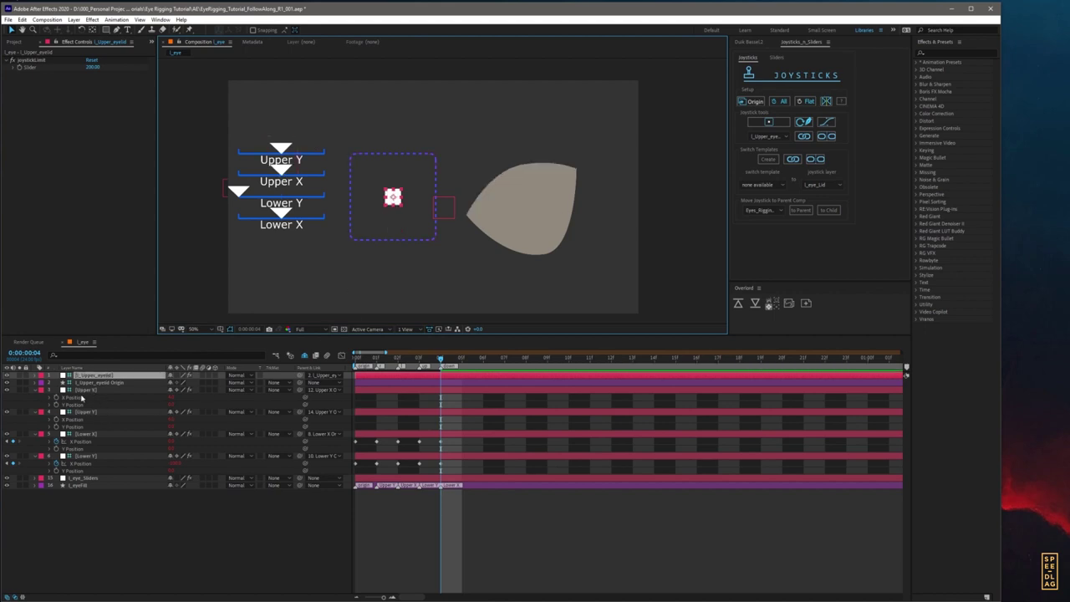
Step: Collapse and lock the Upper X and Upper Y slider layers
left_click(35, 391)
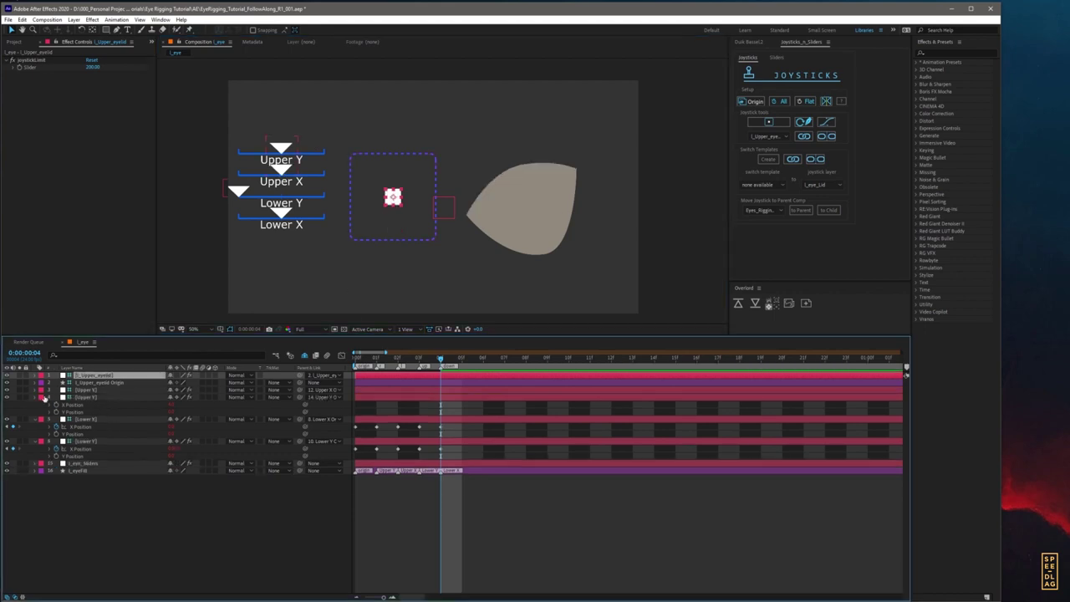
left_click(35, 398)
left_click(77, 398)
left_click(79, 391, "shift")
left_click(27, 391)
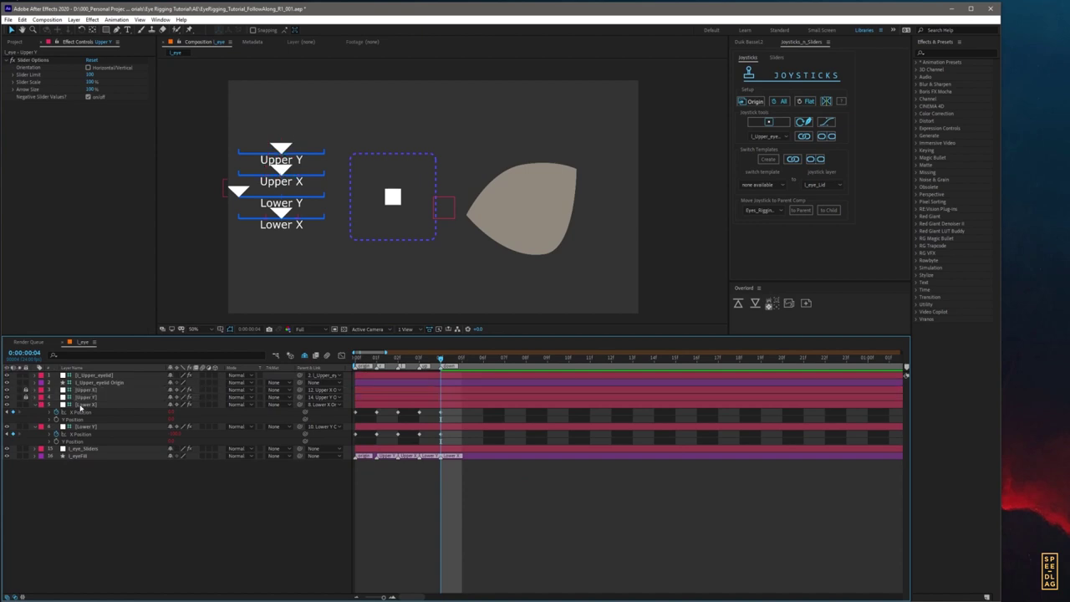
Step: Create a joystick controller named l_Lower_eyeLid from the keyframed Lower X and Lower Y sliders
left_click(80, 406)
left_click(81, 427, "ctrl")
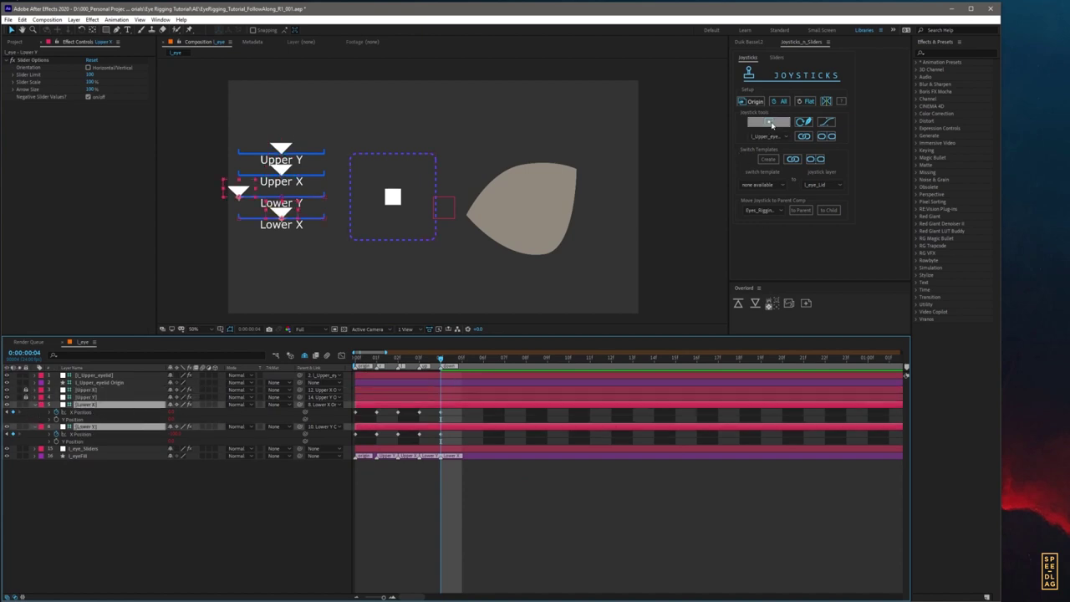
left_click(770, 124)
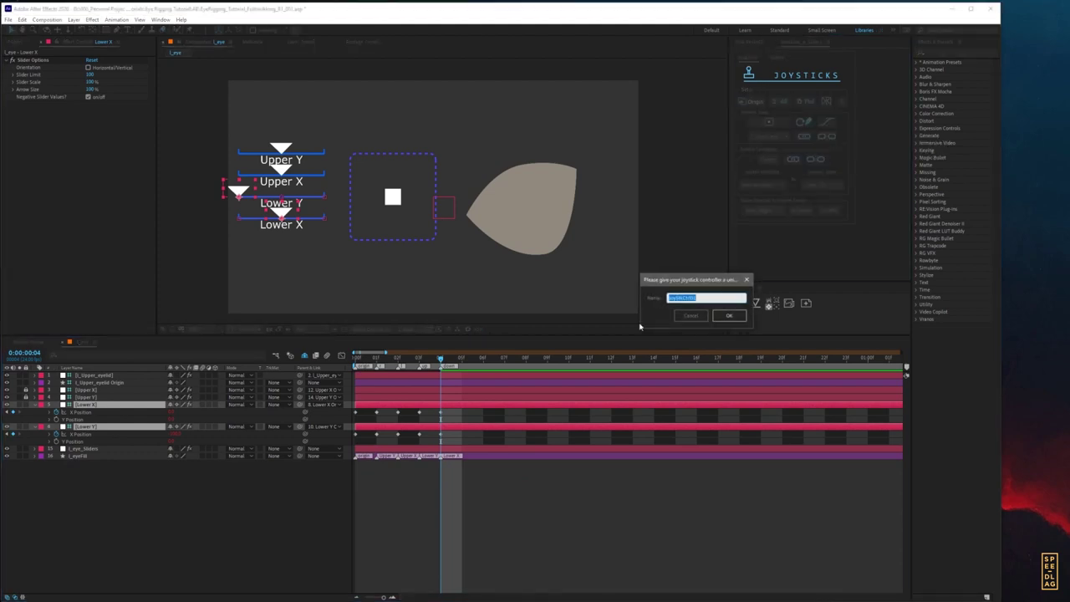
key("BackSpace")
key("Return")
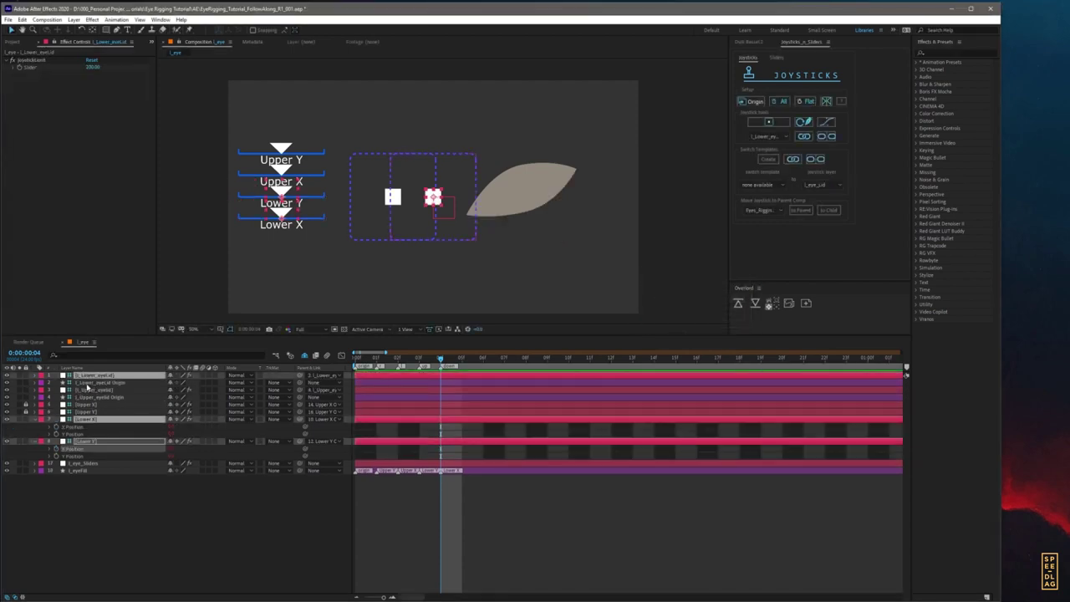
Step: Position the lower eyelid joystick box below the eye shape and the upper eyelid joystick box above it
left_click(87, 383)
left_click_drag(438, 201, 525, 262)
left_click_drag(376, 239, 484, 149)
left_click_drag(487, 300, 471, 310)
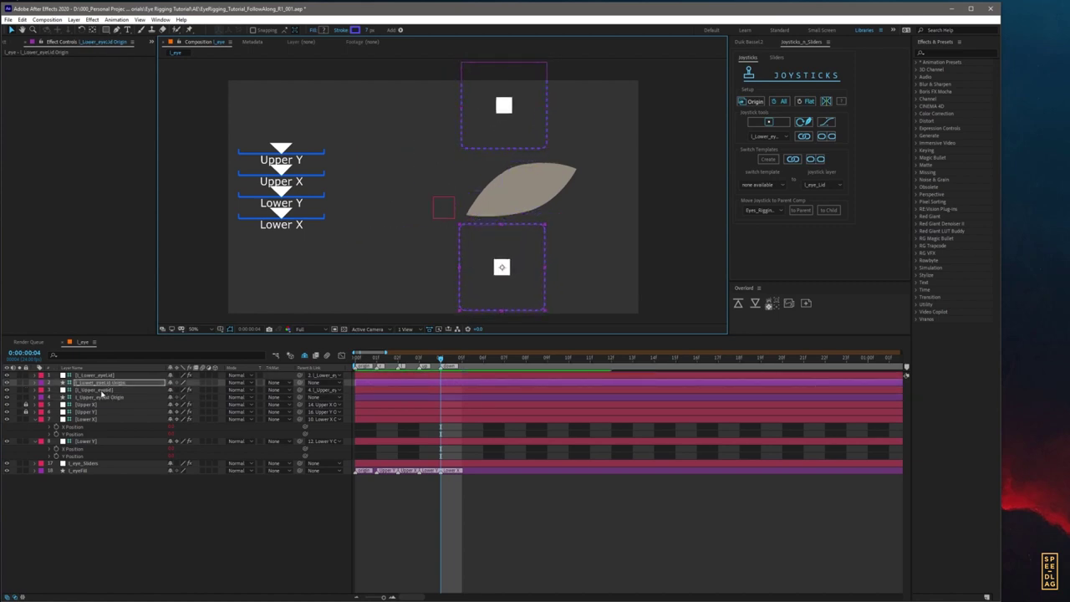
Step: Reorder the layers so the lower eyelid controller and its origin sit directly beneath the upper eyelid pair
left_click(100, 389)
left_click(92, 375)
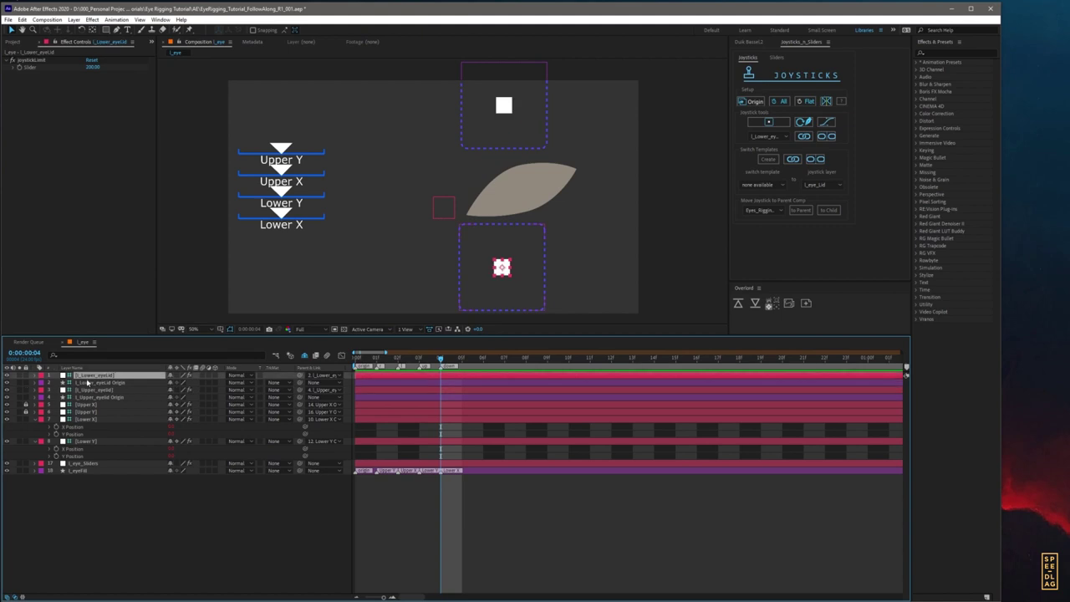
double_click(92, 382)
left_click_drag(82, 390, 86, 403)
left_click(210, 43)
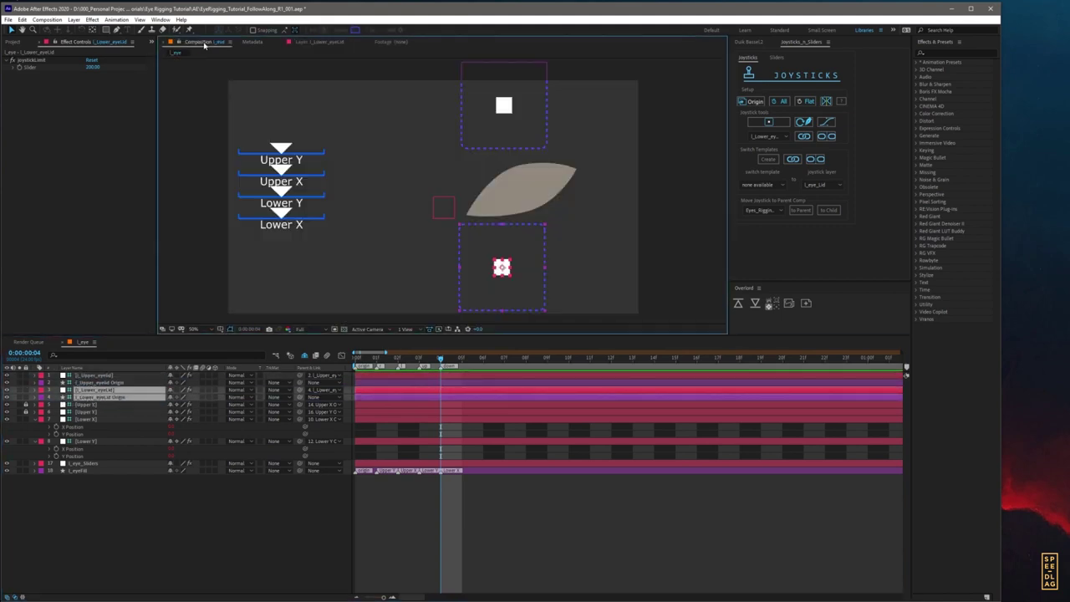
key("F2")
Step: Try the lower and upper eyelid controllers within their boxes and undo the test moves
left_click(94, 390)
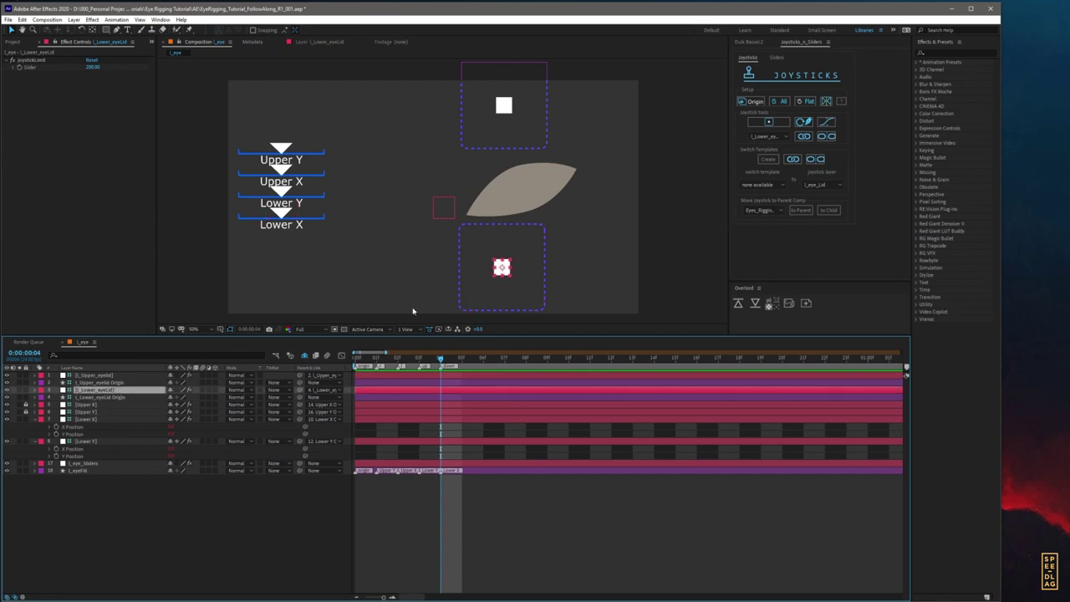
mouse_move(500, 269)
left_mouse_down()
mouse_move(482, 280)
mouse_move(502, 249)
mouse_move(505, 289)
mouse_move(487, 268)
mouse_move(496, 240)
mouse_move(520, 259)
mouse_move(493, 246)
mouse_move(510, 275)
mouse_move(493, 234)
mouse_move(488, 241)
mouse_move(497, 225)
mouse_move(505, 291)
mouse_move(502, 246)
mouse_move(510, 276)
left_mouse_up()
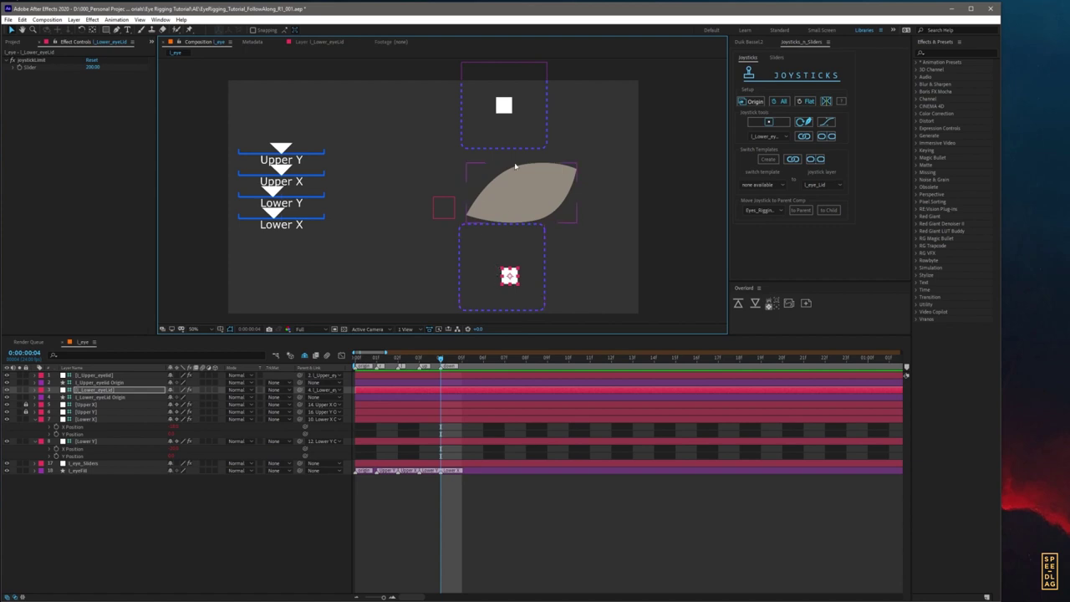
left_click_drag(504, 106, 503, 145)
left_click_drag(504, 149, 516, 97)
key("ctrl+z")
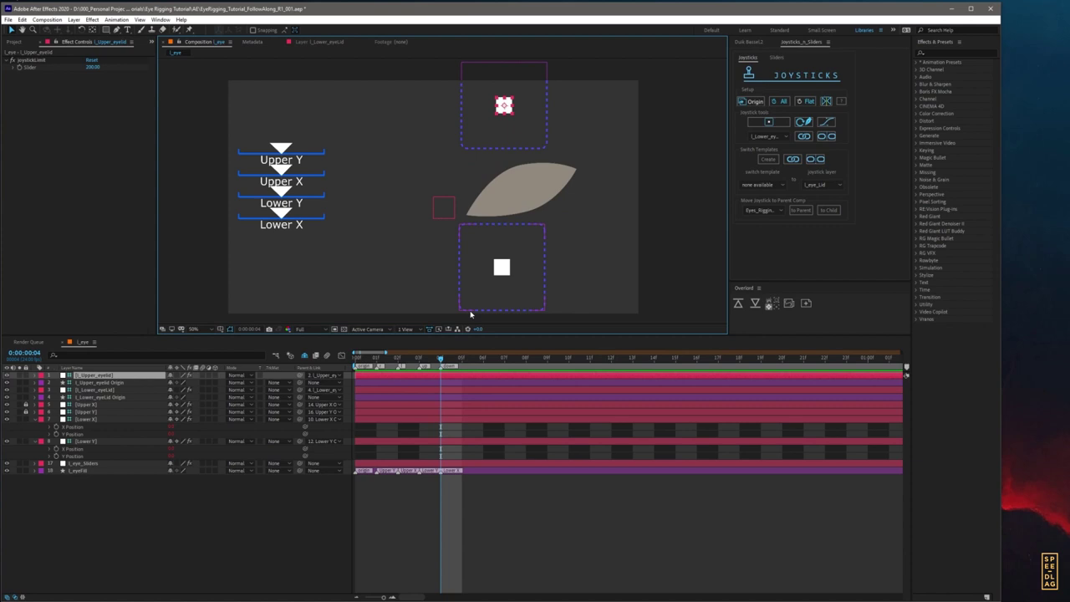
Step: Nudge the upper eyelid controller slightly up and right of centre, undoing the trial shifts of its origin box and controller
mouse_move(504, 105)
left_mouse_down()
mouse_move(496, 91)
mouse_move(511, 113)
mouse_move(505, 103)
left_mouse_up()
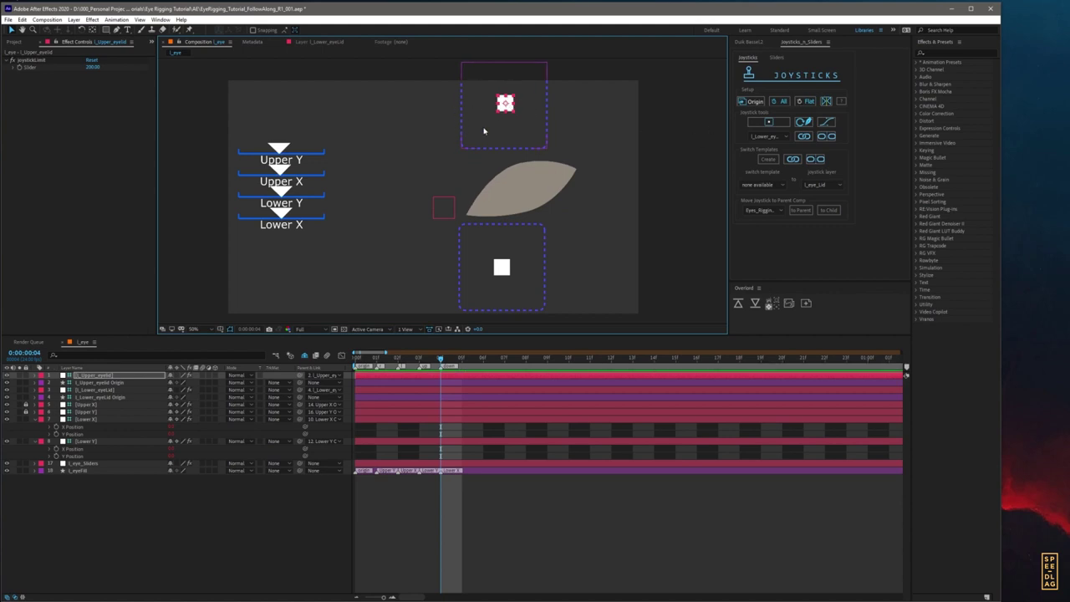
left_click(480, 130)
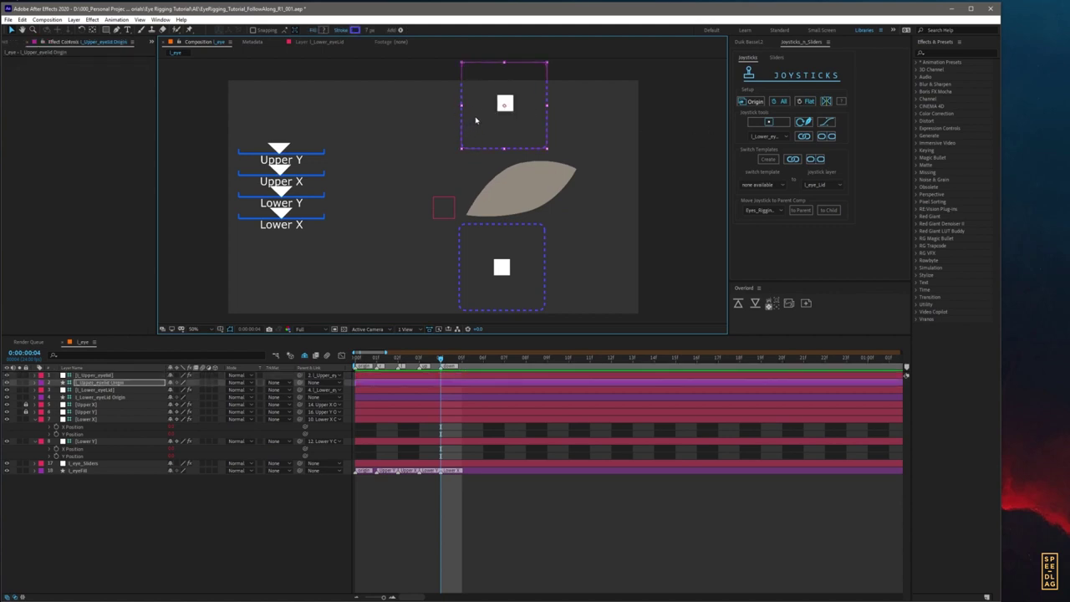
left_click_drag(476, 121, 475, 132)
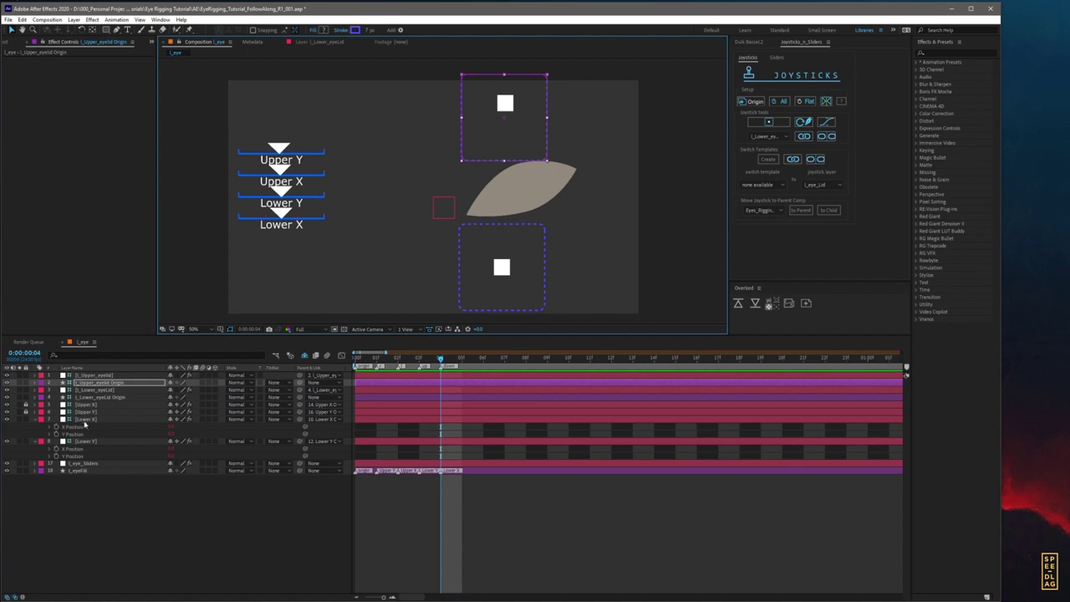
key("ctrl+z")
left_click(108, 479)
left_click(82, 376)
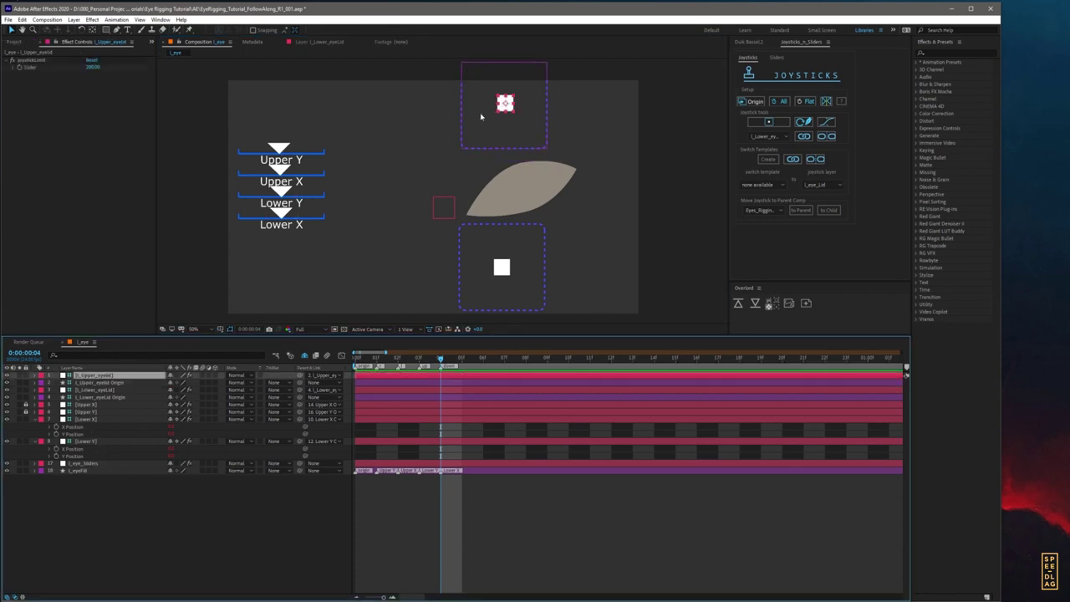
left_click_drag(508, 105, 505, 104)
key("ctrl+z")
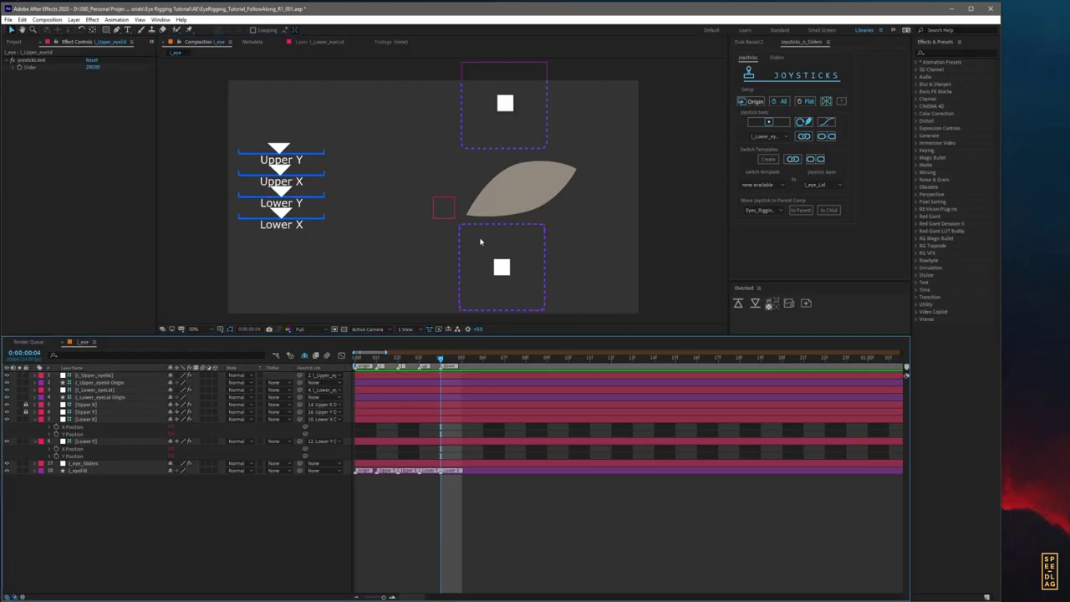
Step: Shift the lower eyelid joystick box slightly further below the eye and the upper one slightly down
left_click_drag(481, 242, 481, 256)
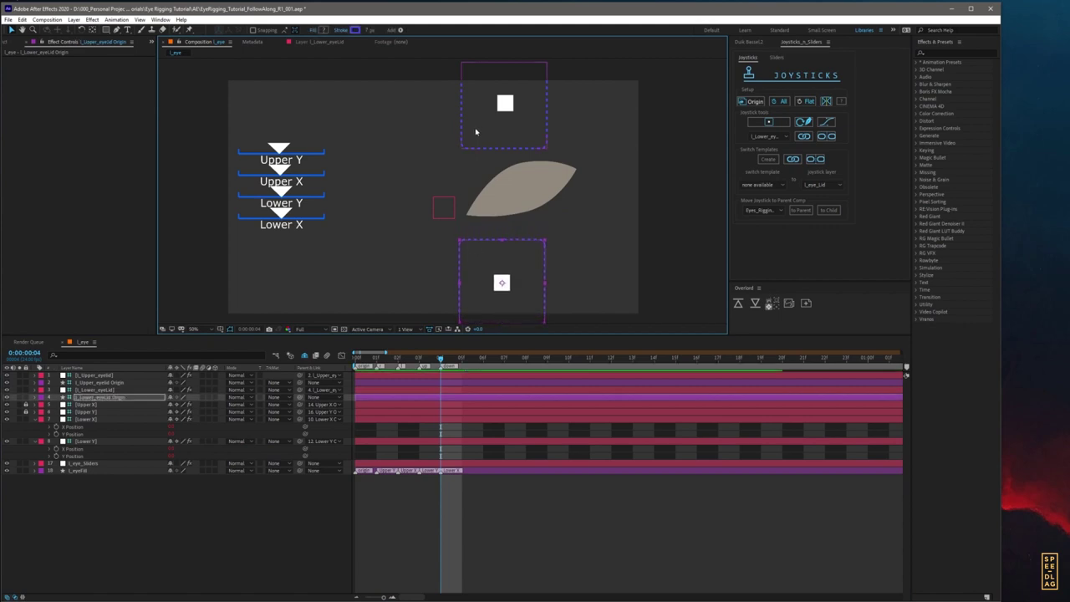
left_click_drag(476, 131, 476, 135)
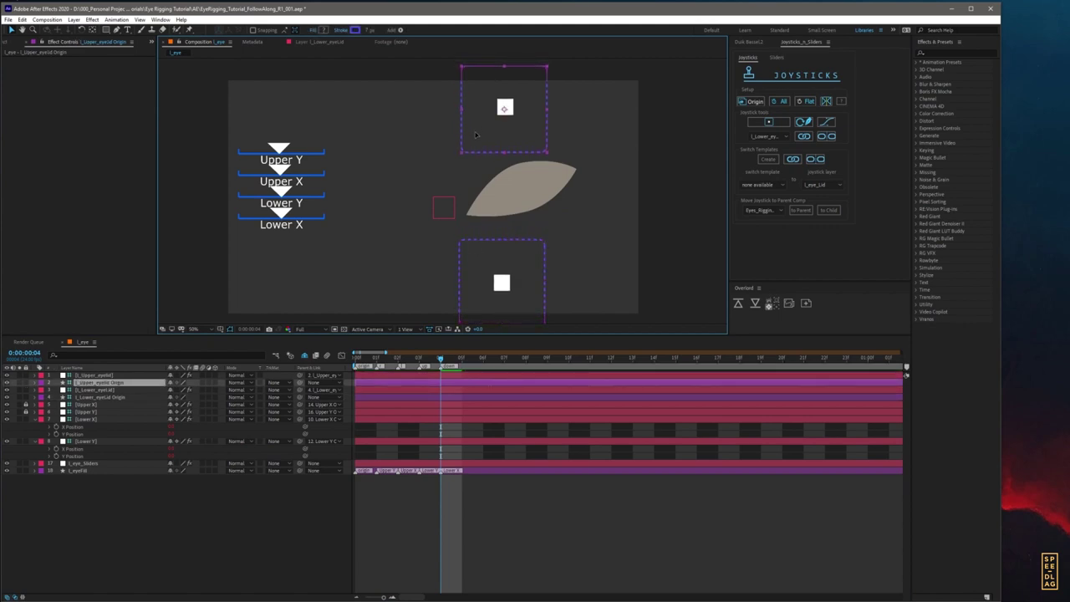
Step: Duplicate the l_eye composition in the project and rename the copy r_eye
left_click(7, 43)
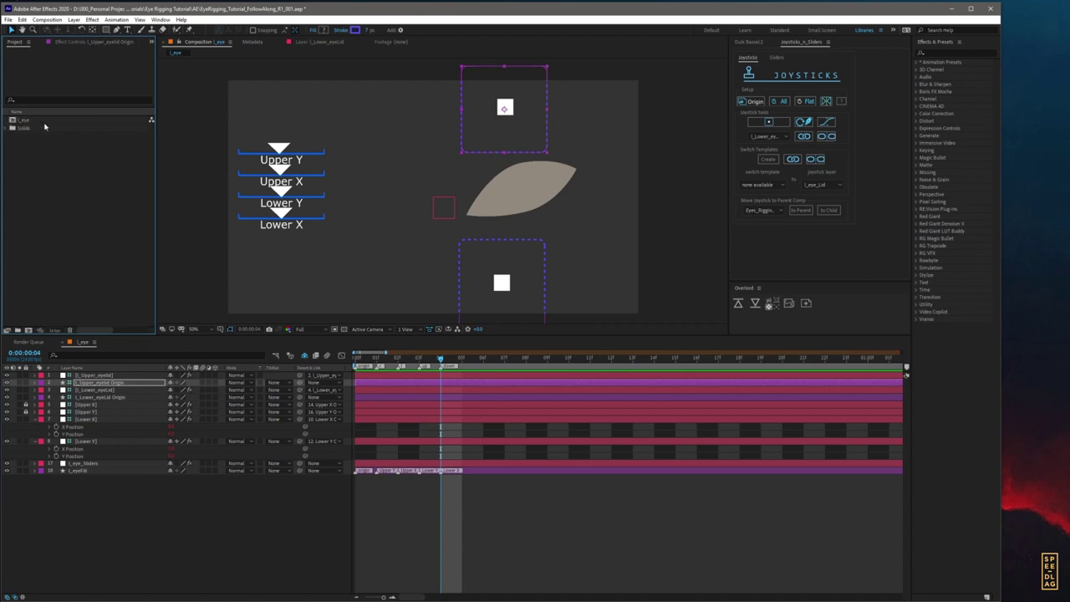
mouse_move(24, 122)
left_mouse_down()
mouse_move(59, 282)
mouse_move(33, 123)
left_mouse_up()
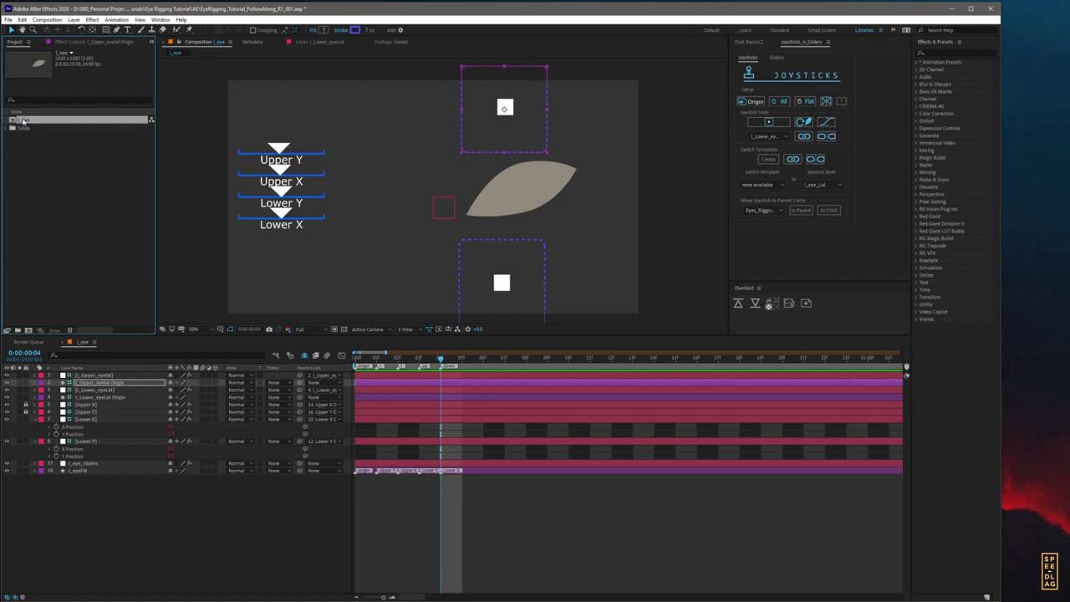
key("ctrl+d")
key("Return")
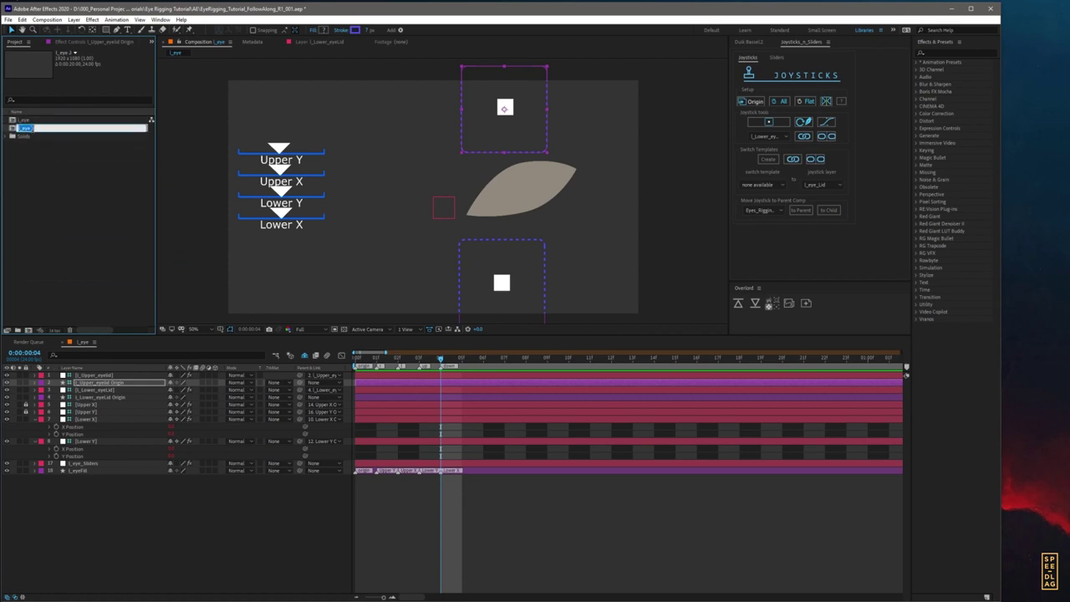
key("Right")
key("Return")
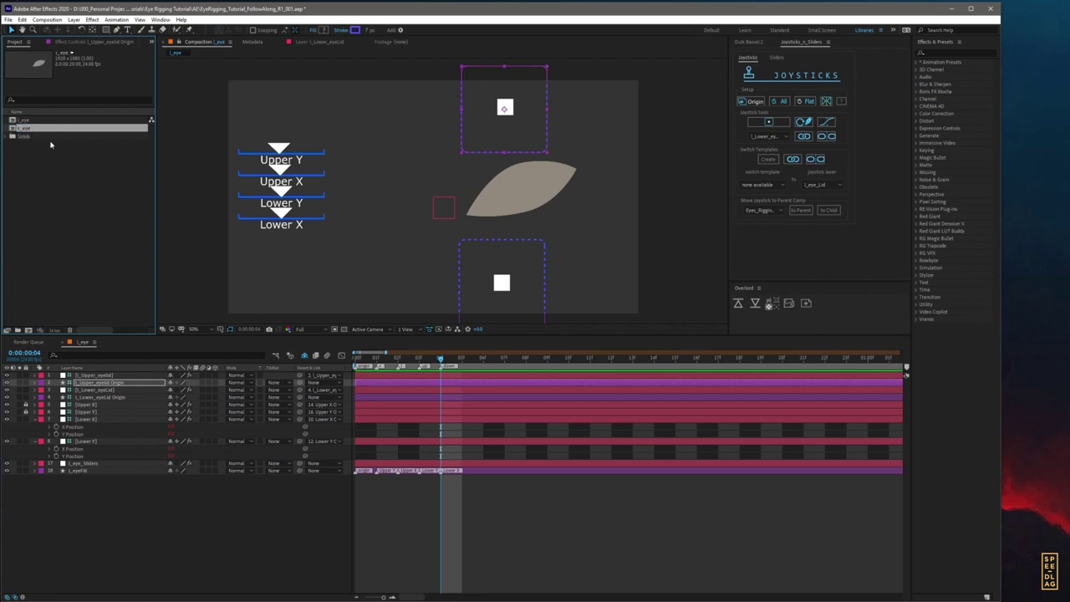
Step: Create a single new composition from l_eye and r_eye, using the dimensions of l_eye
left_click(24, 121, "shift")
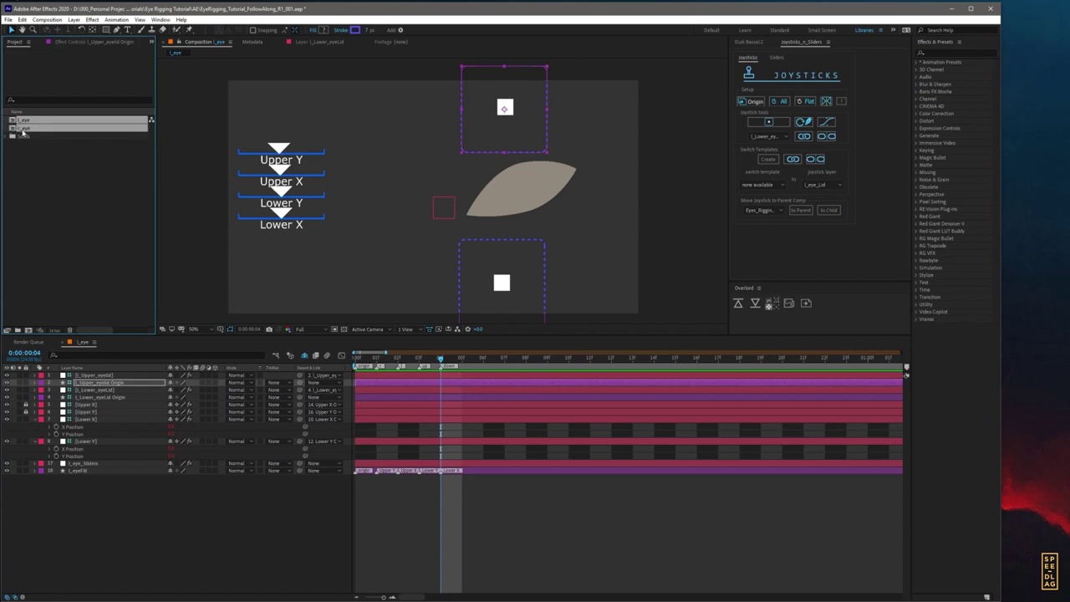
left_click_drag(25, 125, 29, 331)
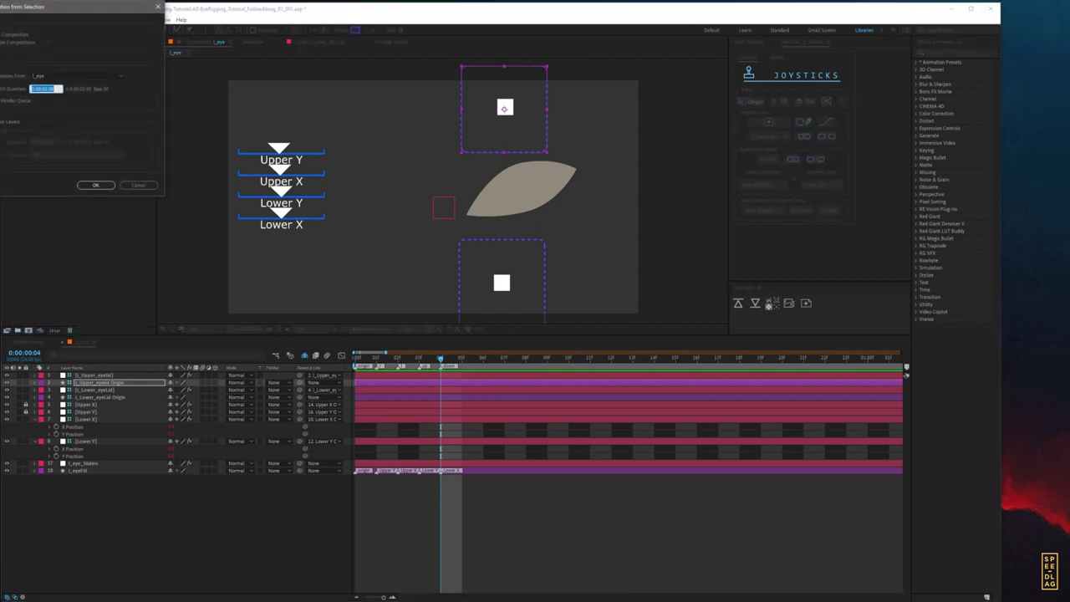
left_click(96, 185)
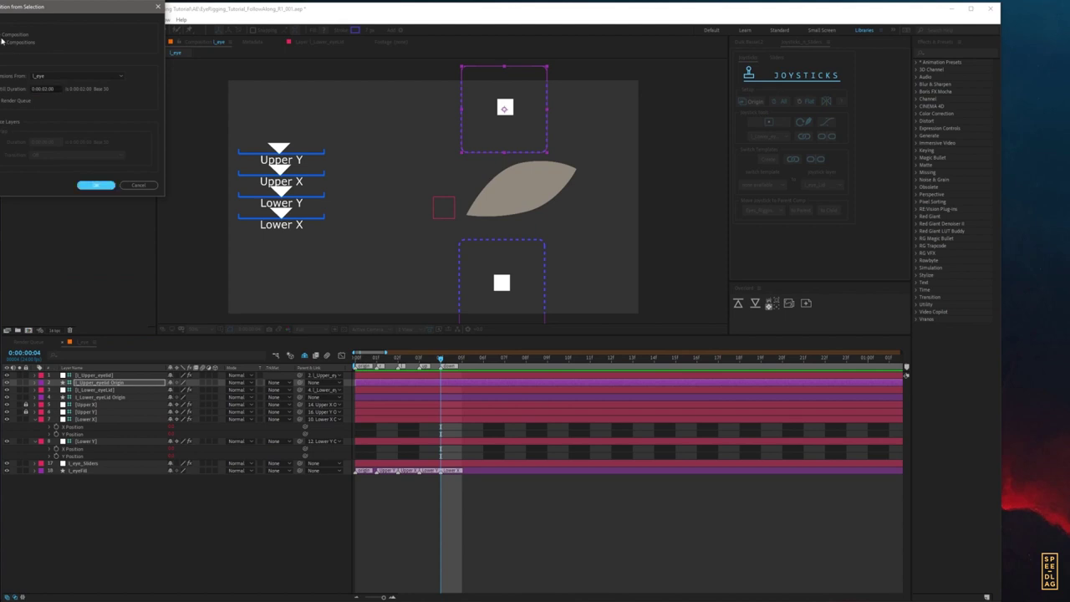
left_click(96, 186)
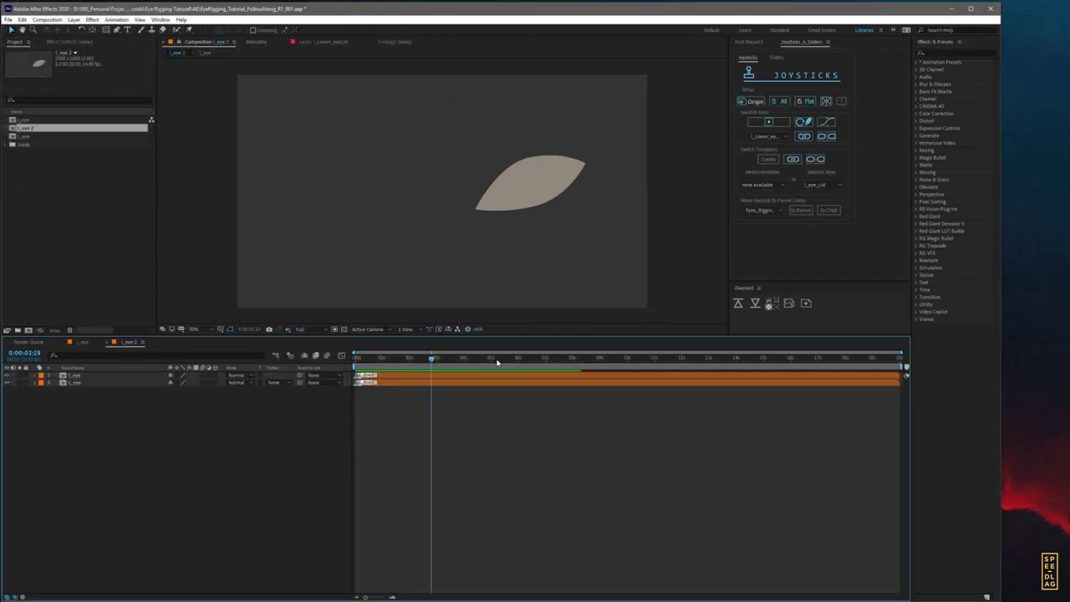
Step: Mirror the r_eye layer horizontally by setting its horizontal scale to -100%, and lock the layer
left_click_drag(497, 361, 636, 358)
left_click(77, 382)
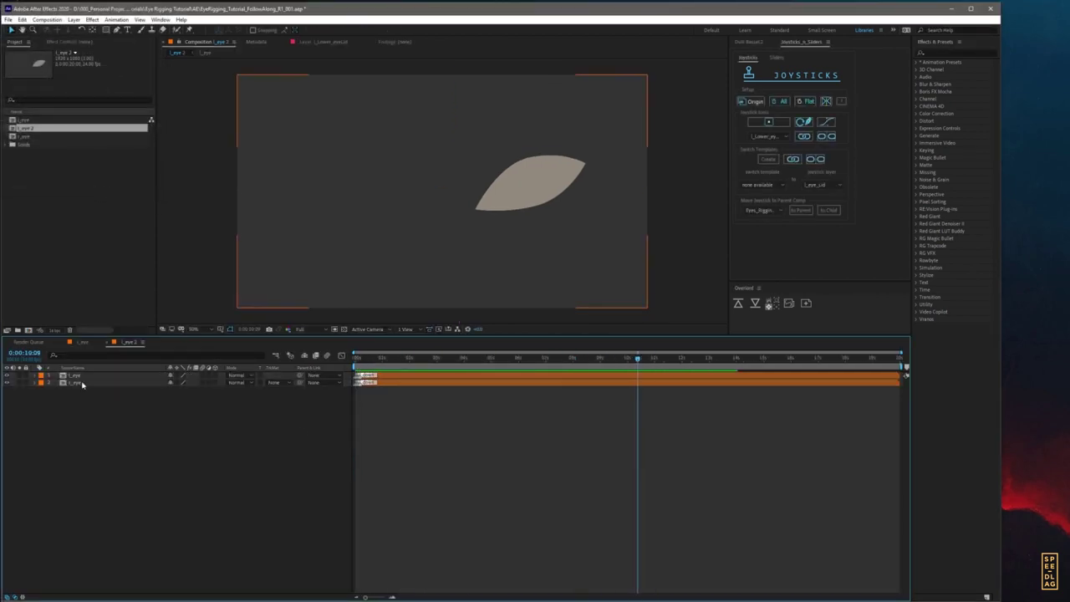
key("Home")
left_click(76, 383)
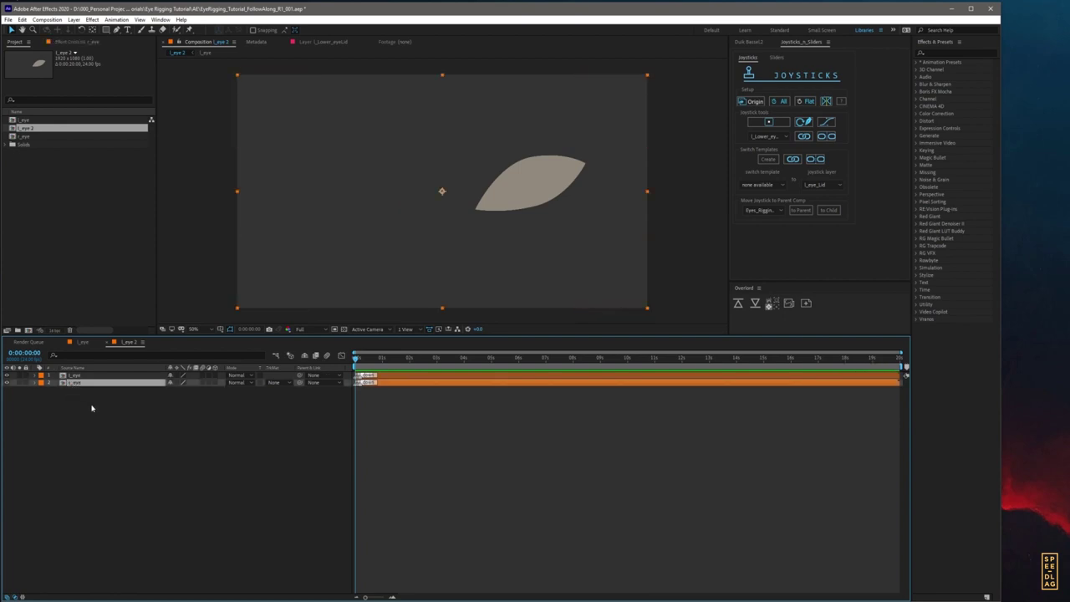
key("s")
left_click(181, 390)
type("-100")
left_click(191, 410)
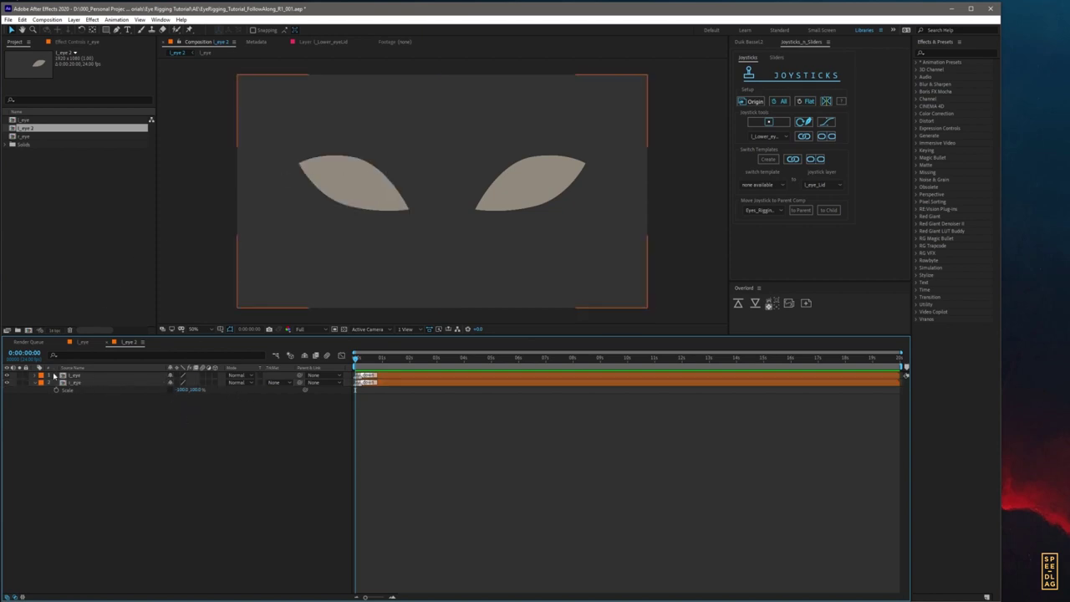
left_click(79, 384)
left_click(25, 383)
left_click(77, 376)
double_click(78, 376)
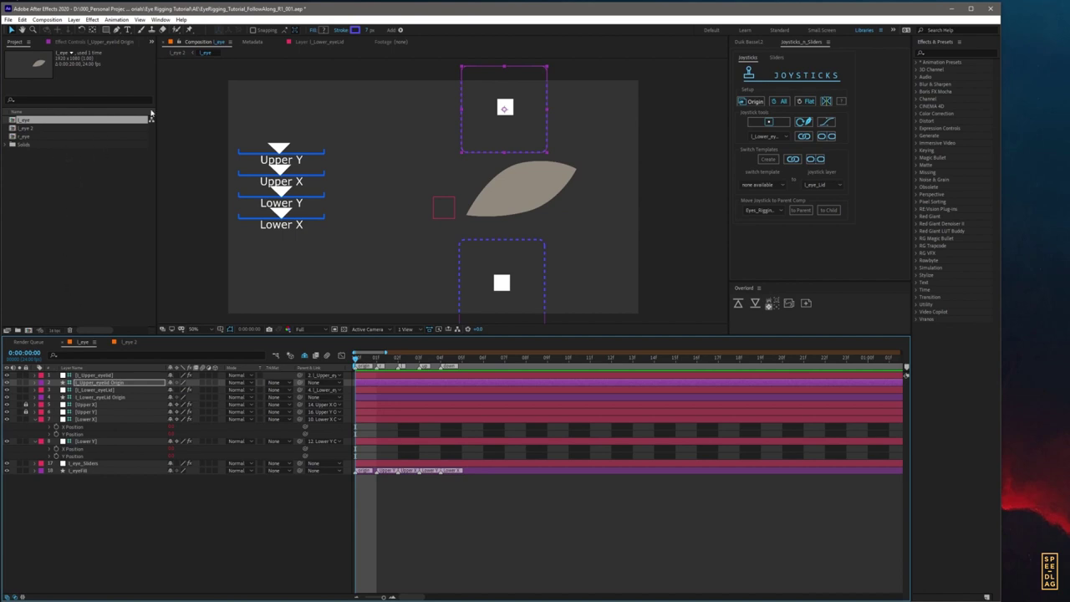
left_click(128, 342)
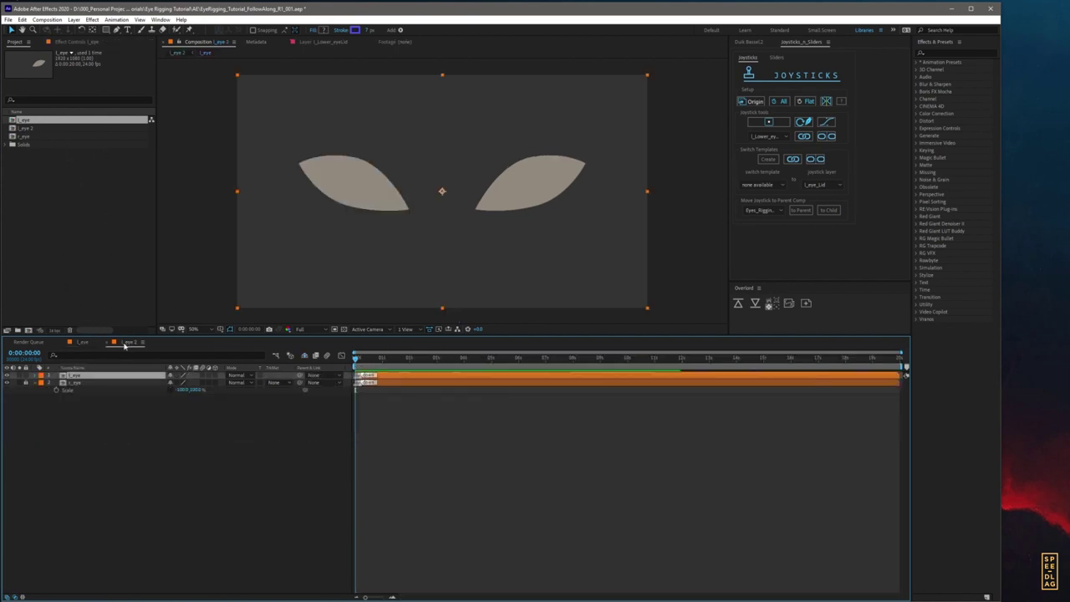
left_click(82, 342)
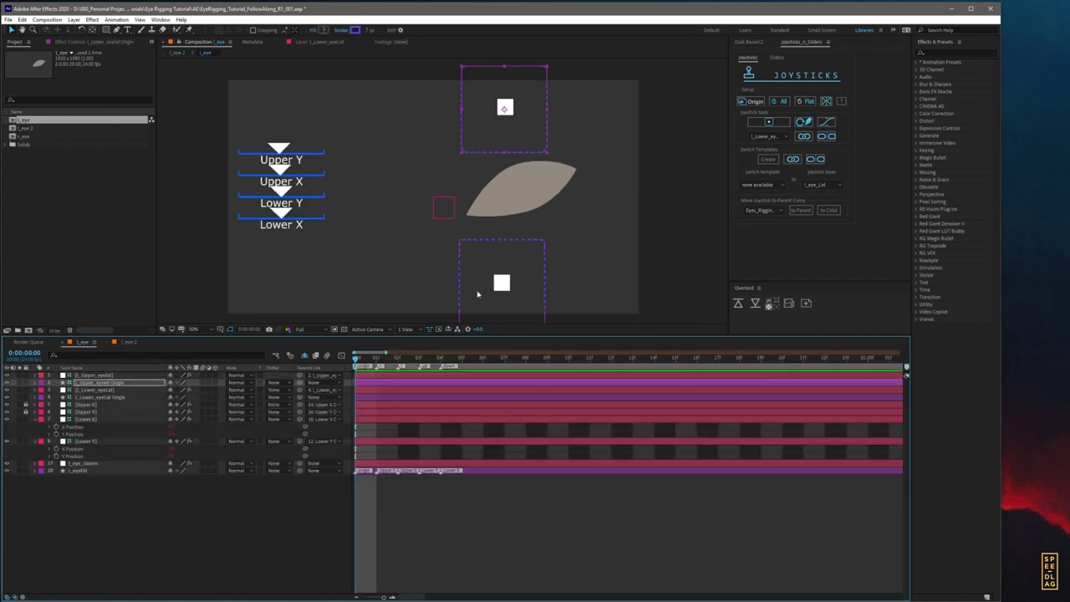
left_click(128, 342)
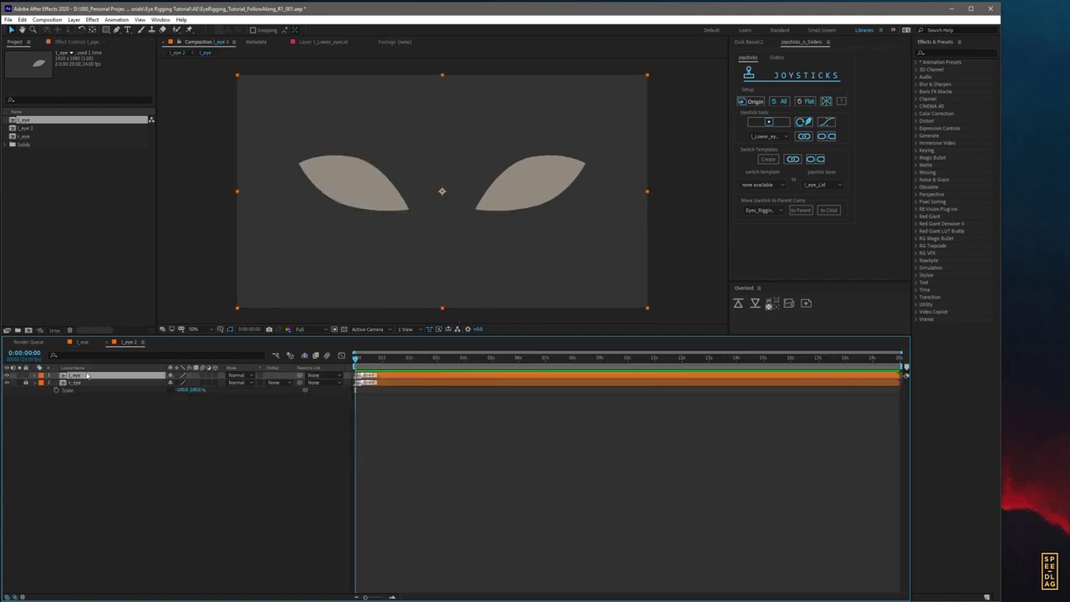
Step: Rename the combined eyes composition as Eyes_riggingComp in its composition settings
left_click(219, 461)
key("ctrl+k")
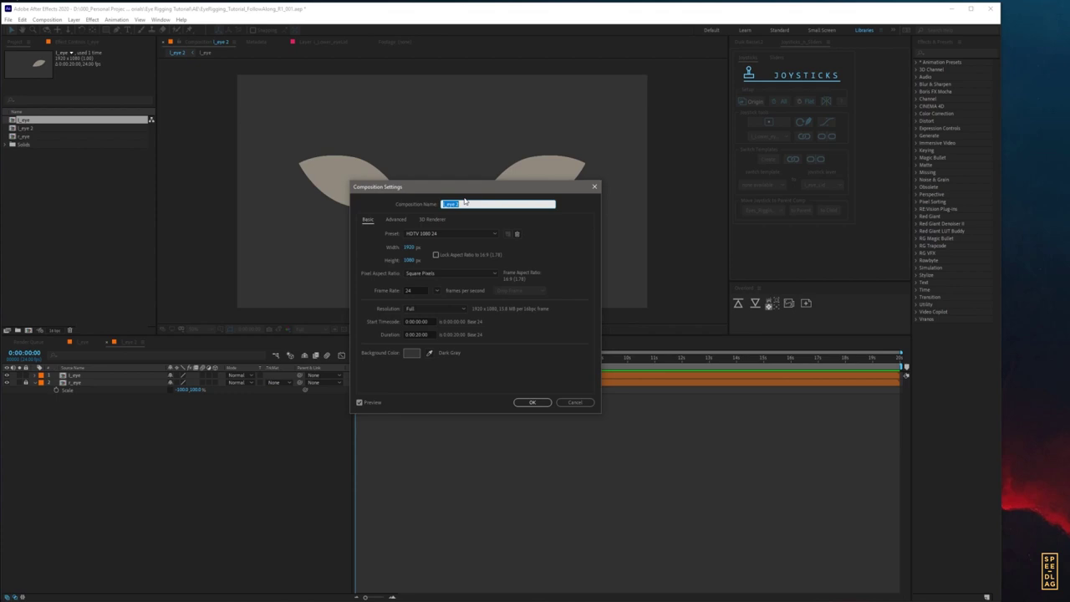
type("Eyes_riggingComp")
left_click(531, 402)
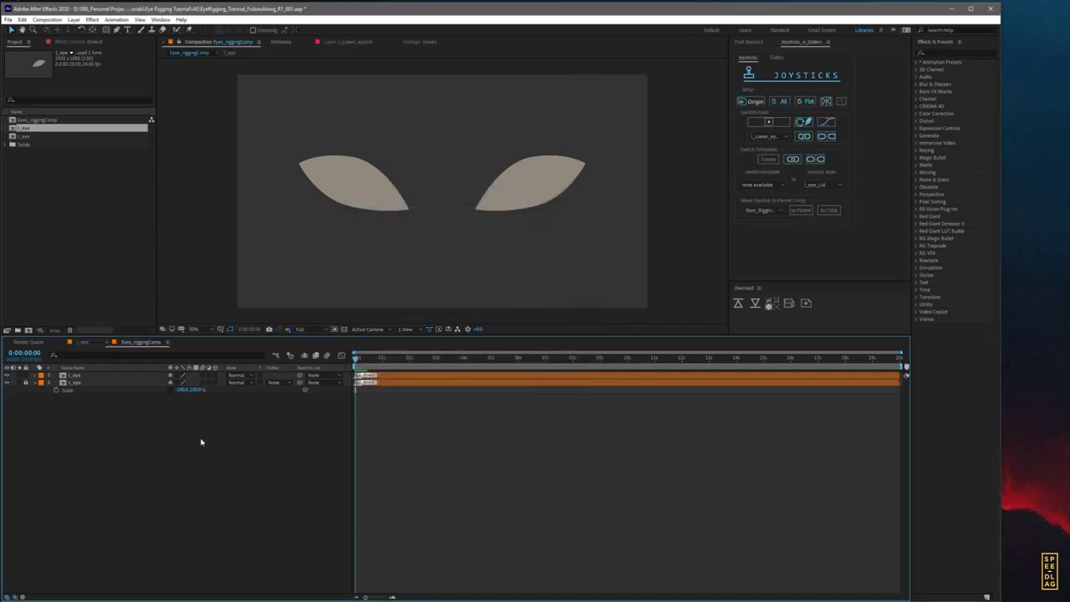
Step: Move the l_Upper_eyelid joystick from the l_eye composition to the parent composition Eyes_riggingComp
double_click(76, 381)
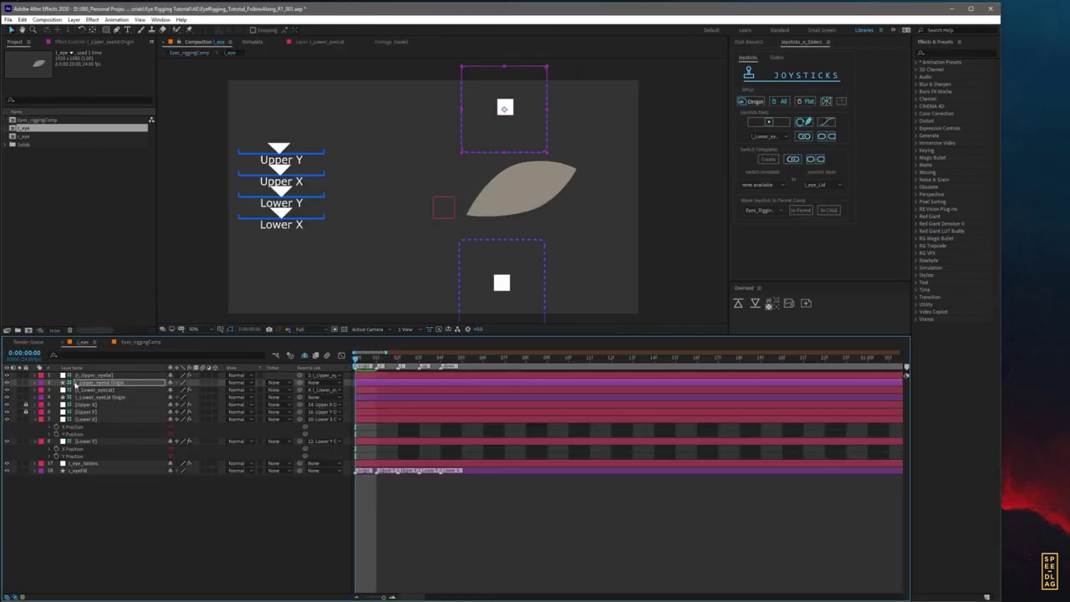
left_click(234, 531)
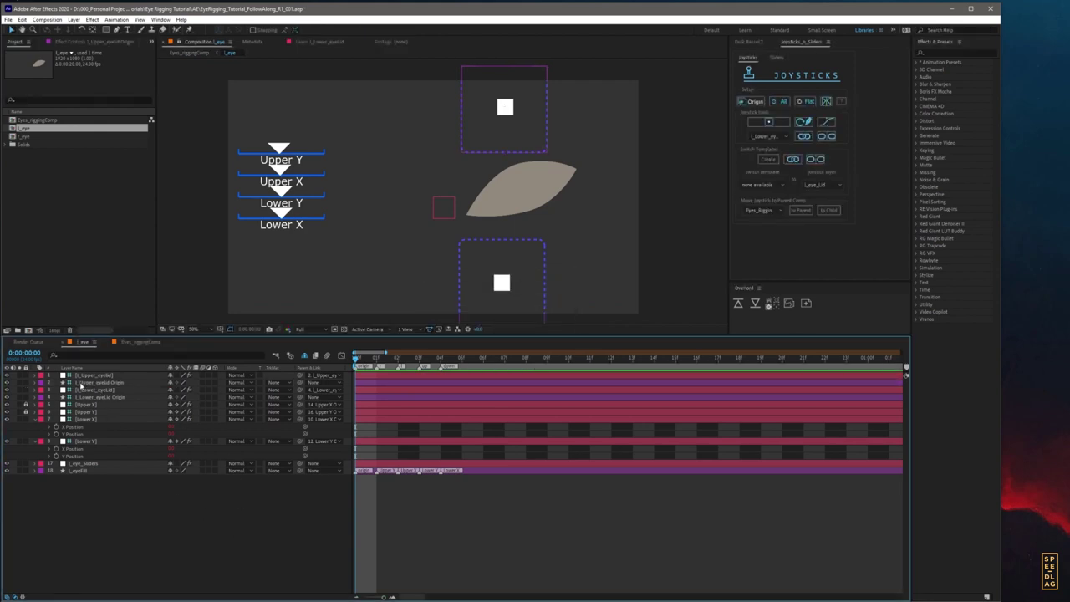
left_click(81, 376)
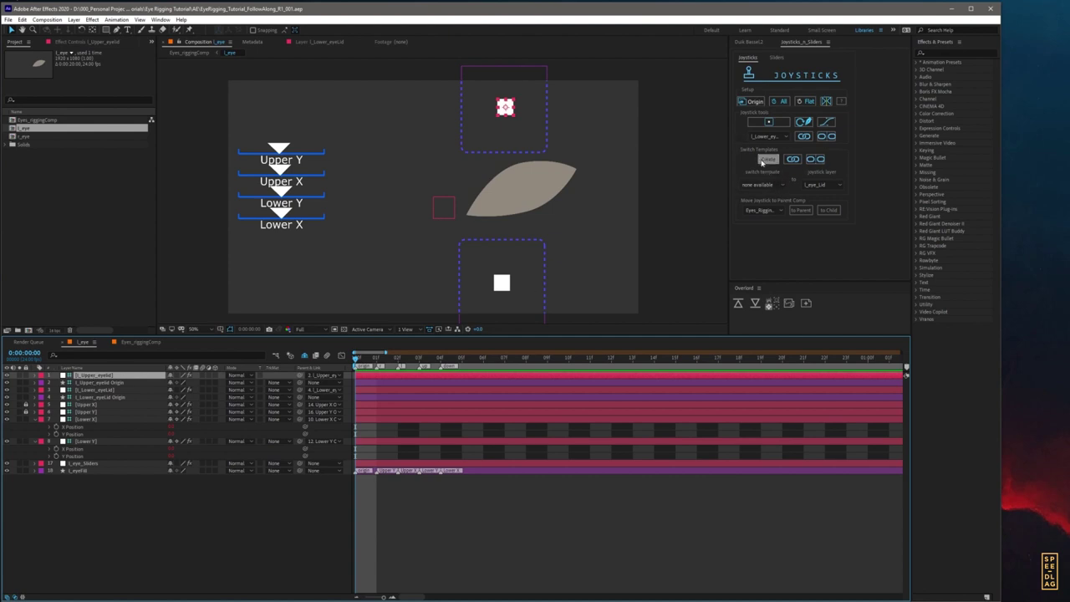
left_click(751, 210)
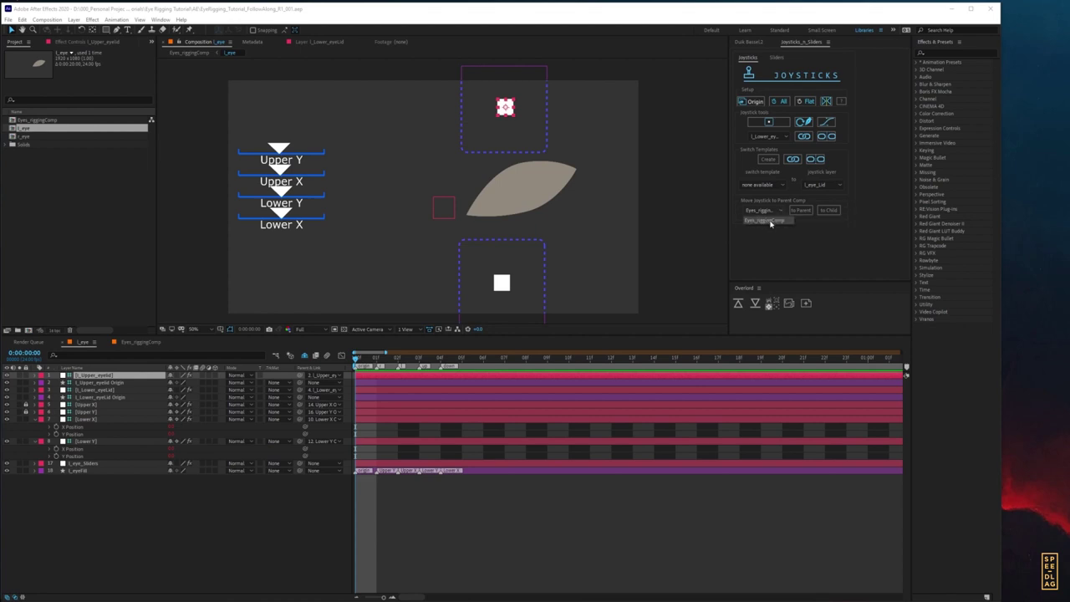
left_click(798, 236)
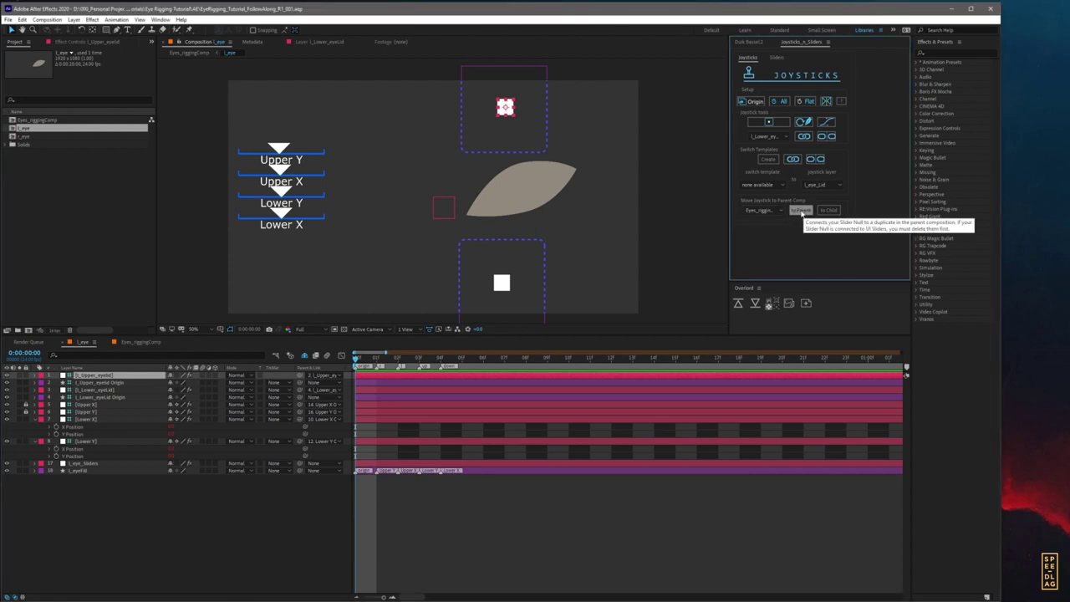
left_click(801, 210)
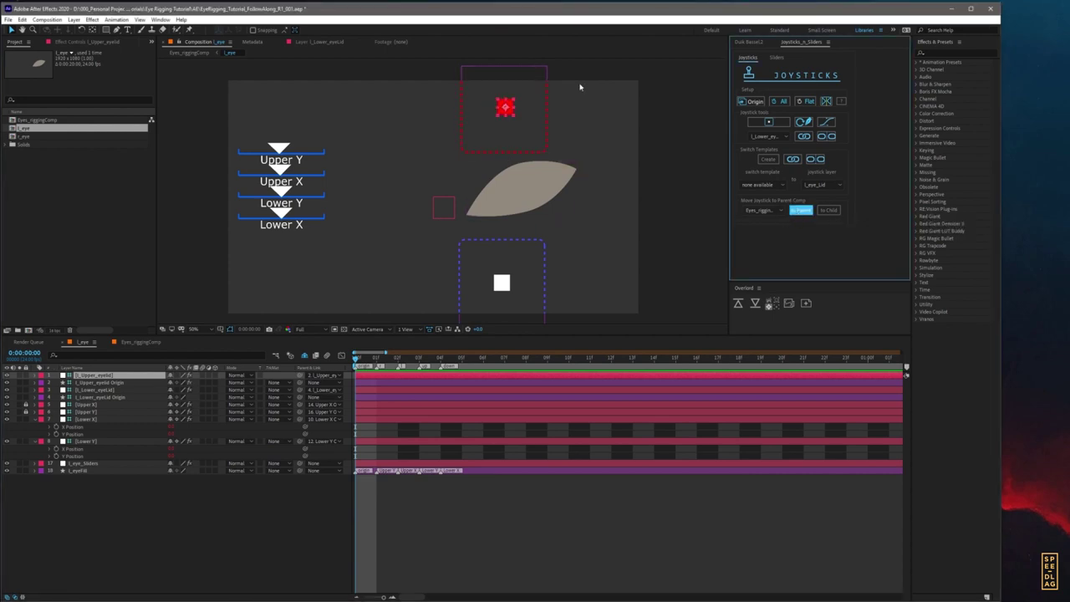
Step: Test the upper eyelid joystick in Eyes_riggingComp by shifting its controller slightly up and right, and undo the shift
left_click(506, 108)
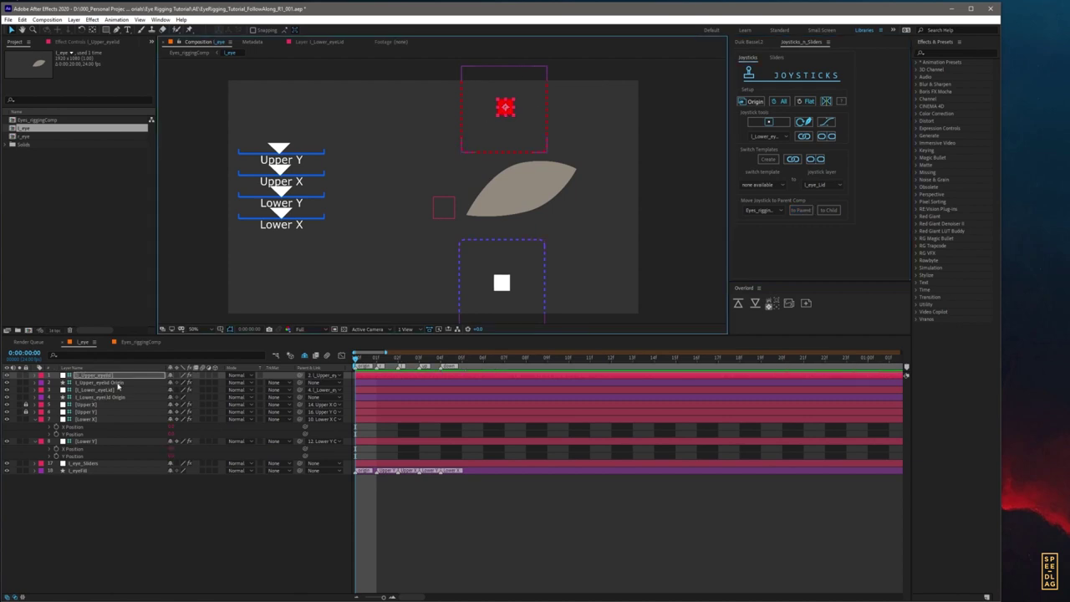
left_click(126, 343)
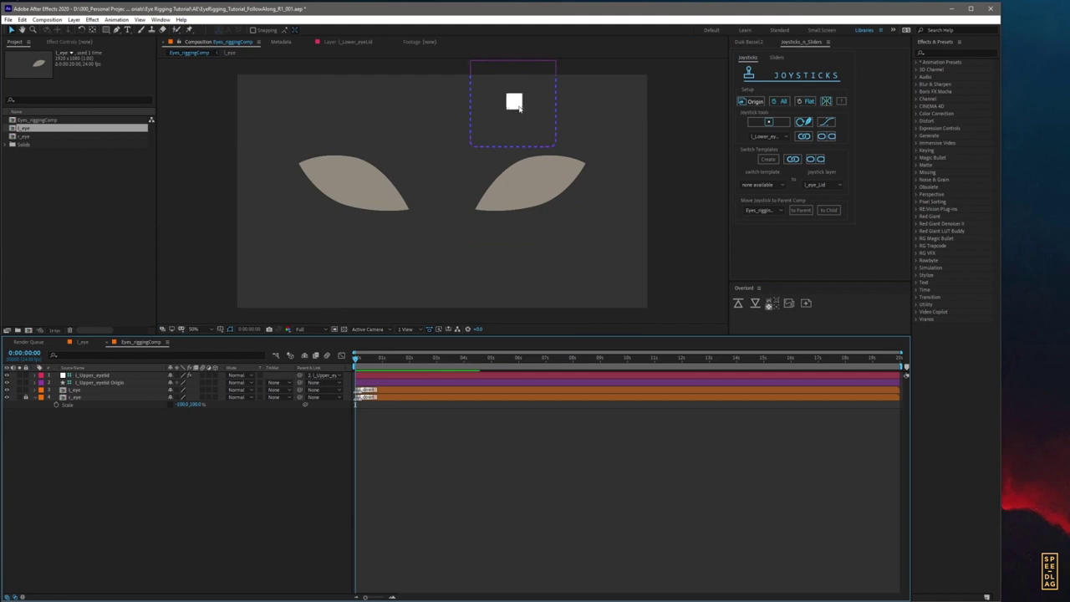
mouse_move(515, 106)
left_mouse_down()
mouse_move(507, 97)
mouse_move(516, 112)
mouse_move(528, 104)
mouse_move(510, 102)
mouse_move(528, 100)
left_mouse_up()
left_click(366, 256)
key("ctrl+z")
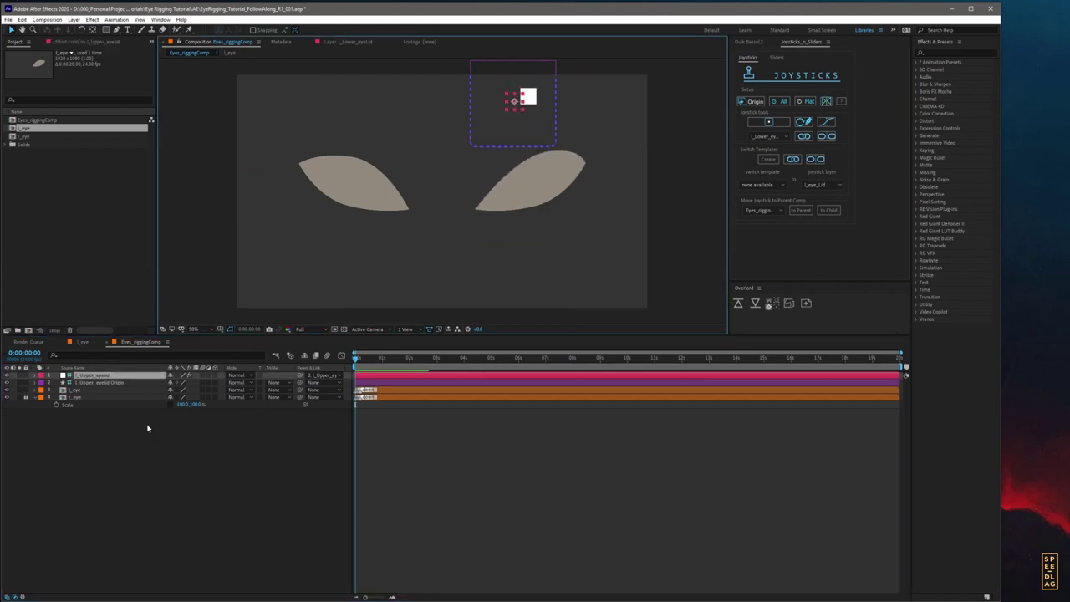
Step: Move the l_Lower_eyeLid joystick from the l_eye composition to the parent composition Eyes_riggingComp
left_click(81, 343)
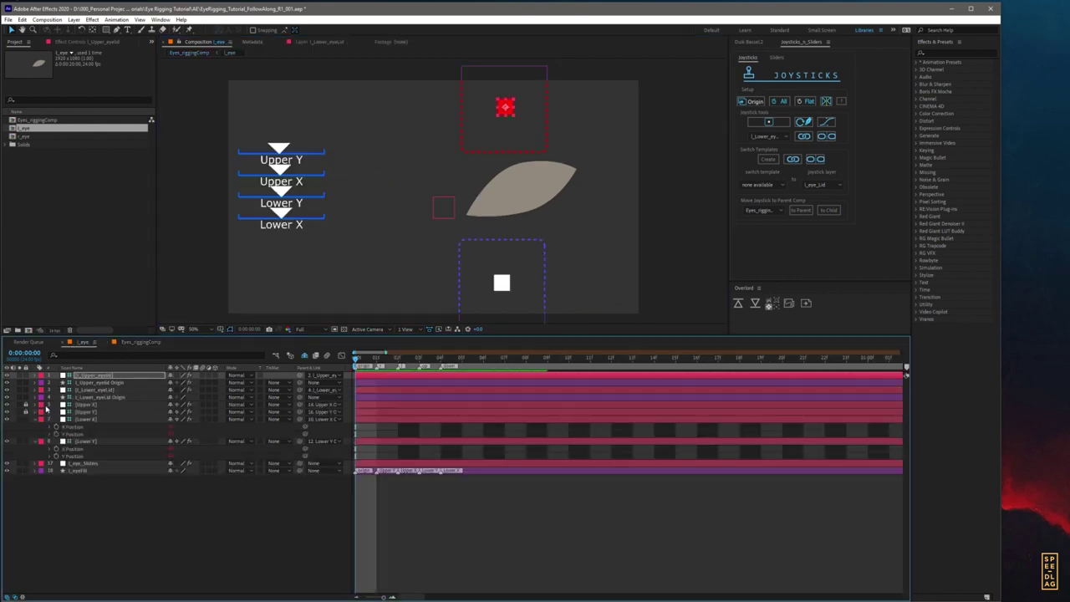
left_click(92, 389)
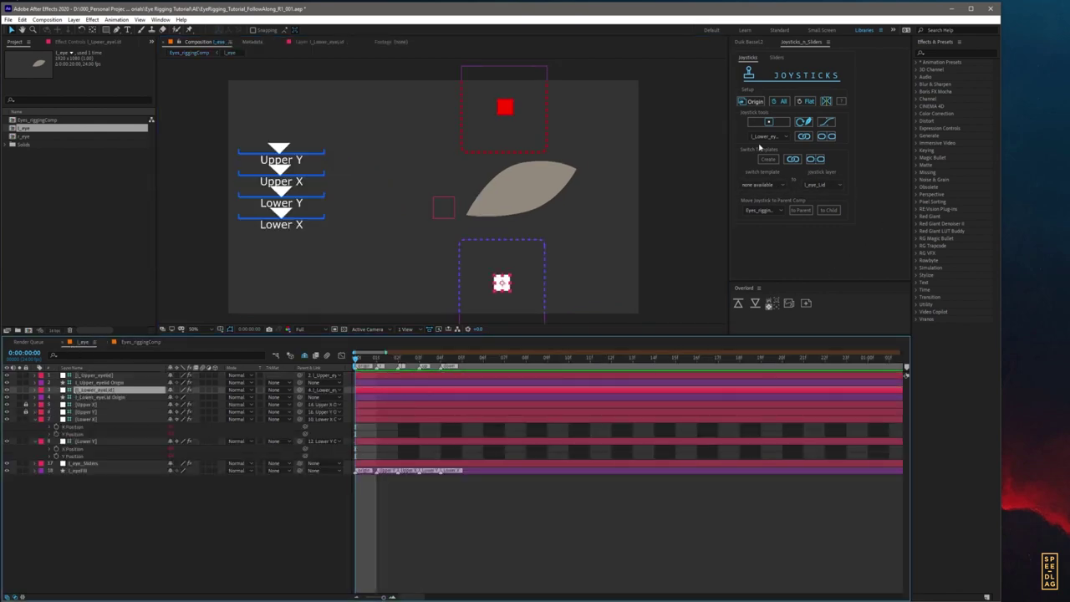
left_click(773, 212)
left_click(759, 218)
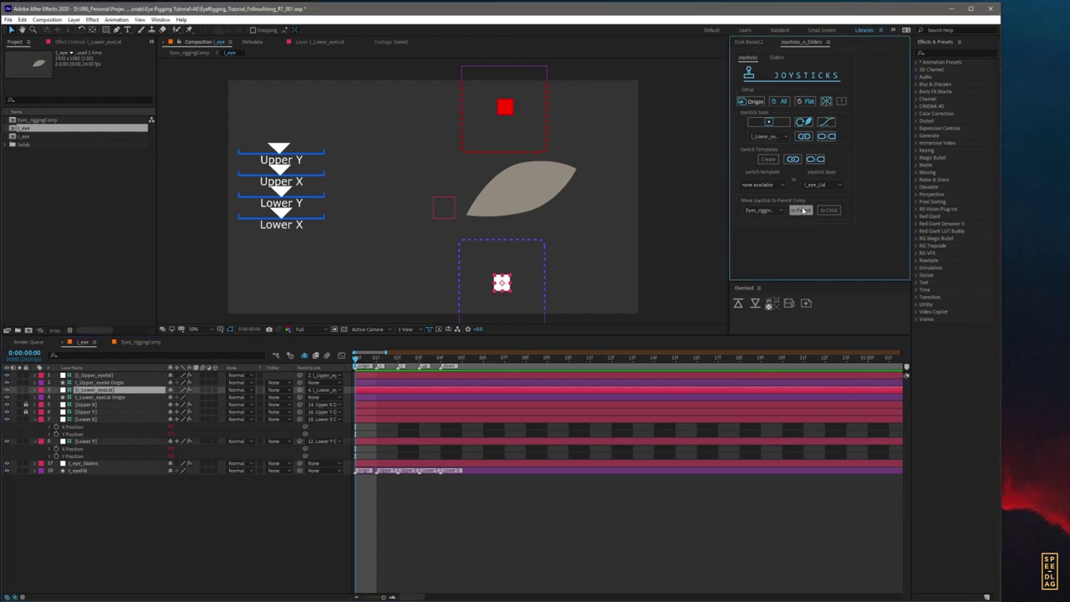
left_click(802, 210)
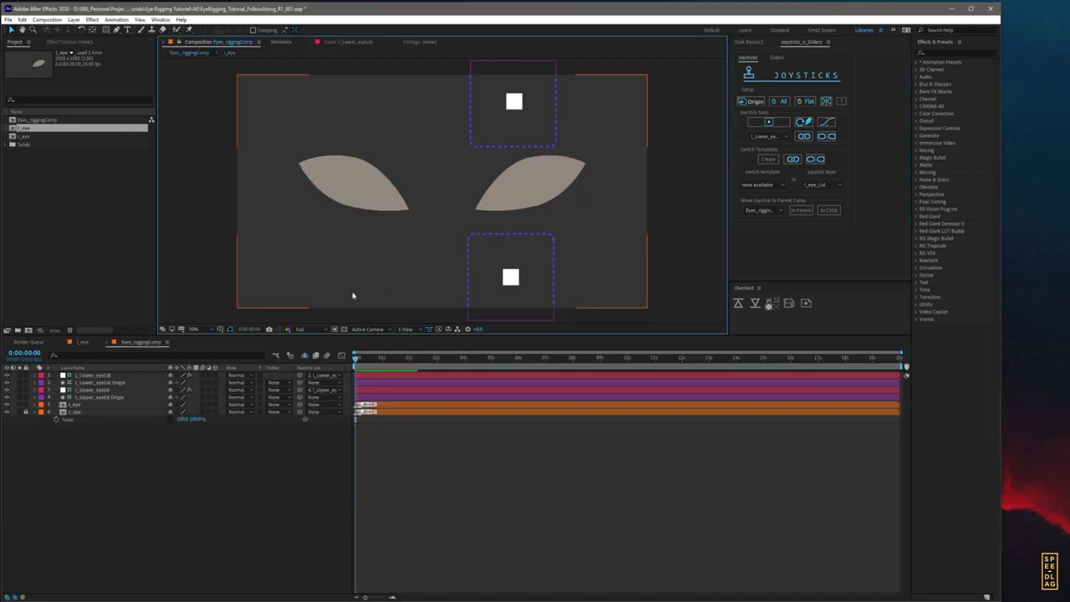
Step: Scale the lower and upper eyelid joystick Origin layers in Eyes_riggingComp to 50%
left_click(87, 383)
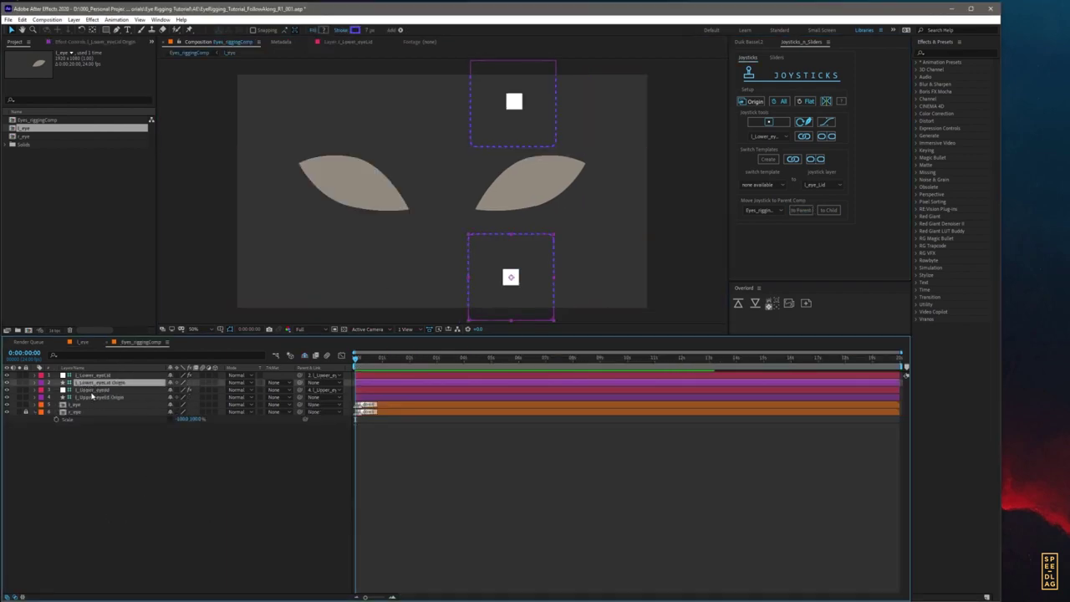
left_click(87, 398, "ctrl")
key("s")
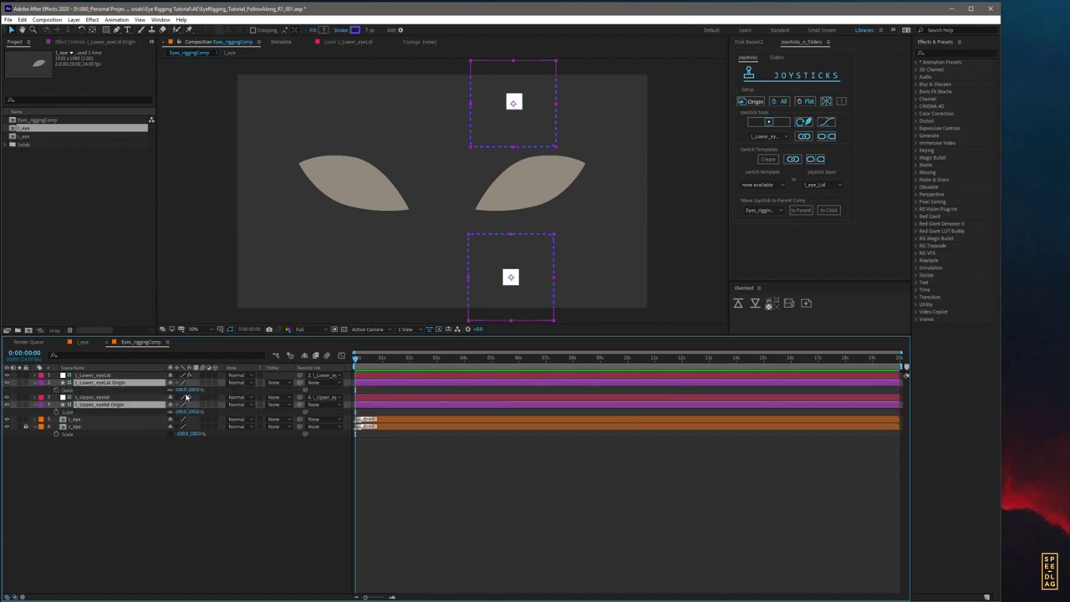
left_click(182, 390)
key("Return")
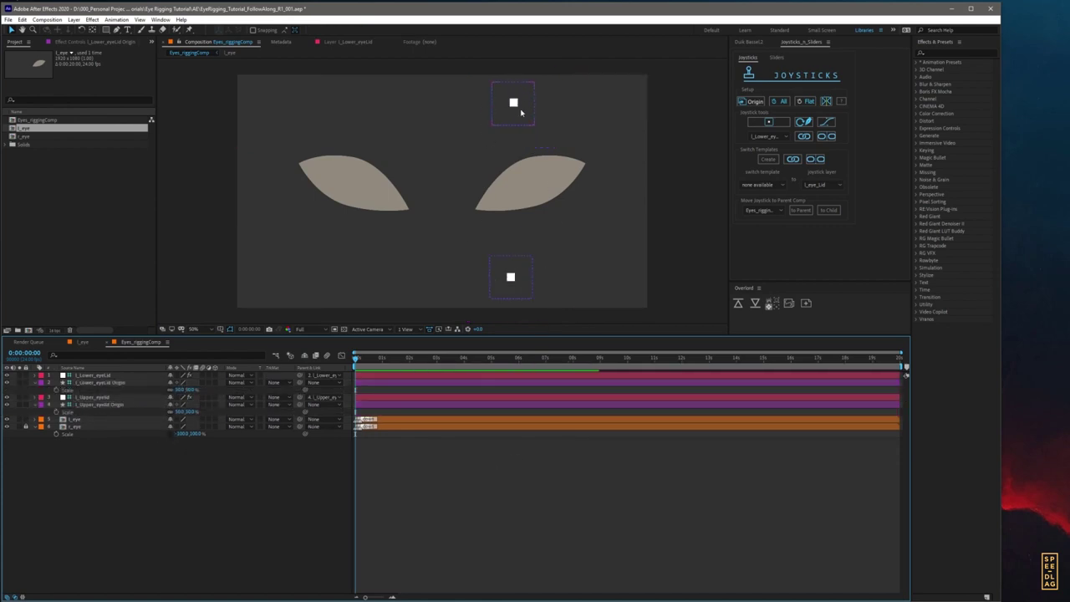
Step: Move both joystick boxes closer to the l_eye shape, the upper one down and the lower one up, both slightly right
left_click_drag(514, 102, 520, 123)
left_click_drag(499, 264, 506, 243)
left_click(92, 460)
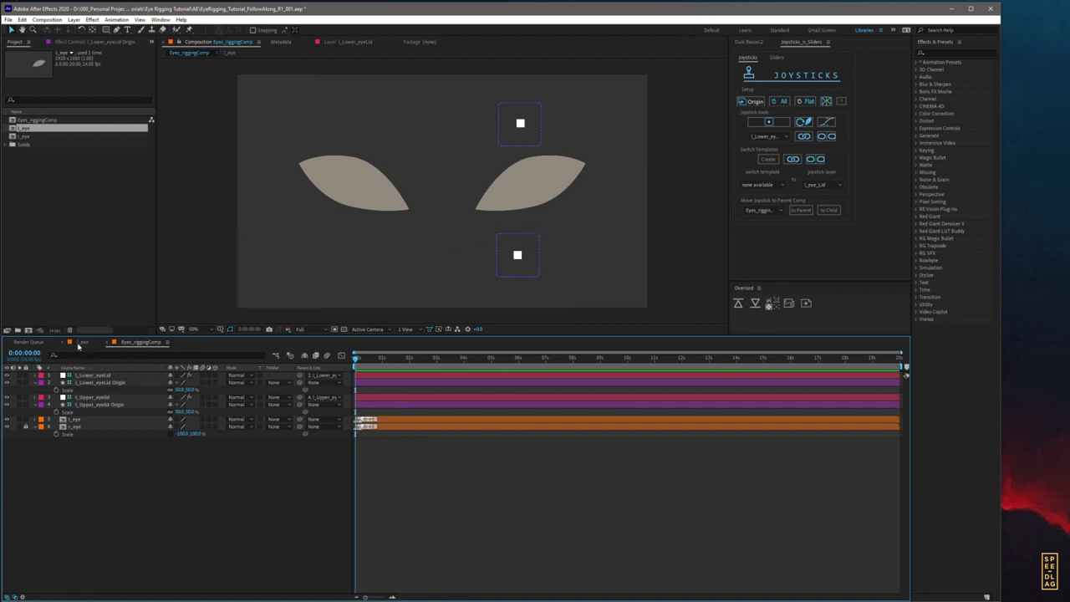
Step: Unbind all layers from the l_Upper_eyelid joystick in the r_eye composition
left_click(25, 136)
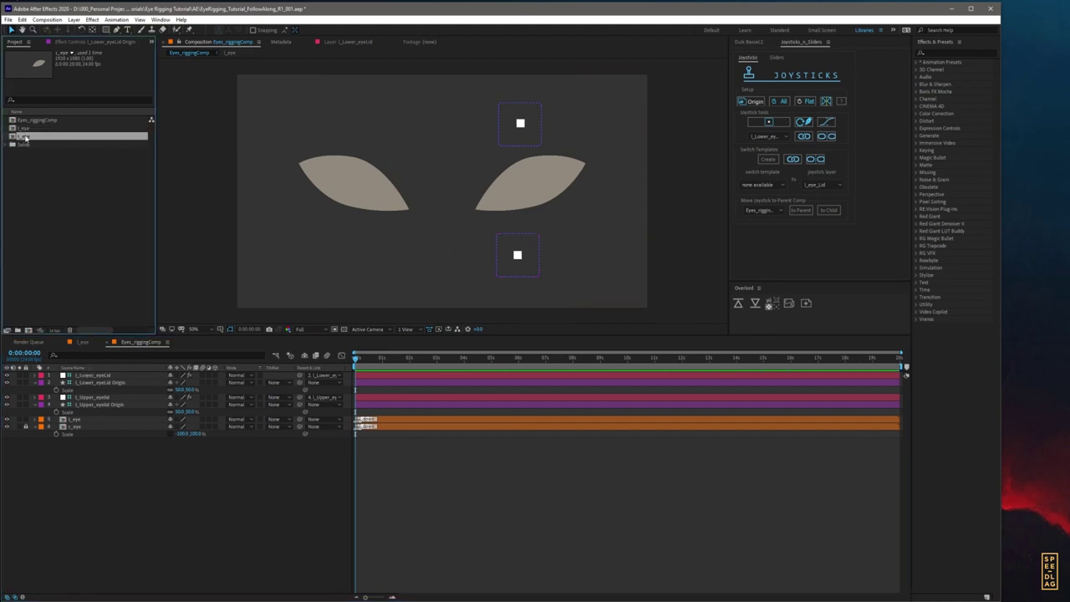
double_click(25, 137)
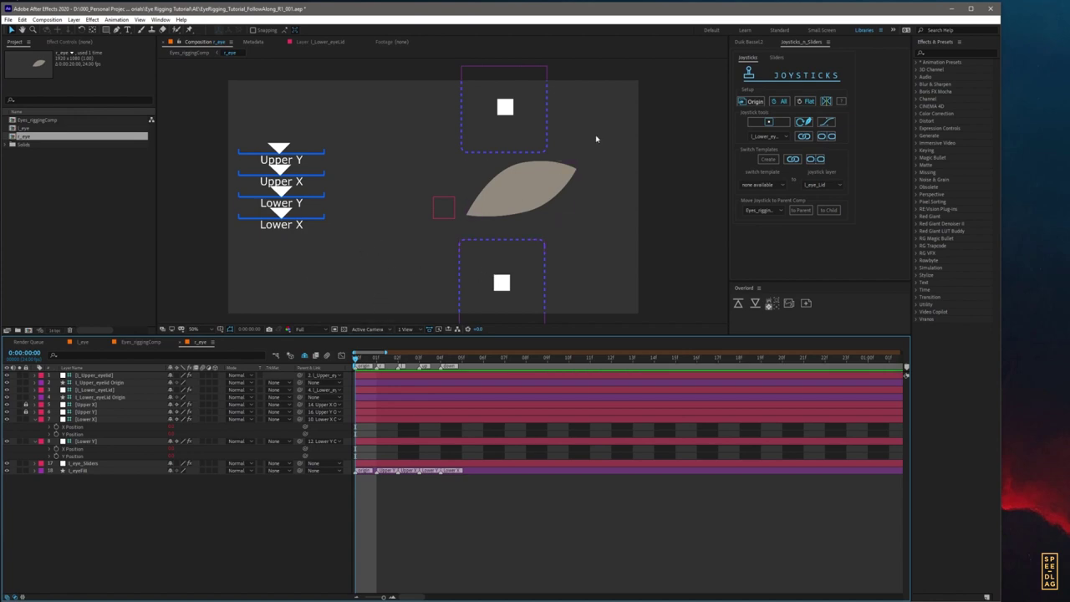
left_click(89, 391)
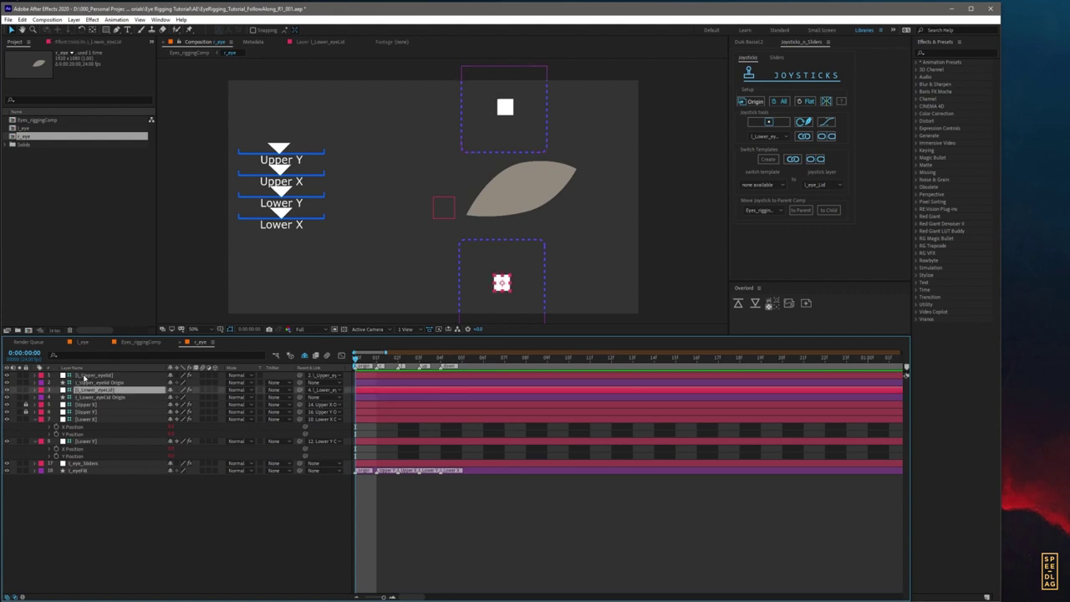
left_click(85, 376)
left_click(776, 58)
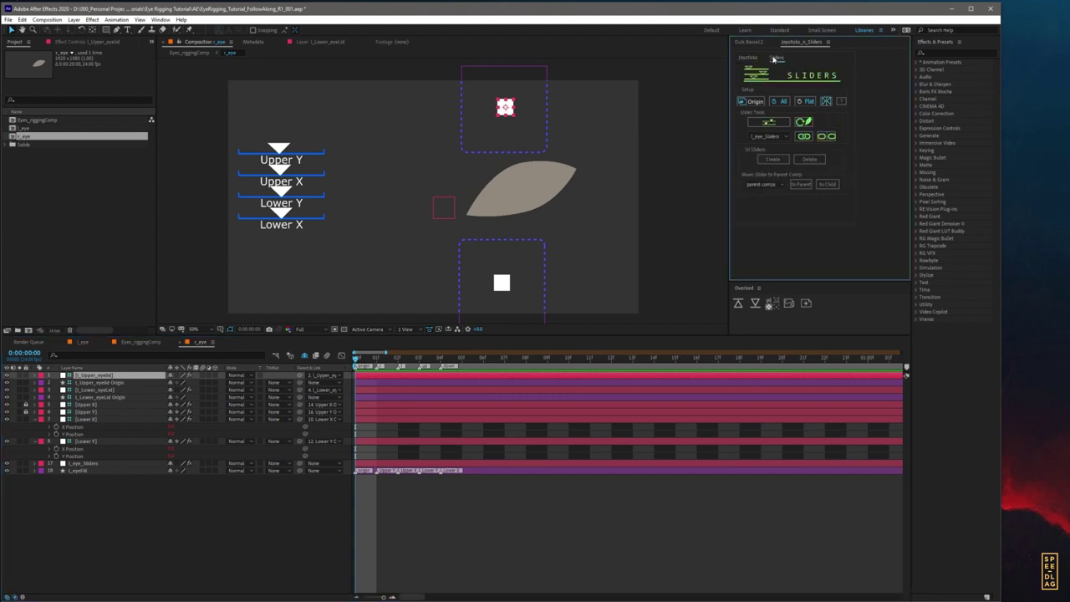
left_click(749, 57)
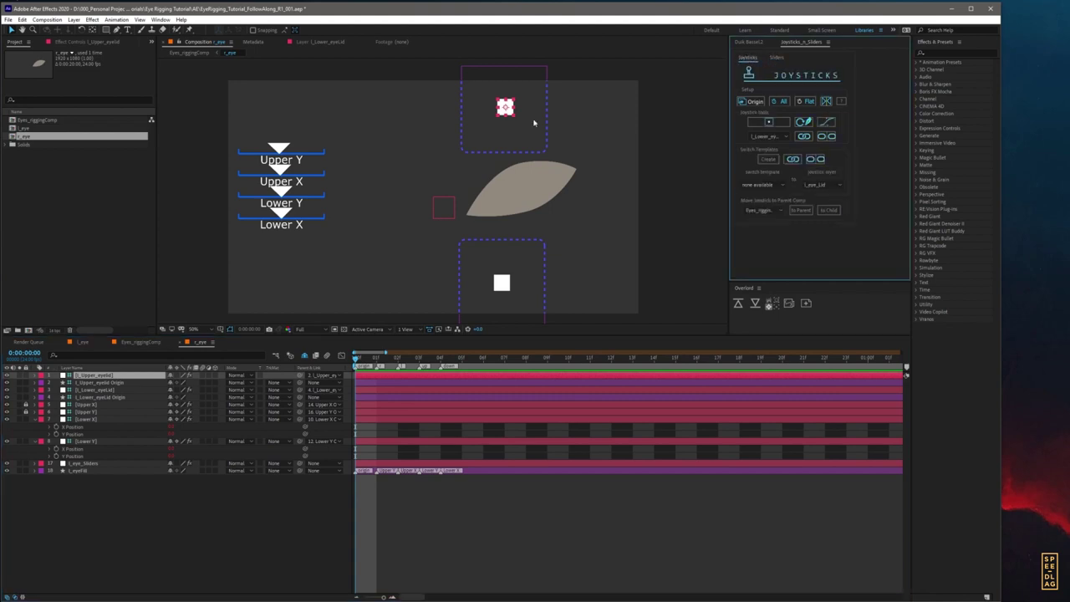
left_click(763, 136)
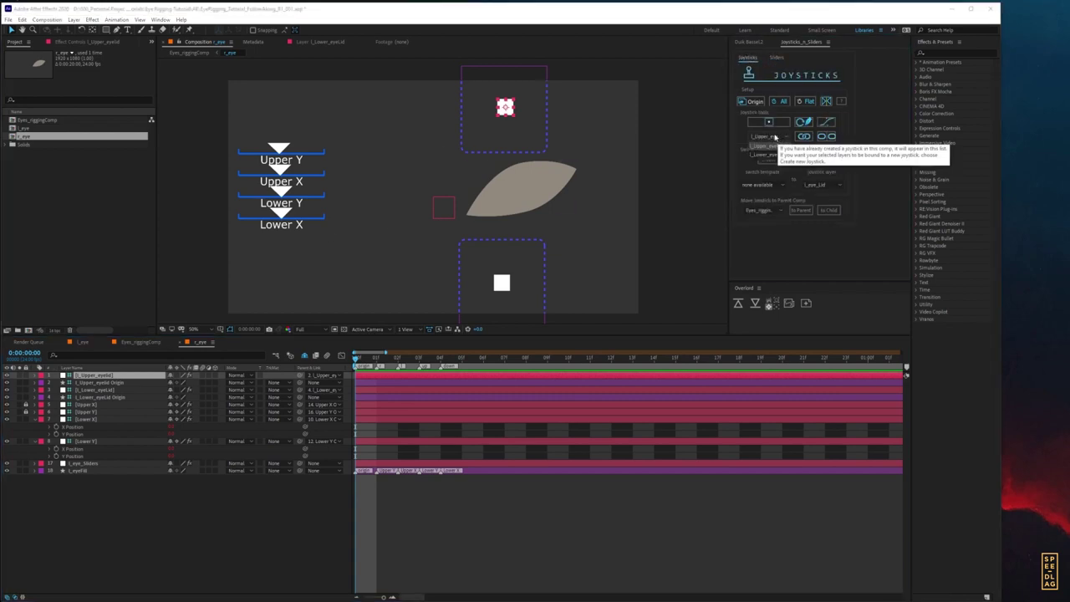
left_click(762, 146)
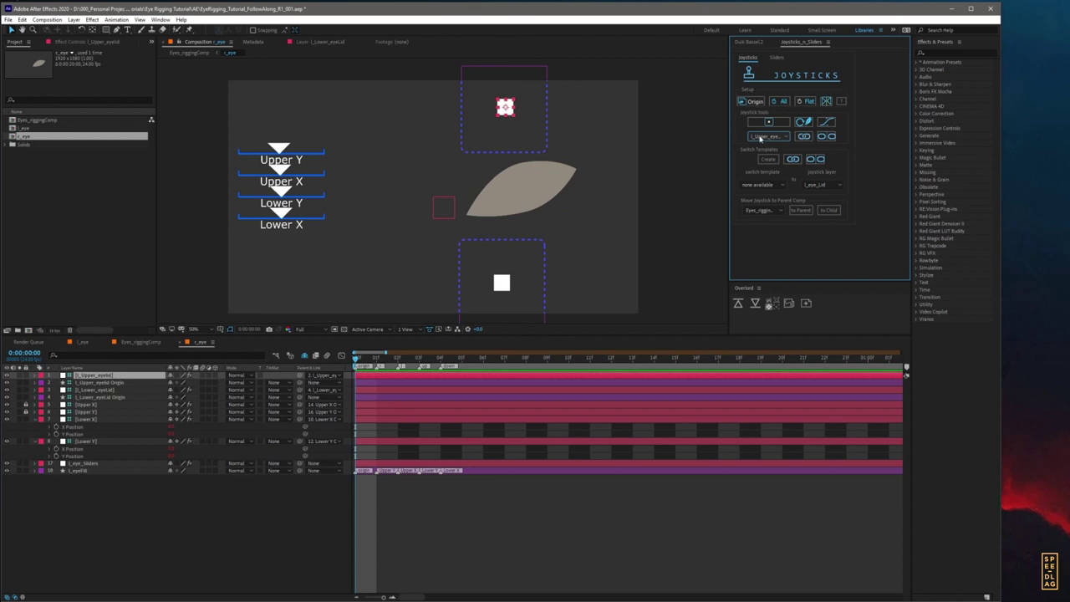
left_click(784, 138)
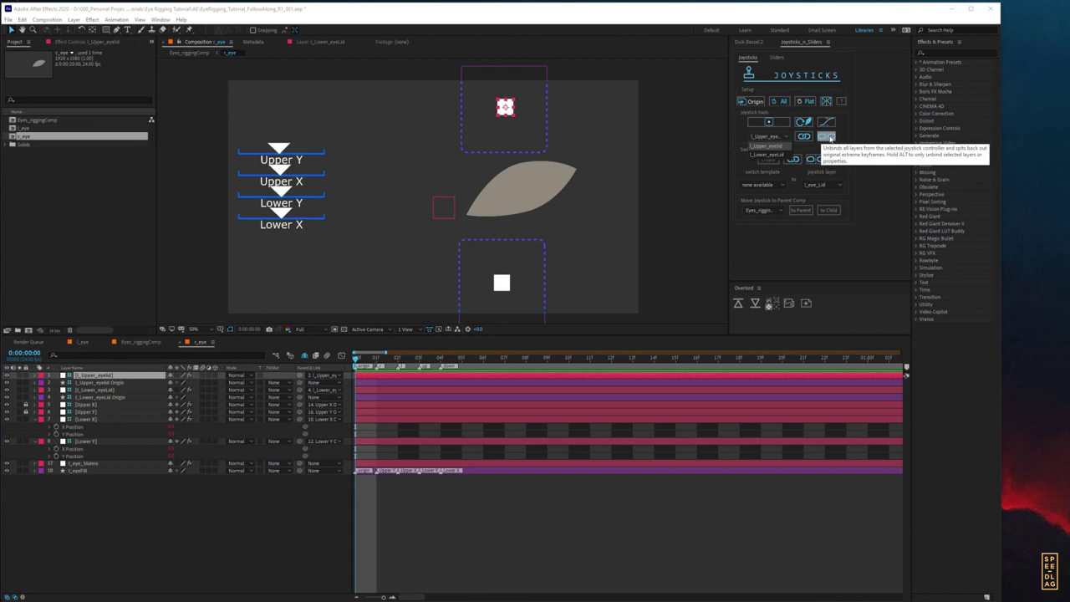
left_click(831, 138)
left_click(833, 142)
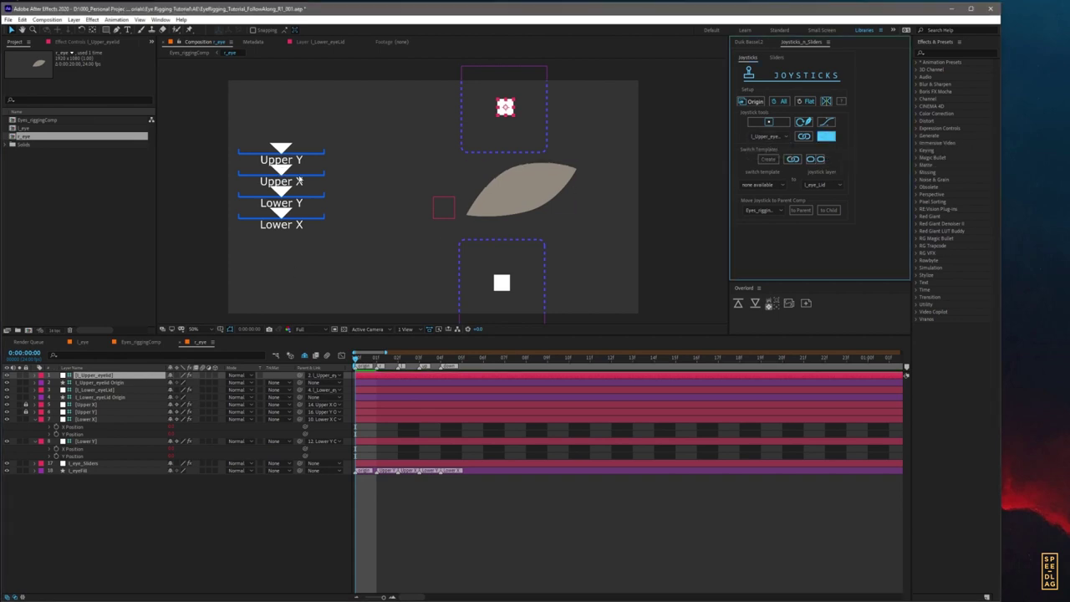
Step: Swap the X Position keyframes at frames 1 and 2 on both the Upper X and Upper Y slider layers in r_eye
mouse_move(369, 360)
left_mouse_down()
mouse_move(399, 359)
mouse_move(376, 360)
left_mouse_up()
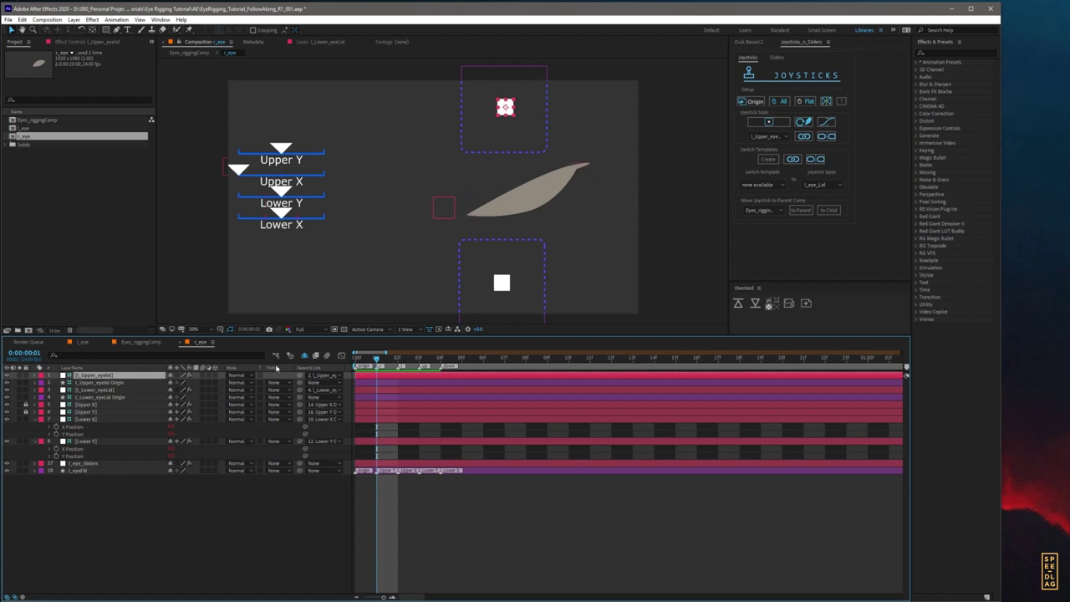
left_click(305, 358)
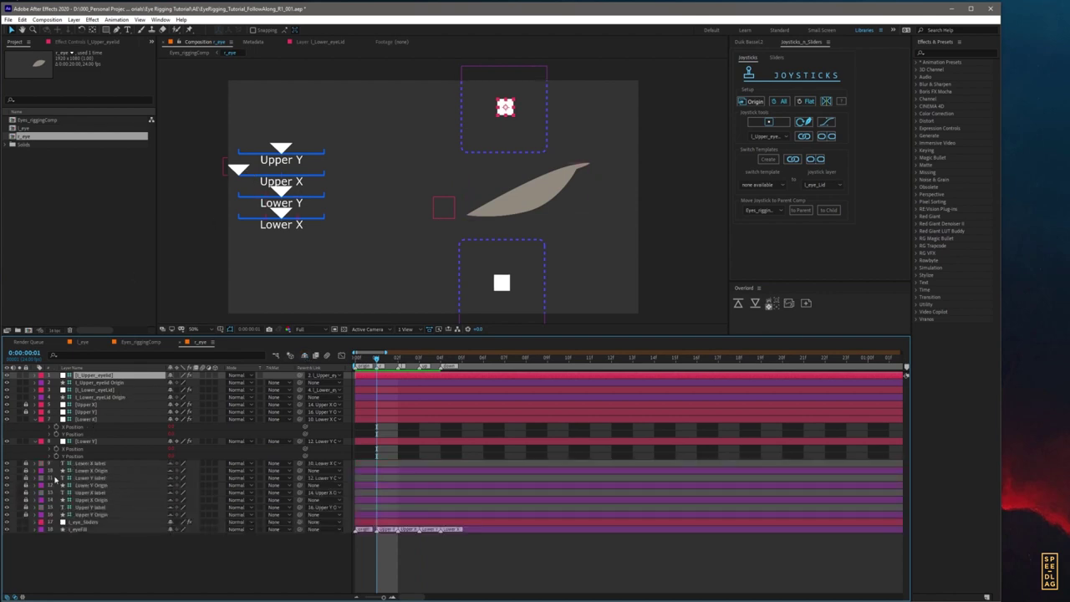
left_click(304, 357)
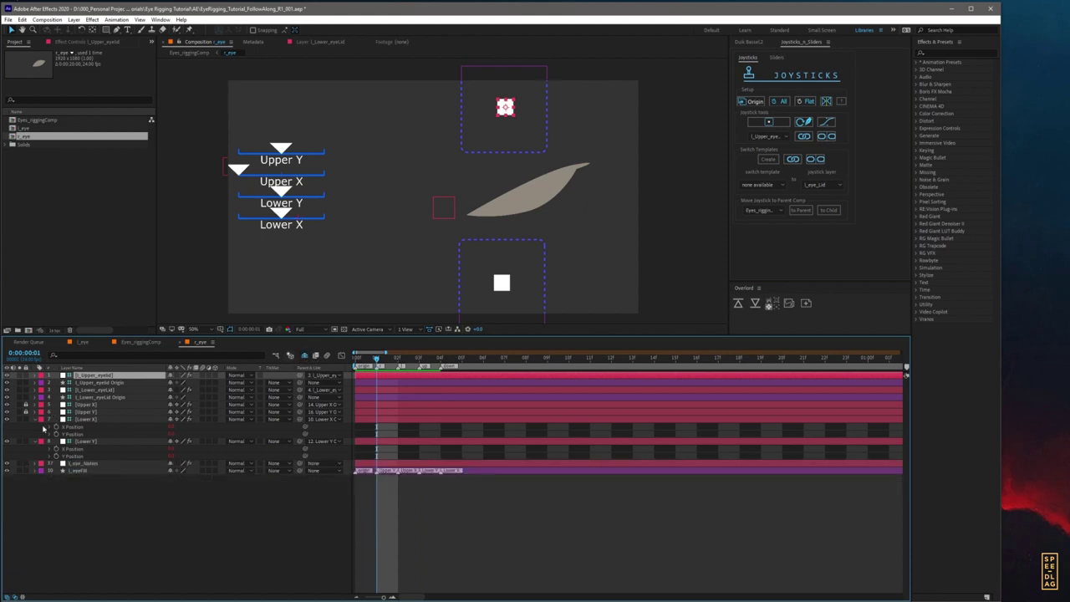
left_click(80, 406)
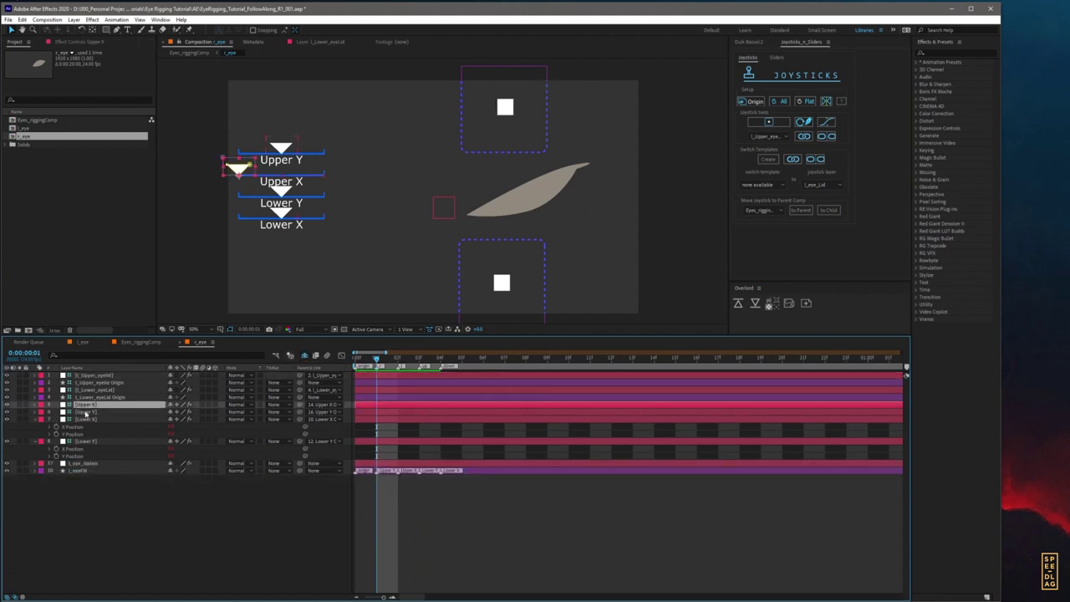
left_click(85, 412, "shift")
key("u")
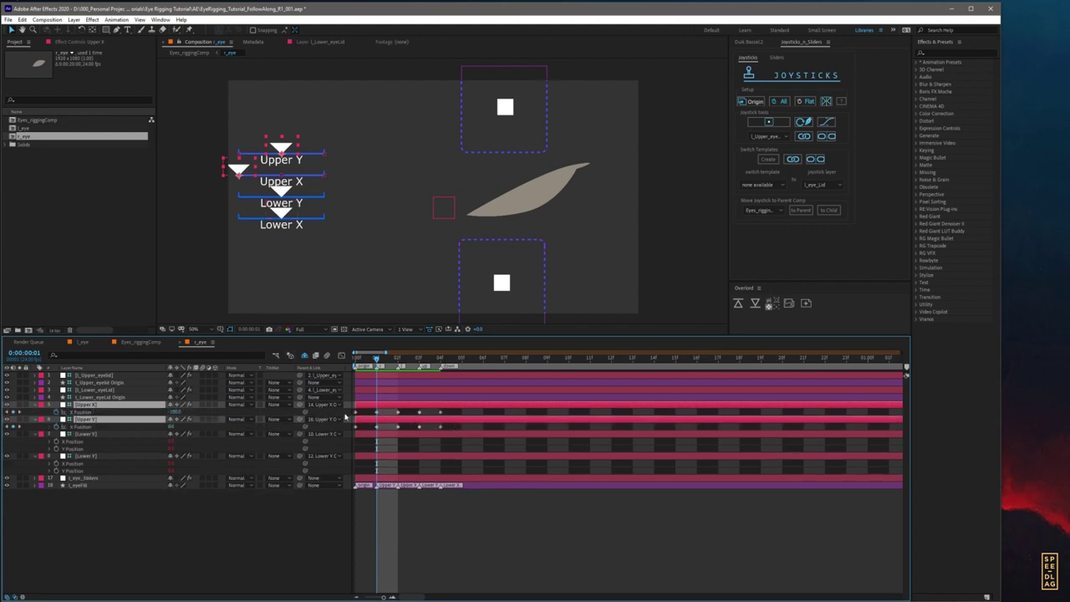
left_click(379, 431, "shift")
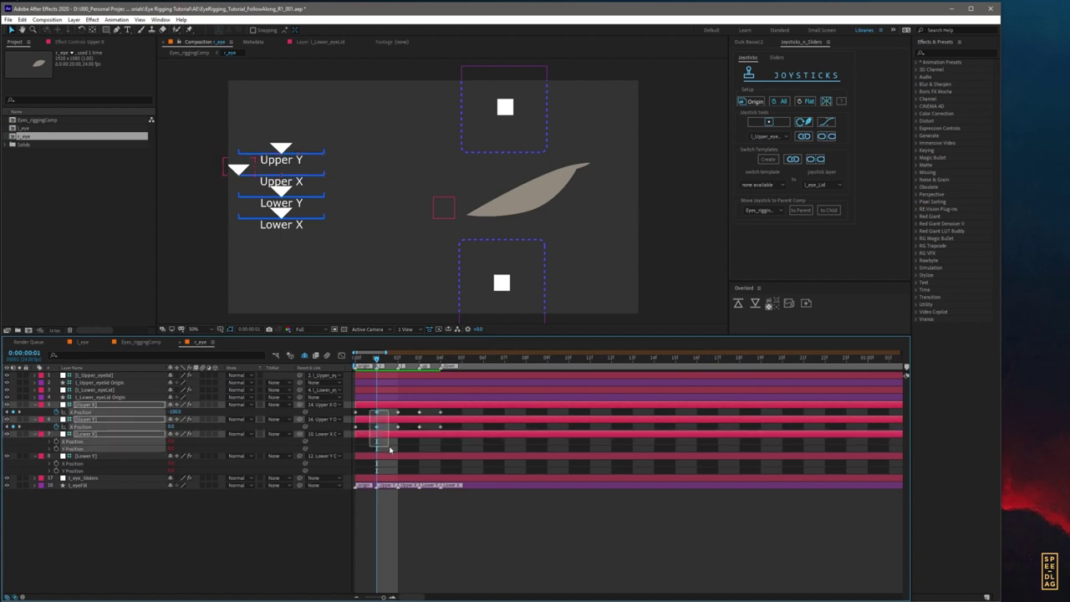
left_click_drag(377, 427, 533, 426)
left_click_drag(397, 413, 378, 415)
left_click_drag(518, 411, 398, 427)
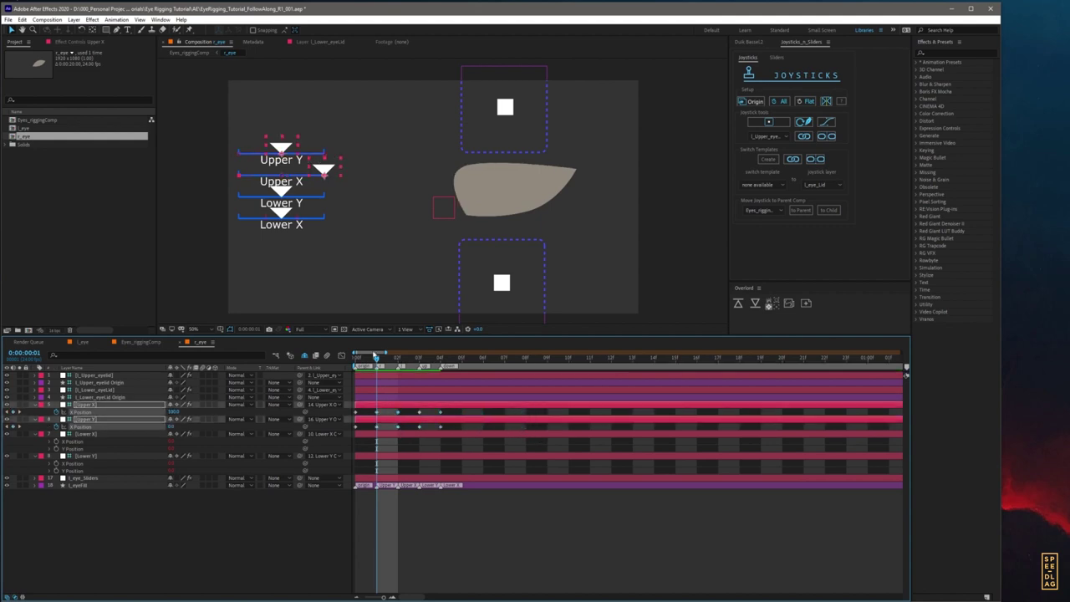
Step: Bind the Upper X and Upper Y sliders to the l_Upper_eyelid joystick at frame 0, and nudge its handle slightly right
left_click_drag(378, 363, 353, 363)
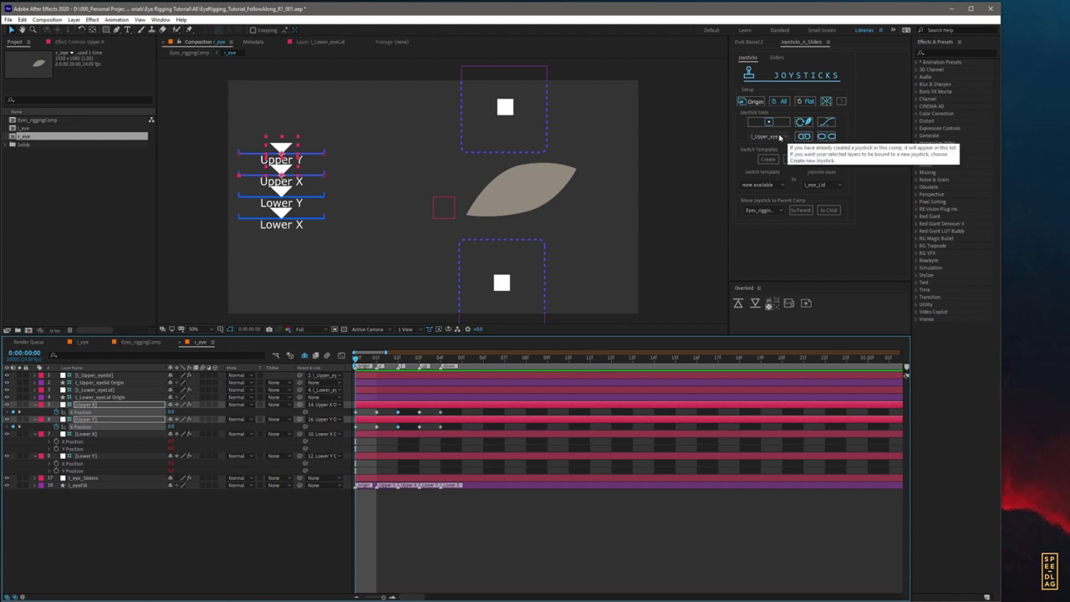
left_click(801, 136)
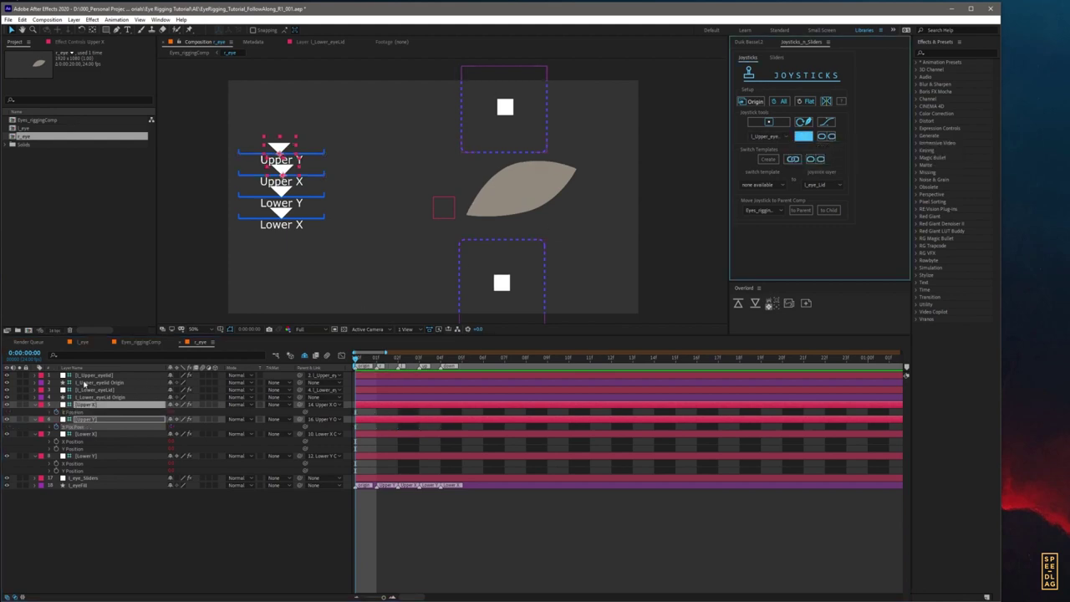
left_click(92, 375)
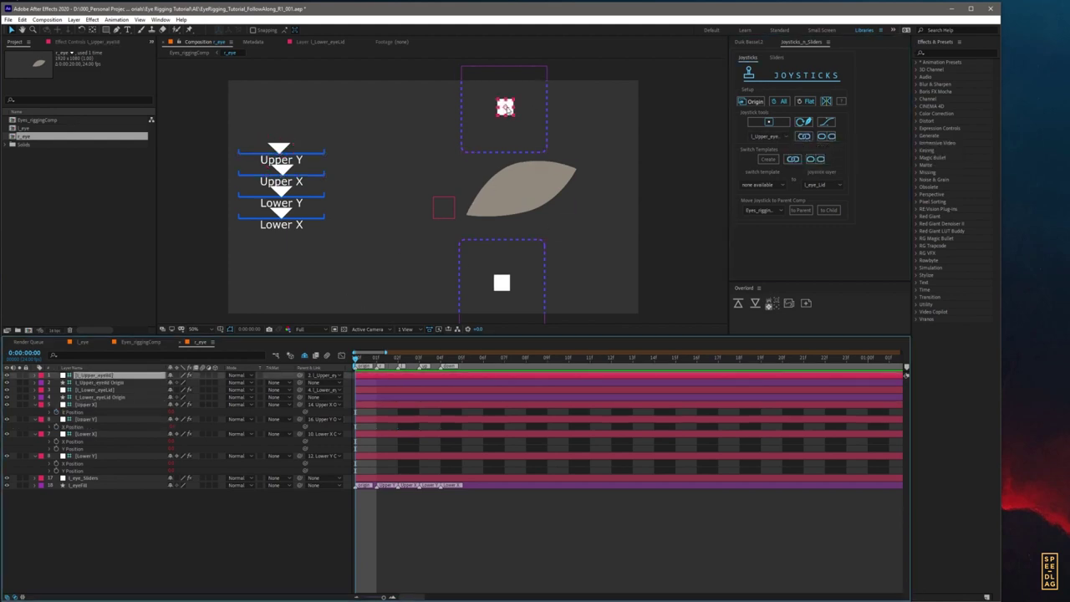
mouse_move(507, 108)
left_mouse_down()
mouse_move(470, 108)
mouse_move(543, 108)
mouse_move(512, 107)
left_mouse_up()
Step: Collapse the Upper X and Upper Y properties and unbind all layers from the l_Lower_eyeLid joystick
left_click(93, 390)
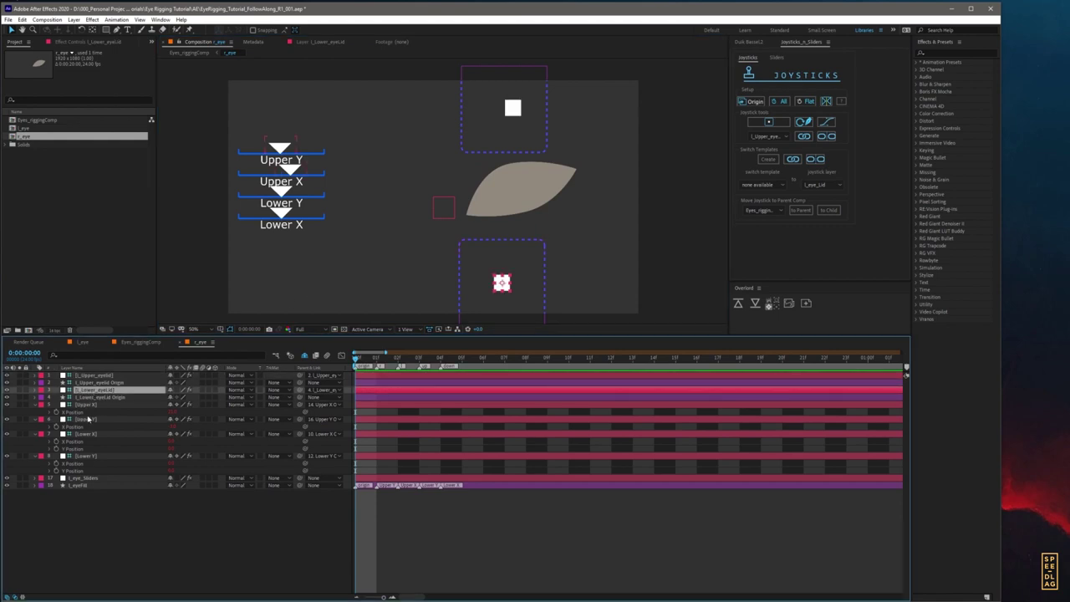
left_click(35, 405)
left_click(35, 412)
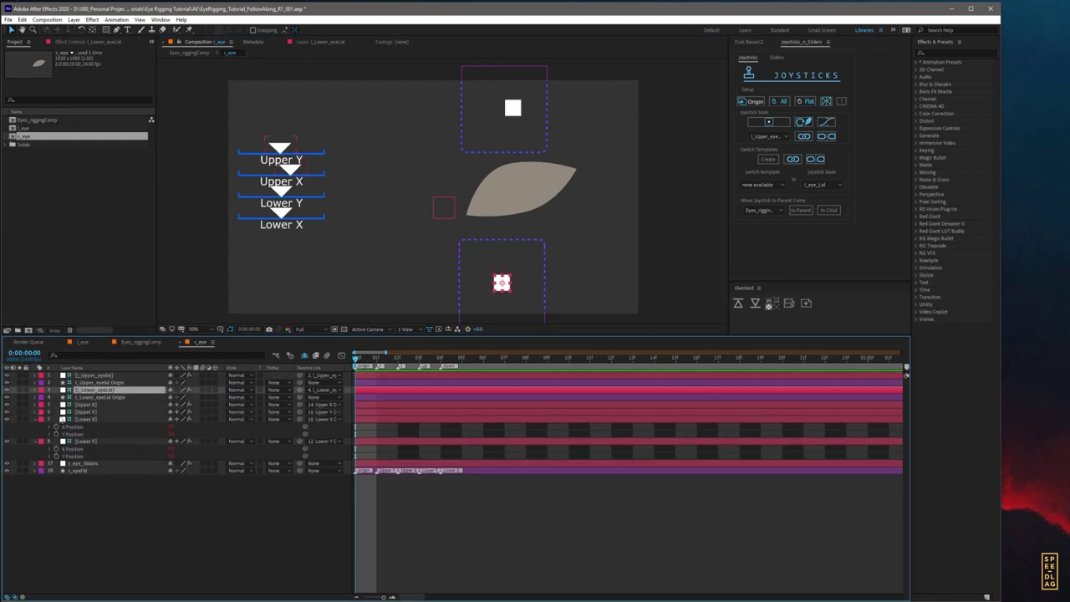
left_click(48, 428)
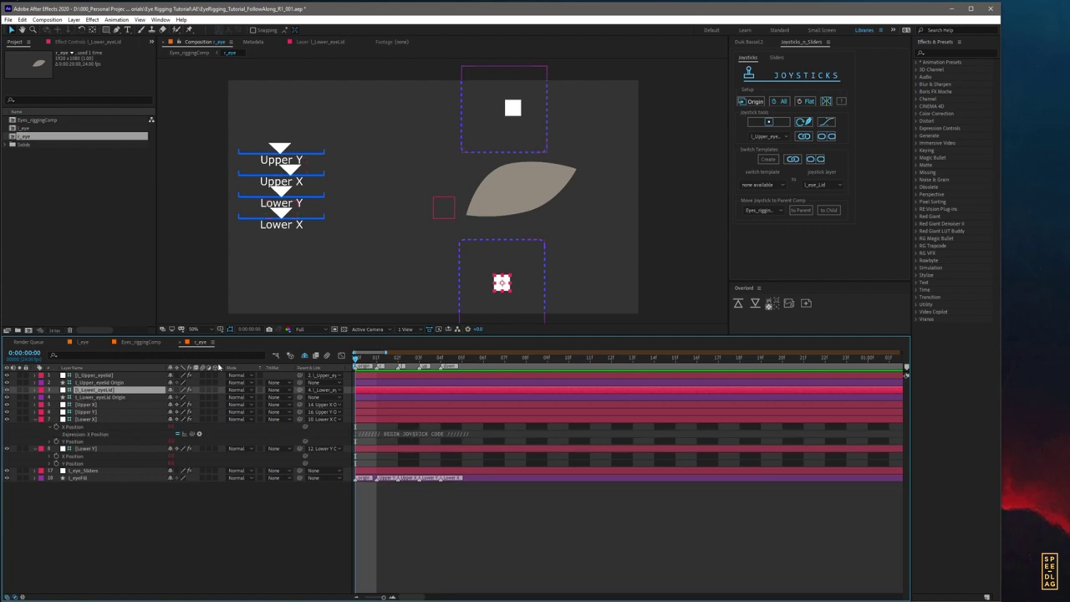
left_click(825, 137)
left_click(824, 137)
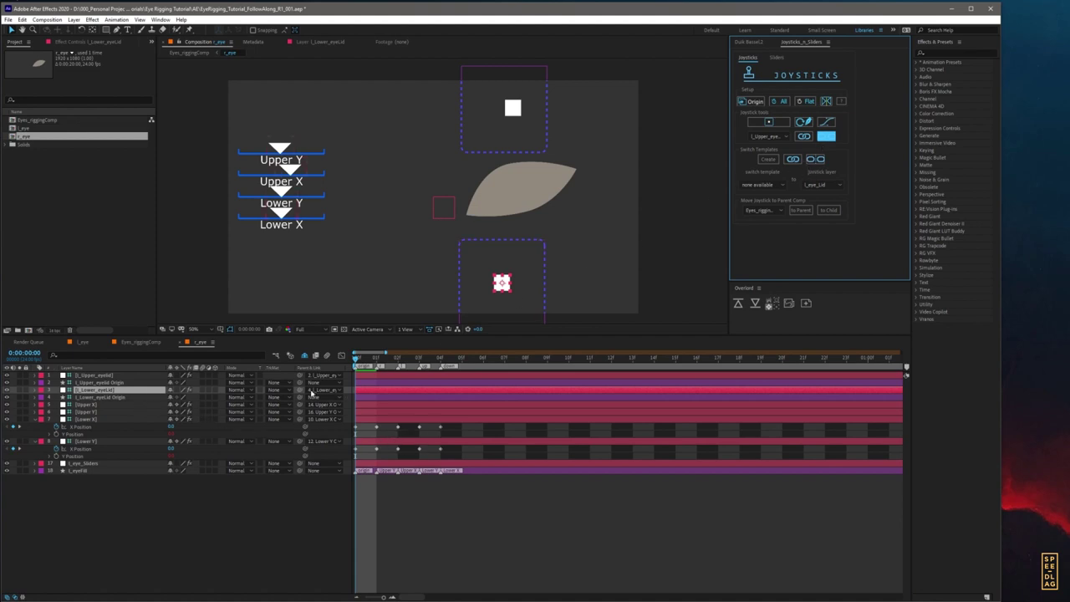
Step: Swap the X Position keyframes at frames 1 and 2 on both the Lower X and Lower Y slider layers
left_click(781, 136)
left_click(87, 393)
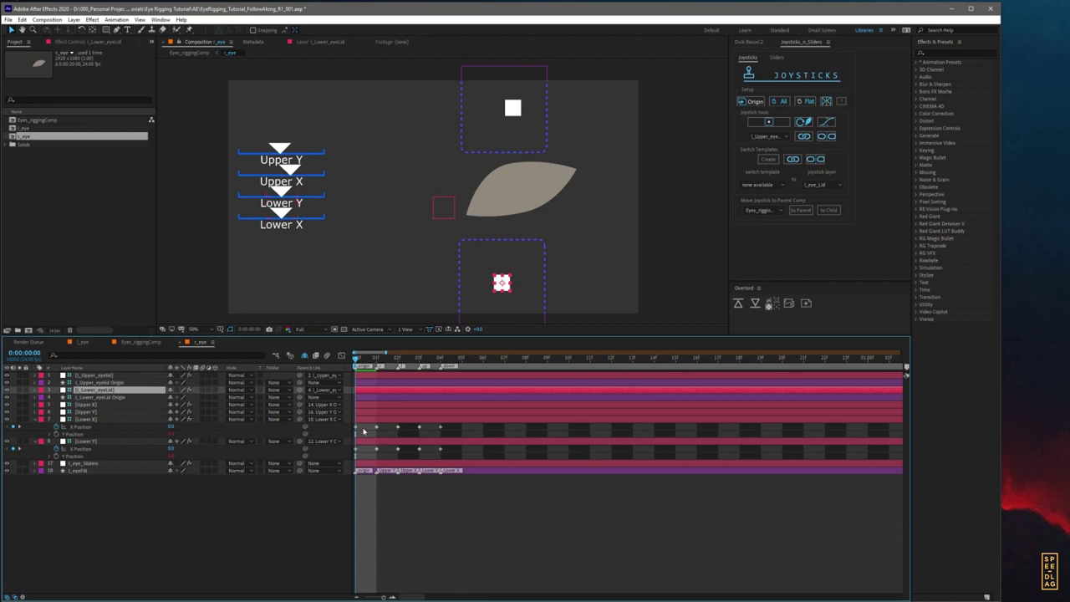
left_click_drag(363, 430, 378, 461)
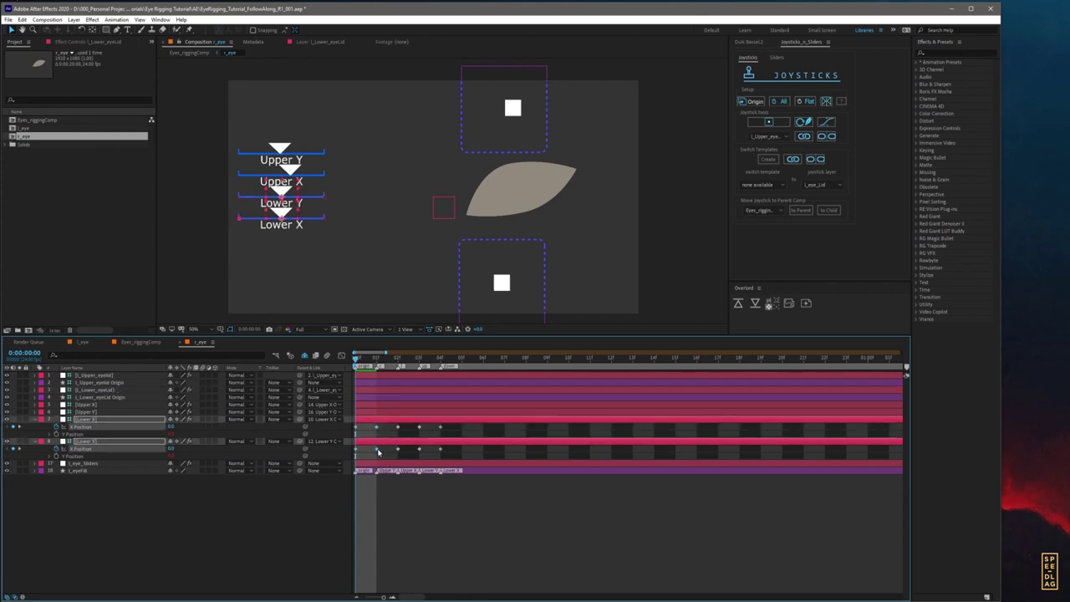
left_click_drag(391, 425, 397, 451)
left_click(378, 450)
left_click(398, 449)
left_click(524, 427)
Step: Bind Lower X and Lower Y to the l_Lower_eyeLid joystick, nudging its handle slightly up and right, and save the project
left_click(767, 136)
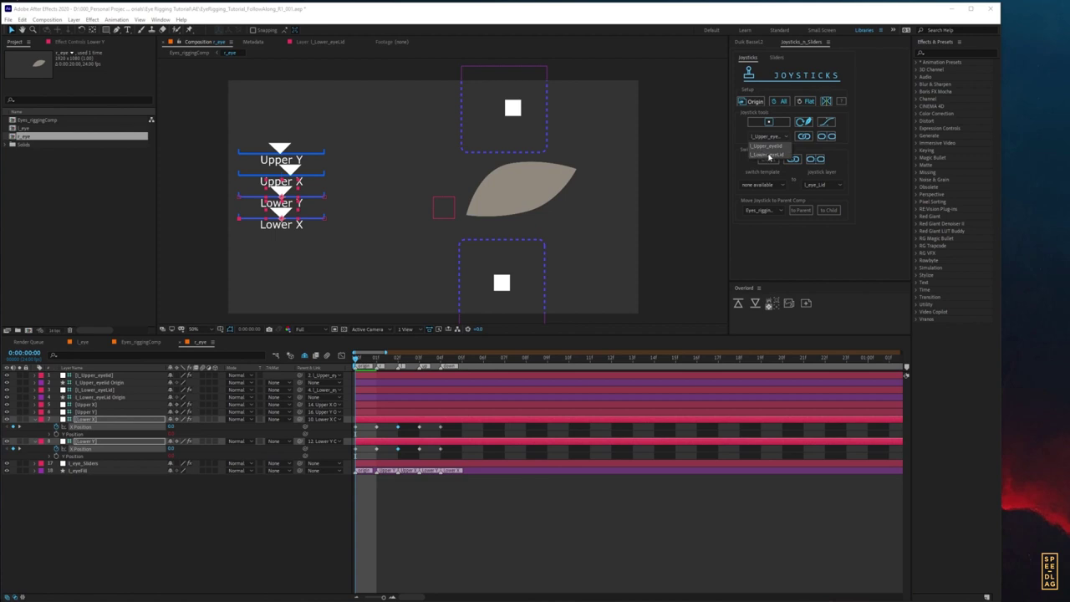
left_click(770, 156)
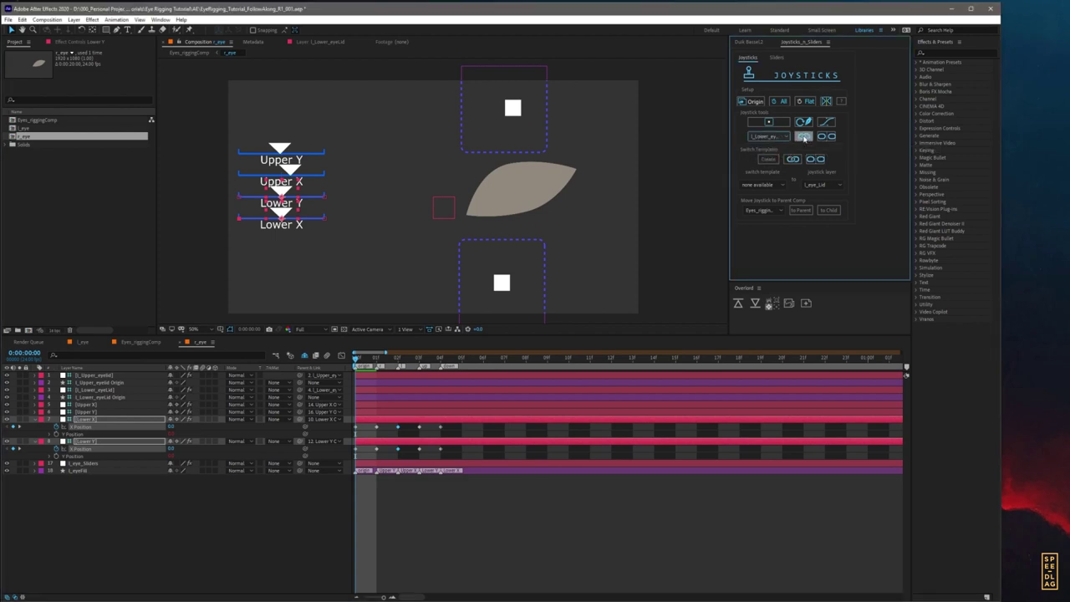
left_click(803, 136)
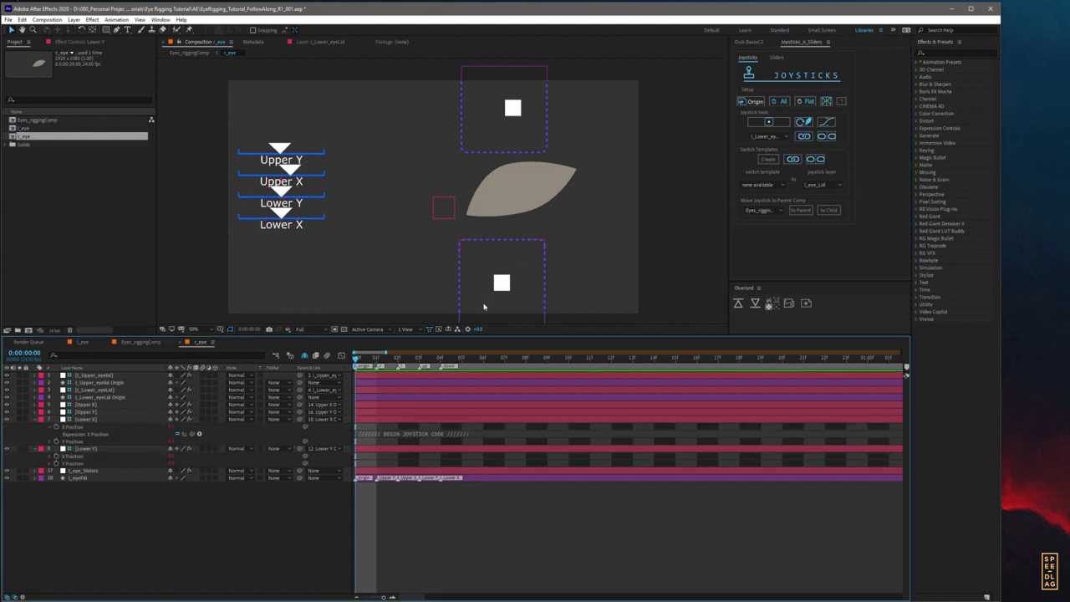
mouse_move(501, 286)
left_mouse_down()
mouse_move(463, 286)
mouse_move(538, 280)
mouse_move(497, 282)
mouse_move(507, 282)
left_mouse_up()
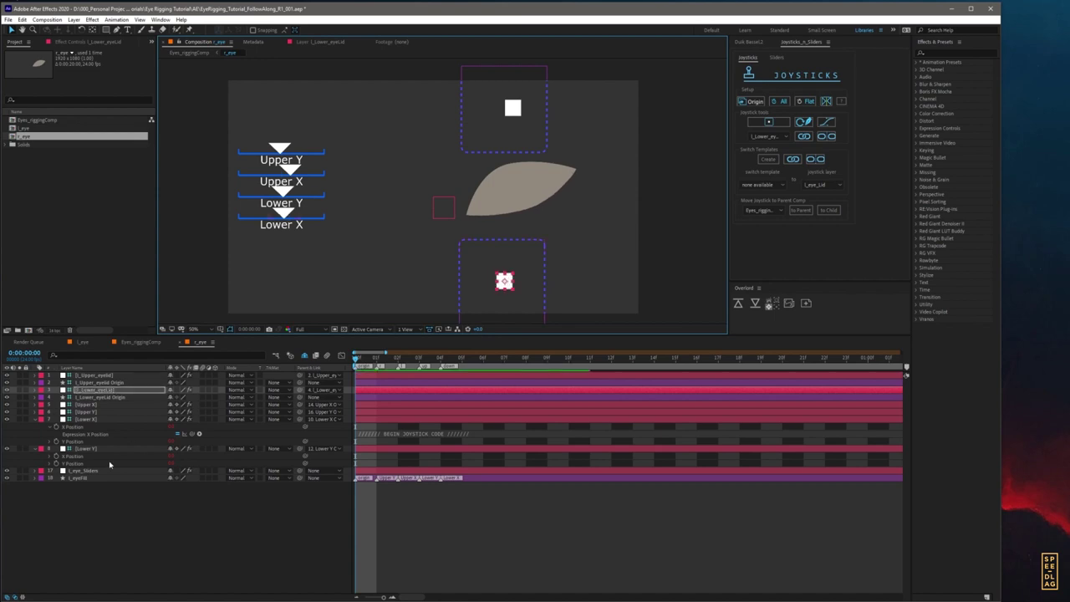
key("ctrl+s")
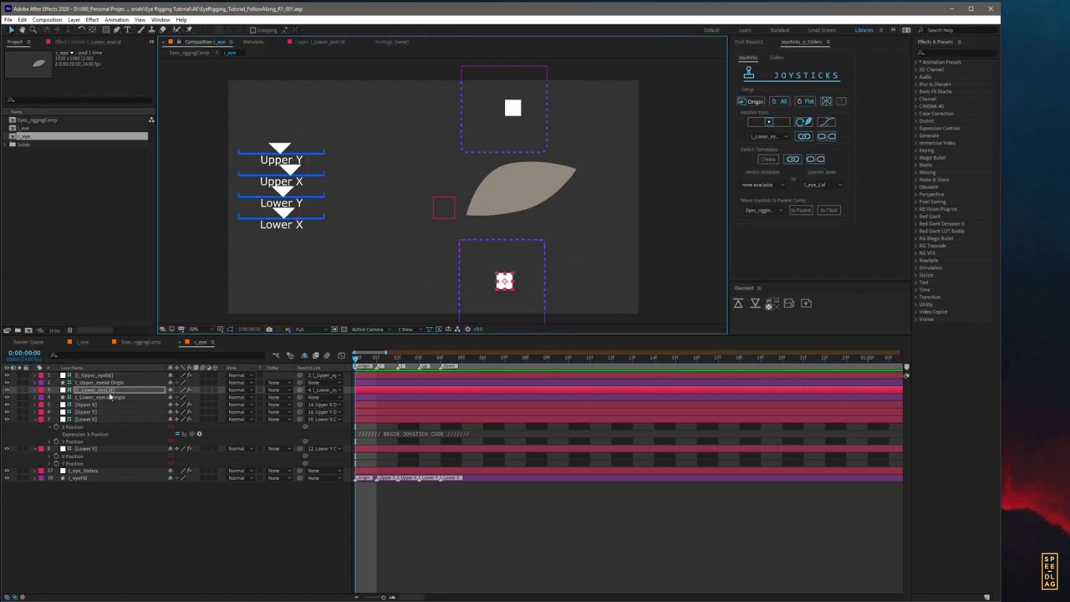
Step: Rename the lower eyelid joystick and its origin layer to r_Lower_eyeLid and r_Lower_eyeLid Origin
left_click(91, 399)
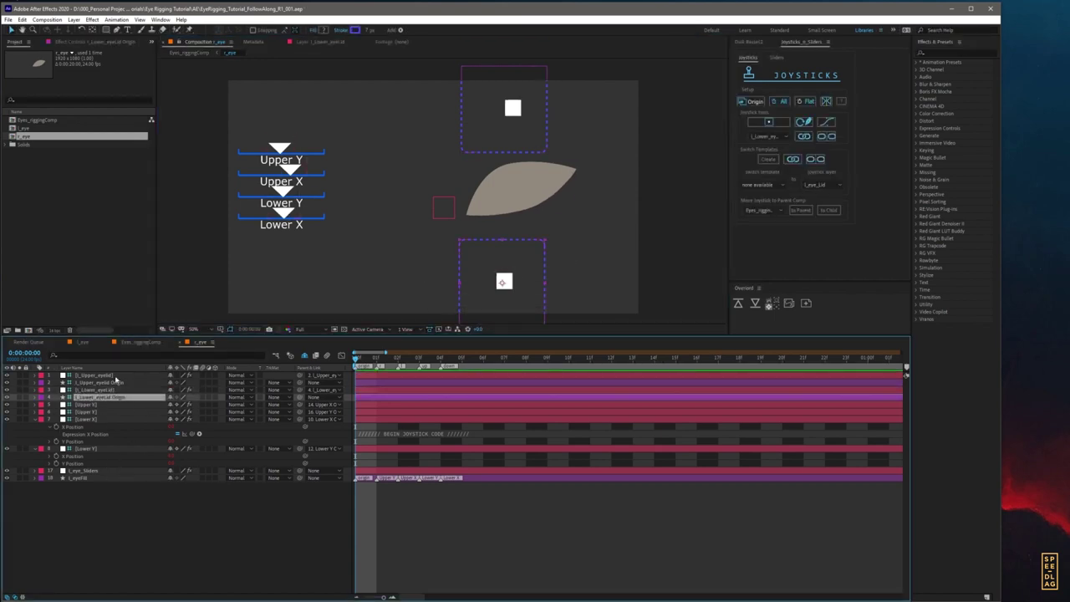
key("Return")
type("r")
key("Return")
key("ctrl+Up")
key("Return")
key("Home")
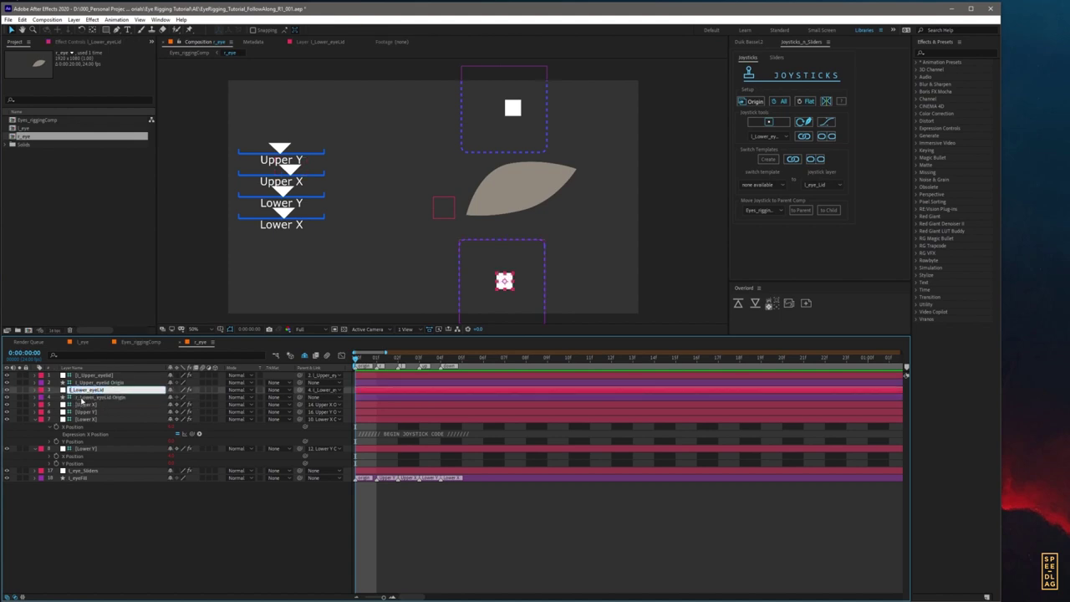
key("Delete")
type("r")
key("Return")
key("Return")
Step: Rename the upper eyelid joystick and its origin layer to r_Upper_eyelid and r_Upper_eyelid Origin
key("ctrl+Up")
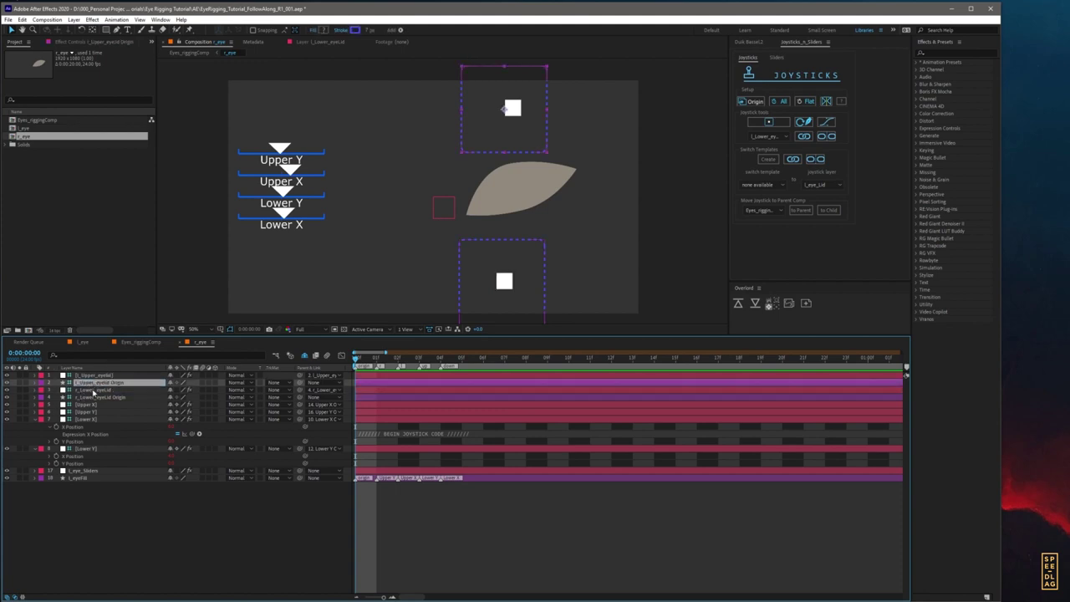
key("Return")
key("Home")
key("Delete")
type("r")
key("Return")
key("ctrl+Up")
key("Return")
key("Home")
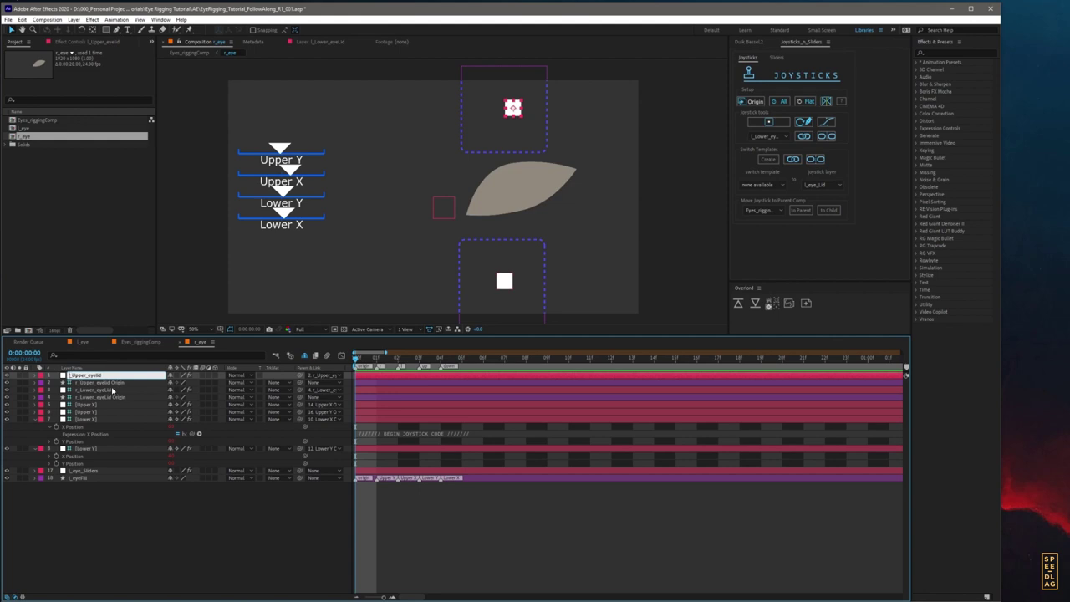
key("Delete")
type("r")
key("Return")
left_click(102, 527)
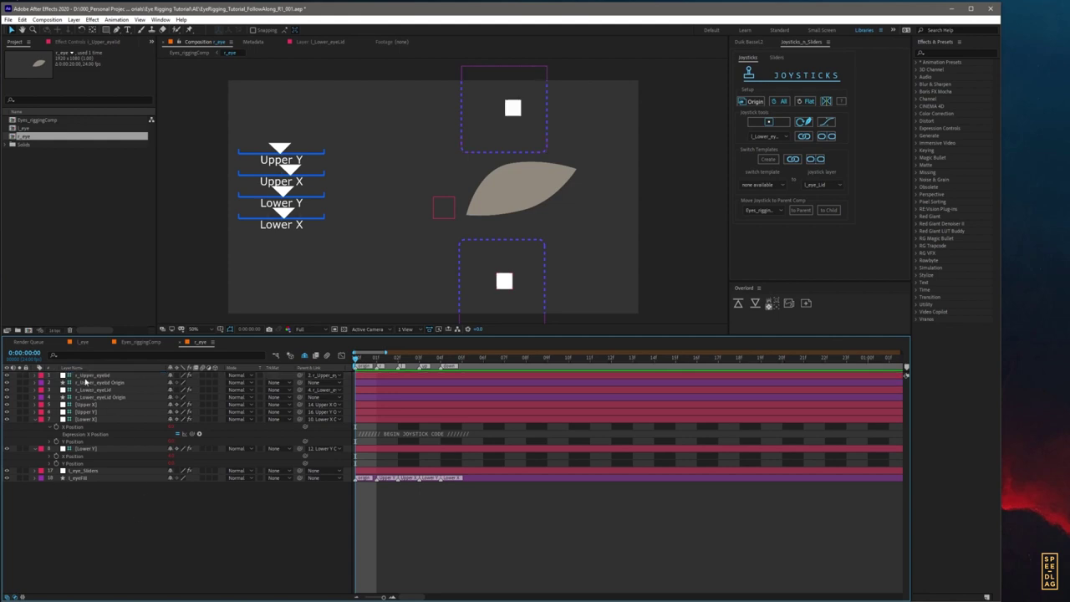
Step: Move the r_Upper_eyelid joystick from r_eye to the parent composition Eyes_riggingComp
left_click(91, 376)
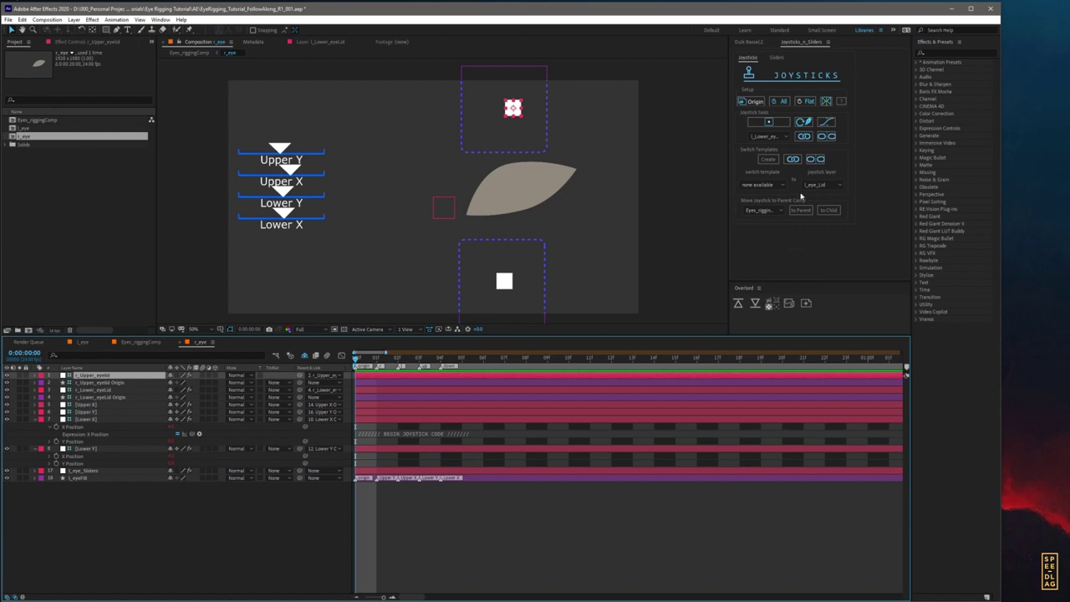
left_click(780, 211)
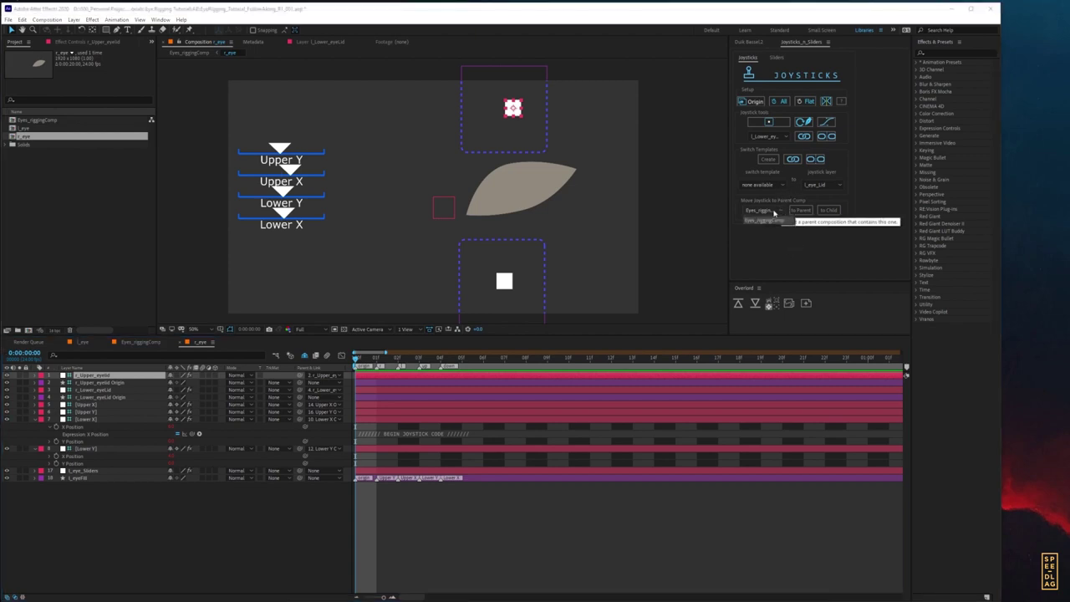
left_click(808, 246)
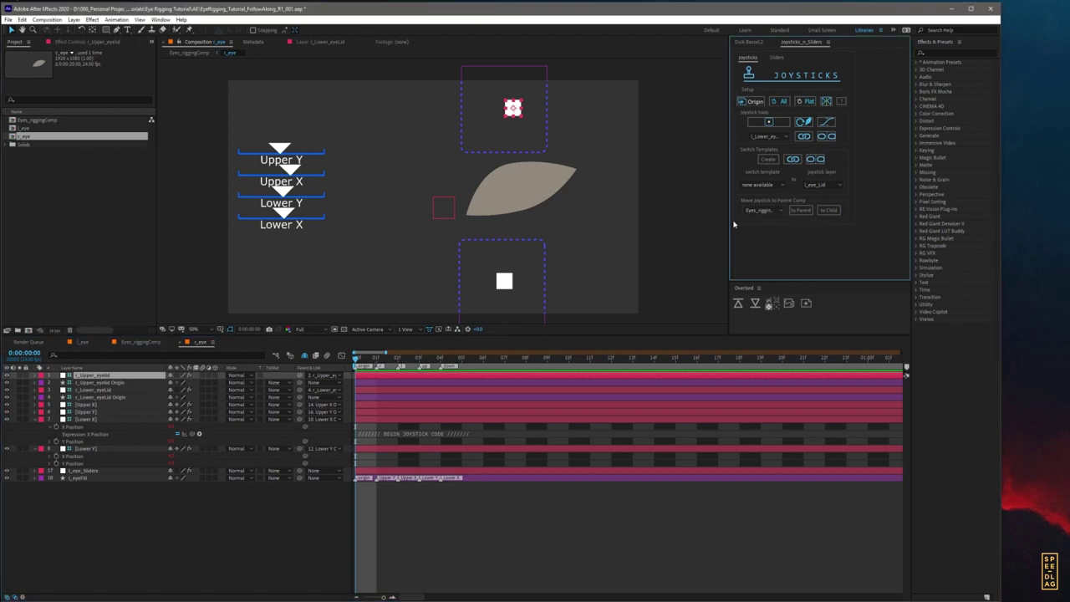
left_click(87, 376)
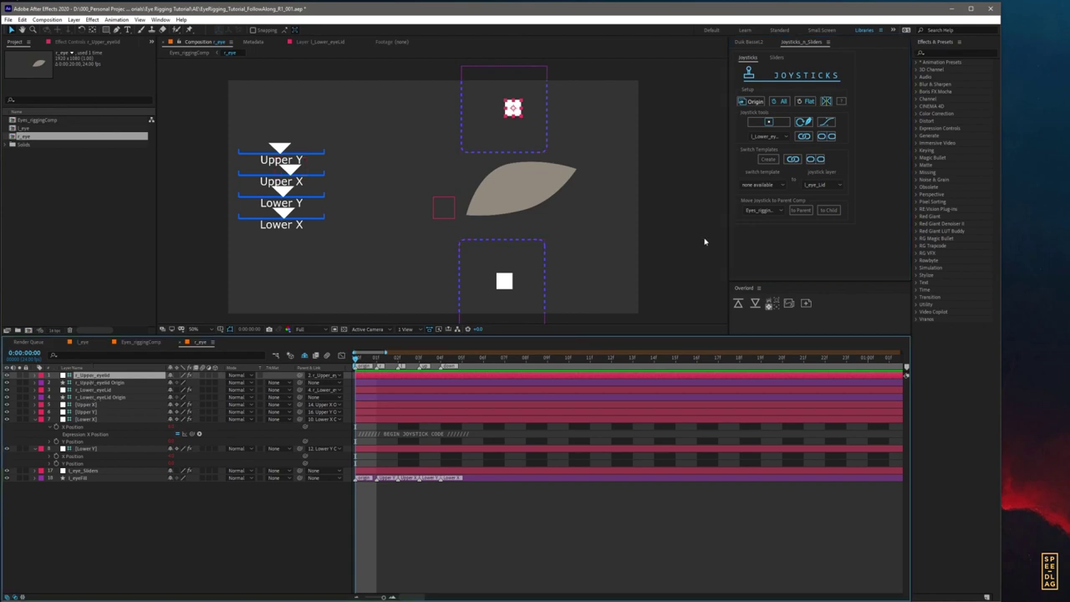
left_click(801, 210)
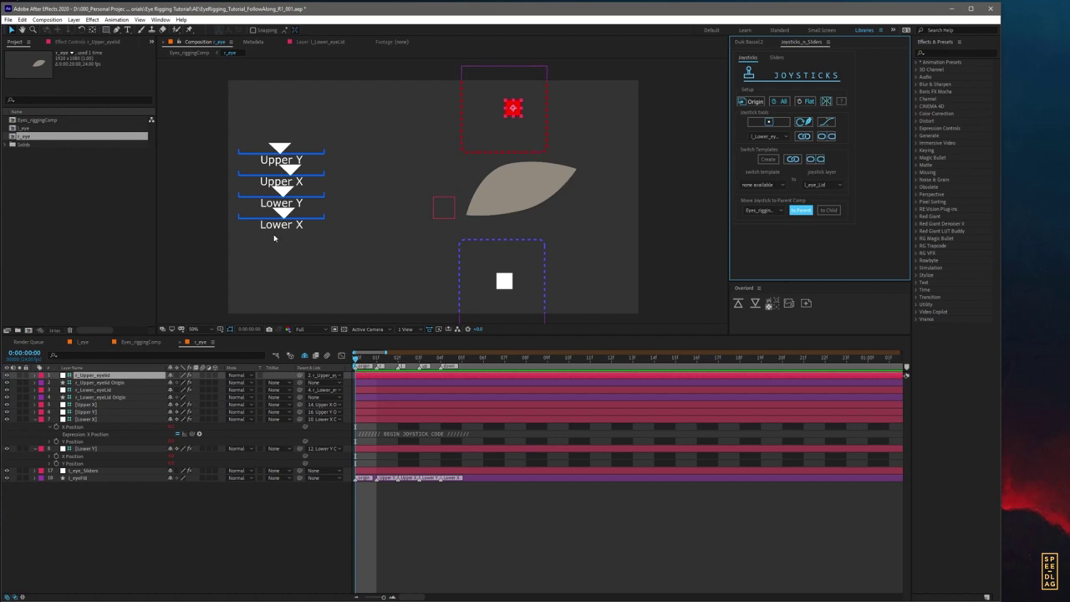
Step: Move the r_Lower_eyeLid joystick to the parent composition Eyes_riggingComp, and open that composition's timeline, placing it after r_eye
left_click(94, 390)
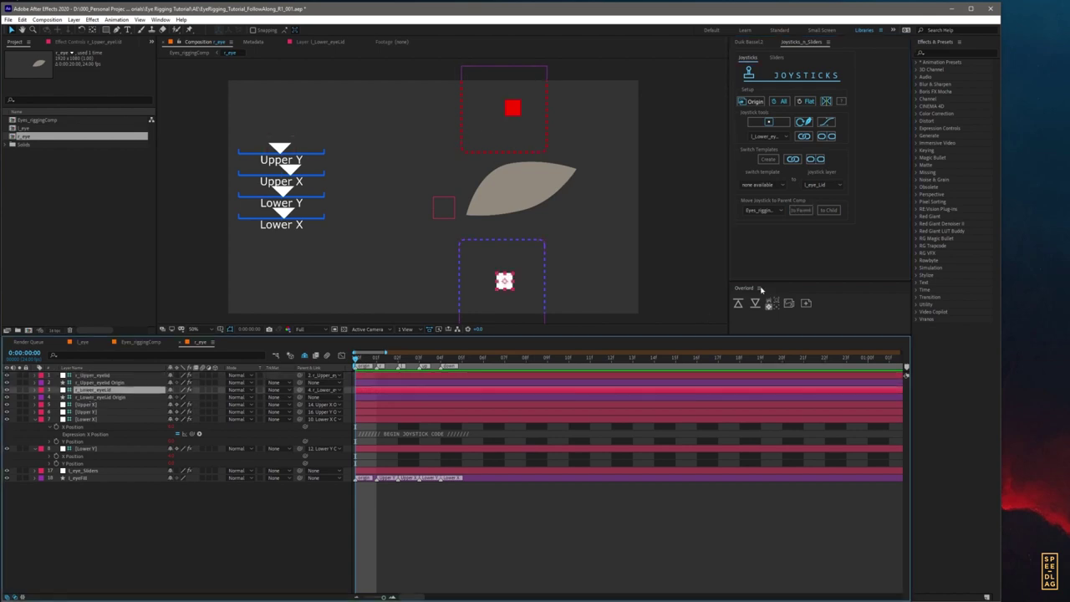
left_click(803, 210)
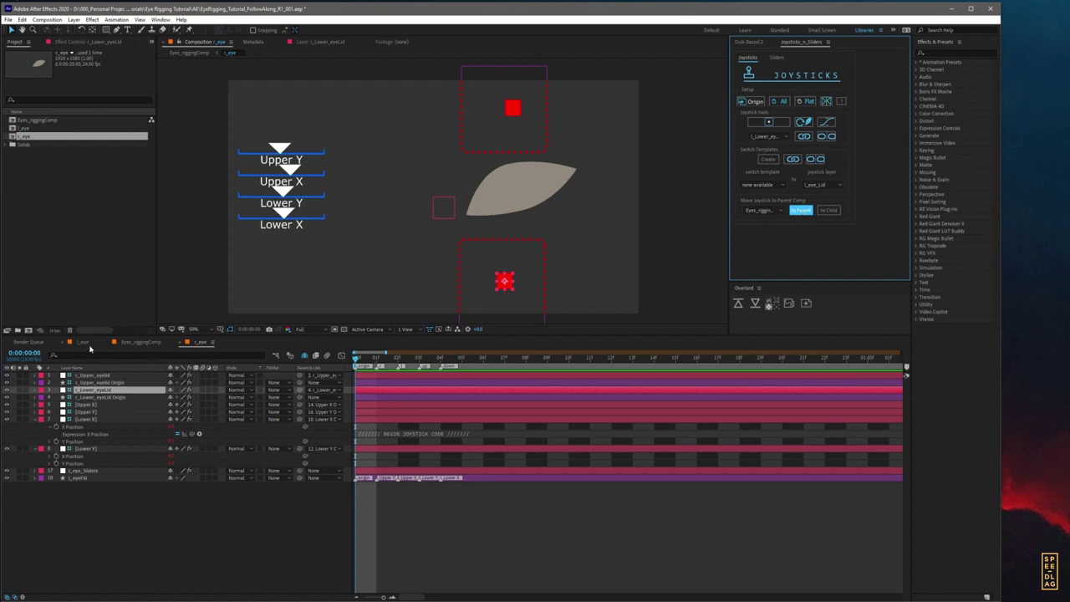
left_click(134, 343)
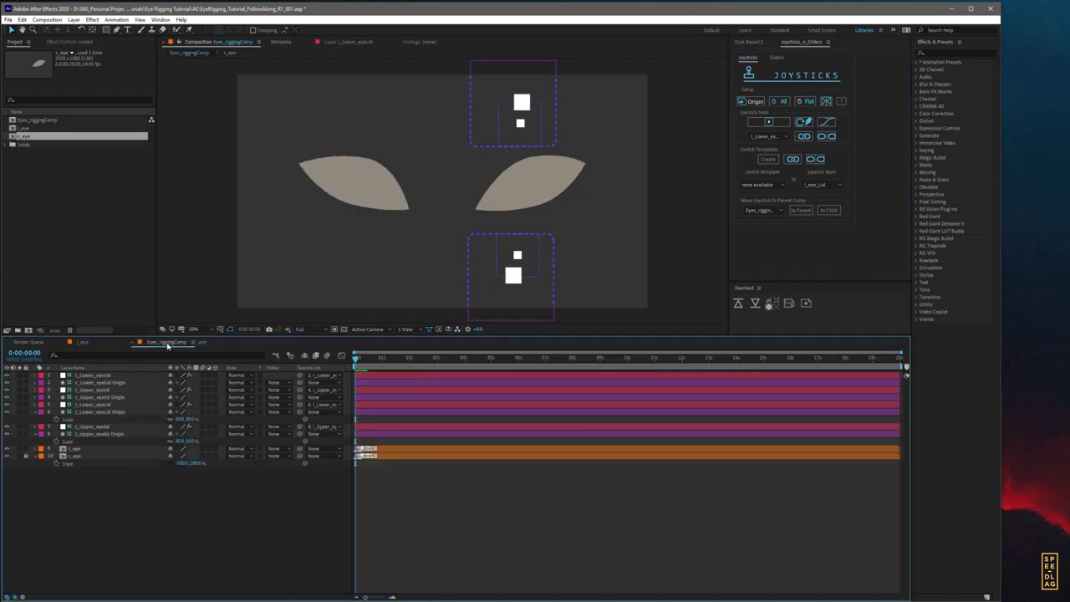
left_click_drag(167, 345, 199, 347)
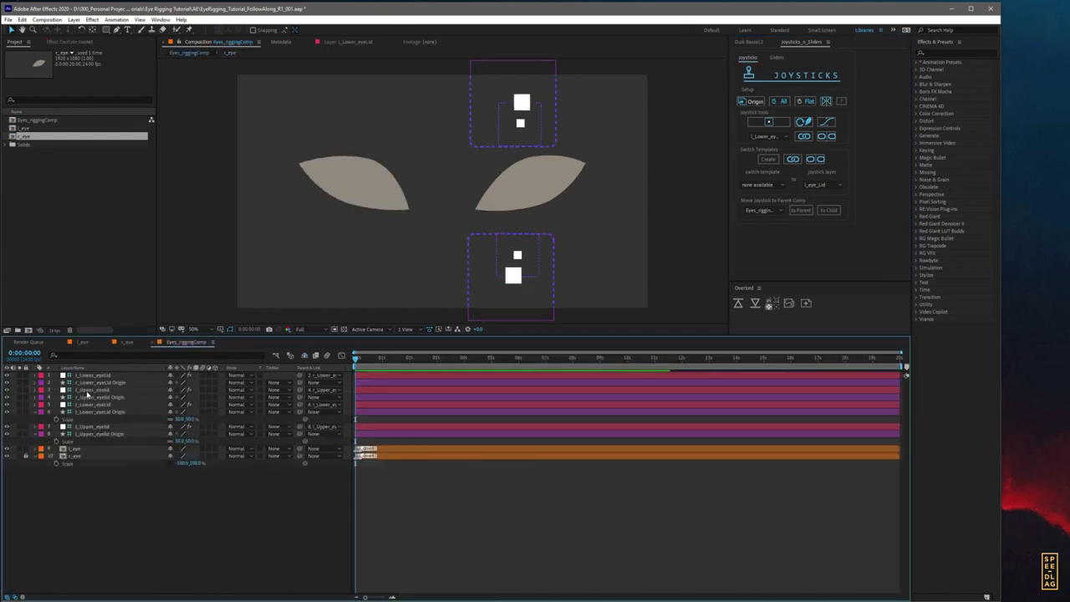
Step: Move the r_Upper_eyelid Origin and r_Lower_eyeLid Origin joysticks together across to the r_eye, one above and one below it
left_click(88, 396)
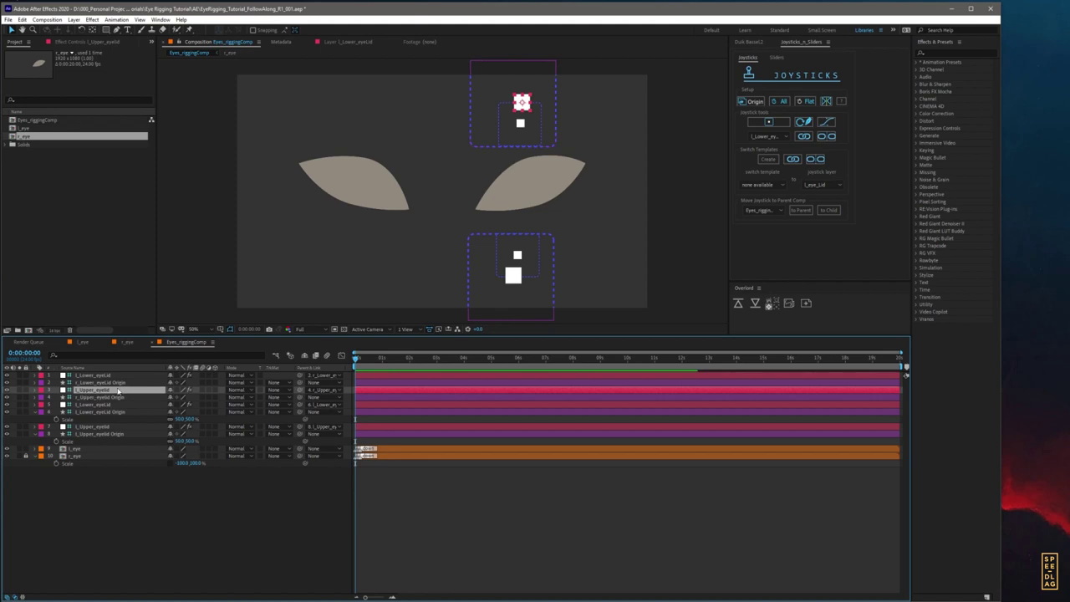
left_click(503, 266, "shift")
left_click_drag(485, 278, 329, 273)
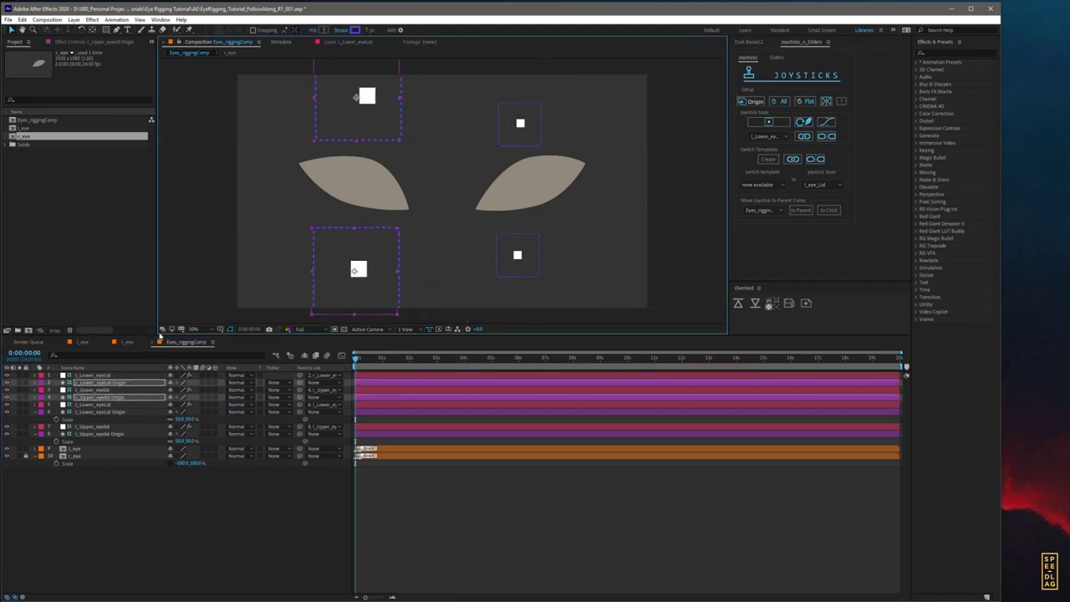
Step: Set the scale of the r_Upper_eyelid Origin and r_Lower_eyeLid Origin layers to 50%
key("s")
left_click_drag(179, 390, 175, 394)
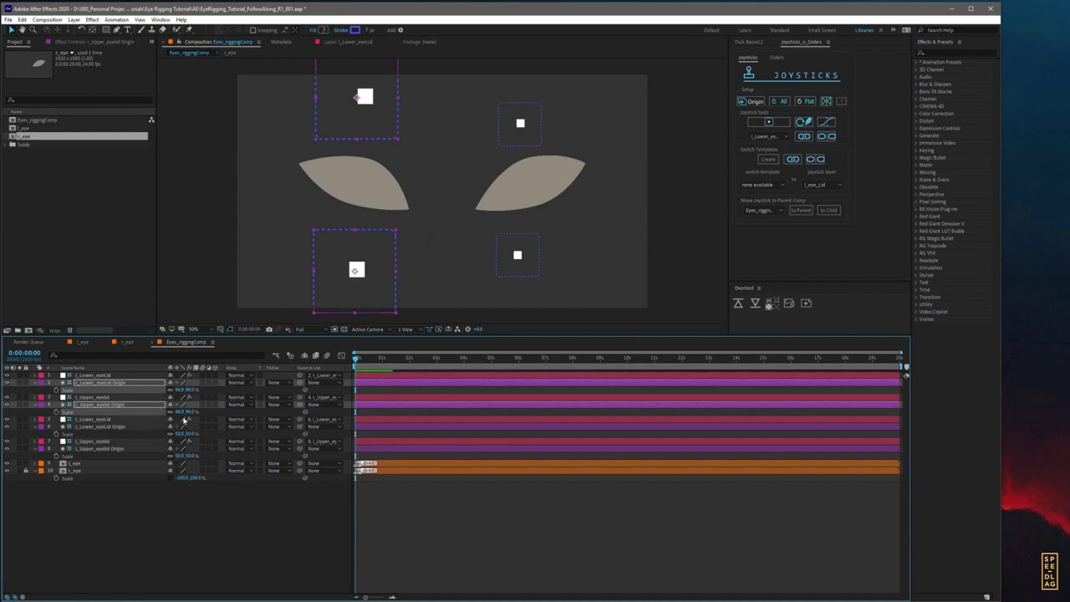
left_click(181, 390)
type("50")
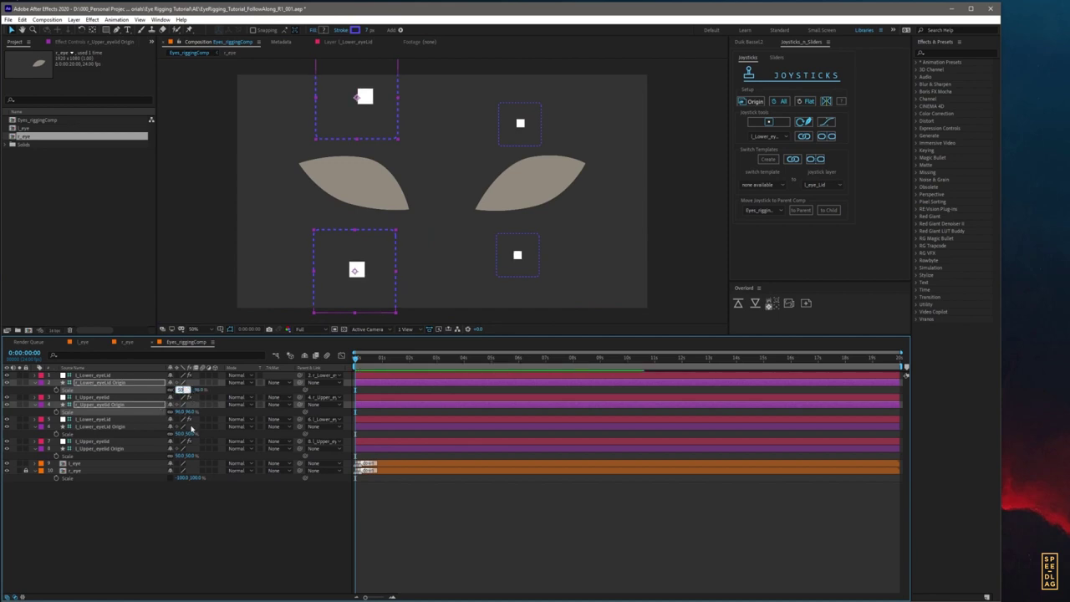
key("Return")
Step: Lock the l_eye layer and move the r_eye's upper and lower joystick origins closer to the eye, level with the l_eye's joysticks
left_click(442, 139)
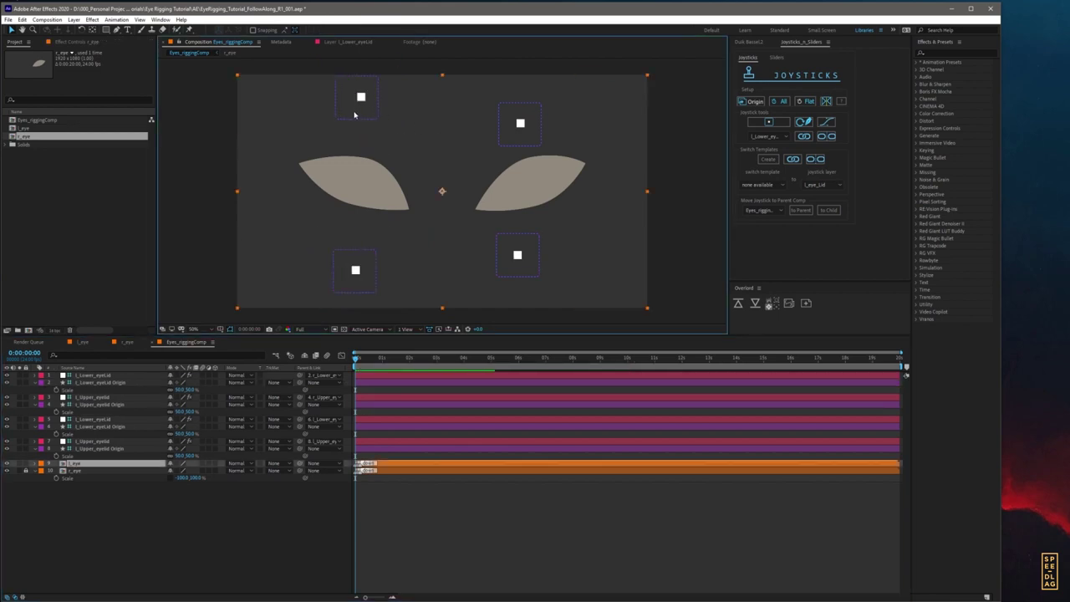
left_click(28, 463)
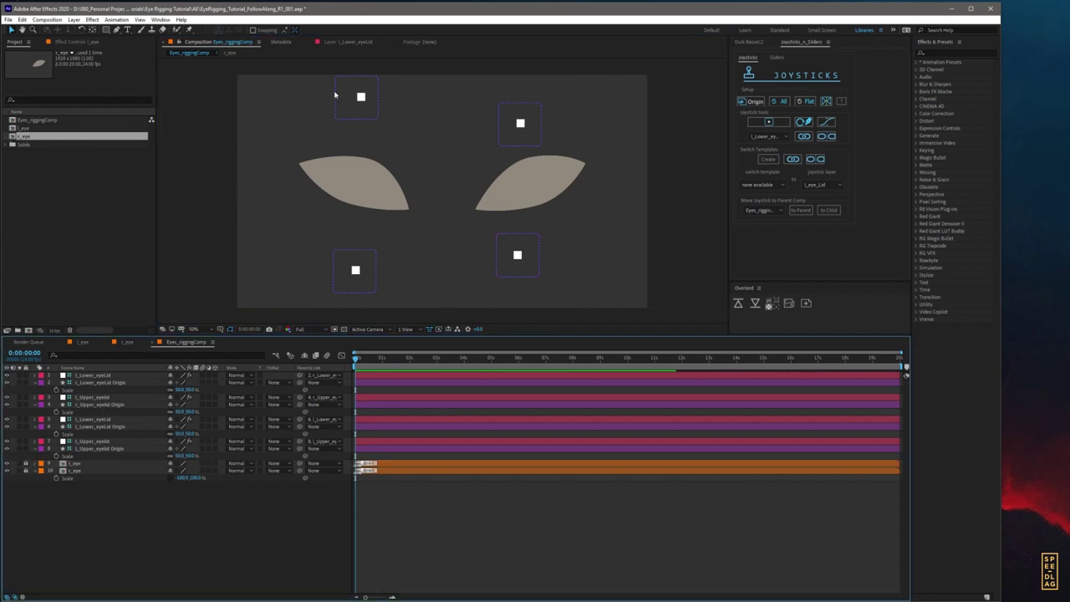
left_click_drag(334, 94, 335, 120)
left_click_drag(342, 265, 344, 251)
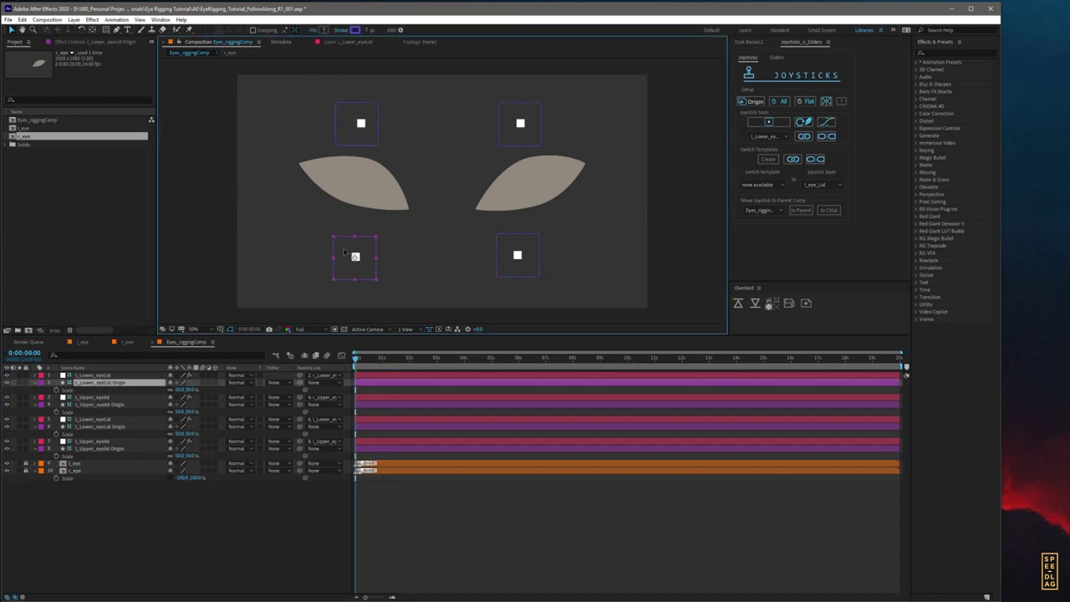
Step: Test the upper eyelid joysticks of both eyes and undo the test movements
mouse_move(360, 124)
left_mouse_down()
mouse_move(349, 124)
mouse_move(368, 120)
left_mouse_up()
left_click(520, 125)
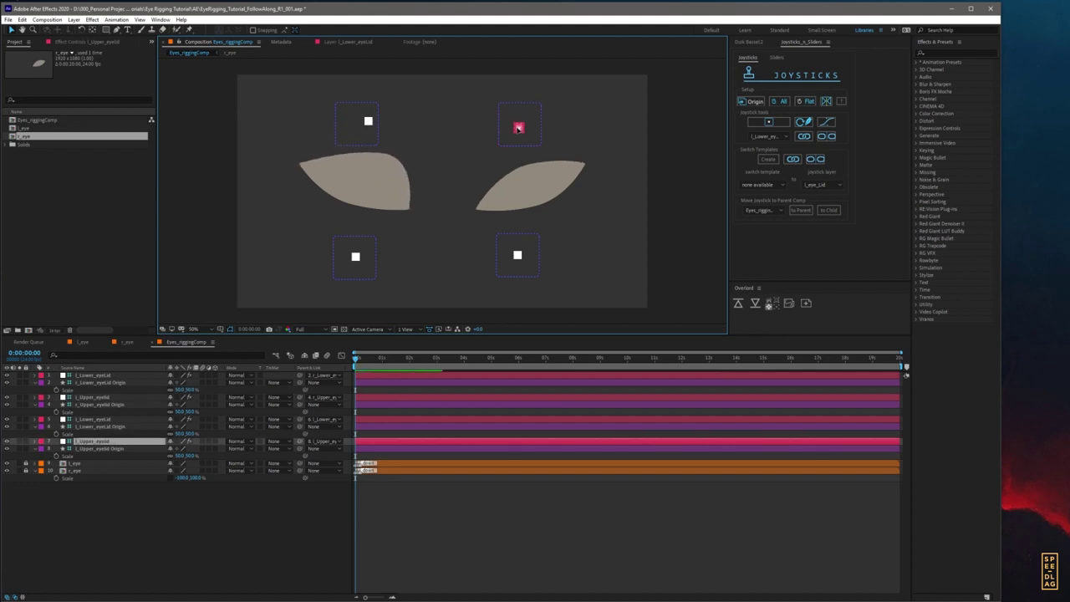
mouse_move(518, 128)
left_mouse_down()
mouse_move(511, 109)
mouse_move(517, 135)
left_mouse_up()
left_click_drag(519, 120, 522, 135)
key("ctrl+z")
key("ctrl+z")
key("ctrl+z")
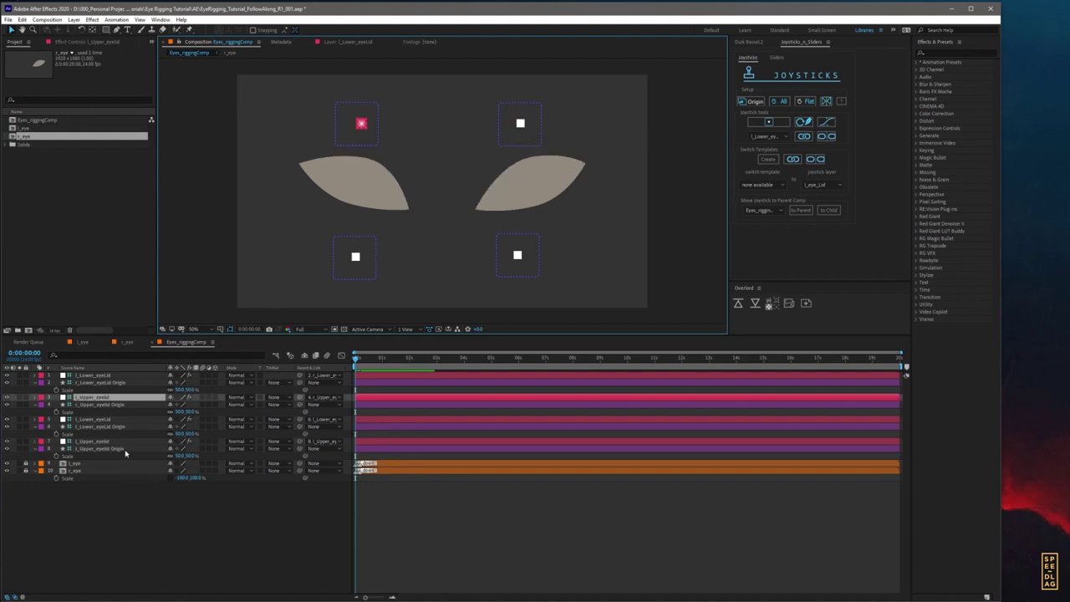
Step: Nudge the r_Lower_eyeLid Origin up to line up with the l_eye's lower joystick, and collapse the origin layers' scale properties
left_click(339, 269)
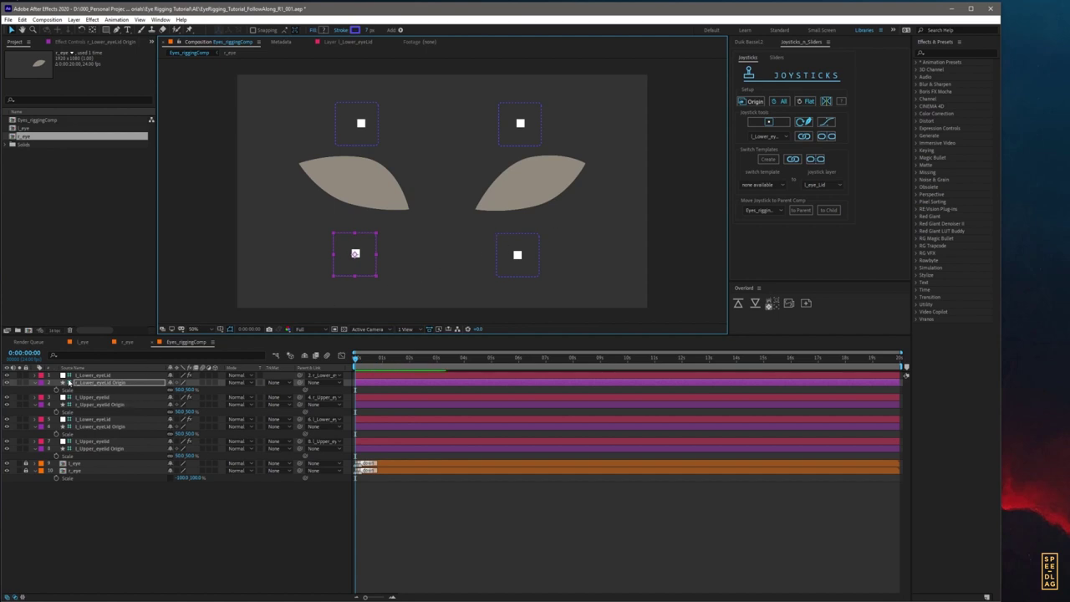
left_click(34, 382)
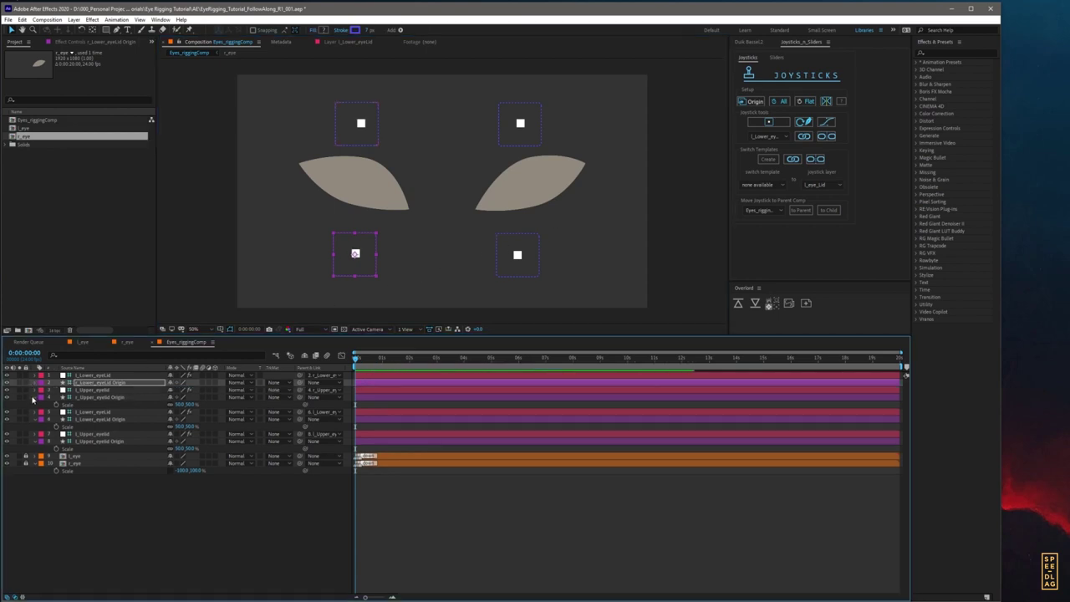
left_click(34, 397)
left_click(36, 411)
left_click(97, 479)
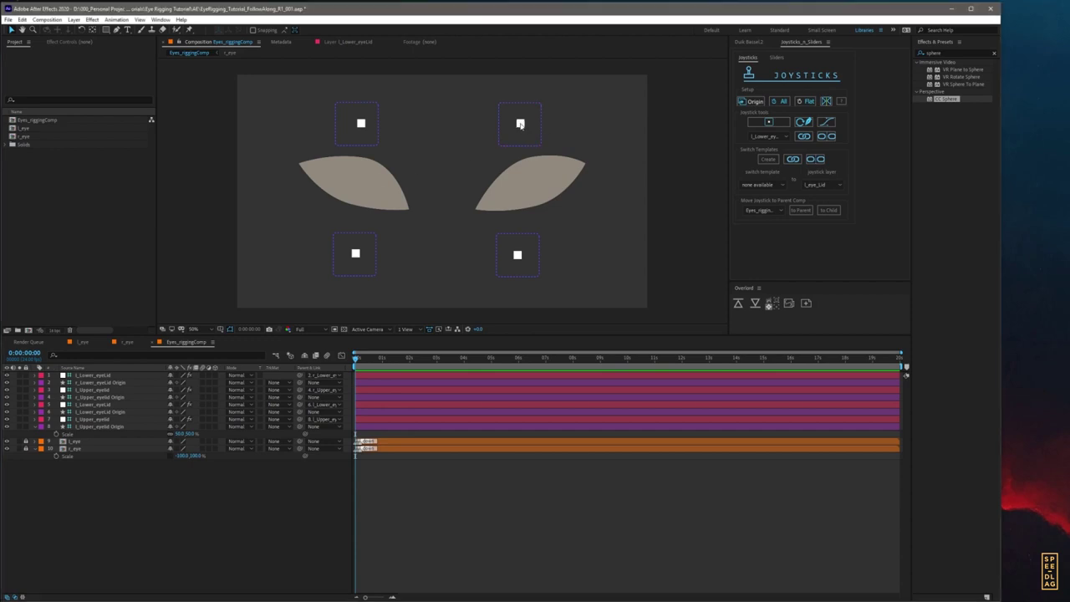
mouse_move(524, 125)
left_mouse_down()
mouse_move(516, 136)
mouse_move(516, 110)
mouse_move(520, 118)
left_mouse_up()
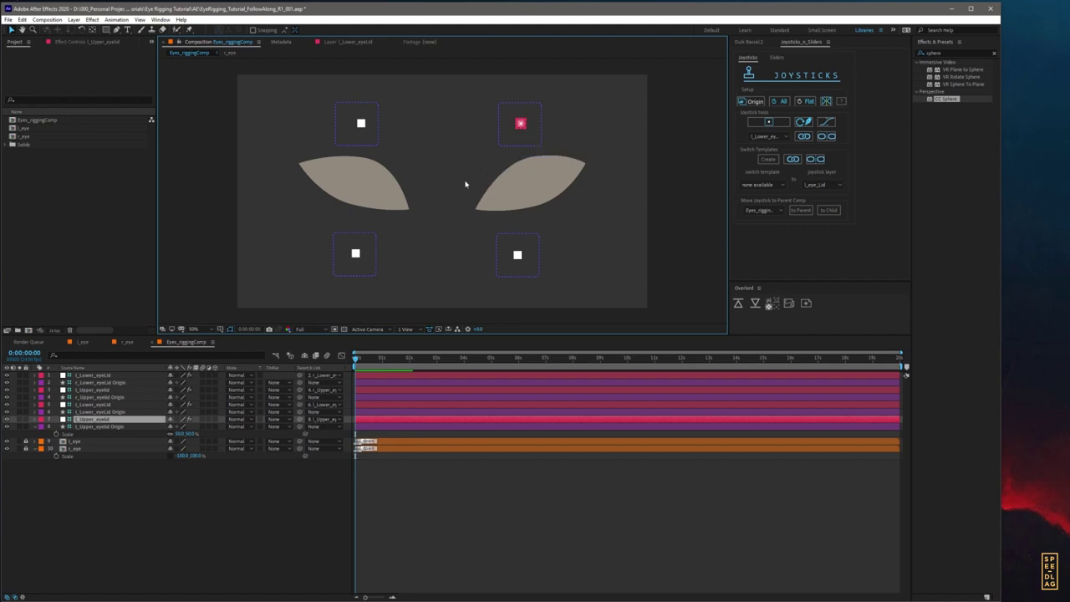
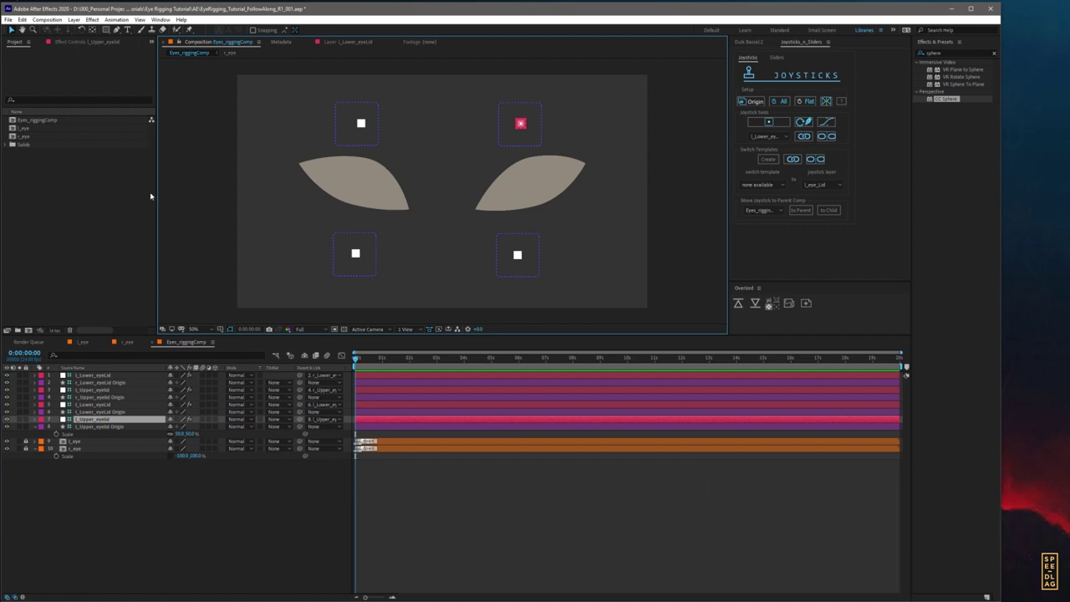
Step: Create a project folder named 000_Output
left_click(27, 161)
left_click(27, 121)
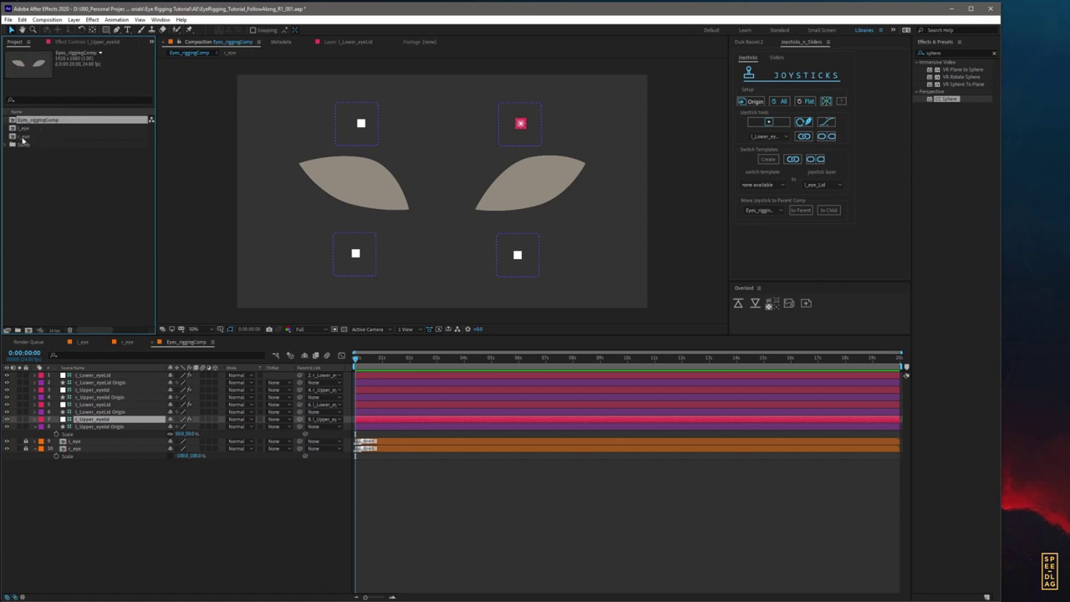
left_click(39, 301)
left_click(17, 331)
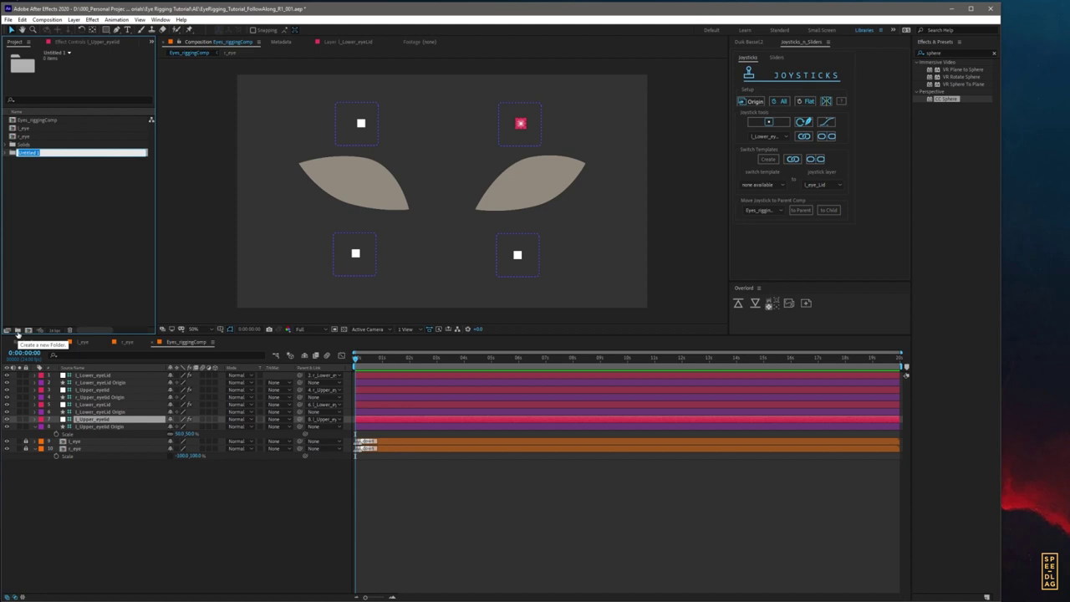
type("000_C")
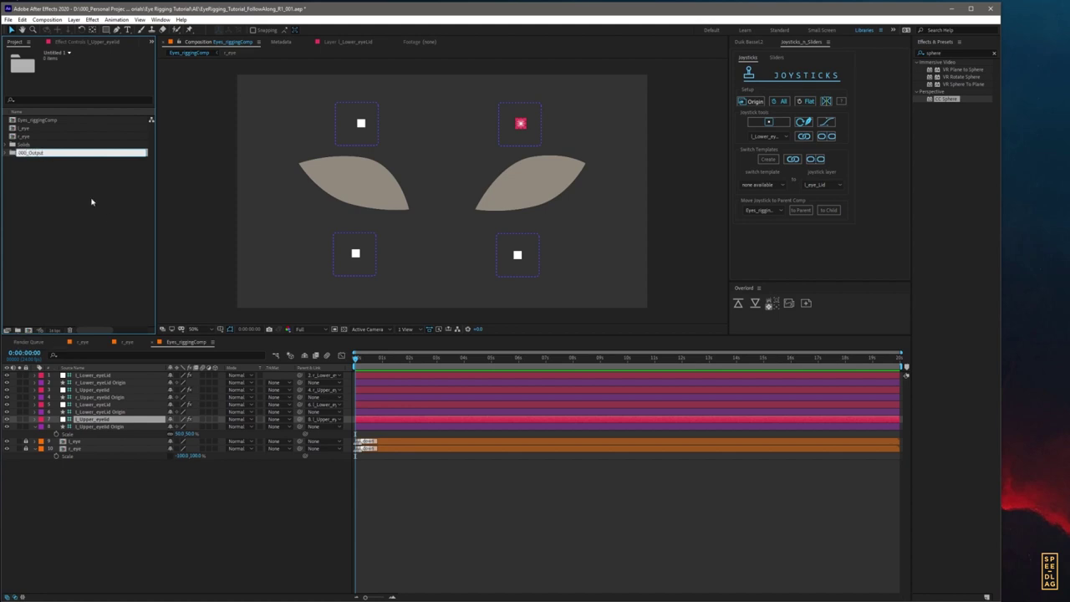
key("Return")
Step: Create a project folder named 001_Animation
left_click(18, 331)
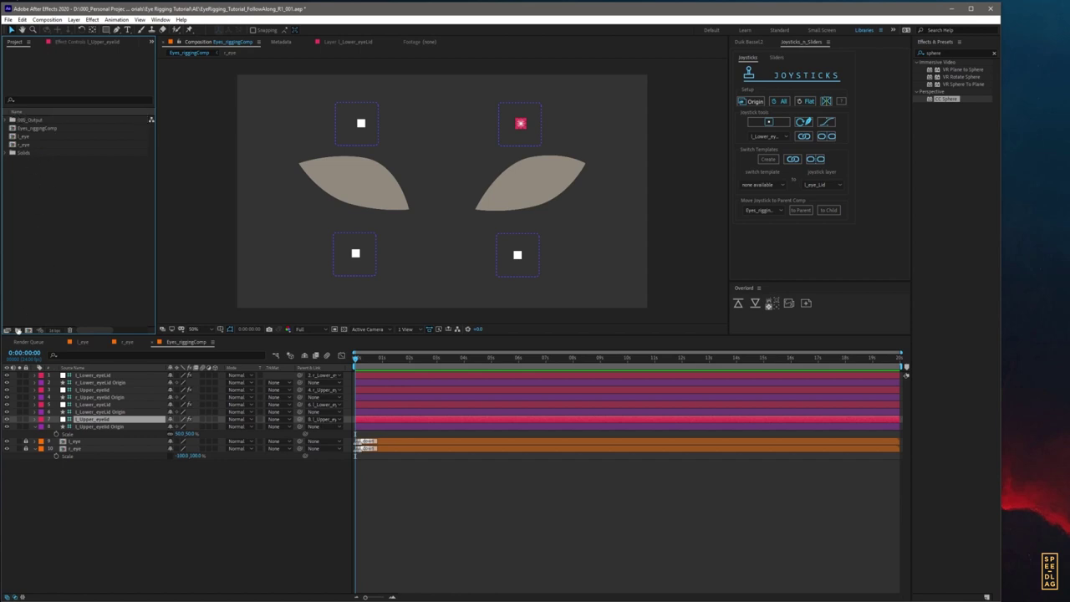
type("001_An")
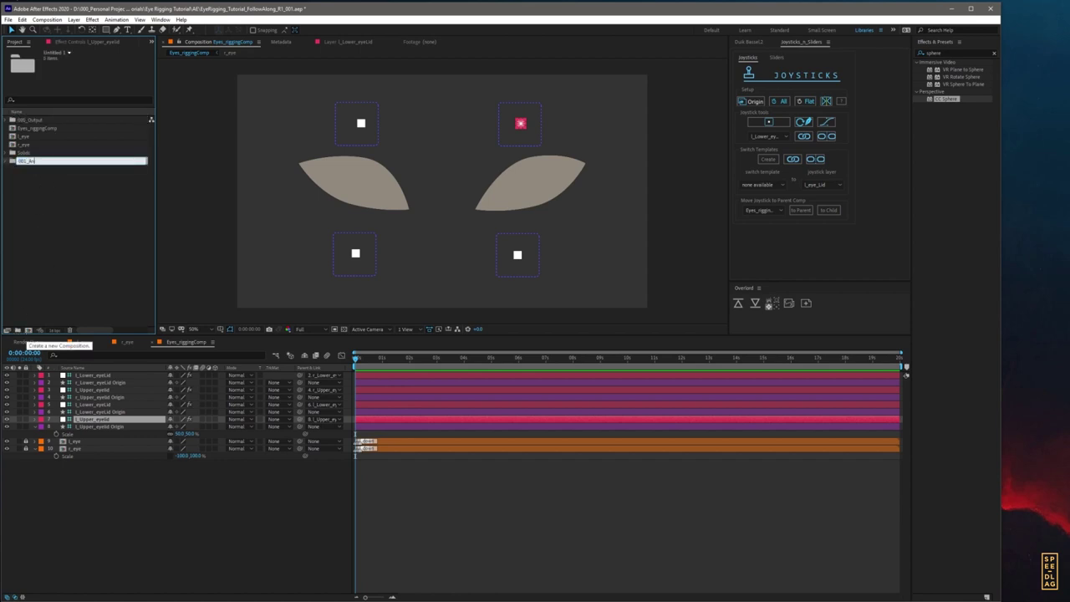
type("imation")
key("Return")
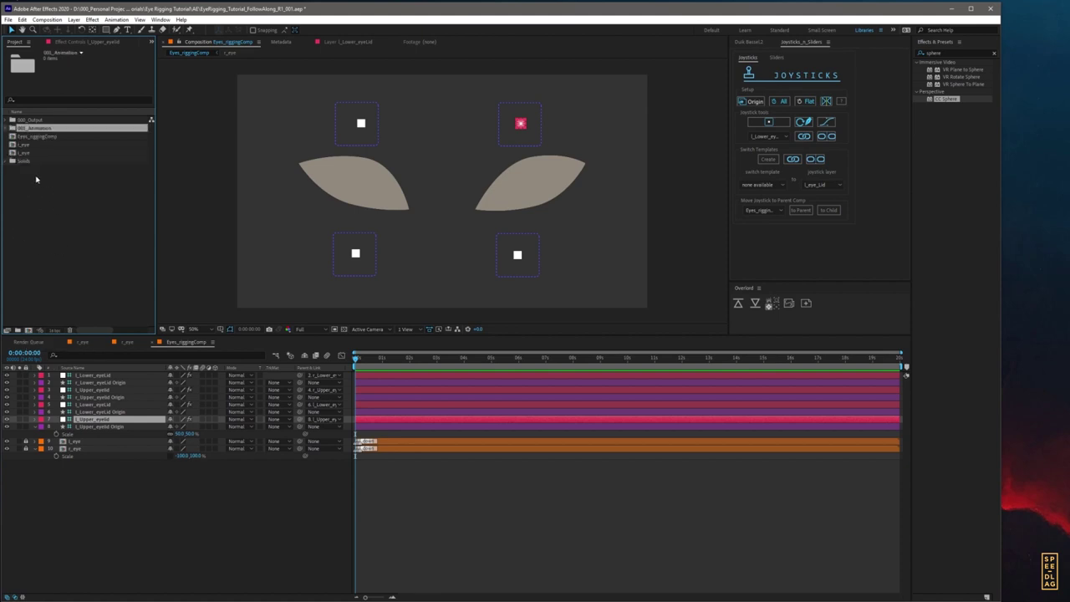
left_click(43, 207)
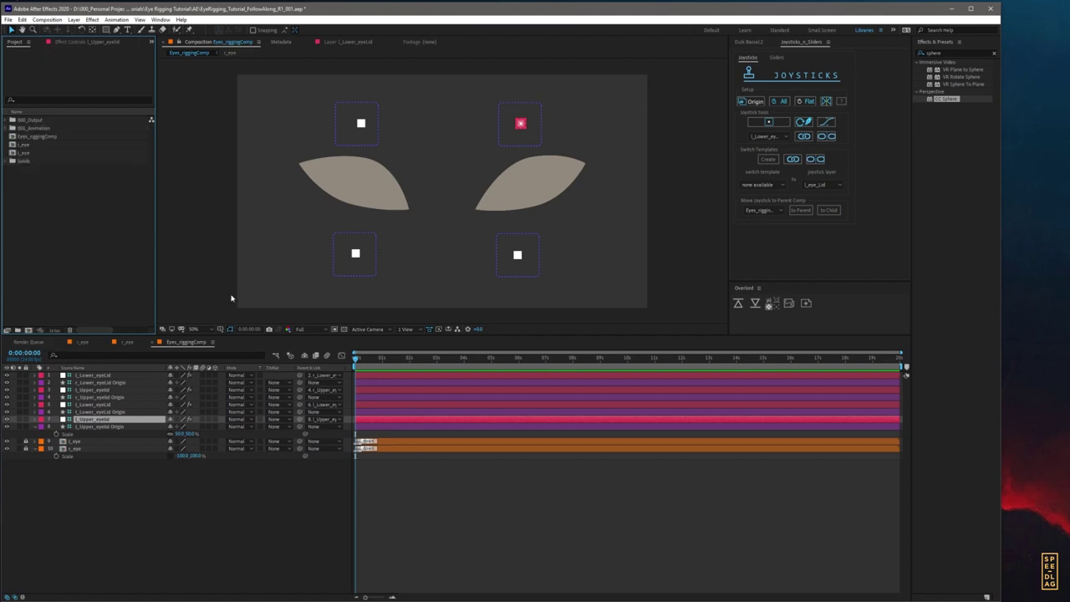
Step: Create a project folder named 002_Assets
left_click(20, 331)
type("0")
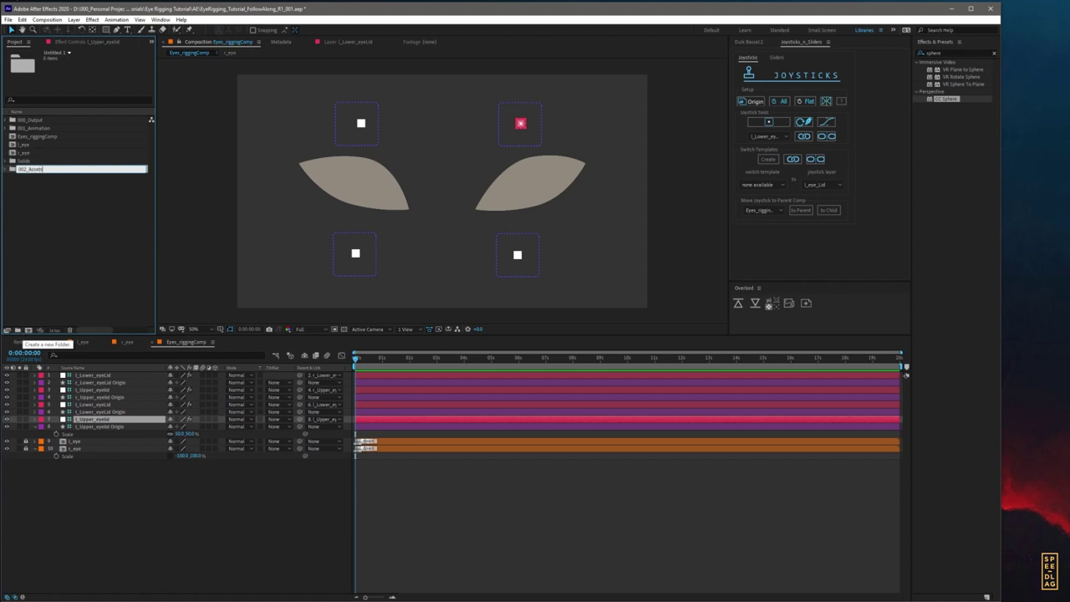
type("02_Assets")
key("Return")
Step: Move the compositions Eyes_riggingComp, l_eye and r_eye into the 001_Animation folder
left_click(20, 146)
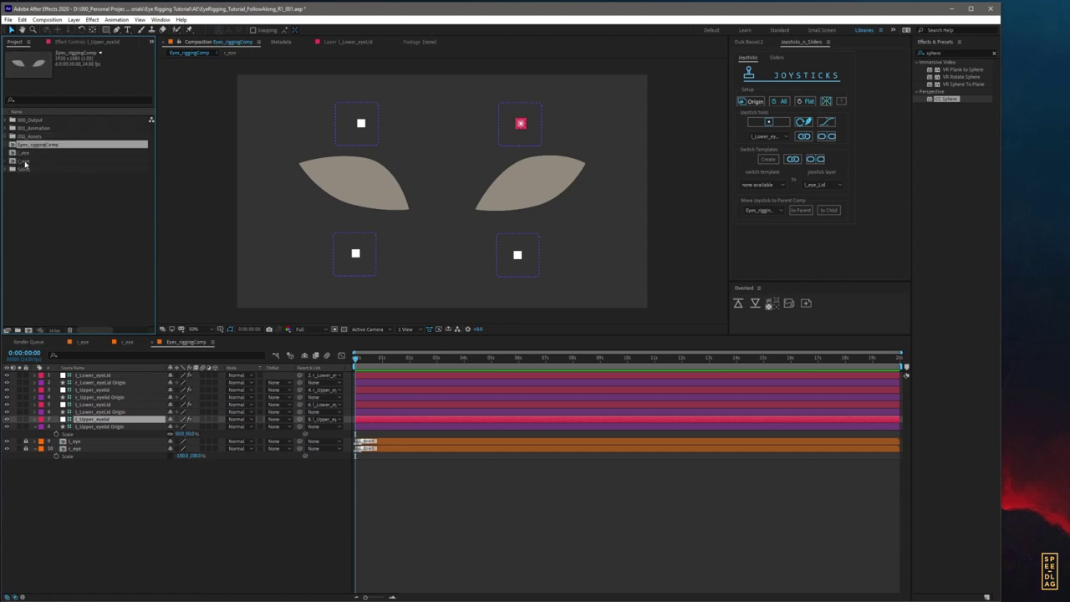
left_click(25, 161, "shift")
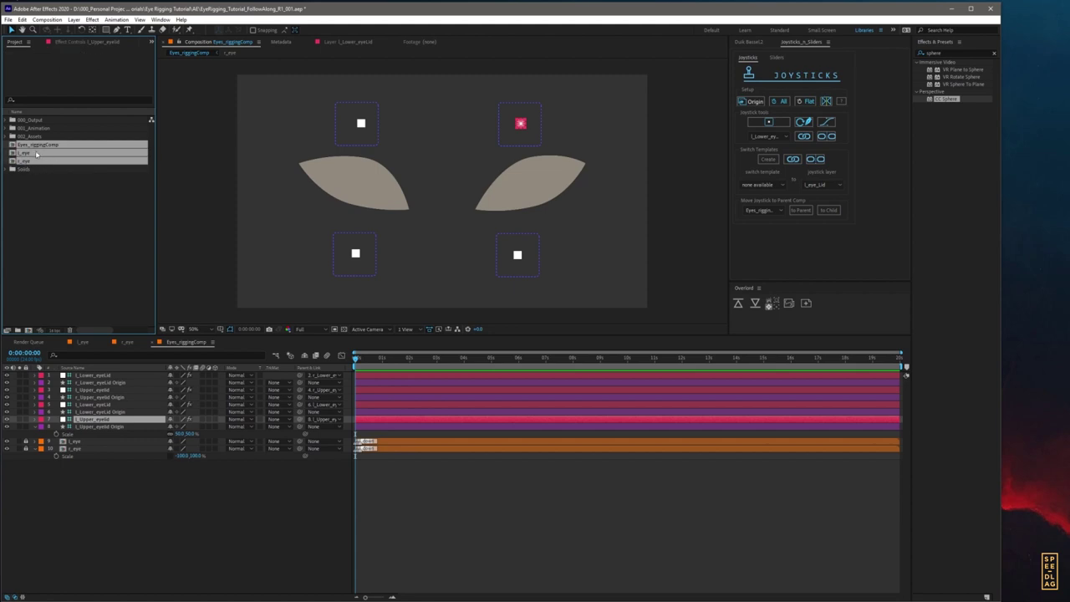
left_click(50, 199)
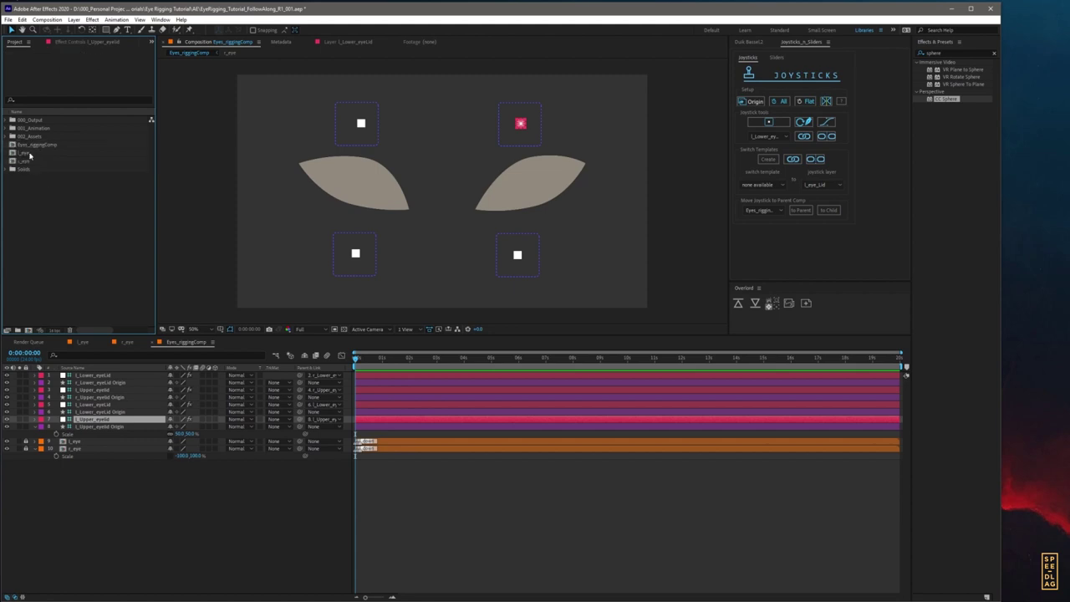
left_click(26, 144)
left_click(25, 160, "shift")
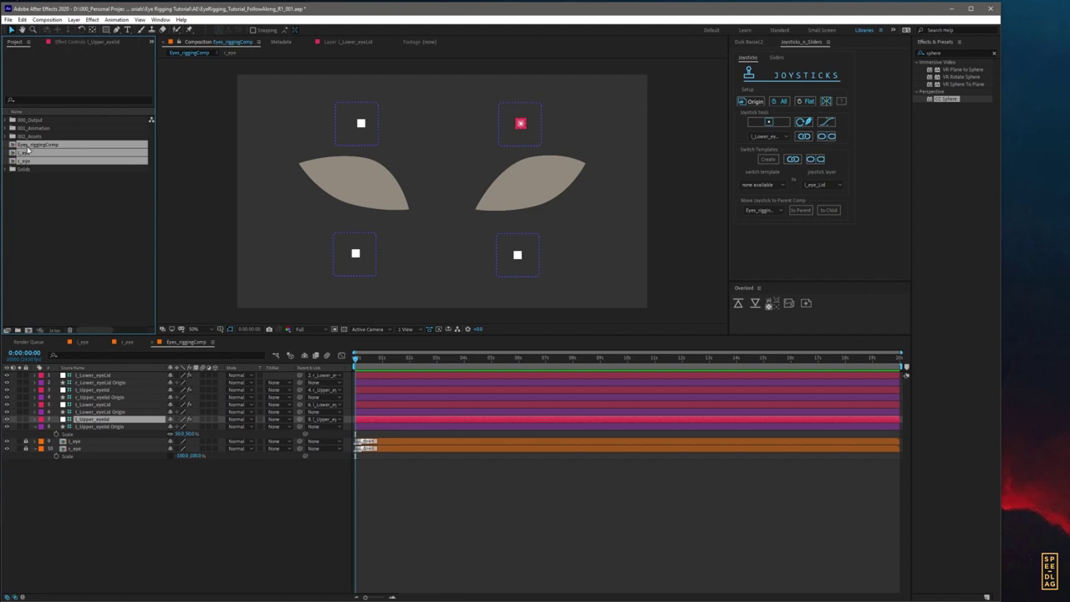
left_click_drag(28, 150, 31, 131)
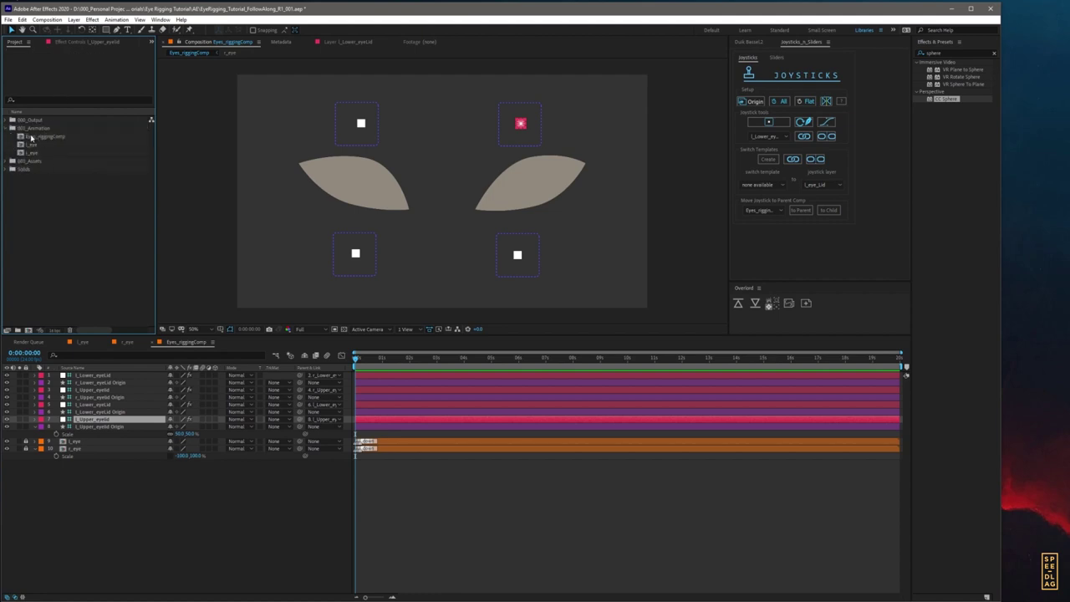
left_click(32, 137)
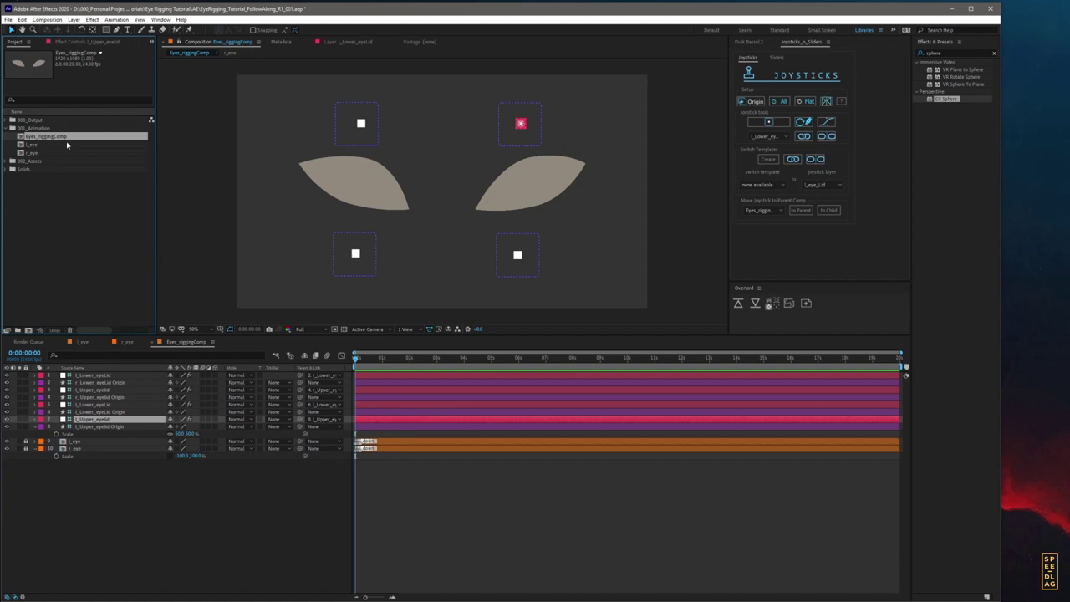
Step: Create a composition named Animation Comp in the 000_Output folder, keeping the default 1920 x 1080, 24 fps settings
left_click(7, 120)
left_click(27, 331)
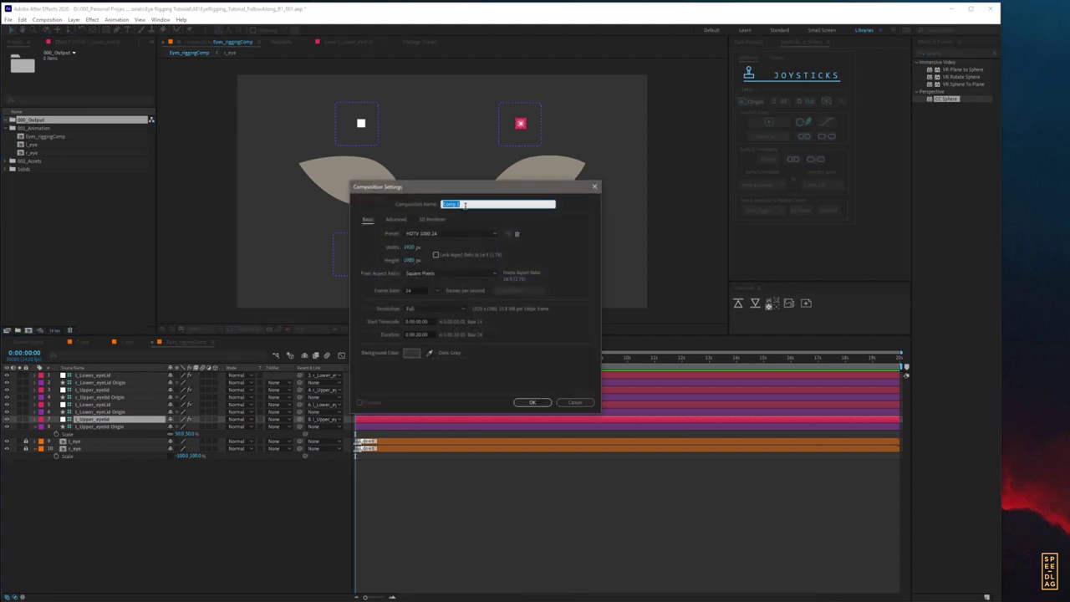
type("Animation Comp")
key("Return")
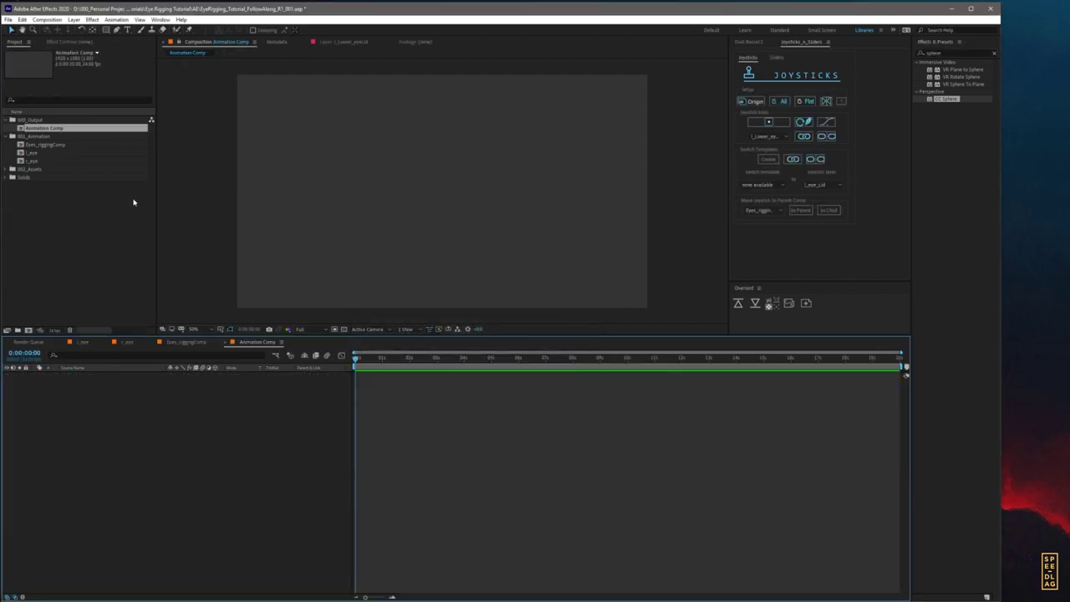
Step: Open Eyes_riggingComp and create a composition named Mapping Comp in the 001_Animation folder
left_click(28, 146)
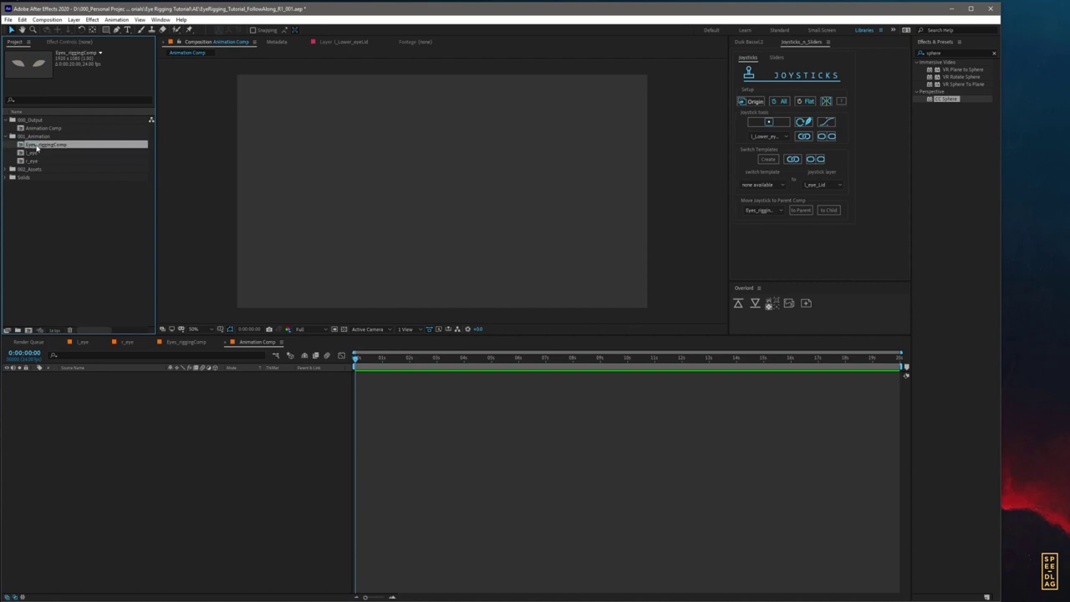
double_click(33, 147)
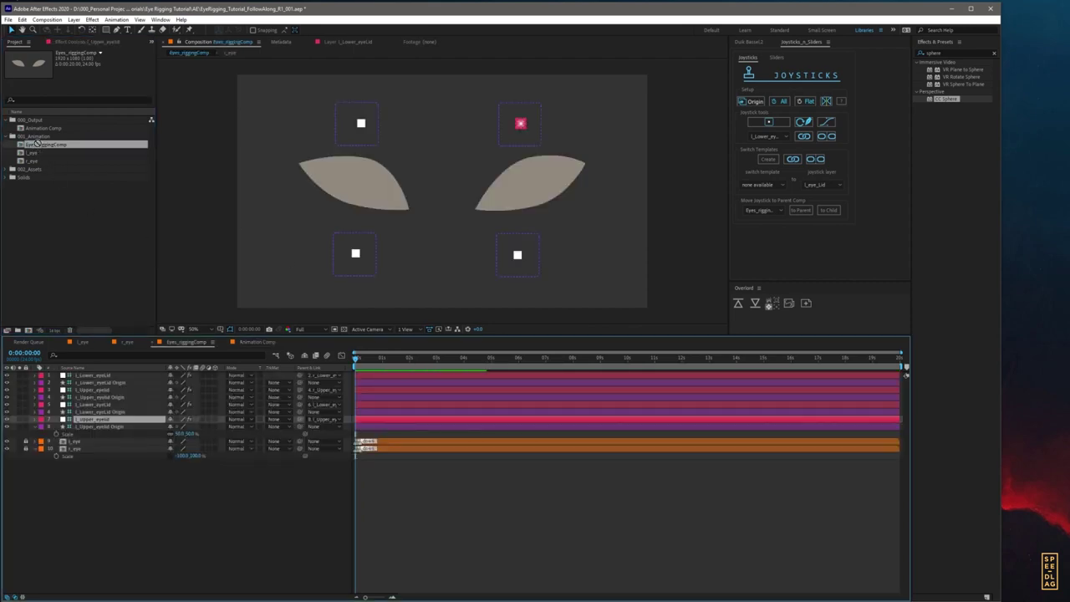
left_click_drag(38, 147, 29, 331)
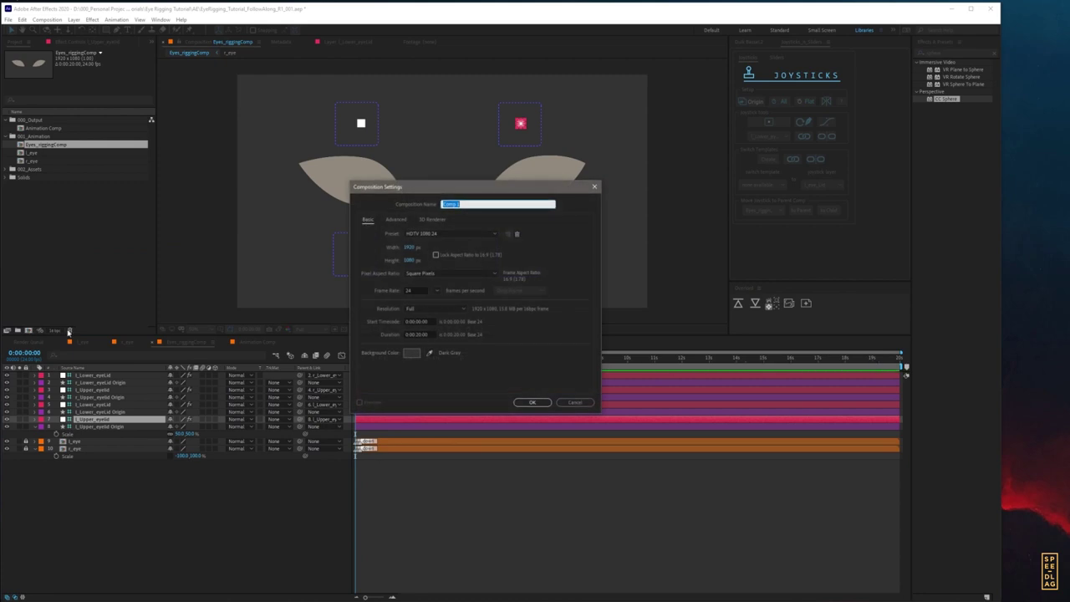
type("Mapping Comp")
key("Return")
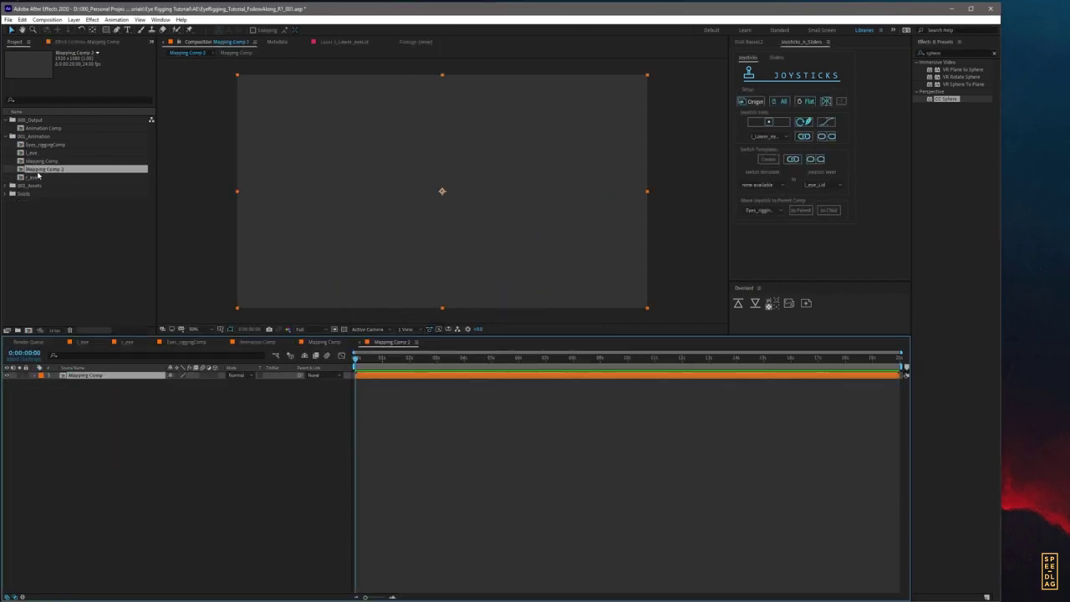
Step: Delete the surplus composition Mapping Comp 2 and select Mapping Comp in the project
key("Delete")
left_click(30, 163)
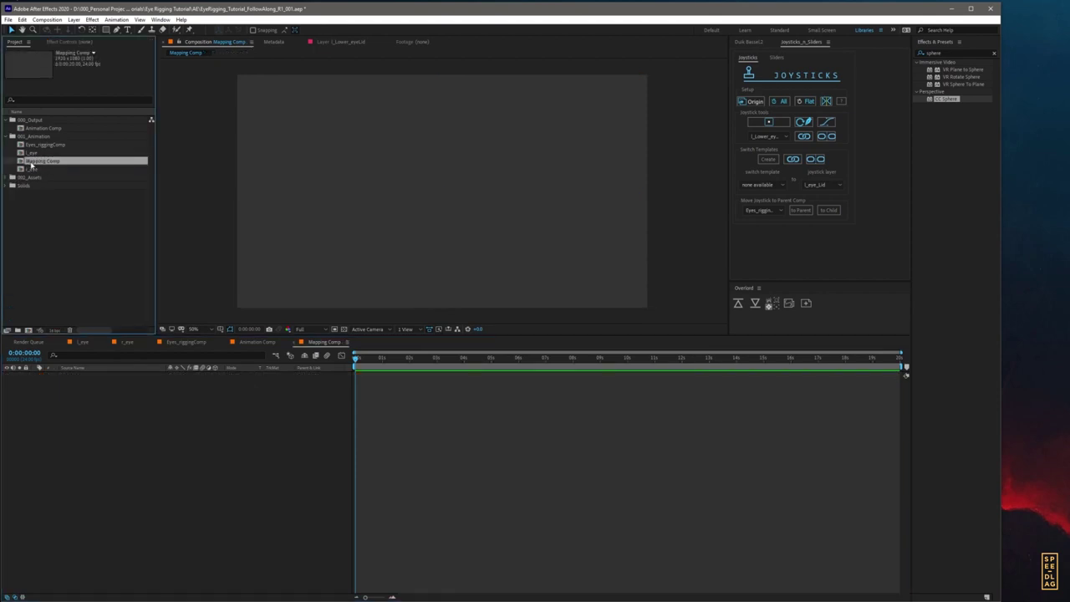
left_click_drag(30, 165, 42, 146)
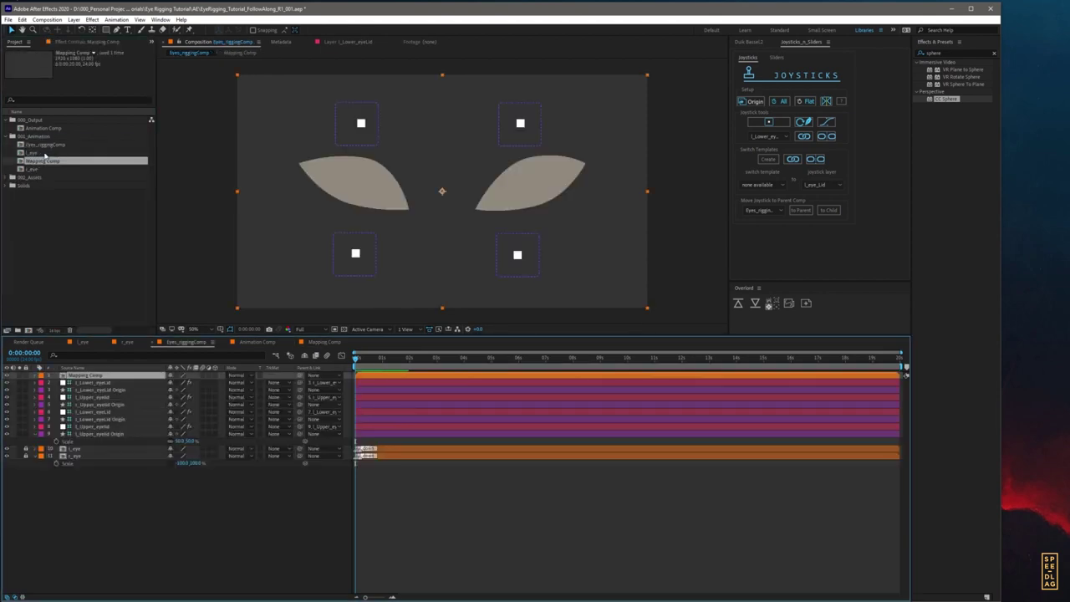
left_click(41, 145)
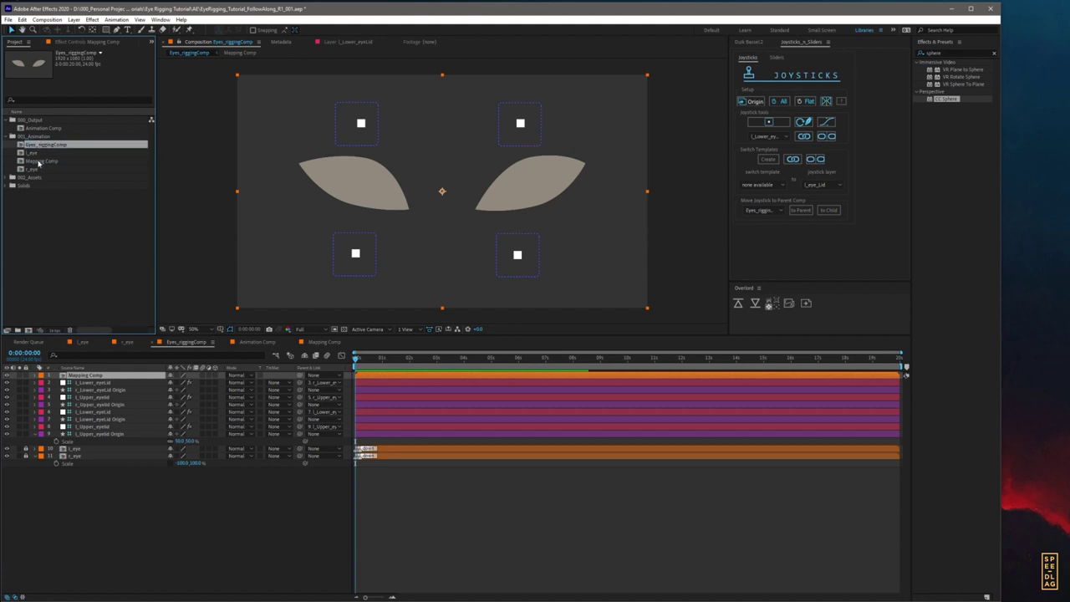
double_click(38, 162)
left_click_drag(43, 146, 172, 439)
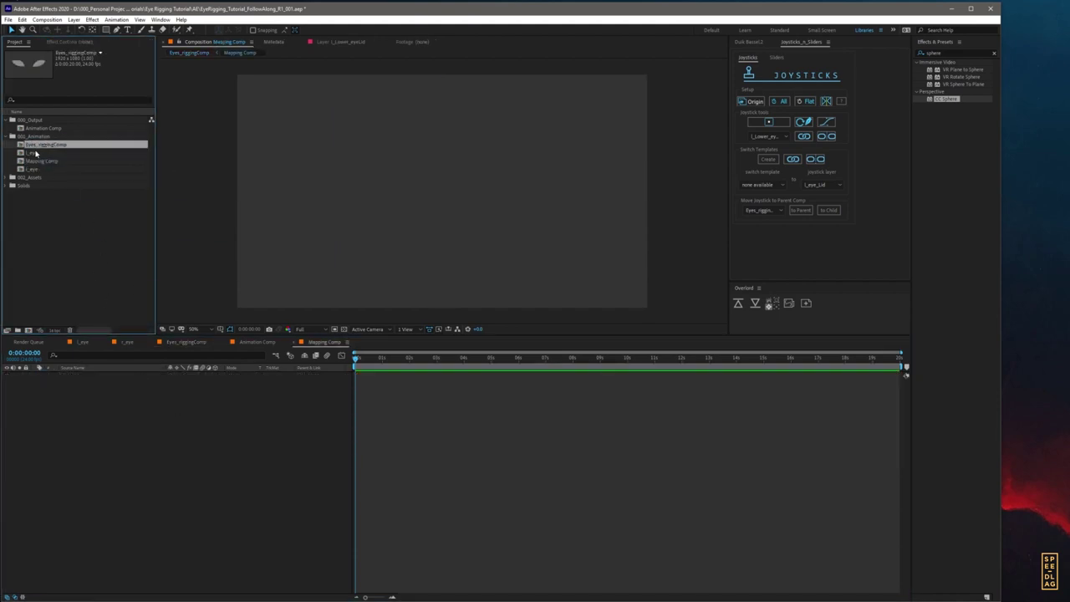
double_click(40, 145)
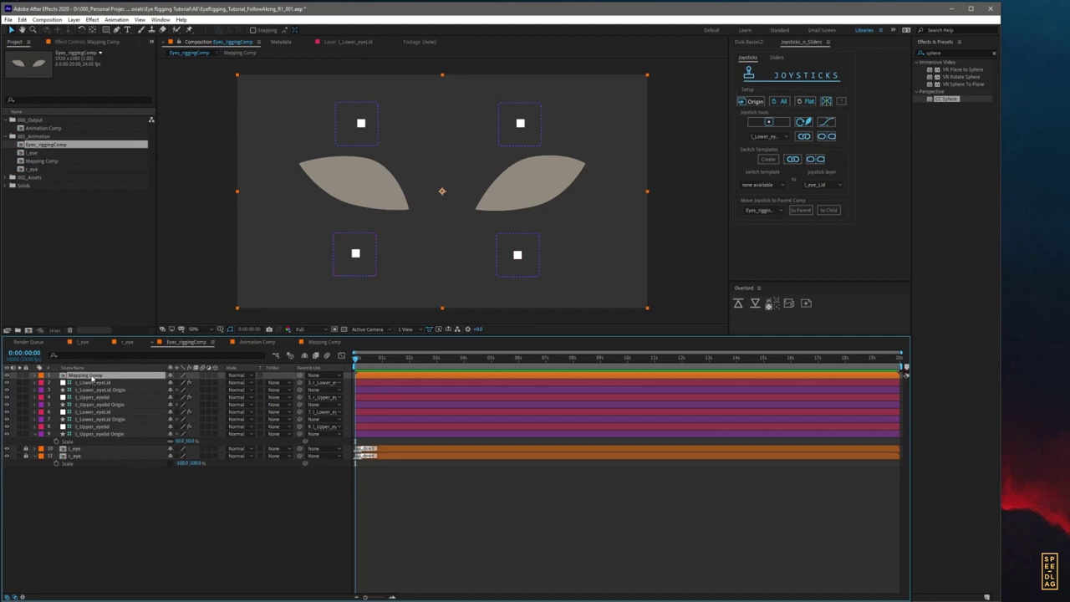
key("Delete")
Step: Open Mapping Comp, nest Eyes_riggingComp in it as a layer, and scrub through the first three seconds to check it
double_click(38, 161)
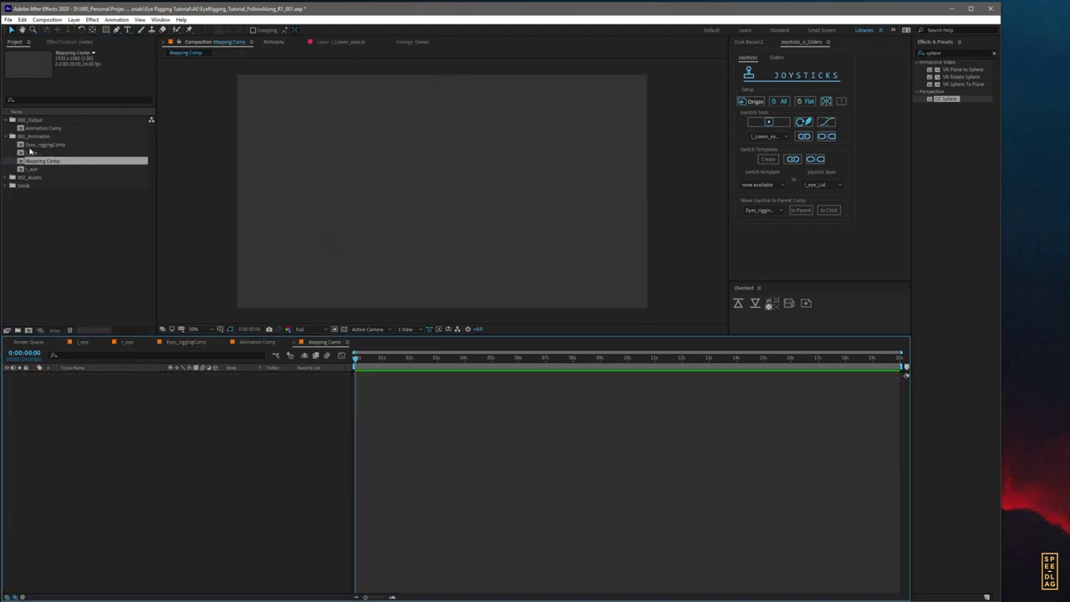
left_click_drag(40, 146, 134, 428)
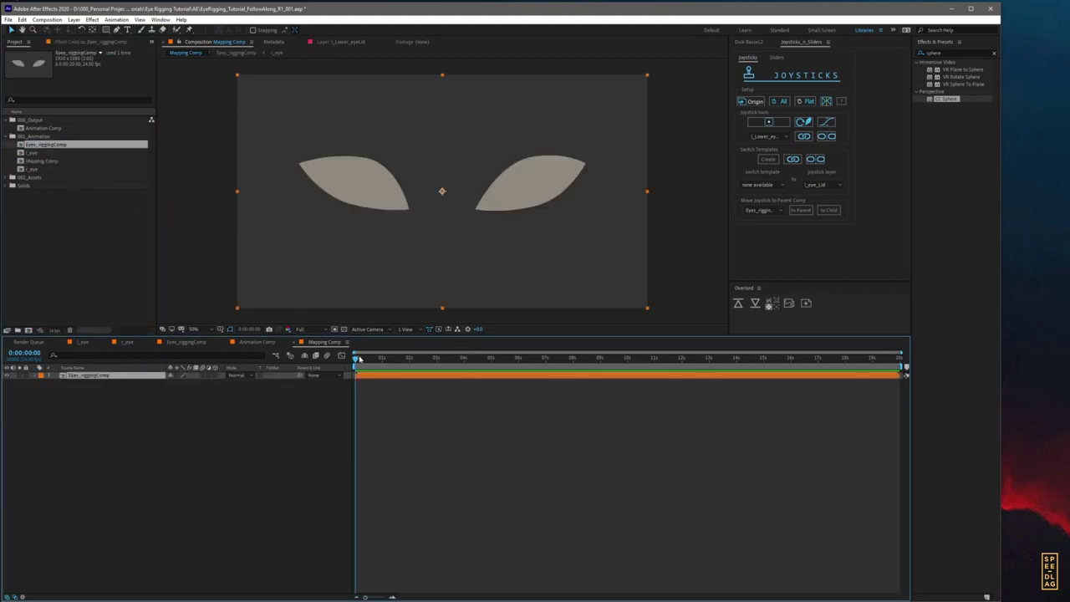
left_click_drag(366, 365, 449, 383)
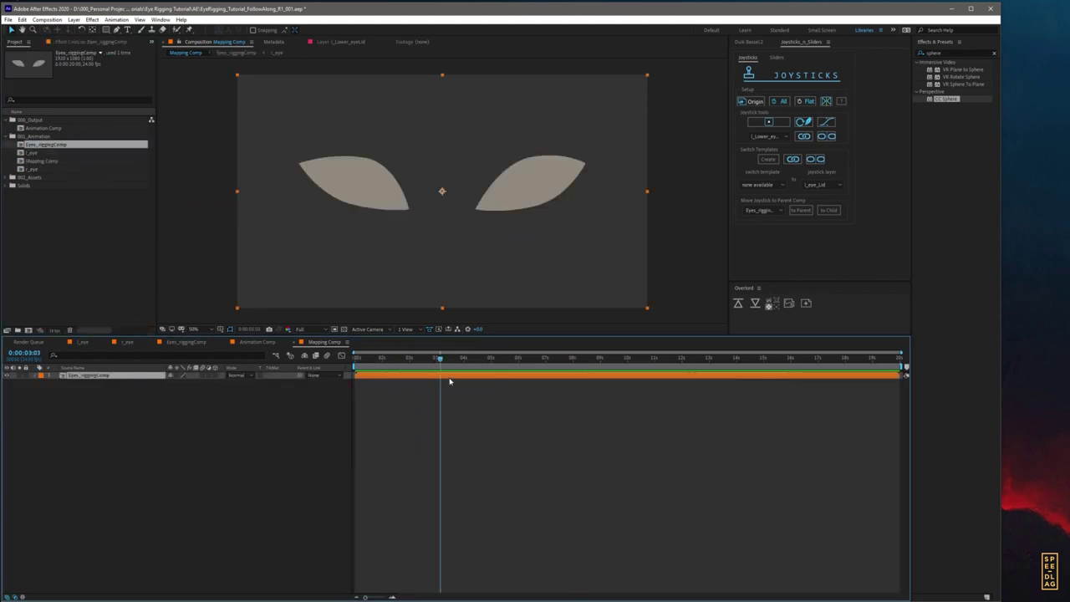
Step: Resize the Mapping Comp composition to 3000 px wide and 1500 px high
left_click(409, 449)
key("ctrl+k")
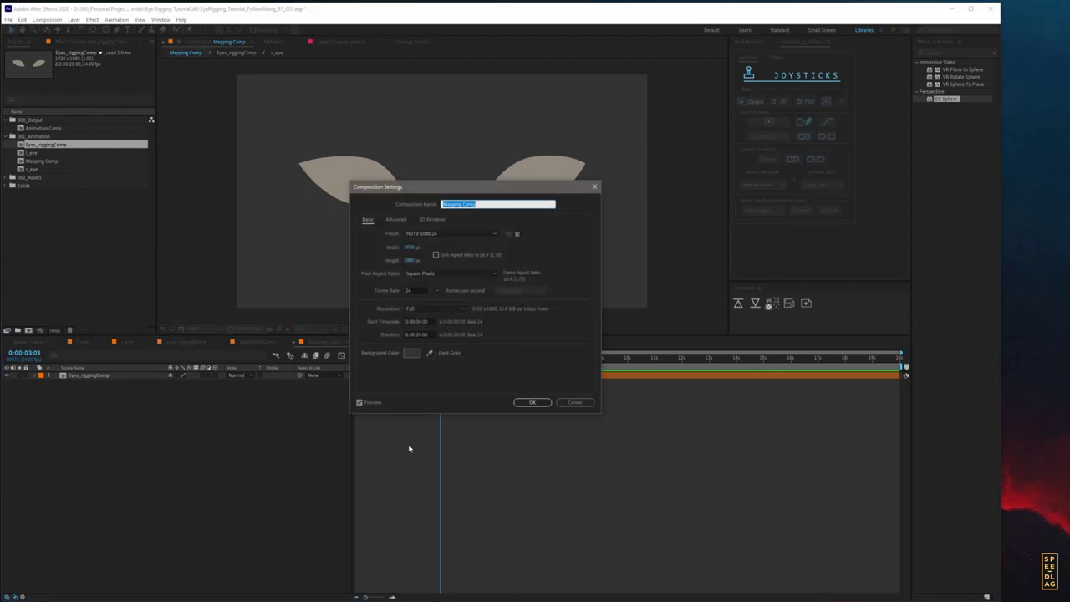
left_click_drag(411, 250, 442, 260)
left_click(409, 249)
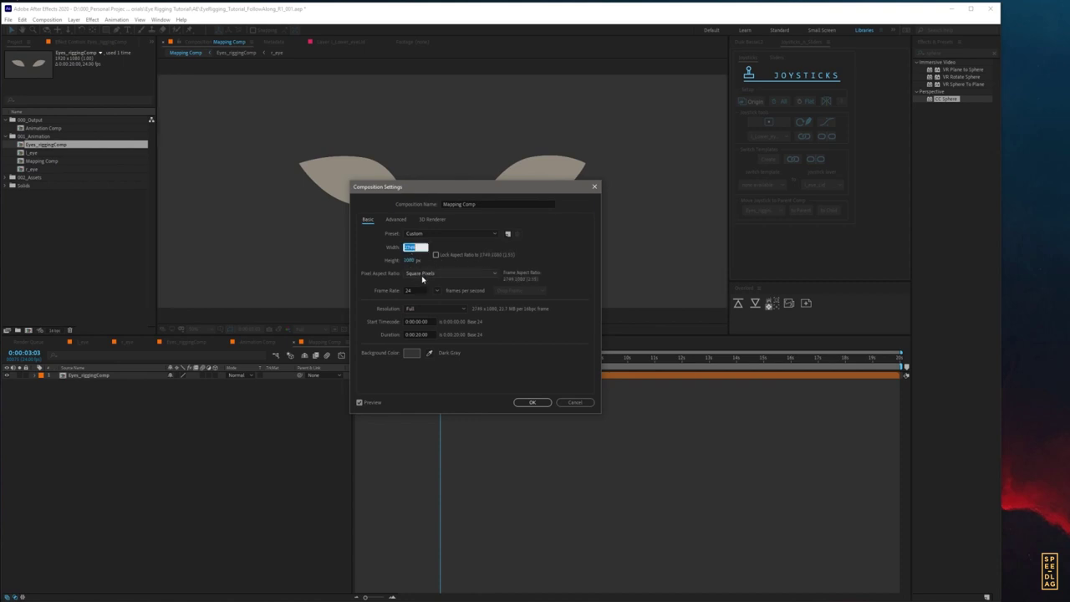
type("3000")
left_click(409, 260)
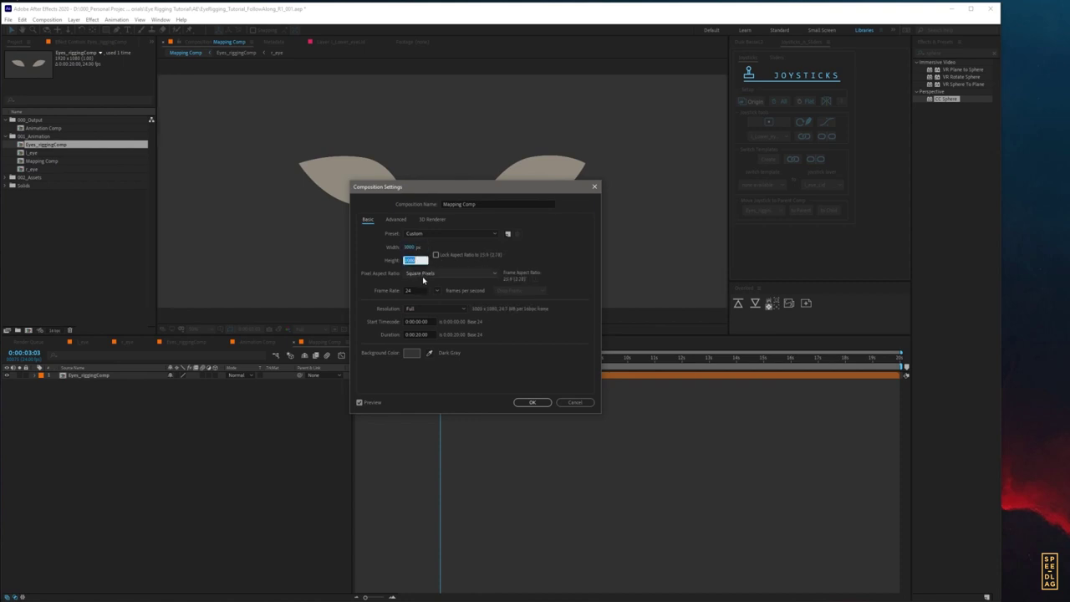
type("1500")
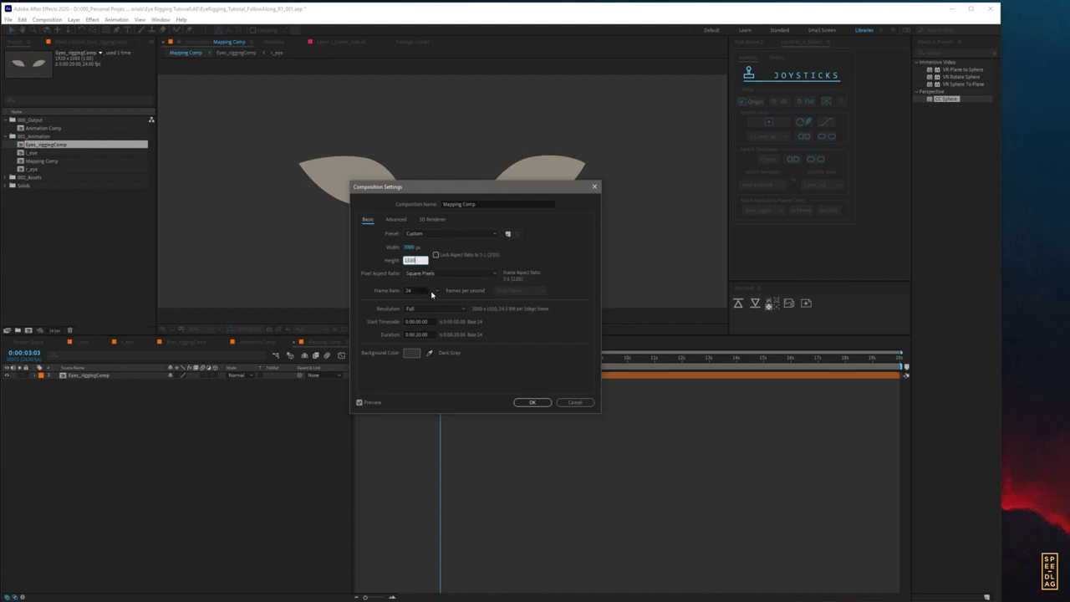
key("Return")
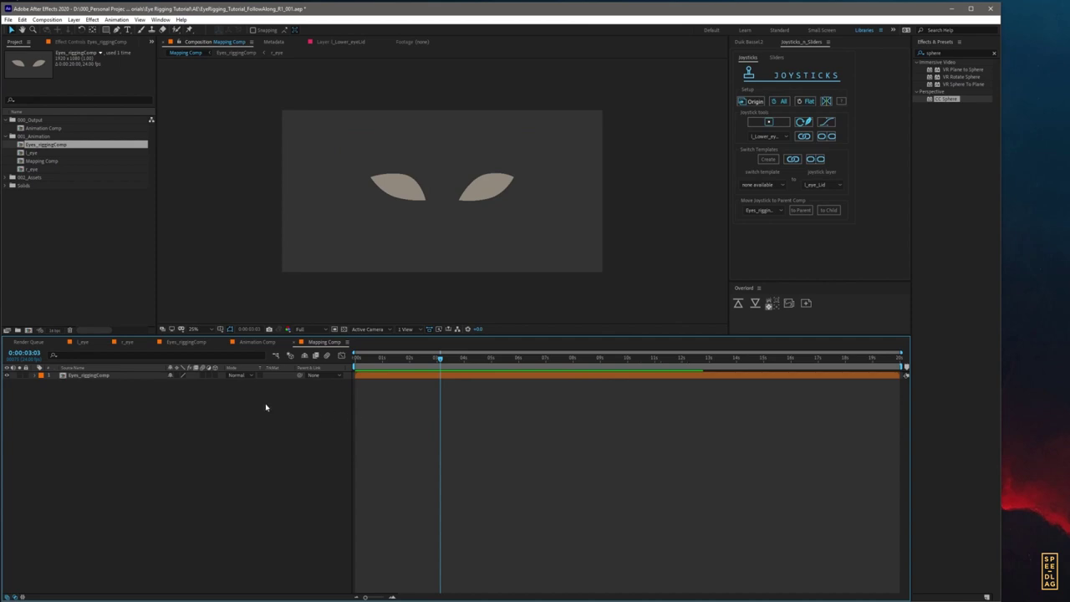
Step: Add the Mapping Comp as a layer in the Animation Comp
left_click(255, 343)
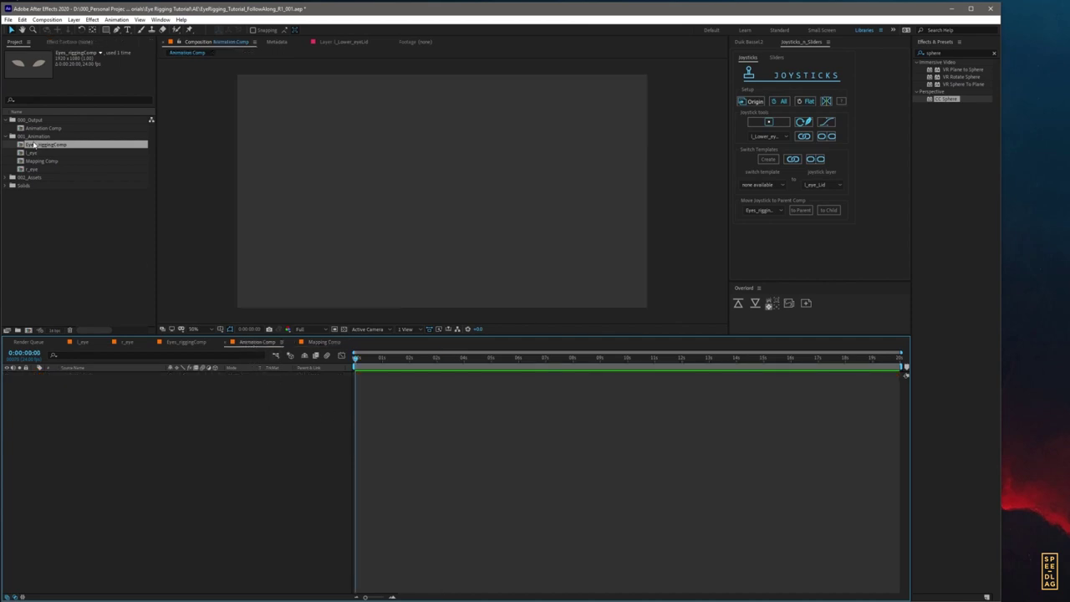
left_click_drag(38, 163, 163, 428)
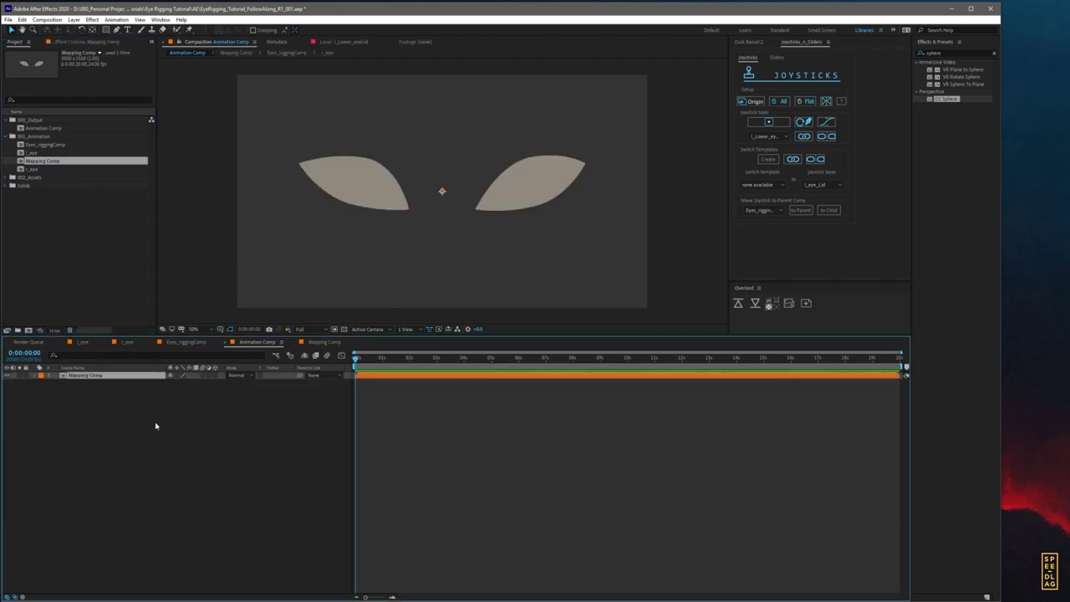
key("comma")
key("comma")
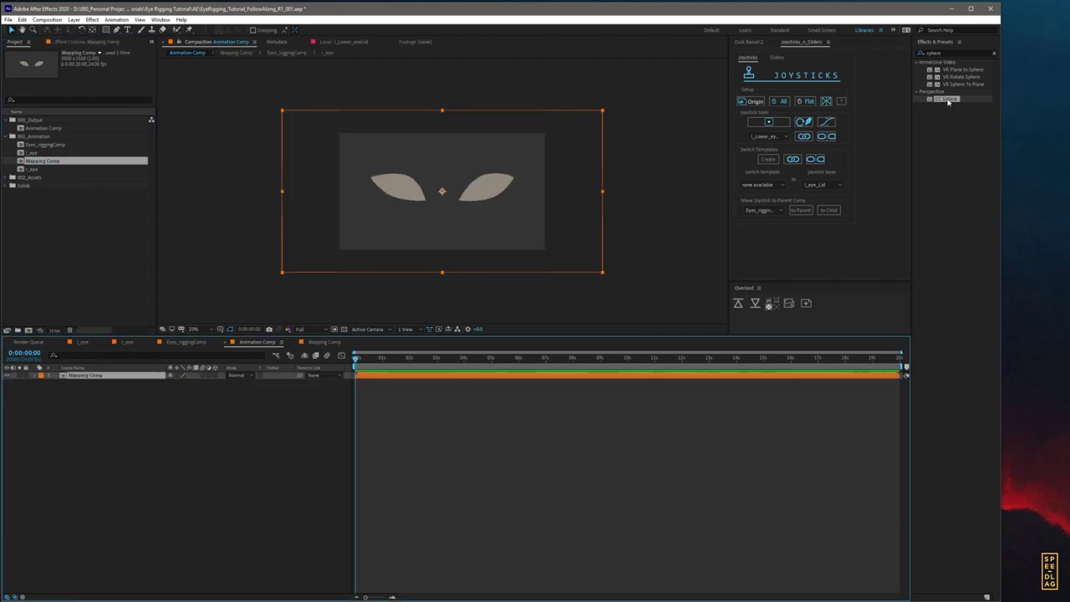
Step: Apply the CC Sphere effect to the Mapping Comp layer
left_click_drag(949, 101, 407, 377)
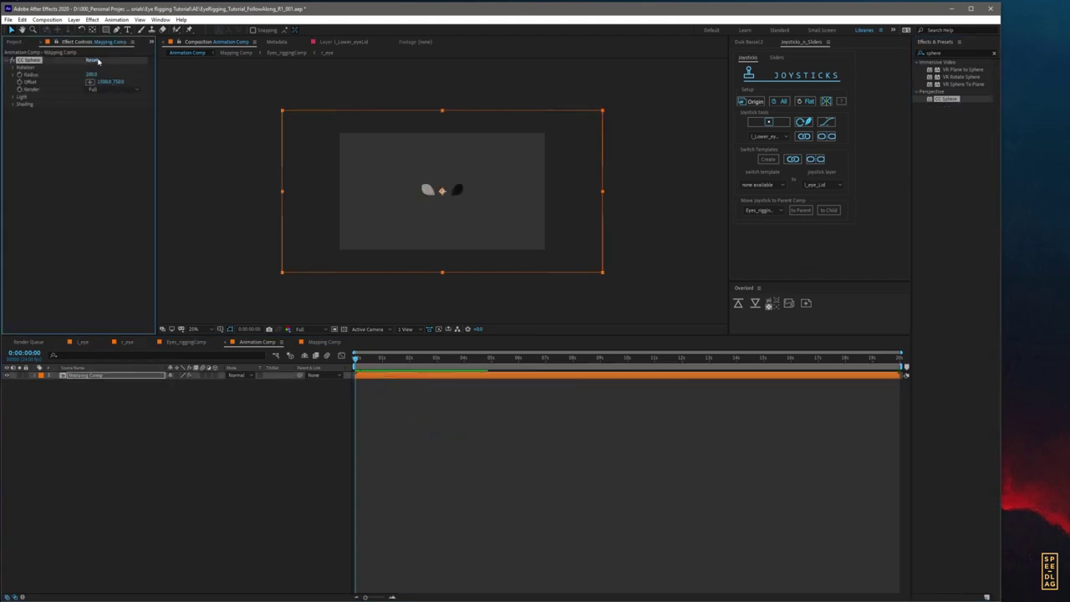
key("period")
key("period")
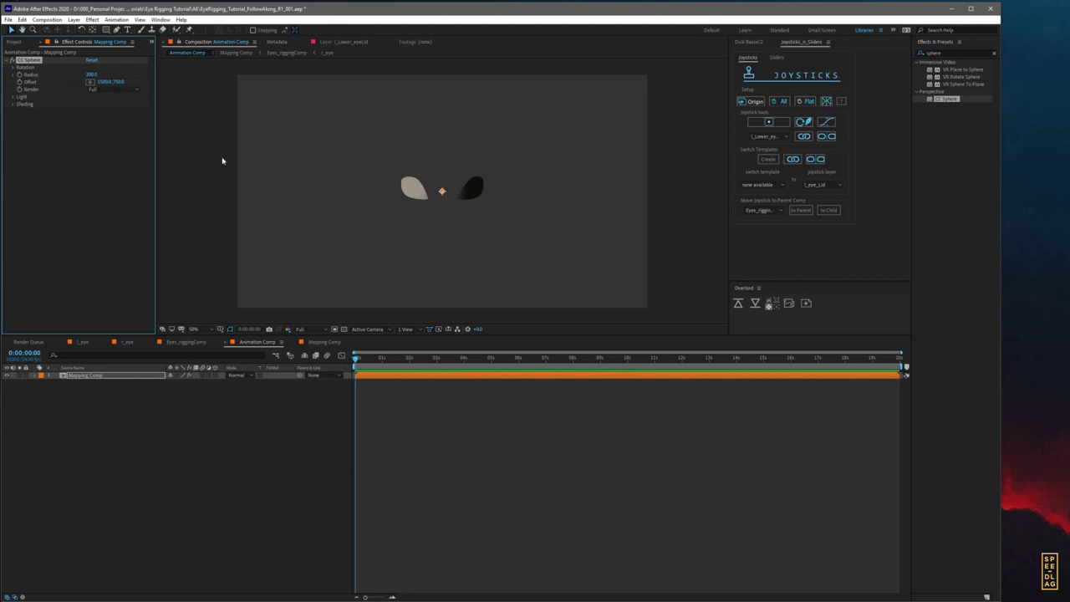
Step: Expand the CC Sphere's Shading, Radius and Rotation settings and try out the Y rotation
left_click(13, 104)
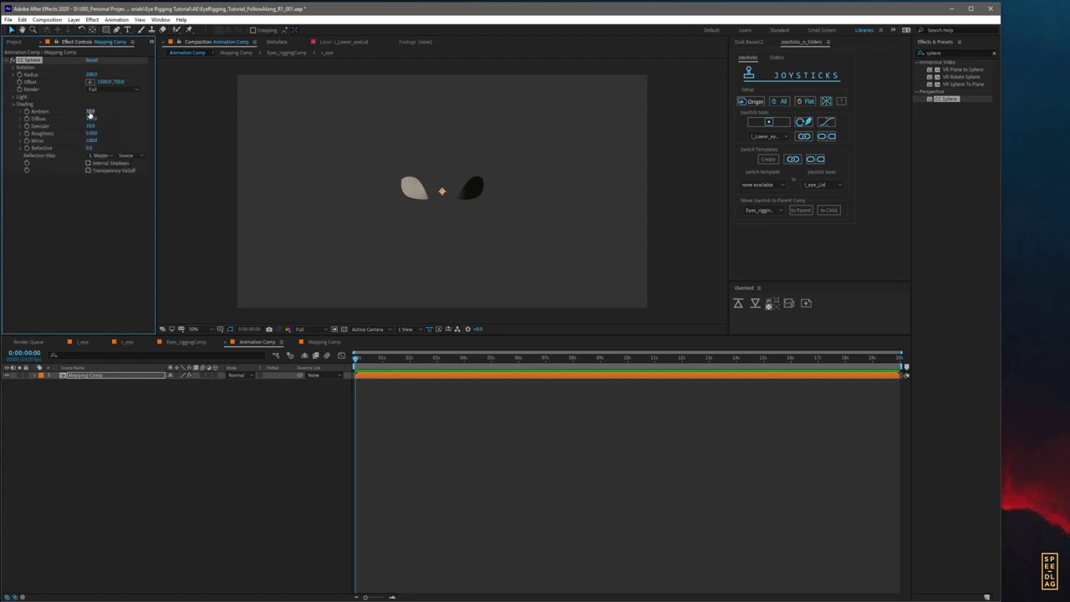
left_click(91, 111)
left_click(252, 310)
left_click(14, 75)
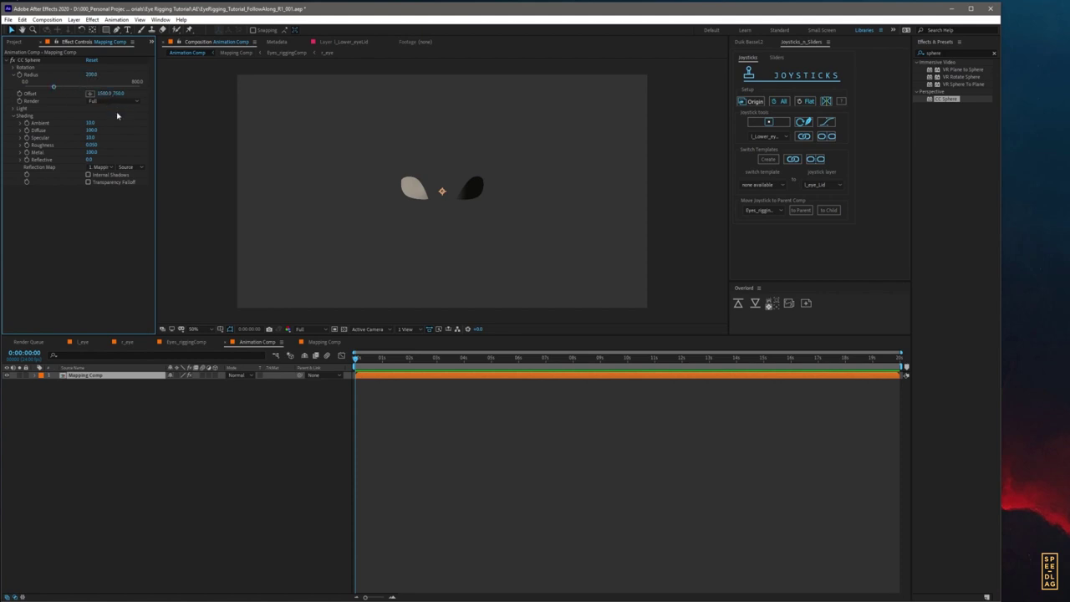
left_click(13, 68)
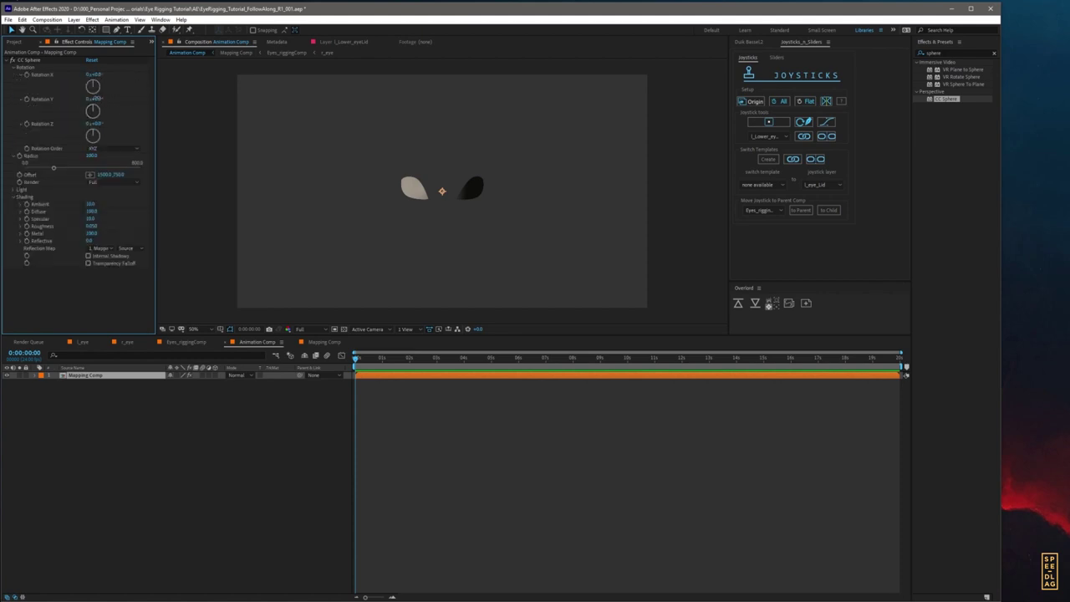
left_click_drag(97, 99, 97, 75)
key("ctrl+z")
Step: Set the CC Sphere's Ambient to 100, Diffuse to 0 and Render option to Outside
left_click(87, 205)
type("100")
key("Tab")
type("0")
key("Return")
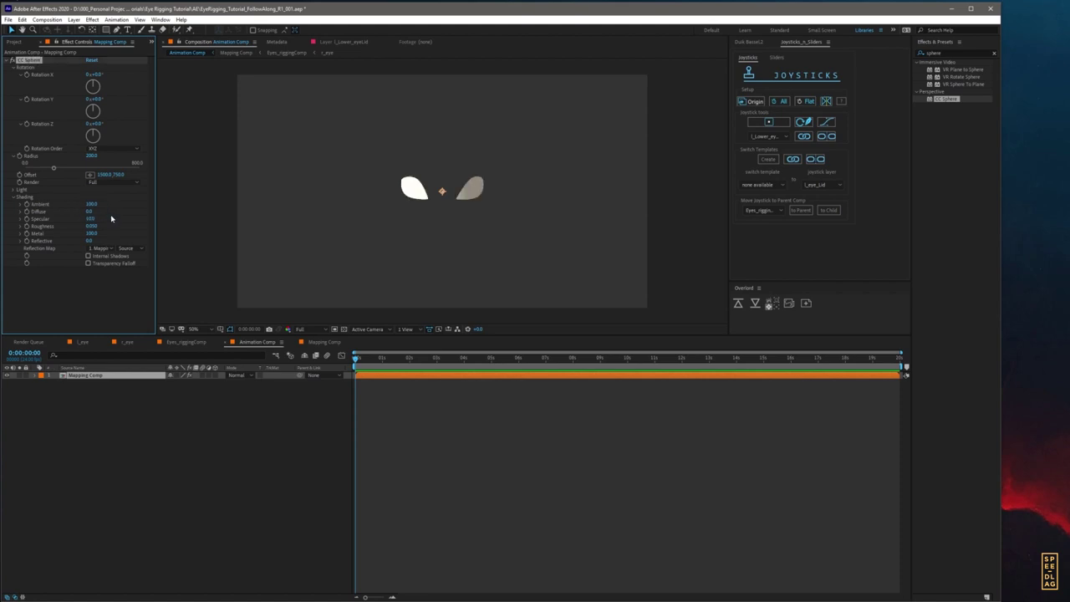
left_click(138, 106)
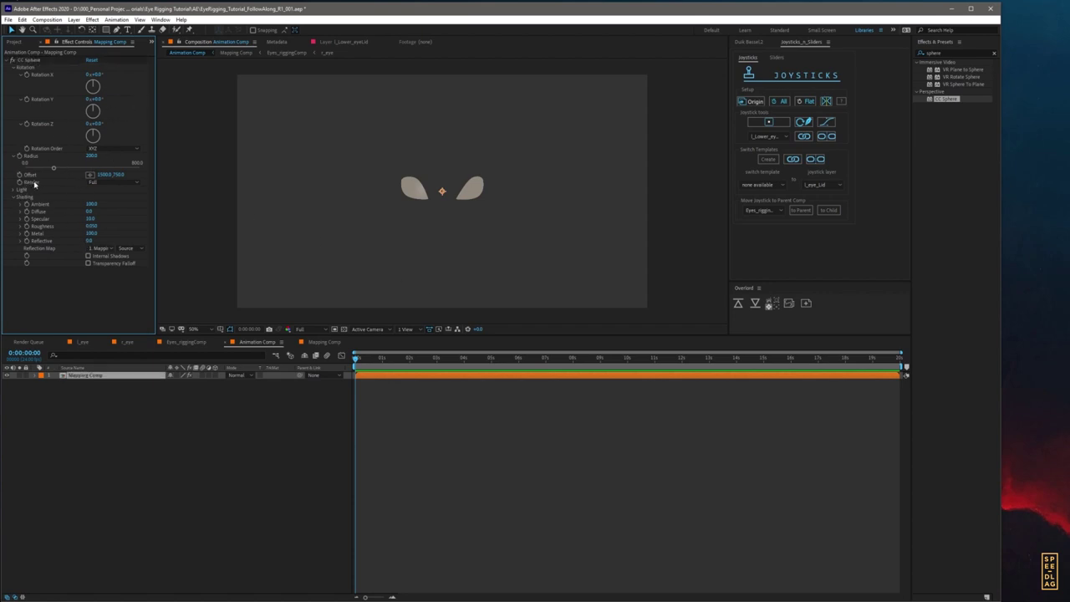
left_click(108, 182)
left_click(109, 201)
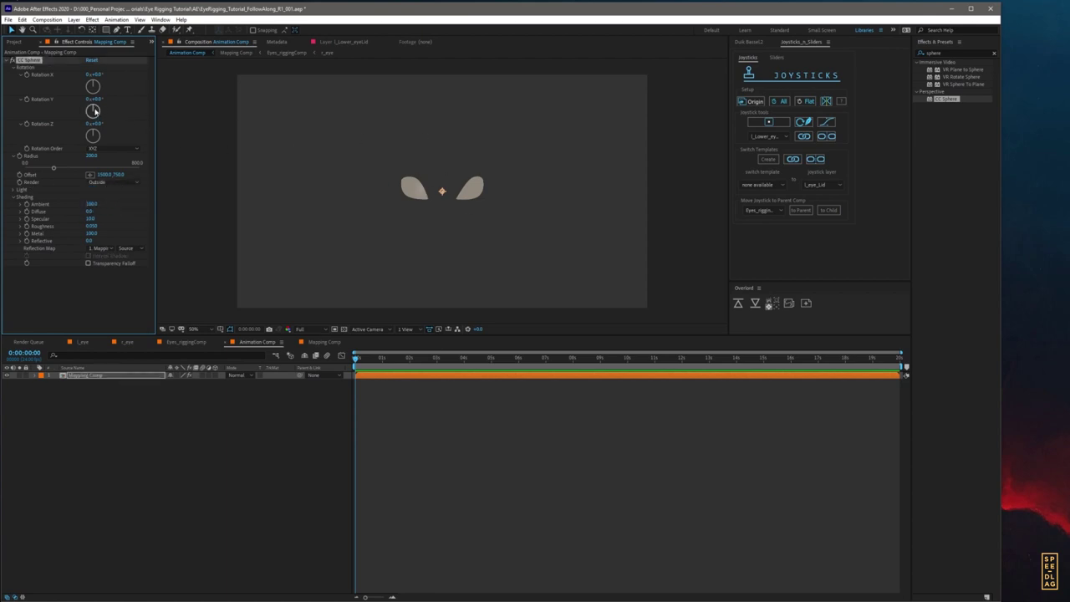
Step: Test turning the sphere around its Y axis and reset Rotation Y to 0°
left_click_drag(94, 110, 100, 106)
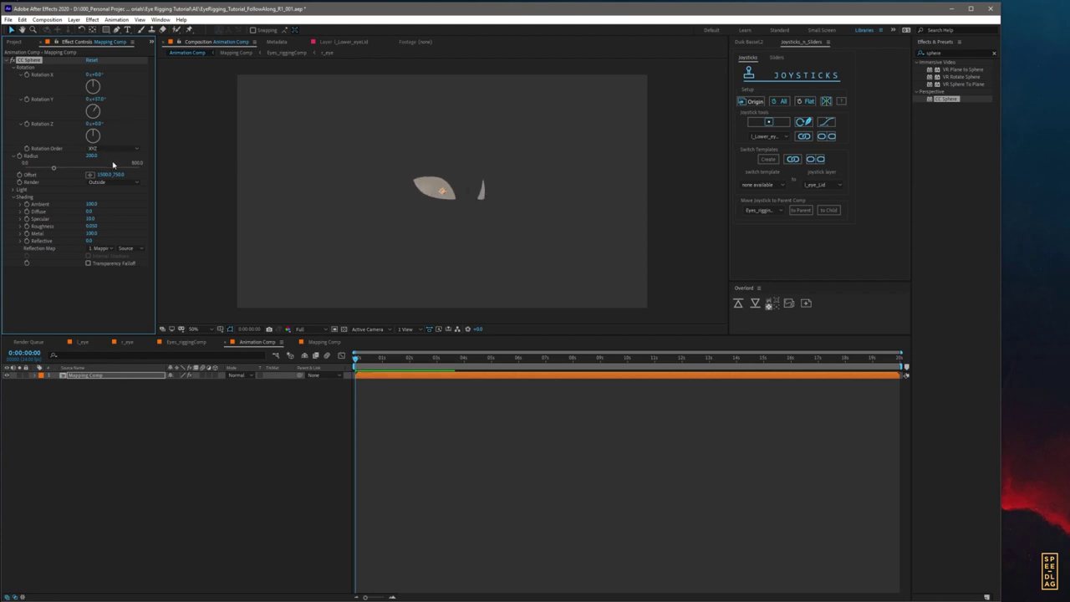
left_click(96, 99)
type("0")
key("Return")
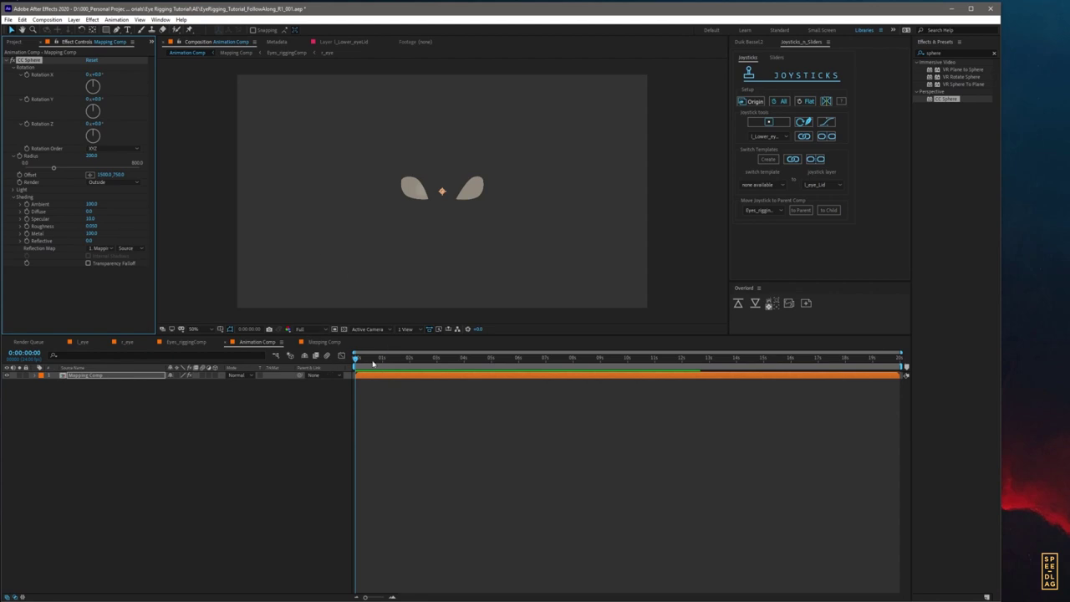
Step: Bring up Duik Bassel's rigging Links & constraints tools with the Mapping Comp layer selected
left_click(73, 383)
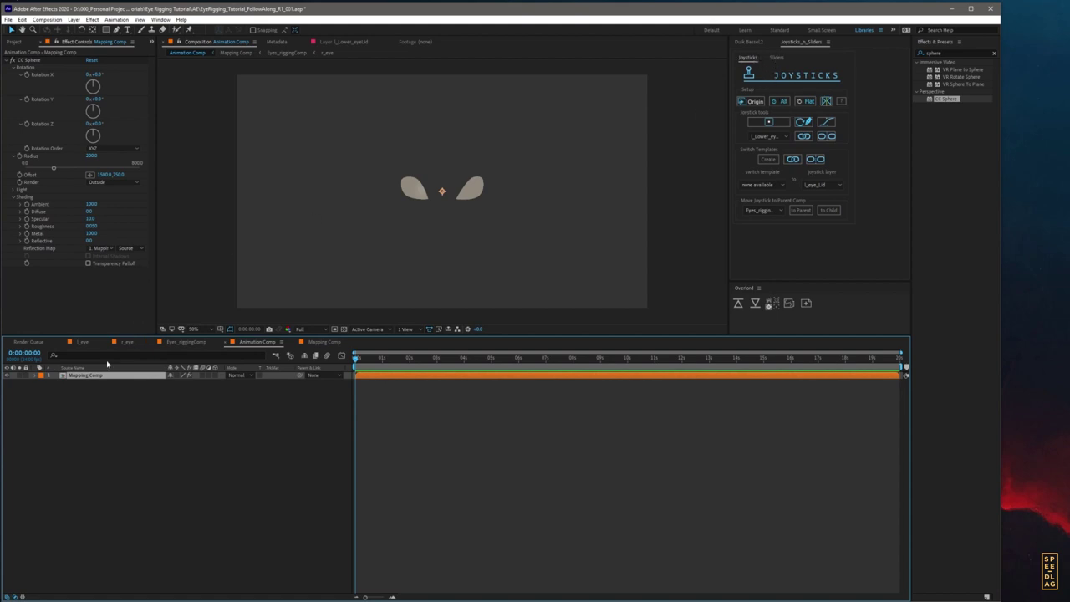
left_click(758, 41)
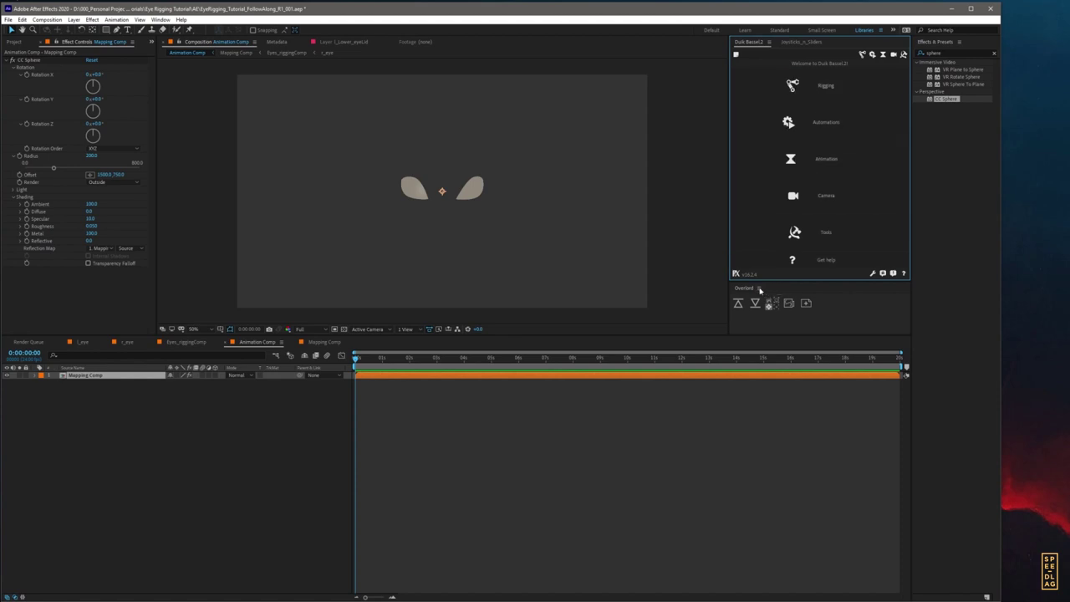
left_click_drag(776, 282, 774, 298)
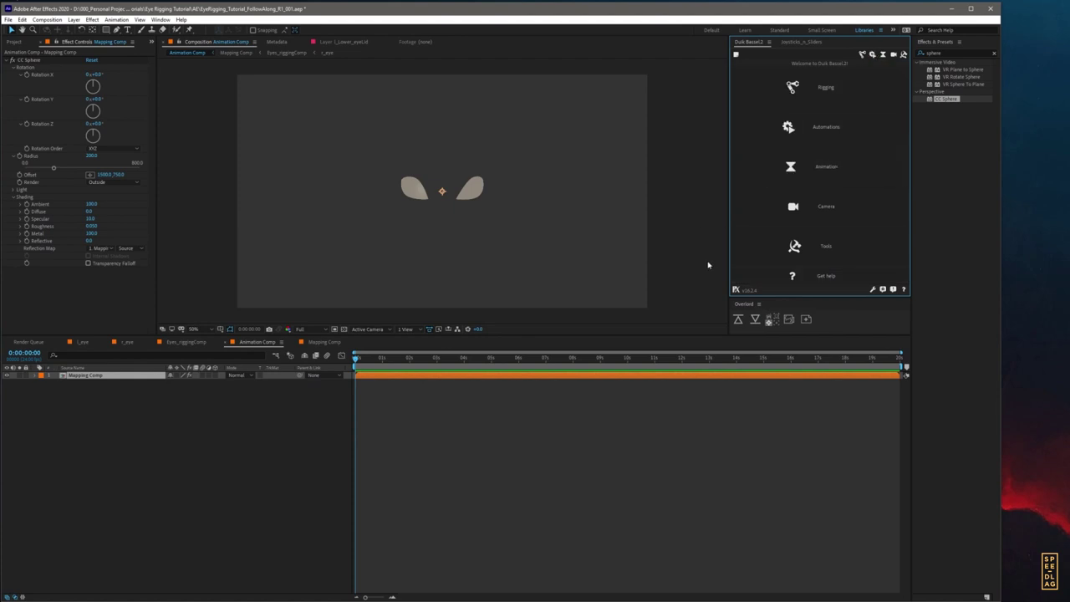
left_click(863, 56)
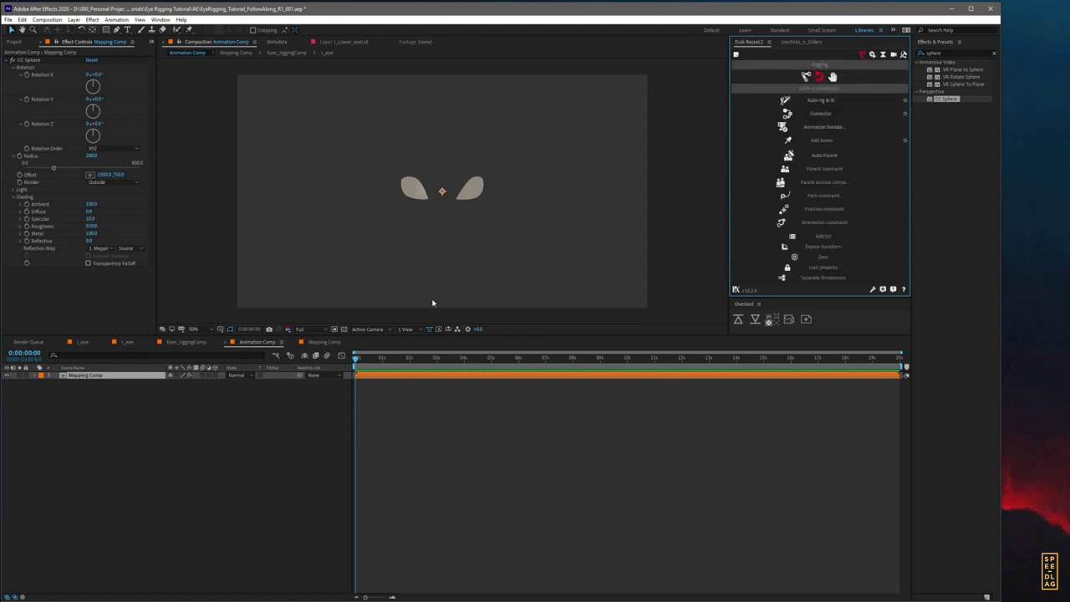
left_click(91, 376)
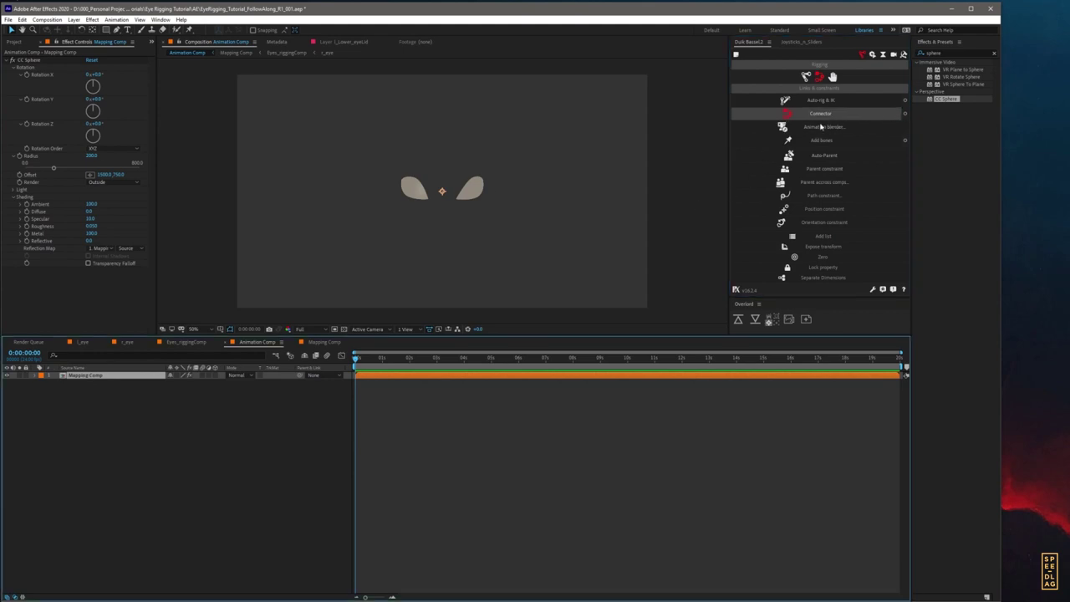
Step: Add starting keyframes at 0 seconds for CC Sphere's Rotation X, Y and Z and reveal them in the timeline
left_click(27, 80)
left_click(35, 140)
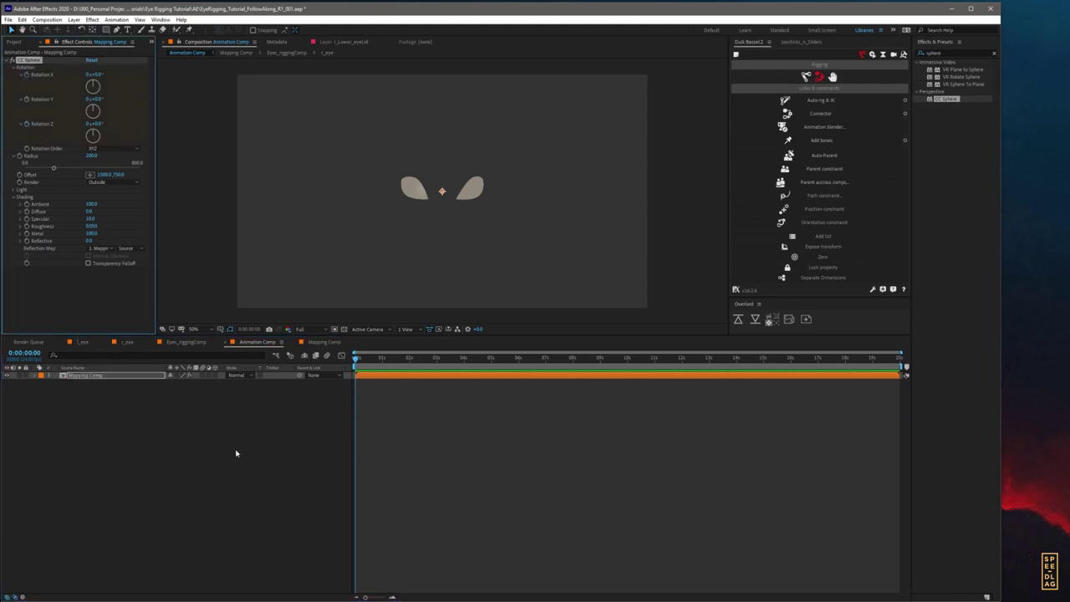
key("u")
left_click(363, 410)
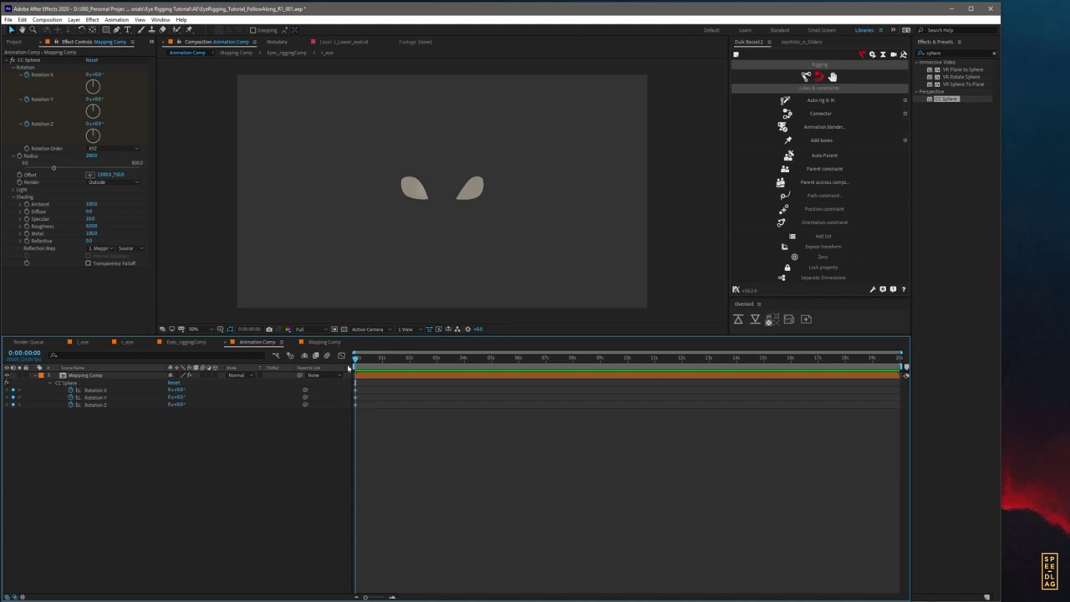
key("equal")
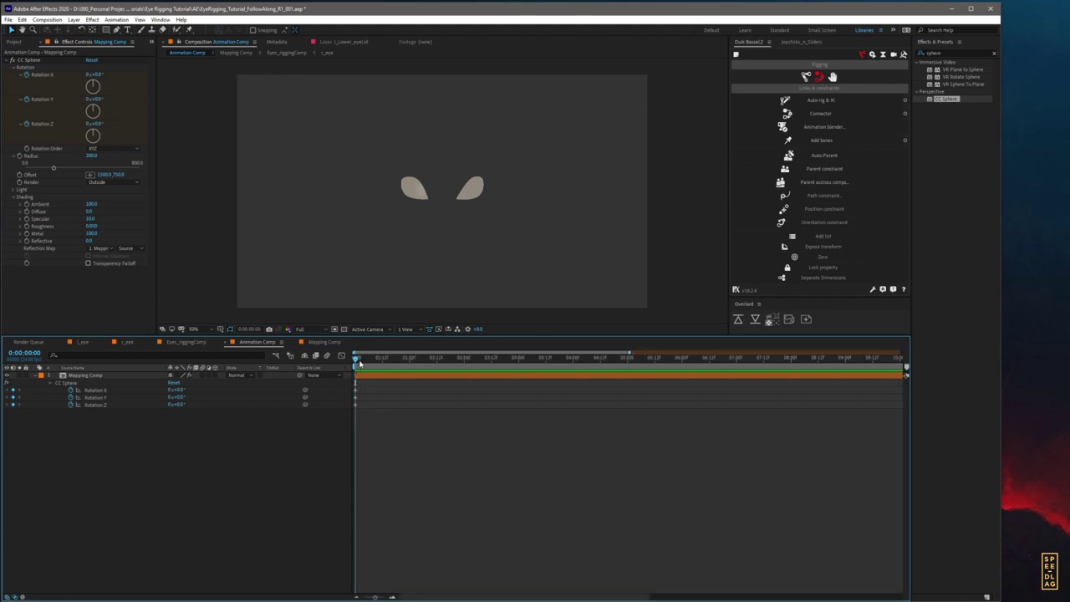
Step: Add a CC Sphere Rotation Y keyframe of 90° at 1 second
key("space")
key("space")
left_click_drag(354, 366, 410, 368)
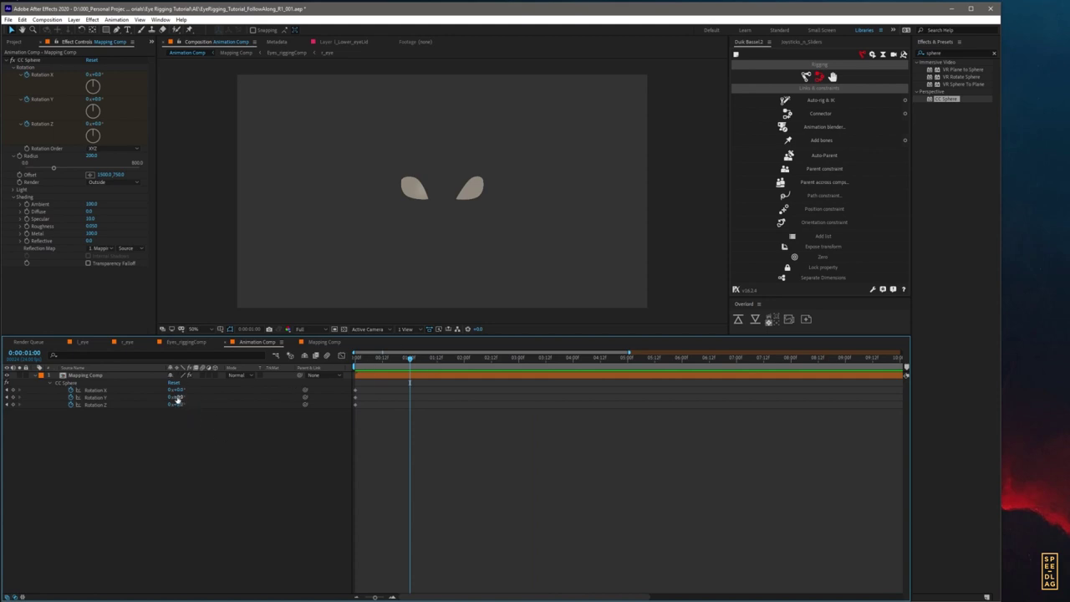
left_click_drag(177, 397, 204, 401)
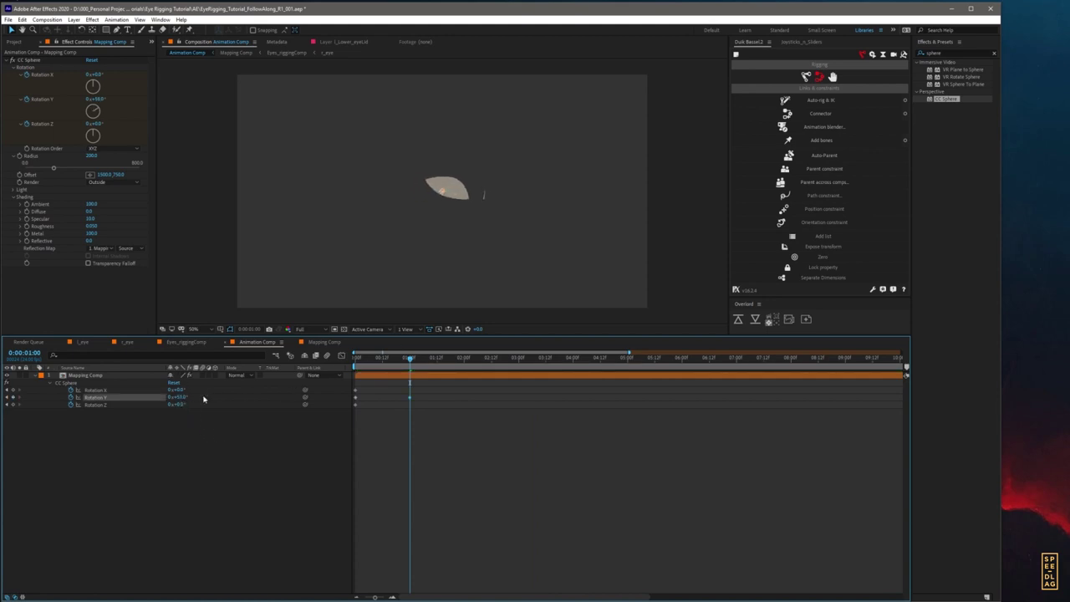
left_click(180, 397)
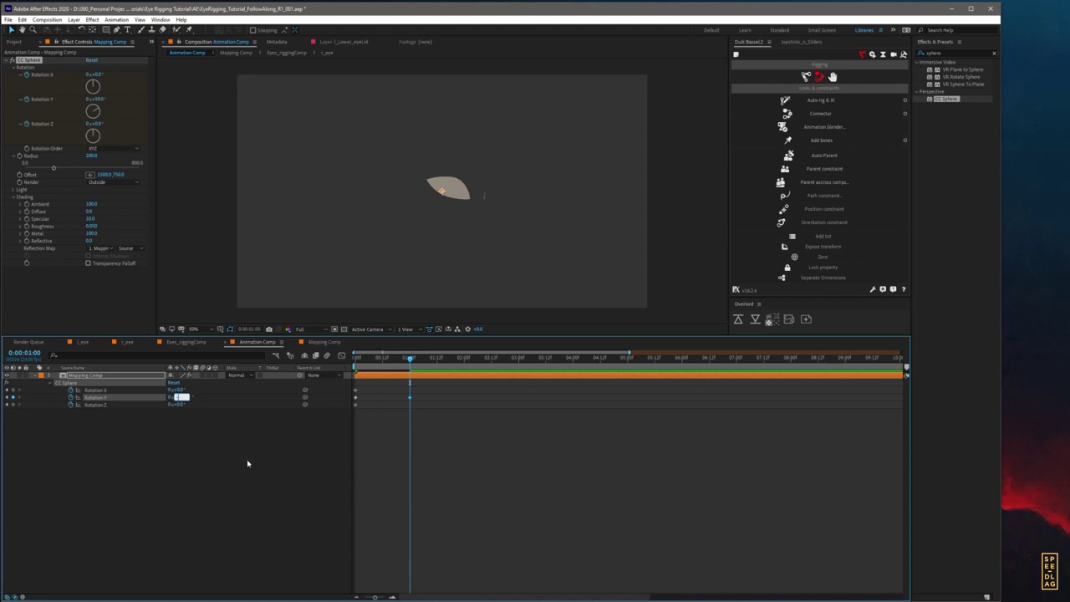
type("-90")
key("Return")
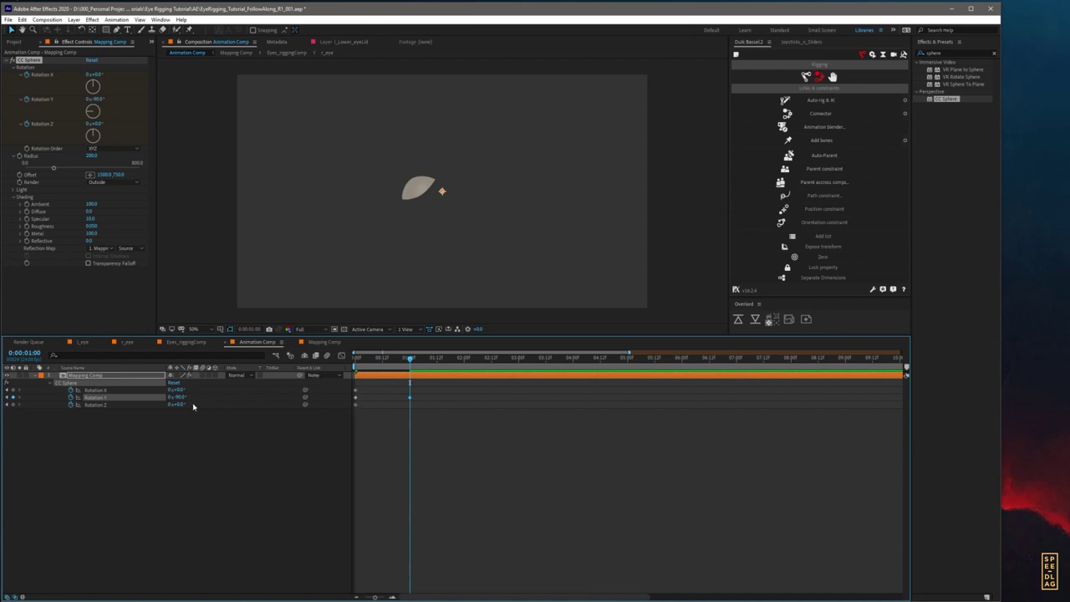
left_click(179, 397)
type("90")
key("Return")
Step: Set the CC Sphere's Rotation Y keyframe at 0 seconds to -90°
left_click_drag(408, 360, 355, 361)
left_click(218, 442)
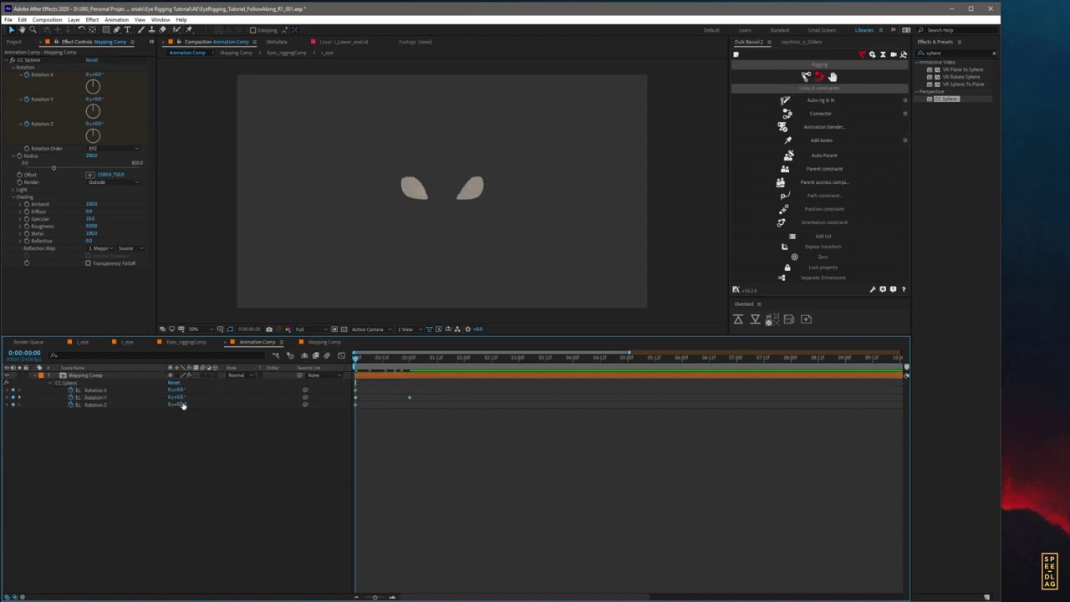
left_click(179, 398)
type("90")
key("Return")
left_click(250, 458)
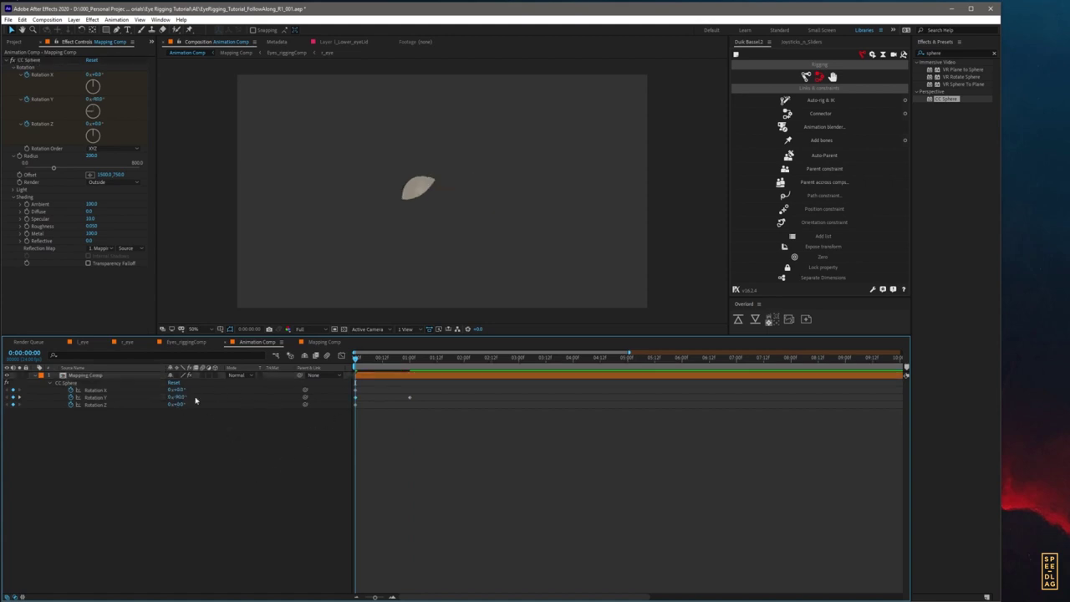
Step: Set the CC Sphere's Rotation X keyframe at 0 seconds to -90°
left_click_drag(376, 359, 388, 359)
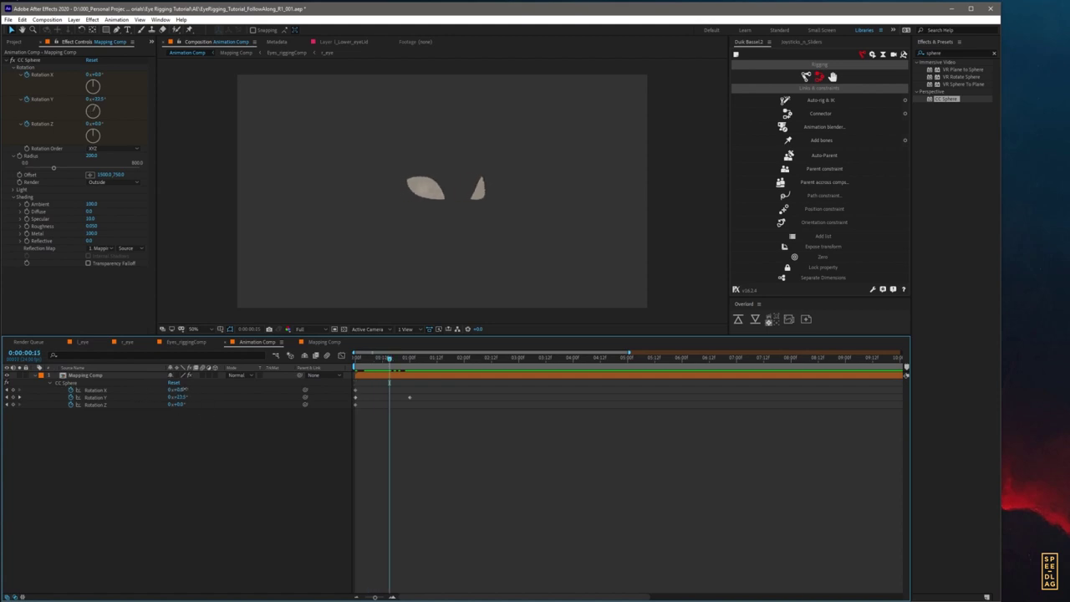
mouse_move(184, 390)
left_mouse_down()
mouse_move(203, 389)
mouse_move(168, 391)
mouse_move(181, 393)
left_mouse_up()
key("ctrl+z")
left_click(355, 361)
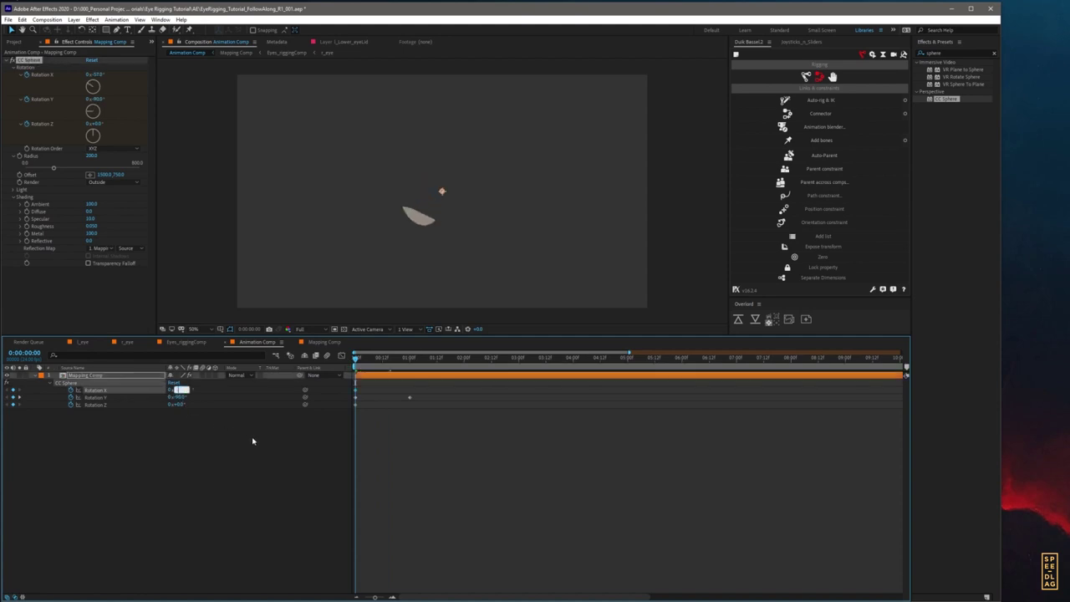
type("-90")
key("Return")
Step: Add a CC Sphere Rotation X keyframe of 90° at 0:00:00:23 and return the playhead to 0 seconds
left_click_drag(374, 361, 407, 361)
left_click(181, 391)
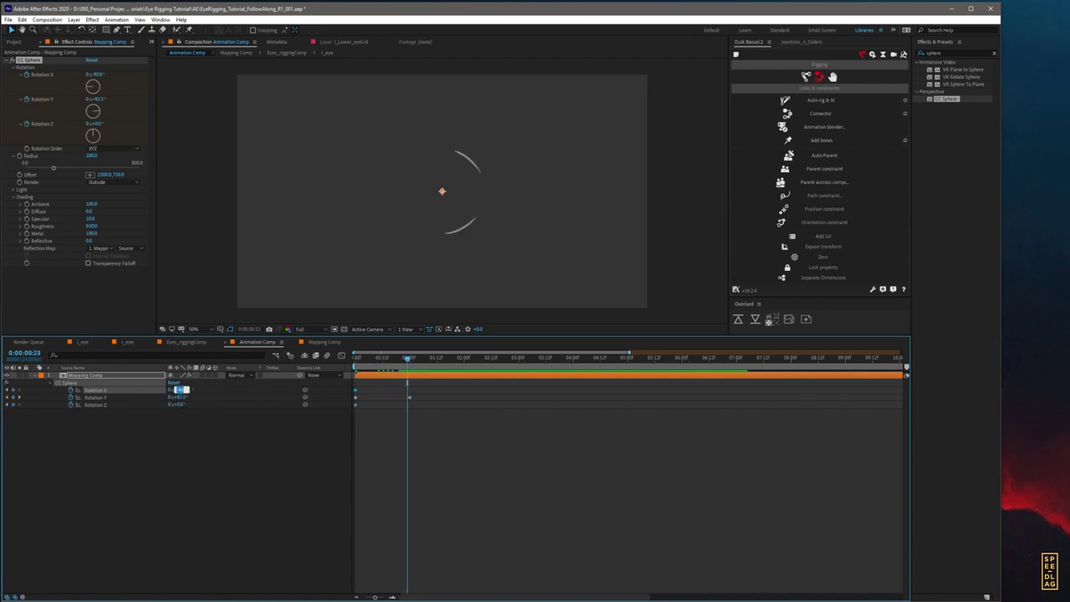
type("90")
key("Return")
left_click_drag(407, 361, 356, 360)
left_click(158, 491)
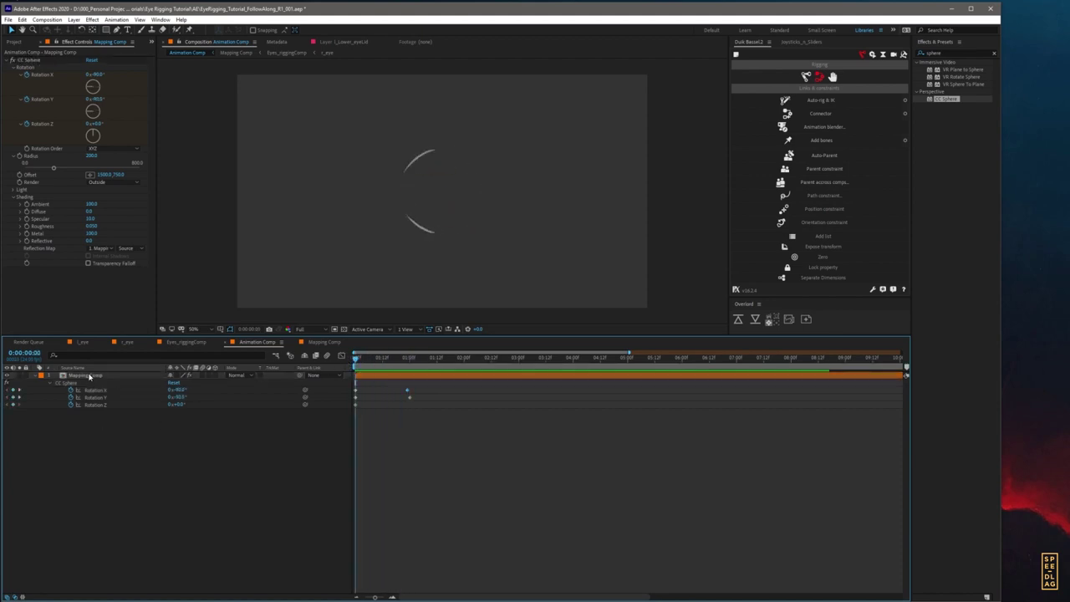
Step: Create a 2D slider controller for the Mapping Comp layer with Duik's Connector
left_click(90, 376)
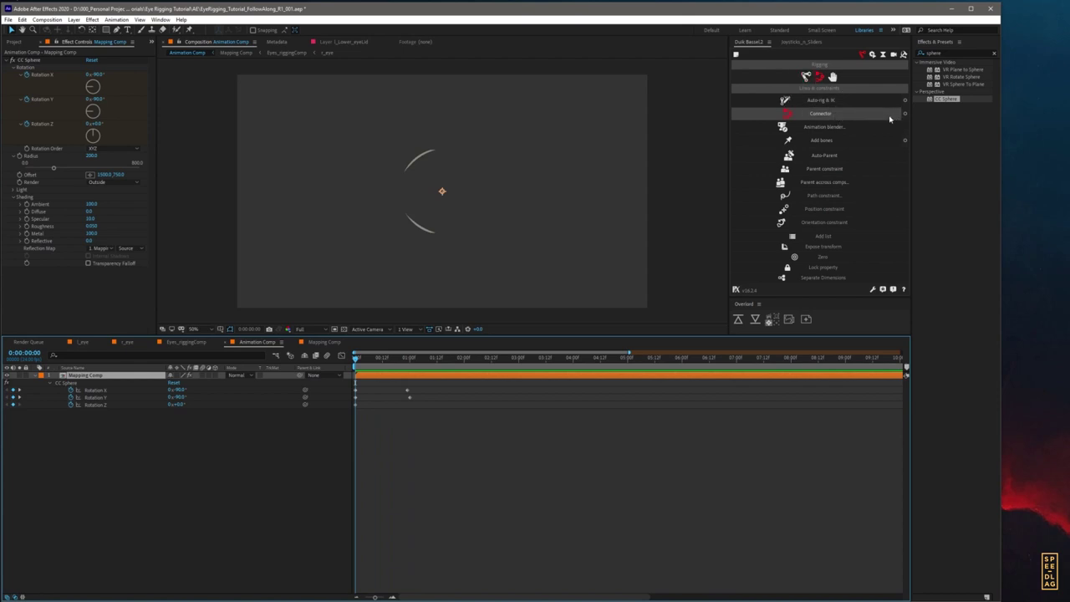
left_click(808, 77)
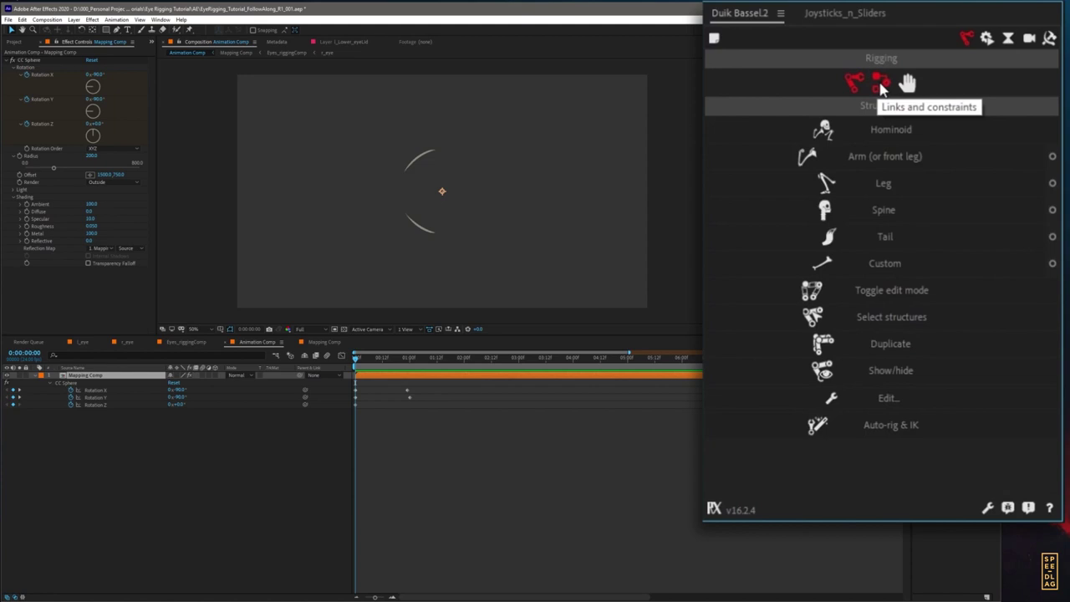
left_click(883, 85)
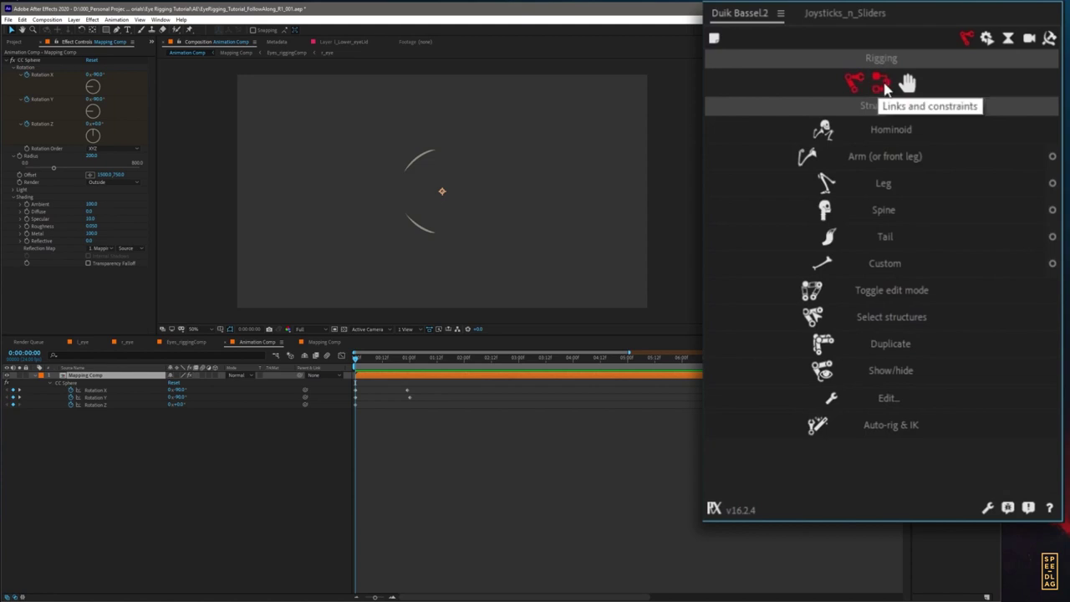
left_click(1054, 157)
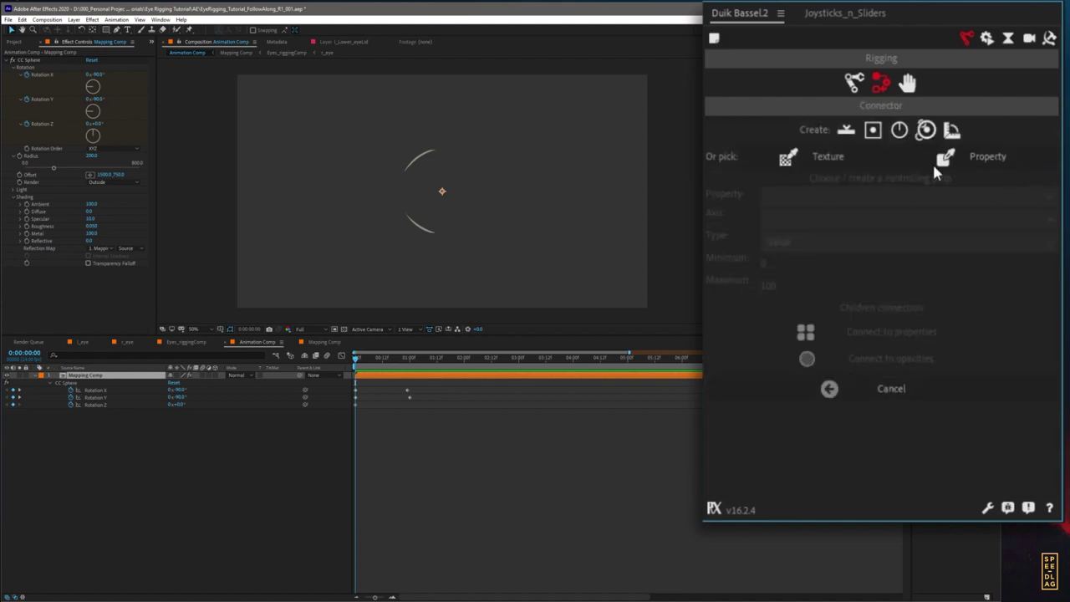
left_click(873, 134)
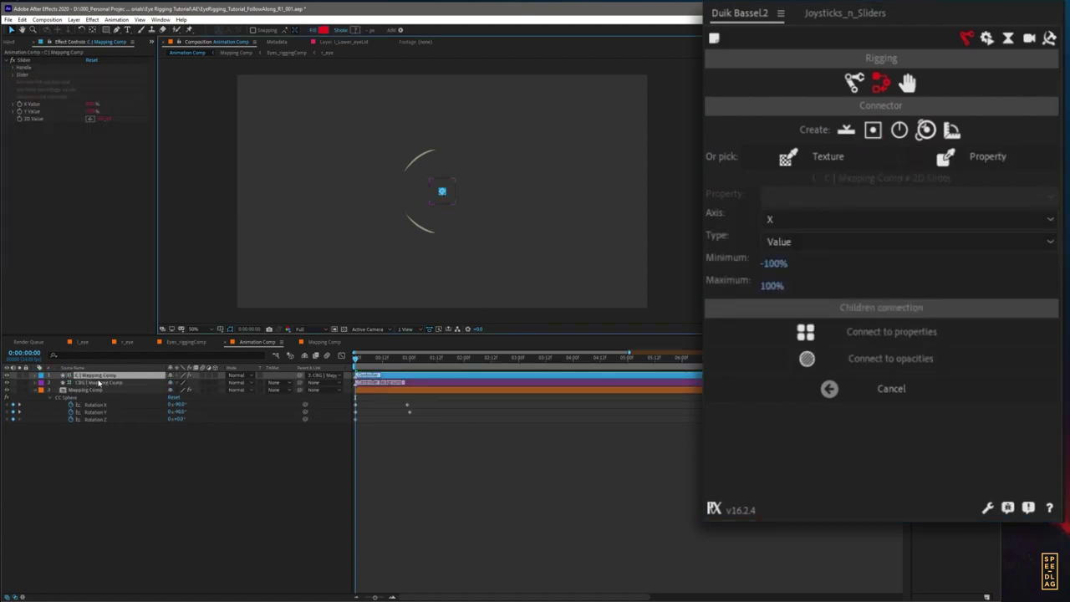
Step: Set the slider size of the new controller to 400%
left_click(13, 74)
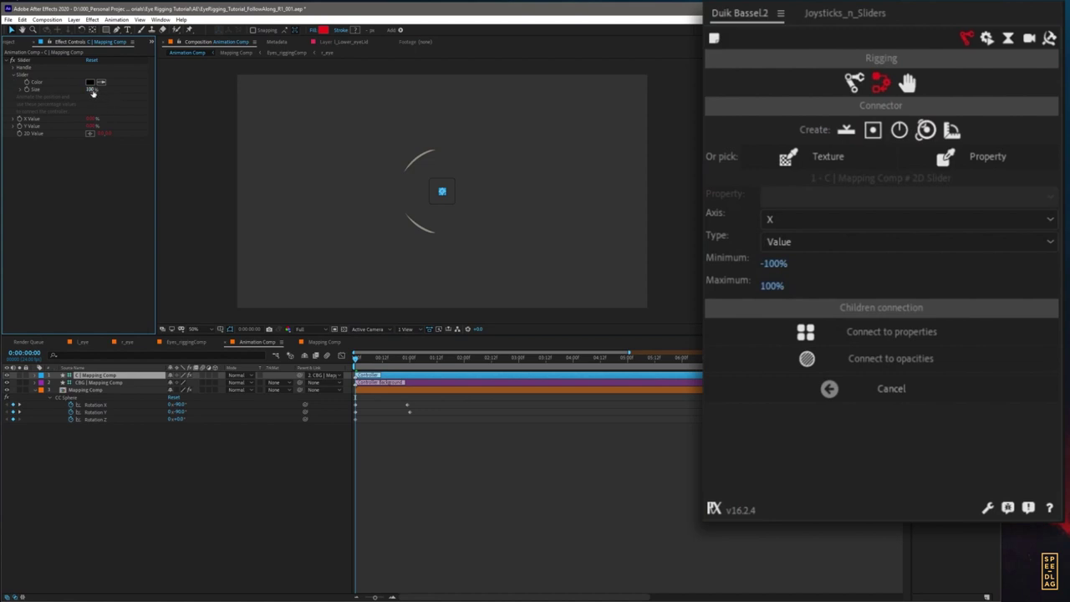
left_click(20, 59)
left_click_drag(120, 89, 100, 91)
left_click(91, 90)
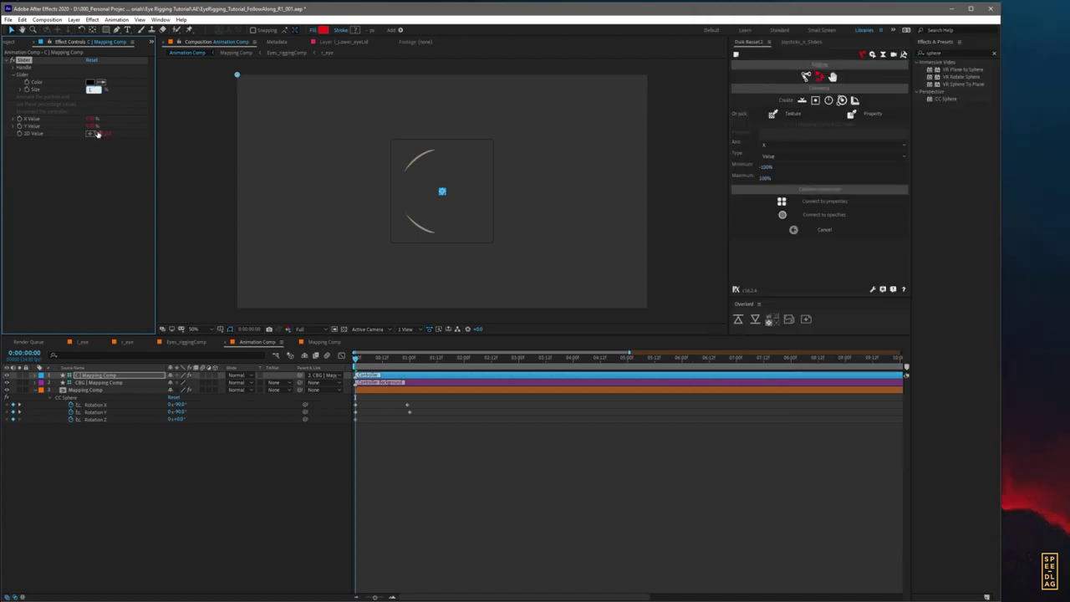
type("400")
key("Return")
Step: Change the slider color of the C | Mapping Comp controller to purple
left_click(99, 383)
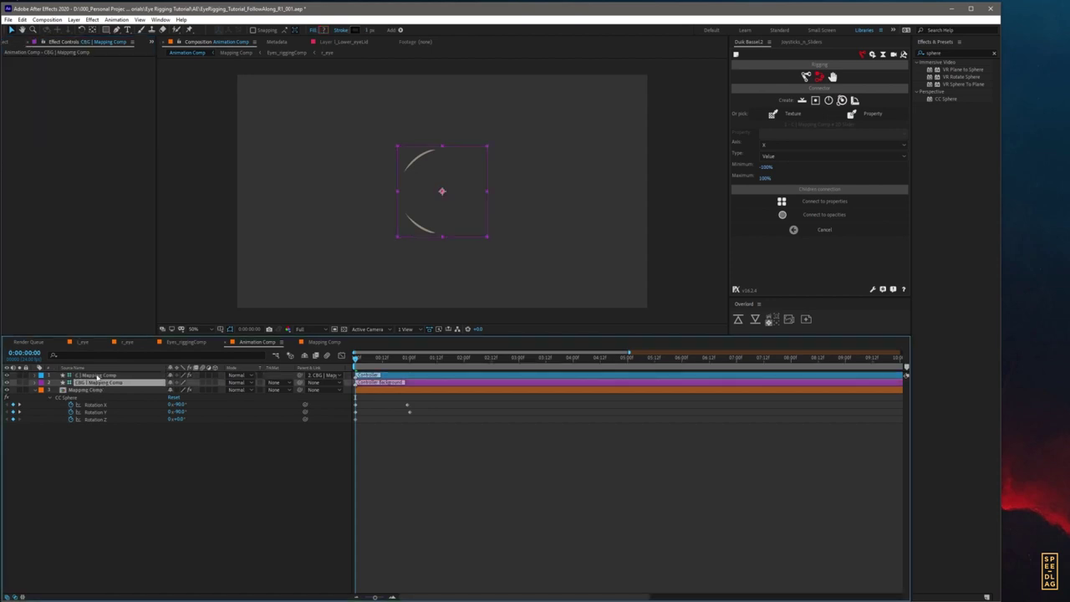
left_click(97, 375)
left_click(90, 83)
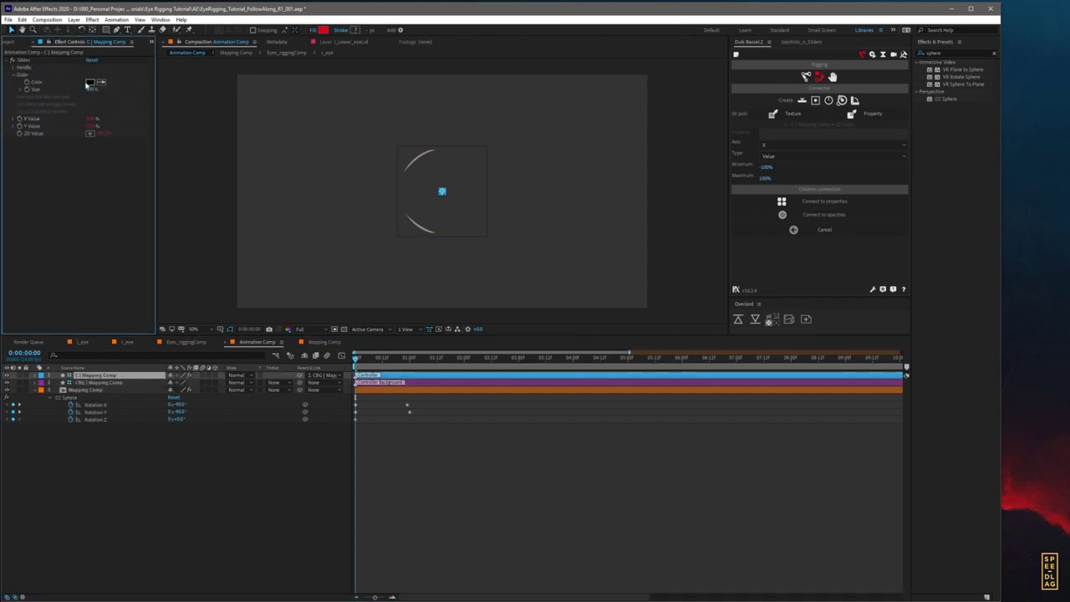
left_click(66, 36)
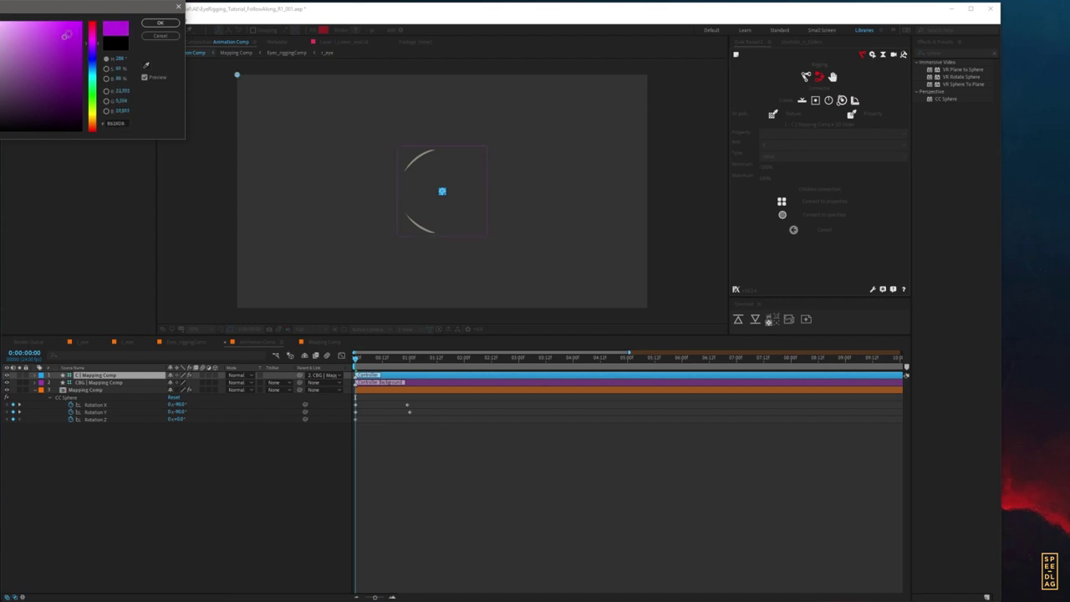
left_click(160, 22)
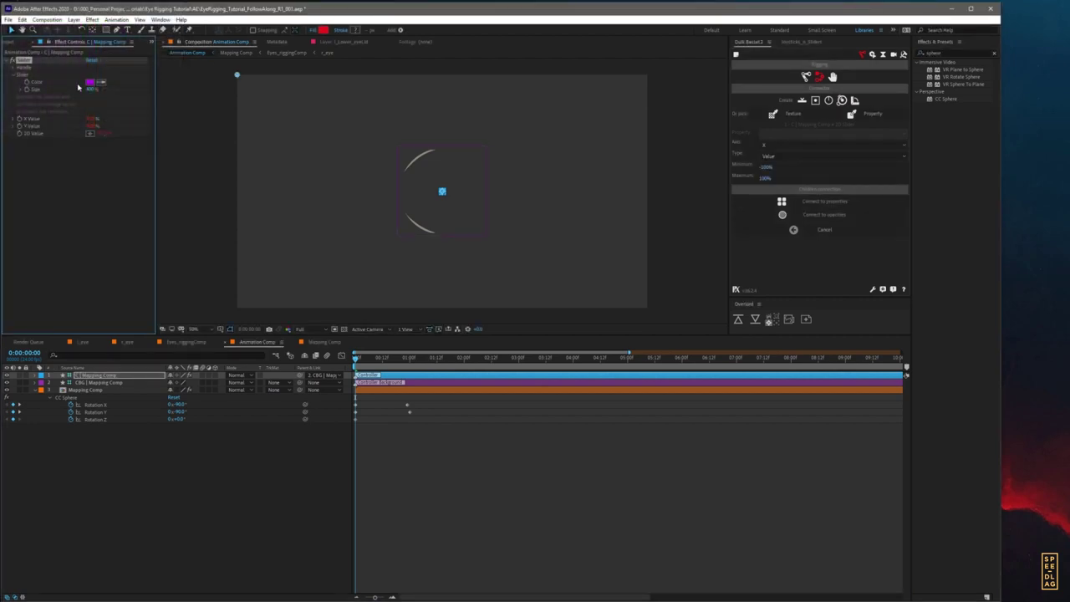
Step: Change the controller's handle color to the same purple as its slider frame
left_click(15, 68)
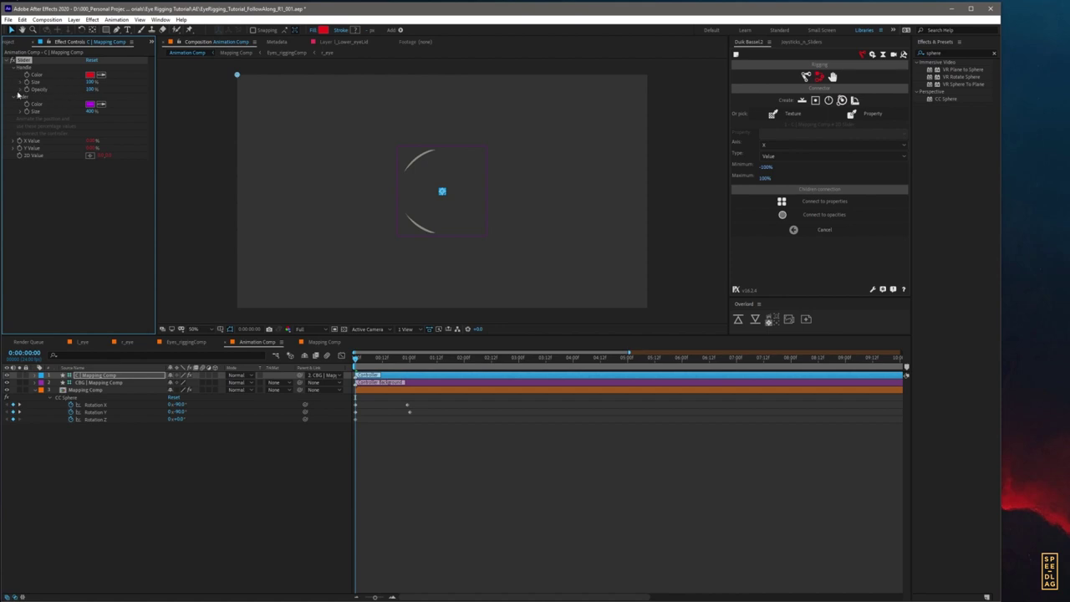
left_click(21, 83)
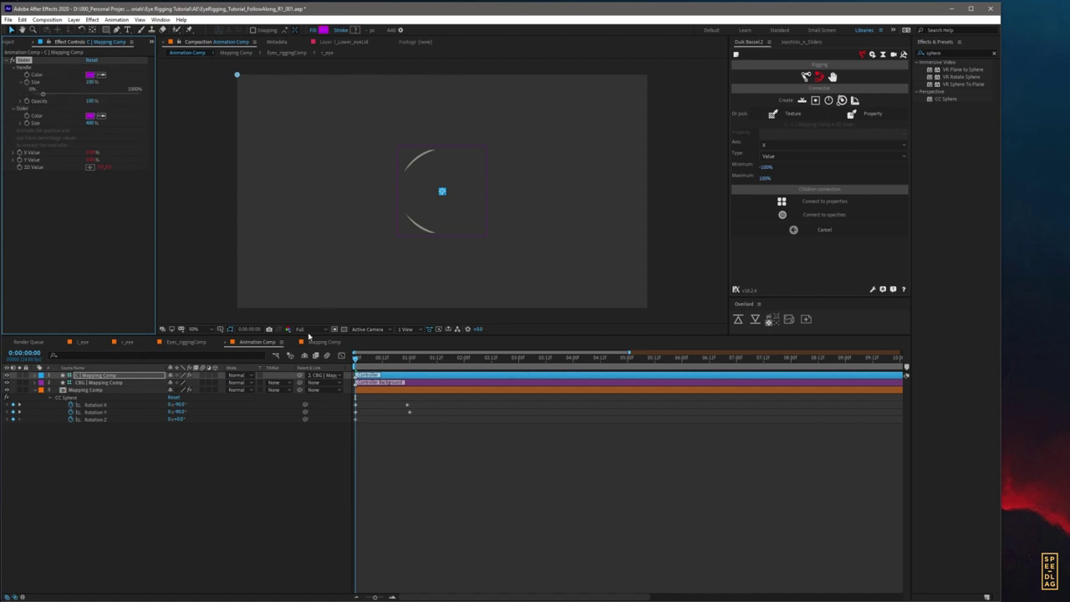
left_click(172, 483)
key("period")
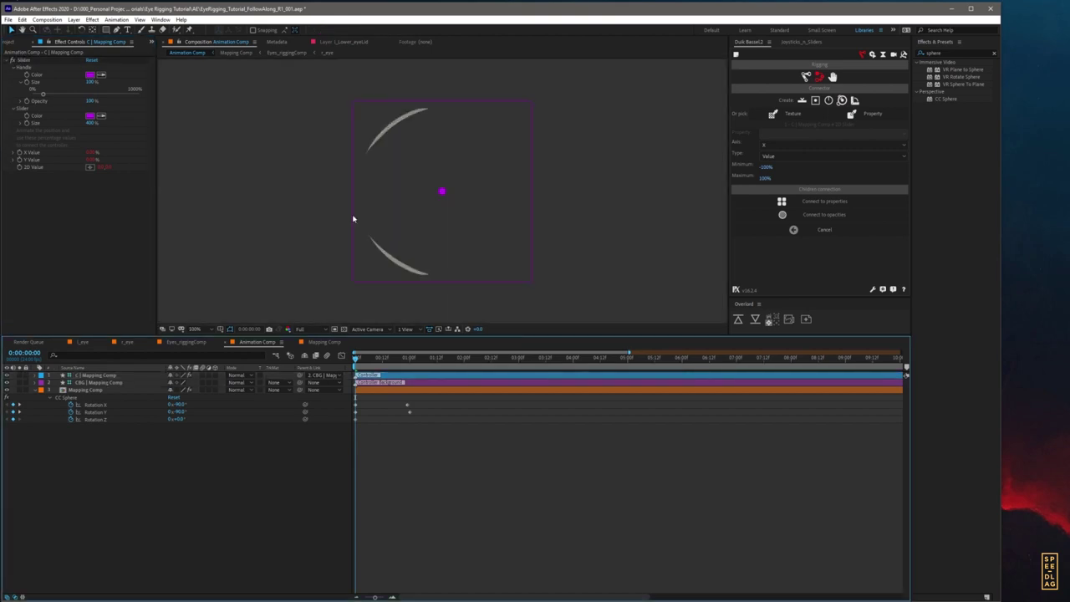
Step: Move the controller handle slightly up and left of the center of its square frame
mouse_move(443, 192)
left_mouse_down()
mouse_move(387, 189)
mouse_move(423, 218)
mouse_move(441, 186)
mouse_move(452, 200)
left_mouse_up()
key("ctrl+z")
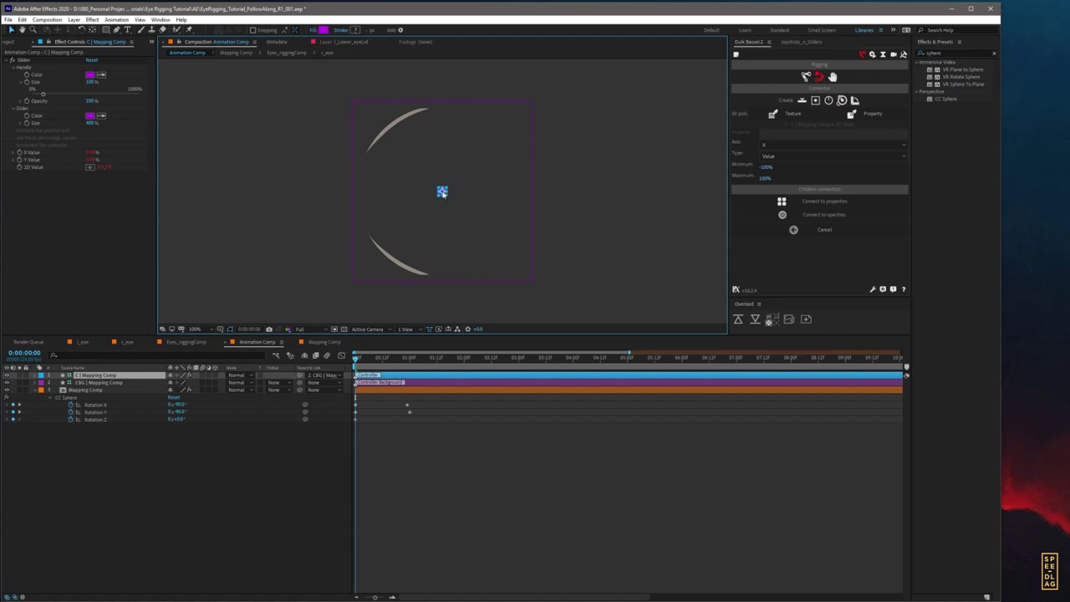
mouse_move(438, 191)
left_mouse_down()
mouse_move(425, 154)
mouse_move(458, 191)
mouse_move(419, 186)
mouse_move(427, 178)
left_mouse_up()
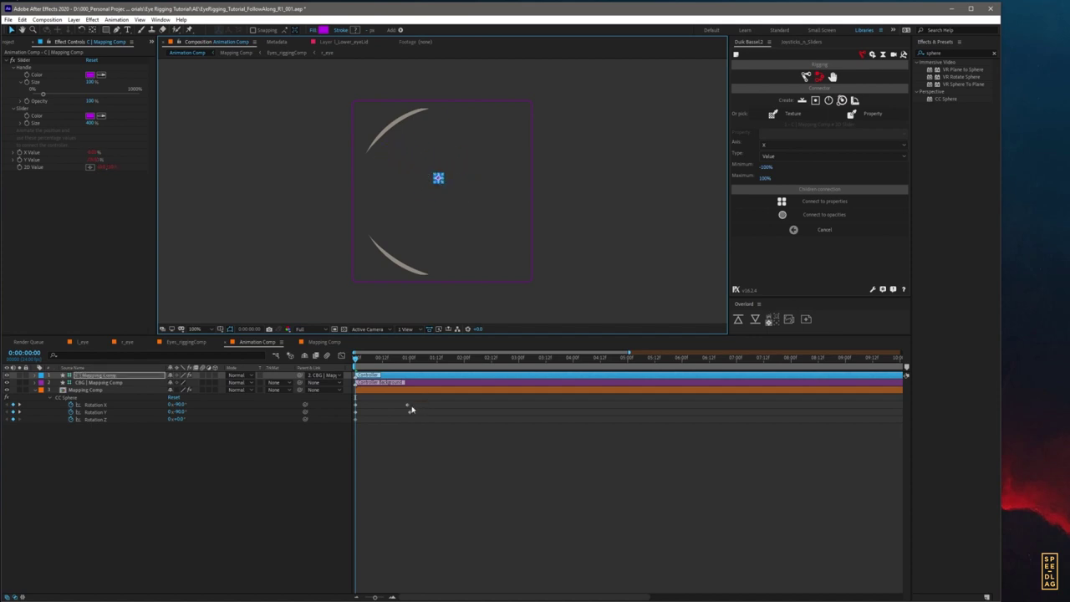
Step: Move the second Rotation X keyframe to 1 second so it aligns with the Rotation Y keyframe
left_click(410, 362)
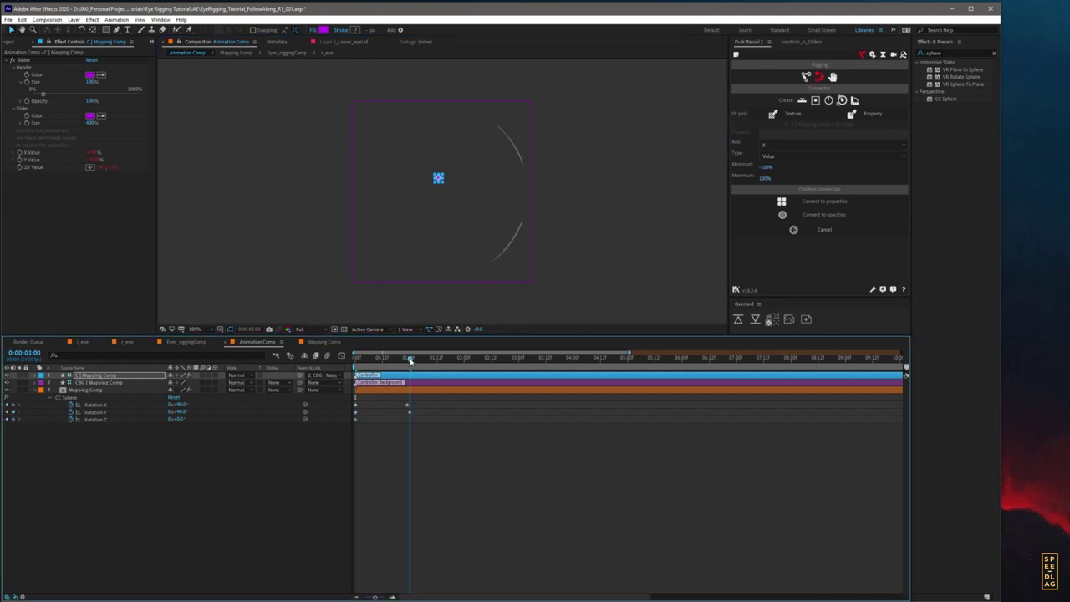
key("equal")
key("equal")
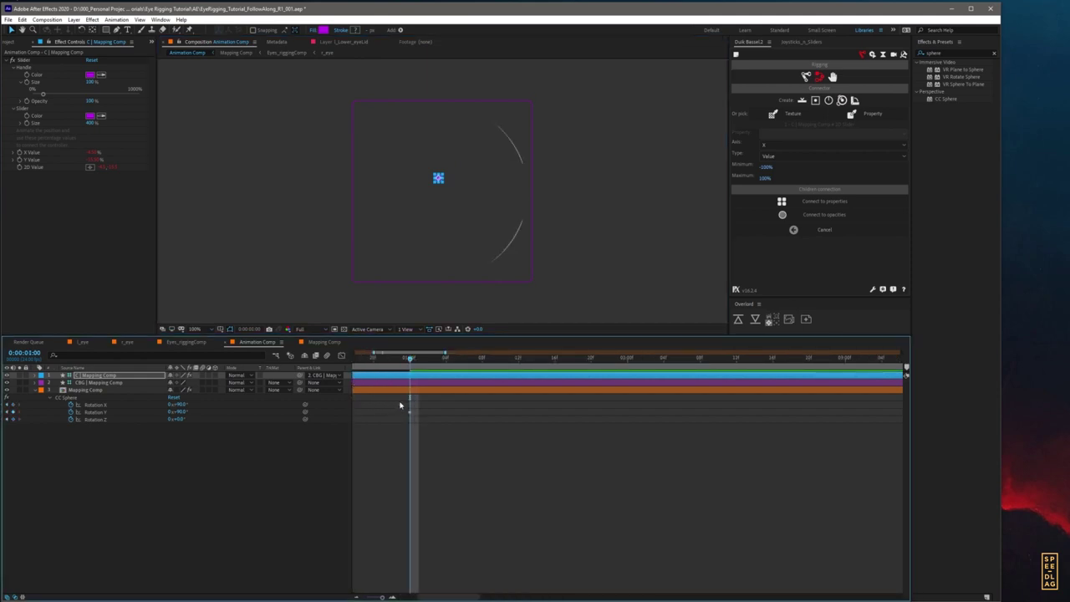
left_click(410, 406)
key("minus")
key("minus")
Step: Preview the sphere's rotation over the first second, then try moving the second Rotation Y keyframe further along the timeline and undo it
mouse_move(391, 362)
left_mouse_down()
mouse_move(355, 362)
mouse_move(388, 370)
left_mouse_up()
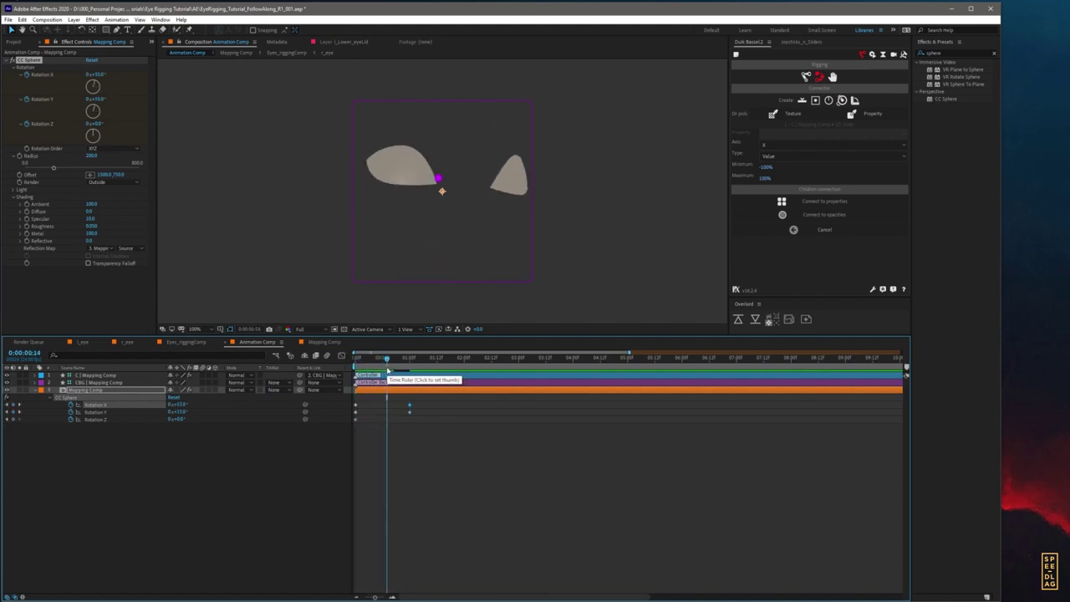
mouse_move(387, 370)
left_mouse_down()
mouse_move(361, 368)
mouse_move(406, 366)
mouse_move(358, 366)
mouse_move(409, 368)
mouse_move(354, 366)
mouse_move(379, 380)
left_mouse_up()
left_click(391, 397)
left_click(388, 390)
left_click_drag(410, 412, 460, 411)
key("ctrl+z")
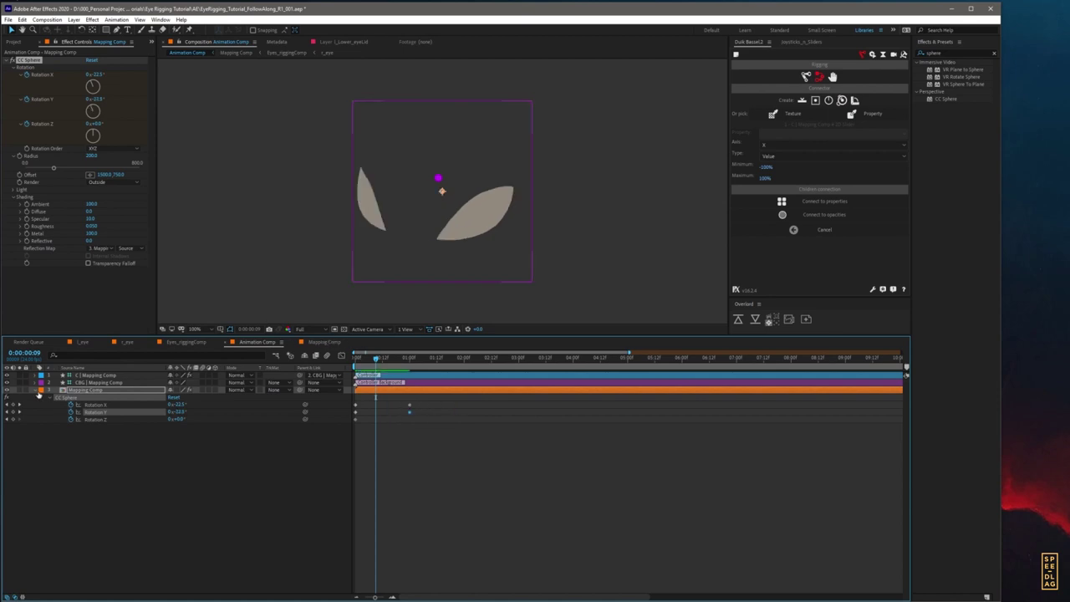
Step: Reveal and select the Position property of the C | Mapping Comp controller layer
left_click(92, 376)
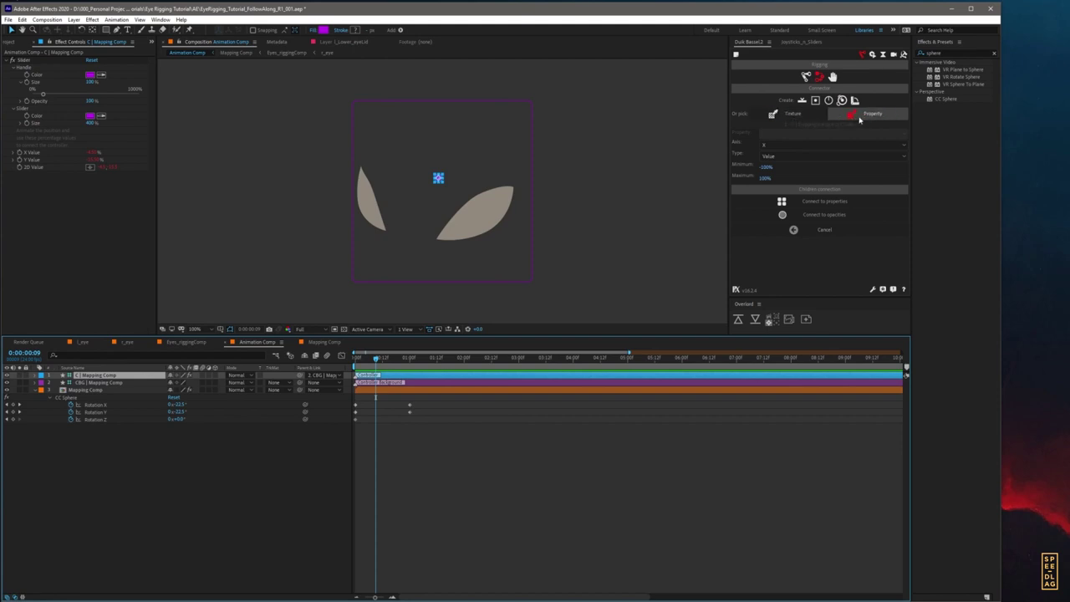
key("p")
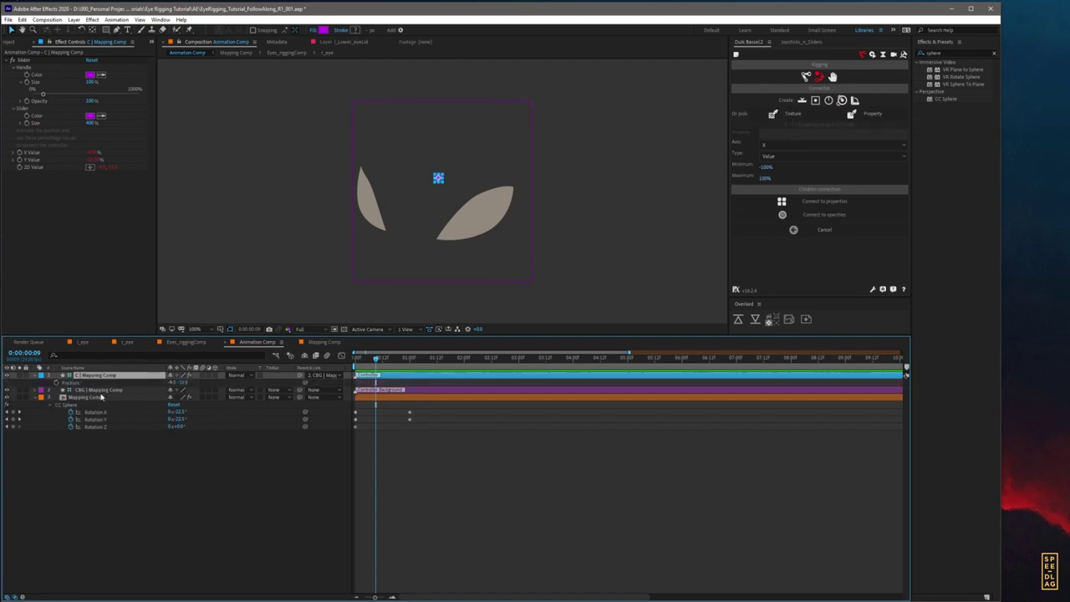
left_click(73, 384)
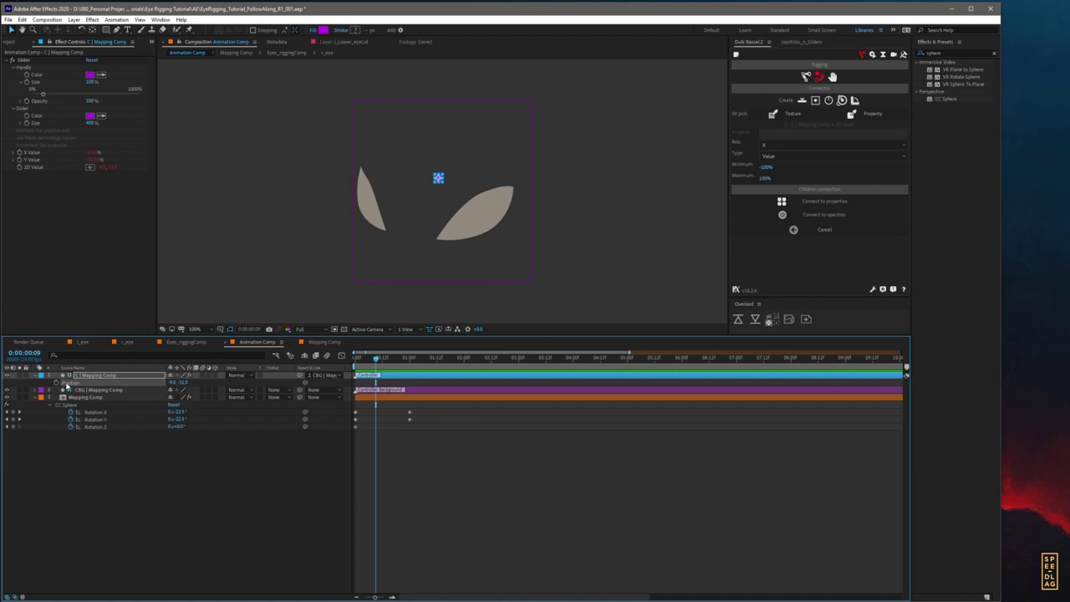
Step: Test the controller's horizontal travel by moving its handle to the left frame edge and back across, and undo the moves
left_click_drag(438, 177, 353, 184)
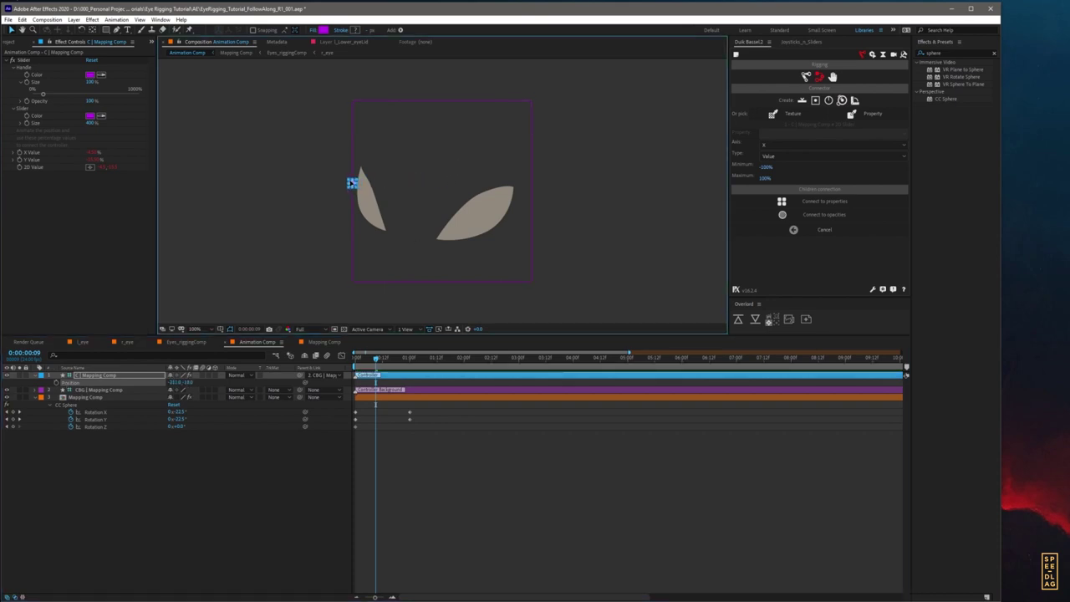
left_click_drag(360, 183, 465, 180)
key("ctrl+z")
Step: Pick the controller's Position as the connector property and set its X-axis range to a -200 px minimum and 200 px maximum
left_click(70, 384)
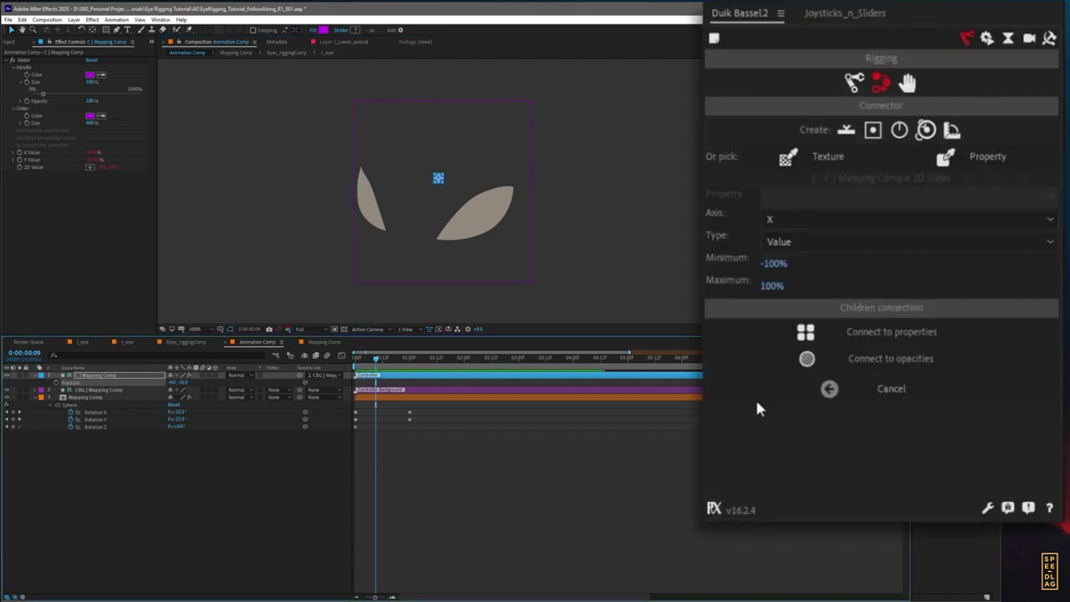
left_click(964, 154)
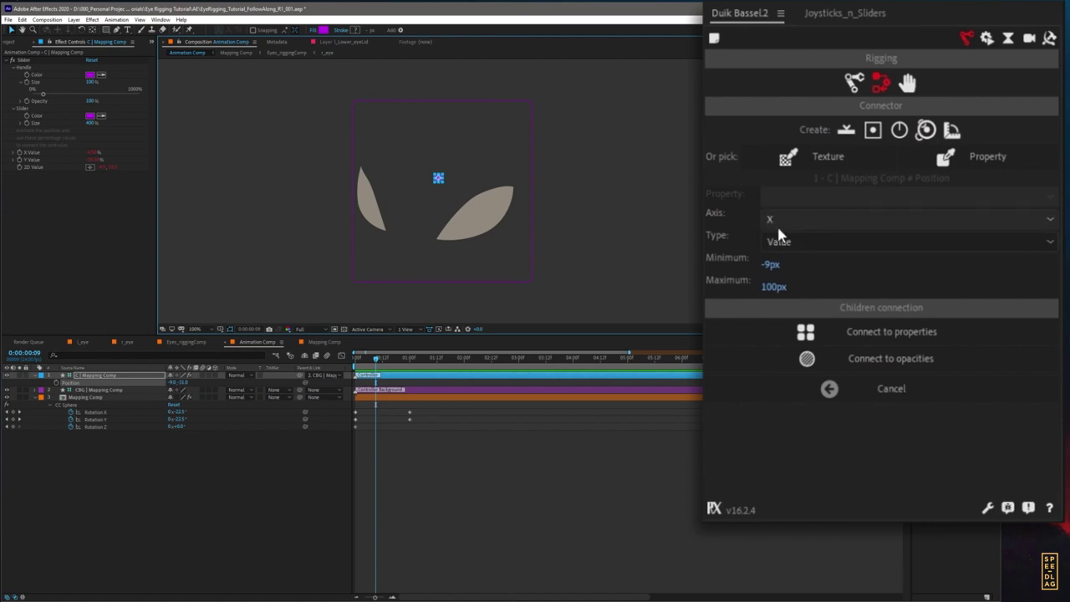
left_click(766, 266)
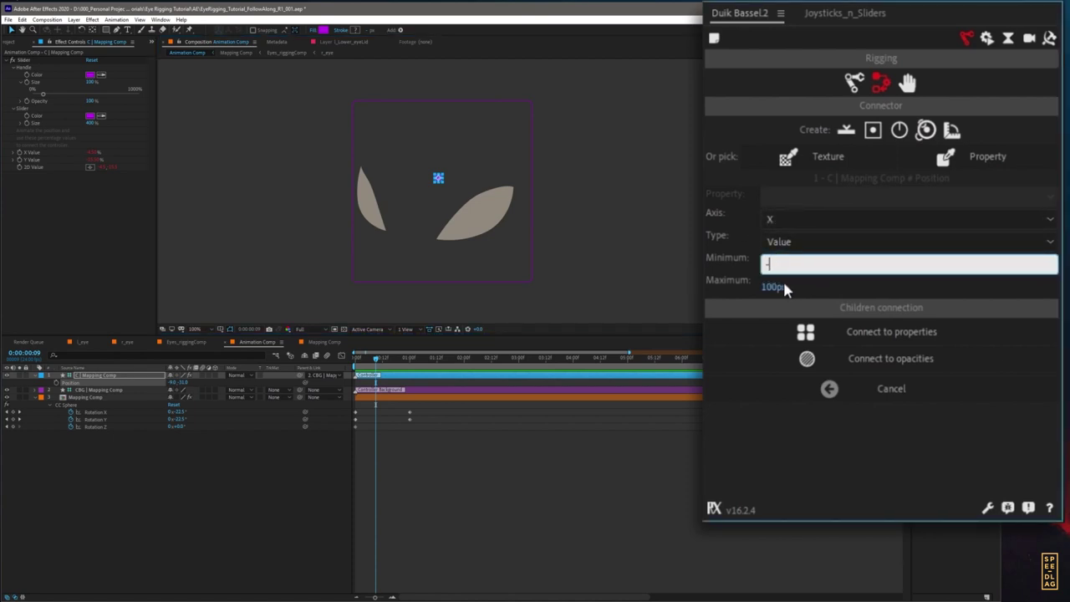
left_click(768, 287)
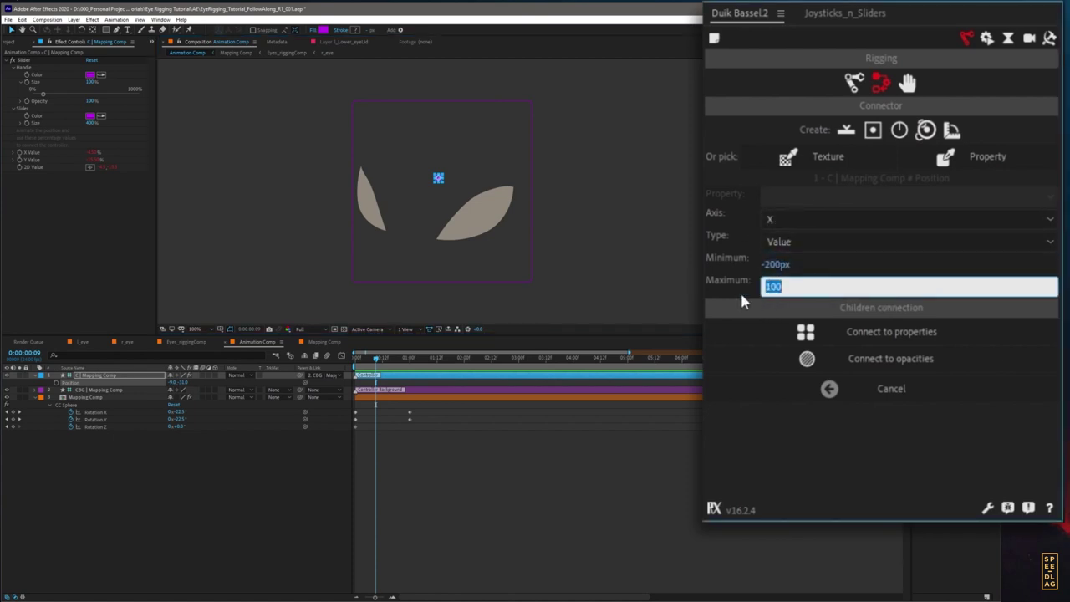
type("200")
key("Return")
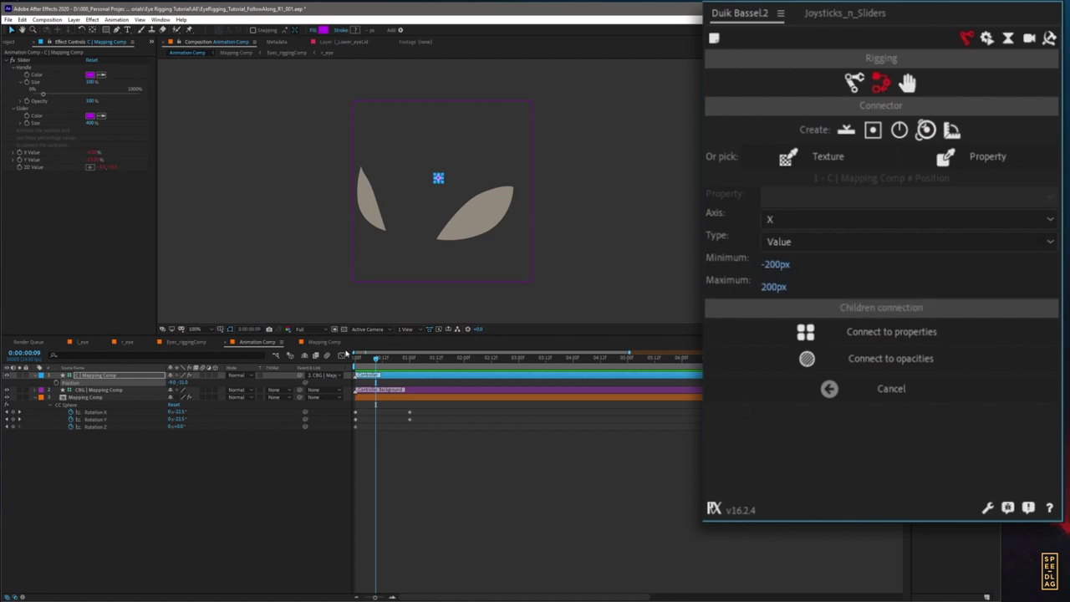
Step: Connect the CC Sphere's Rotation Y keyframes to the controller's X position, and hide and lock the connector layer
left_click(410, 419)
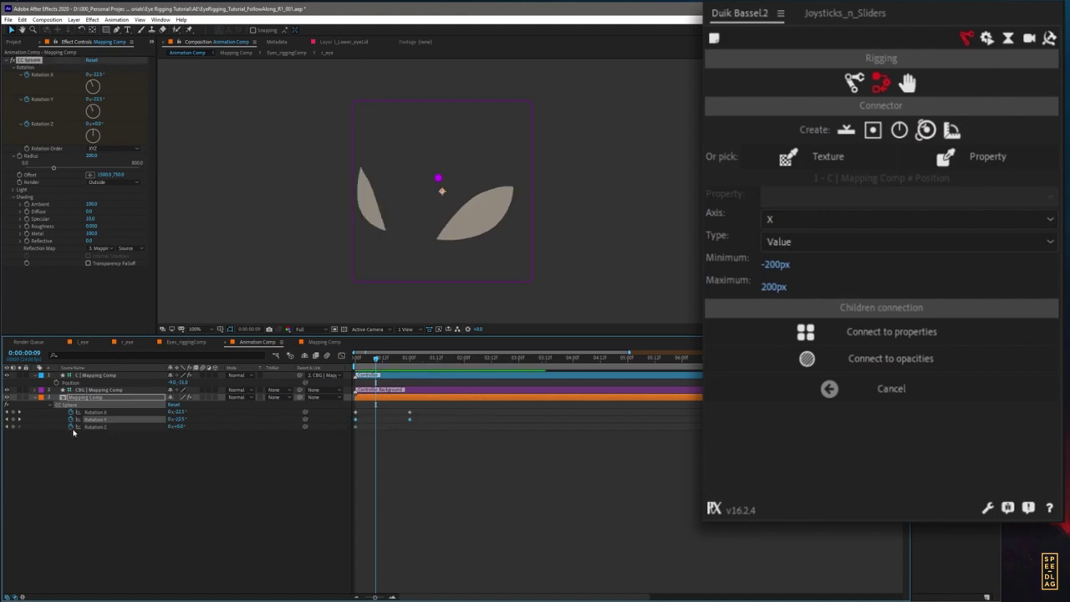
left_click(892, 334)
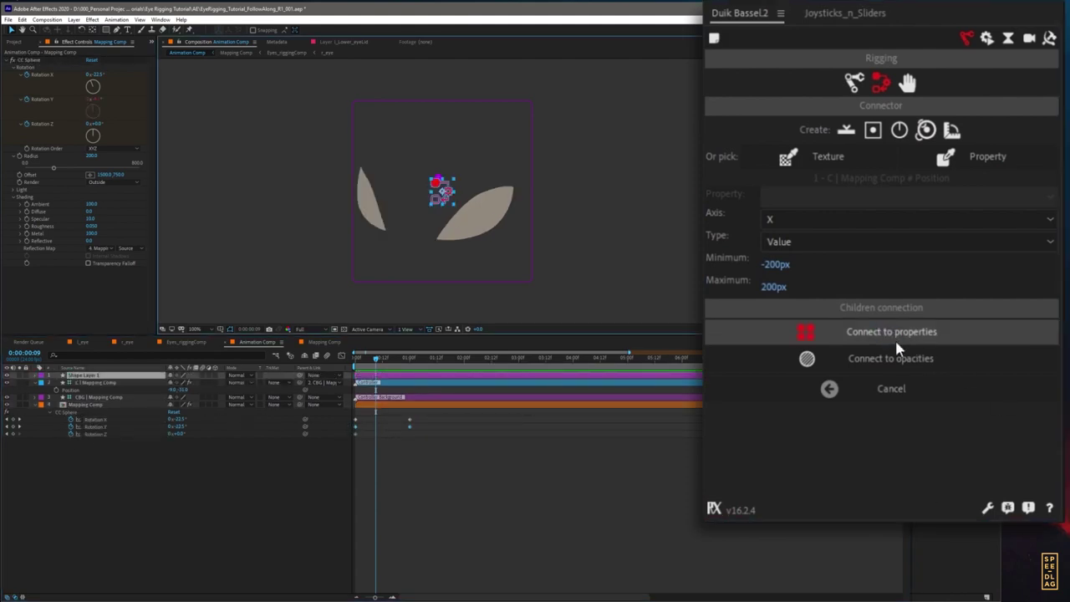
left_click(444, 196)
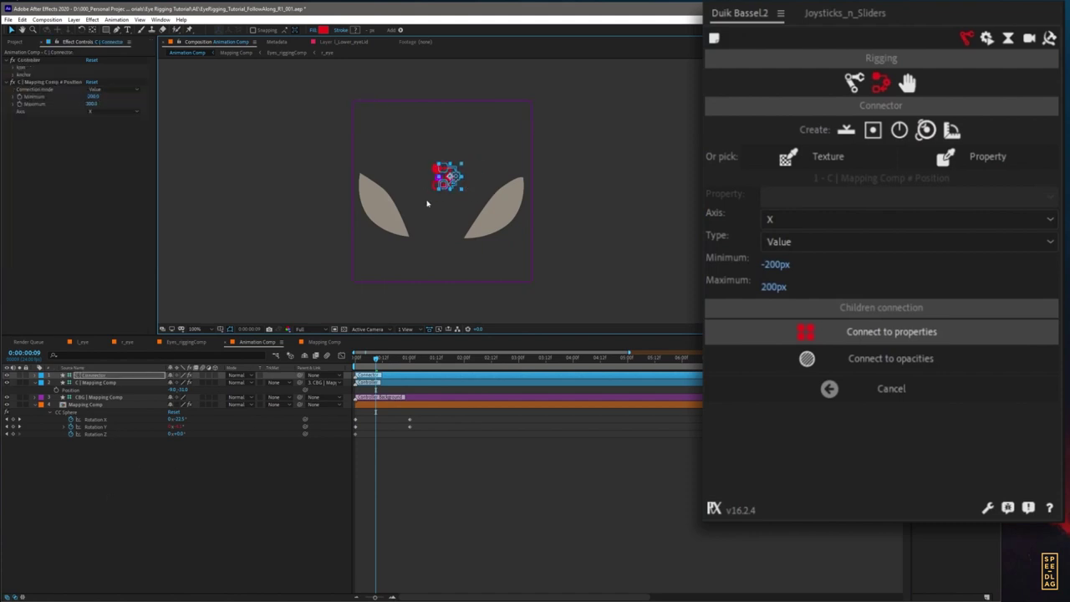
left_click(7, 377)
left_click(29, 376)
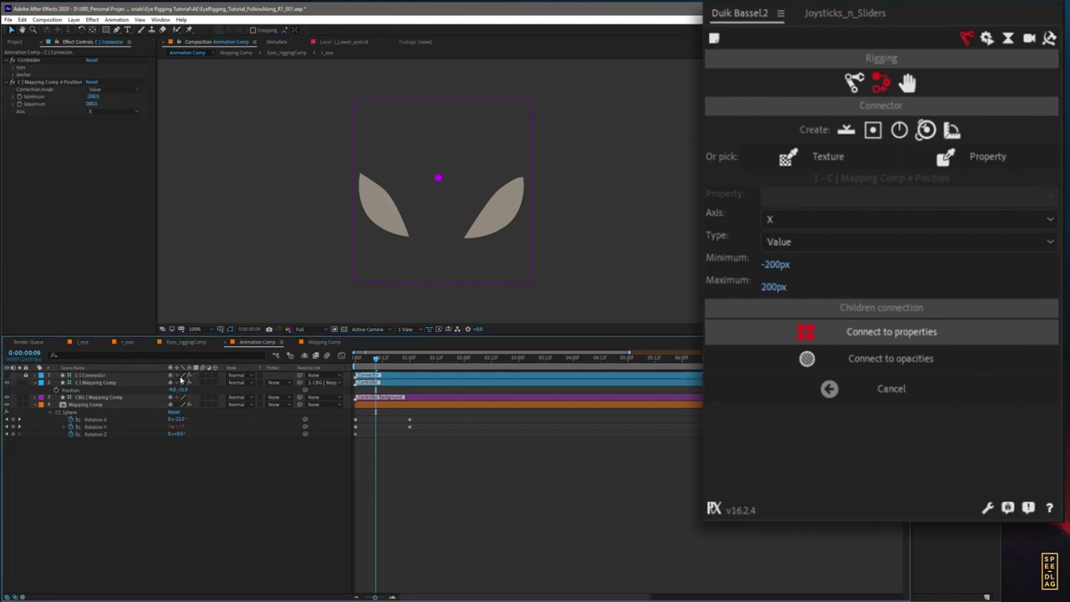
Step: Hide shy layers in the timeline, and test the horizontal connection by moving the C | Mapping Comp controller sideways and back near the centre
left_click(317, 357)
left_click(106, 377)
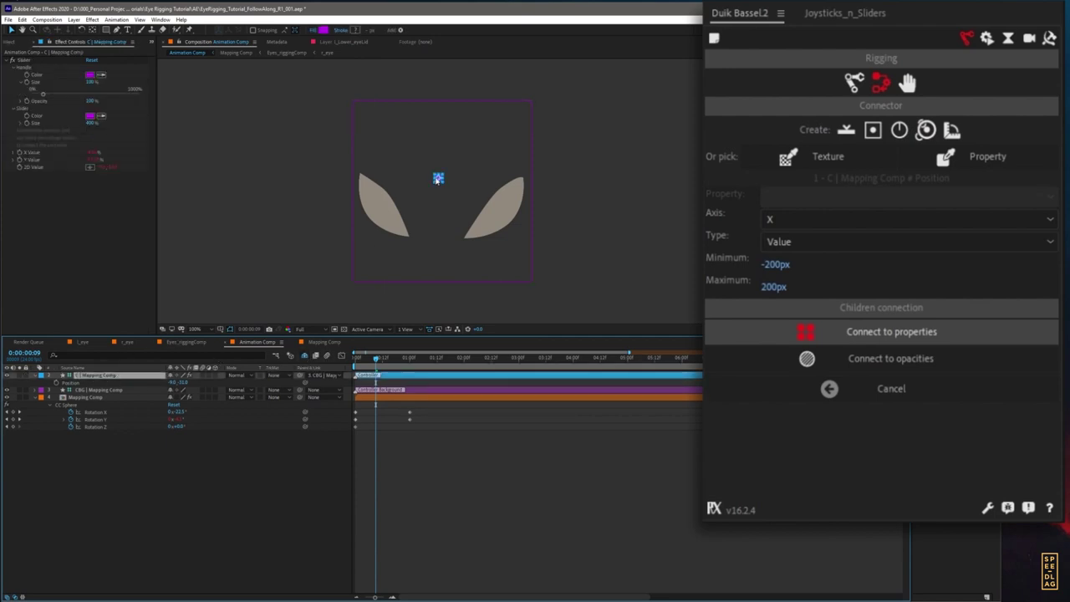
left_click_drag(438, 178, 399, 173)
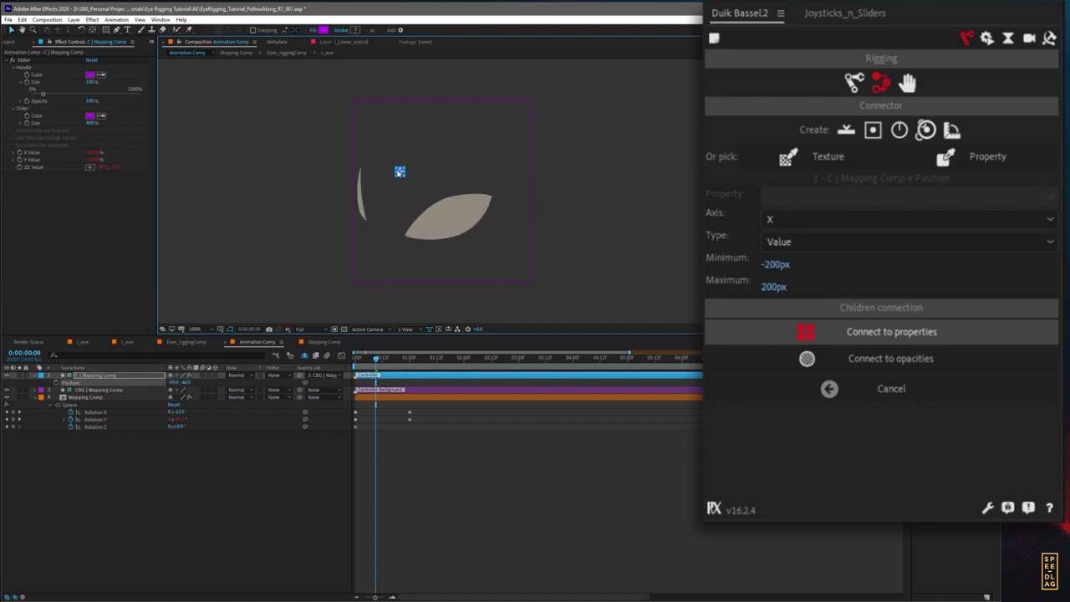
left_click_drag(401, 173, 439, 194)
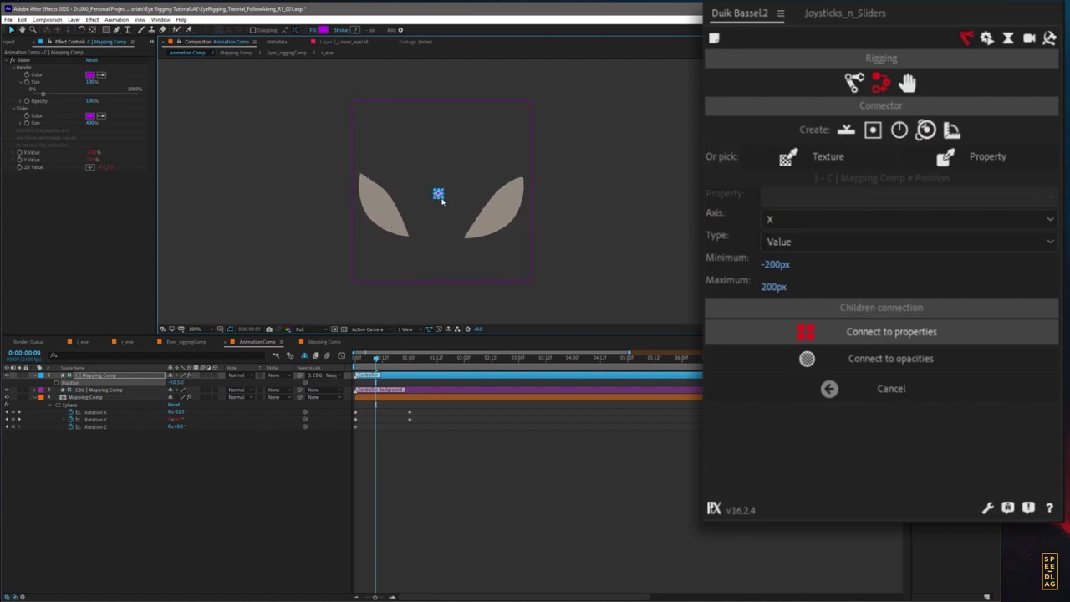
Step: Switch the connector axis to Y and connect CC Sphere's Rotation X keyframes to the controller's Position with the -200 px to 200 px range
left_click(856, 216)
left_click(806, 258)
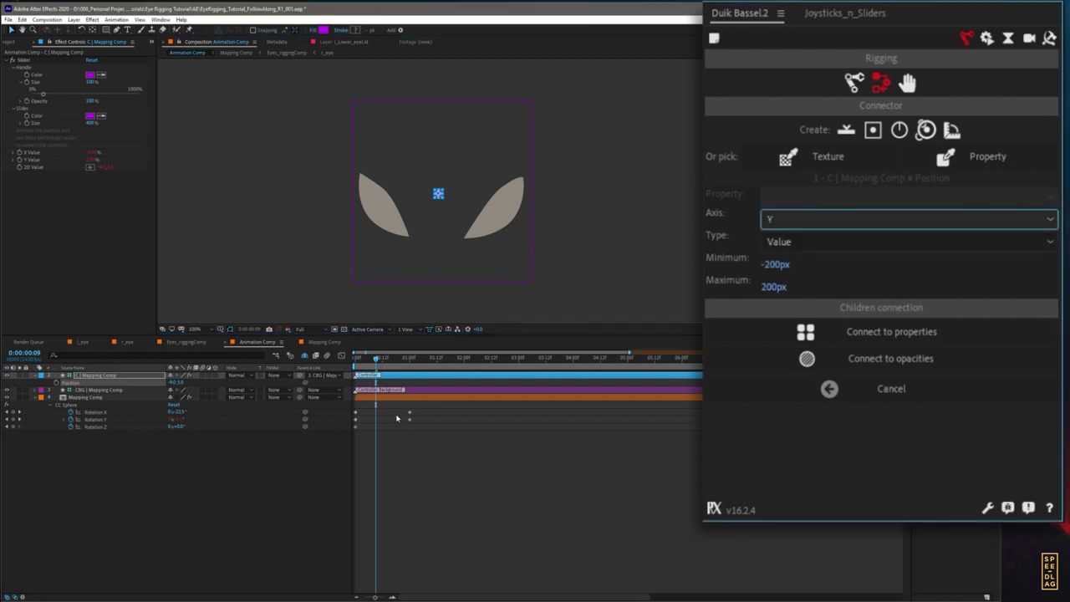
left_click_drag(422, 406, 349, 423)
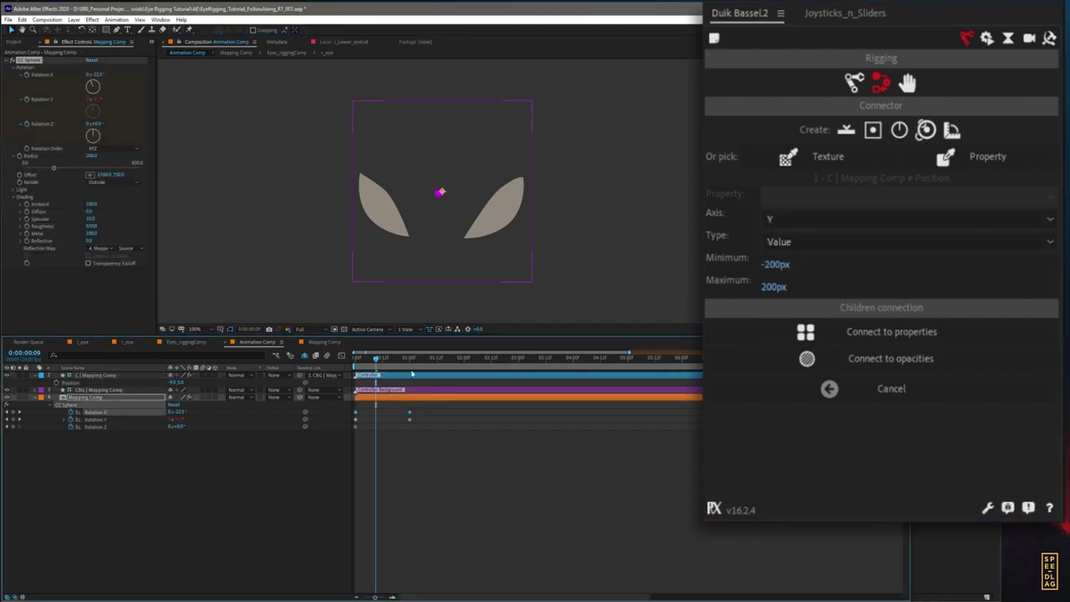
left_click(865, 334)
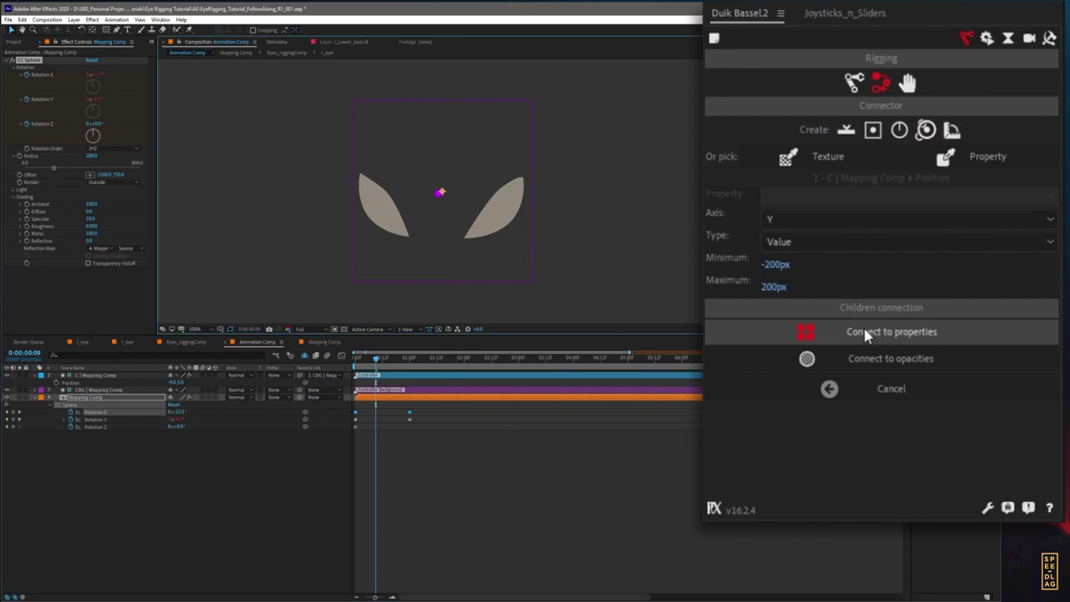
Step: Test the controller's vertical response by moving its handle down and slightly outward, and undo the move
left_click(96, 375)
left_click_drag(438, 197, 453, 231)
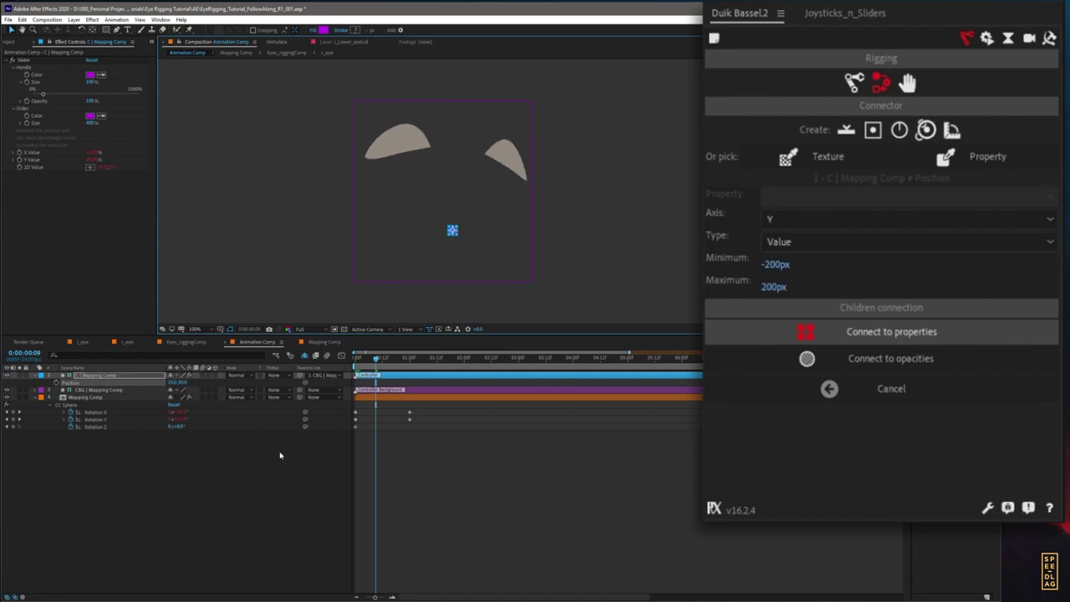
key("ctrl+z")
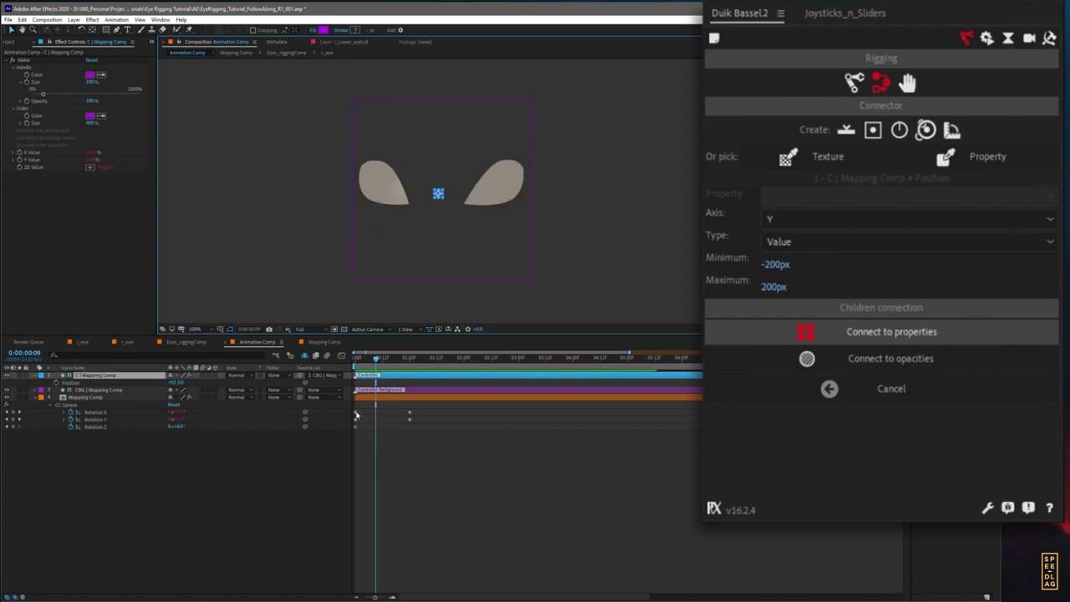
Step: Shift the last Rotation X keyframe later and back in line with the Rotation Y keyframe, and move the controller to test both axes
left_click_drag(356, 413, 429, 415)
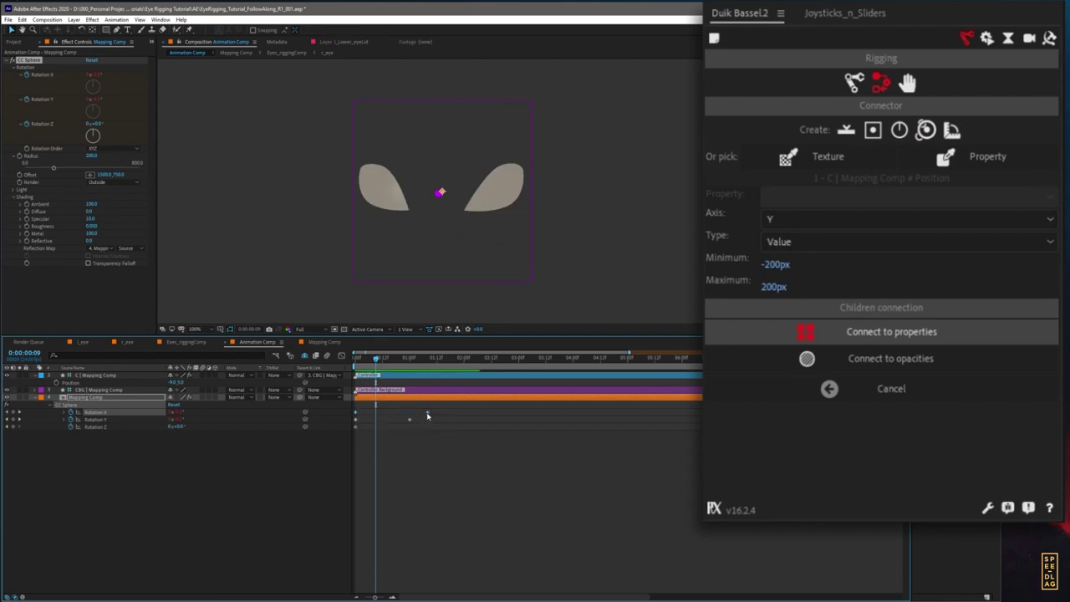
left_click_drag(417, 417, 410, 420)
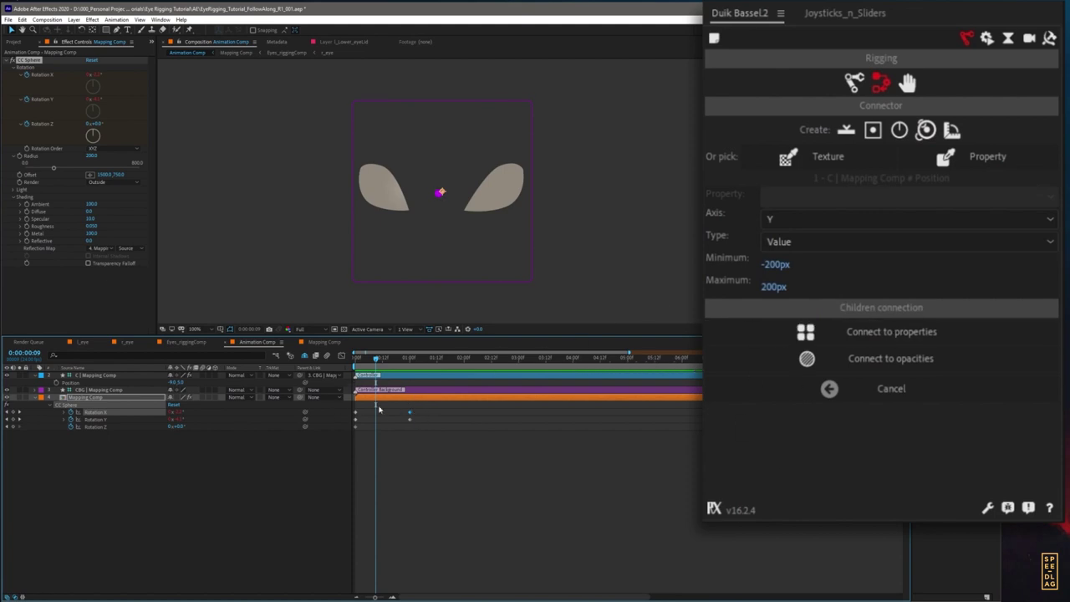
left_click(91, 376)
left_click_drag(440, 194, 396, 189)
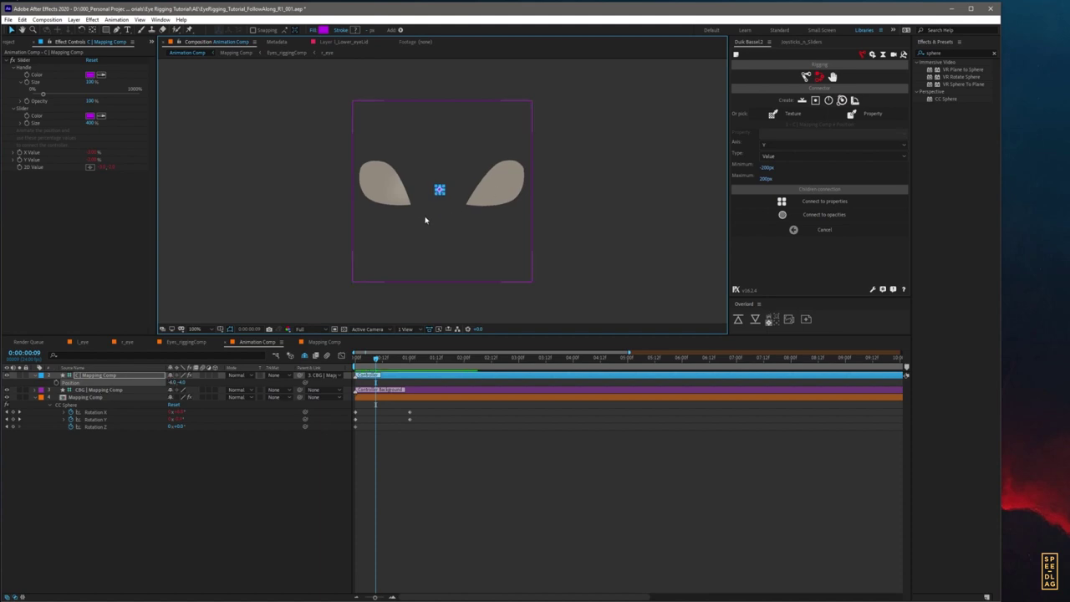
Step: Scale the Eyes_riggingComp layer inside Mapping Comp to 78%, and return to Animation Comp to check the controller
double_click(87, 397)
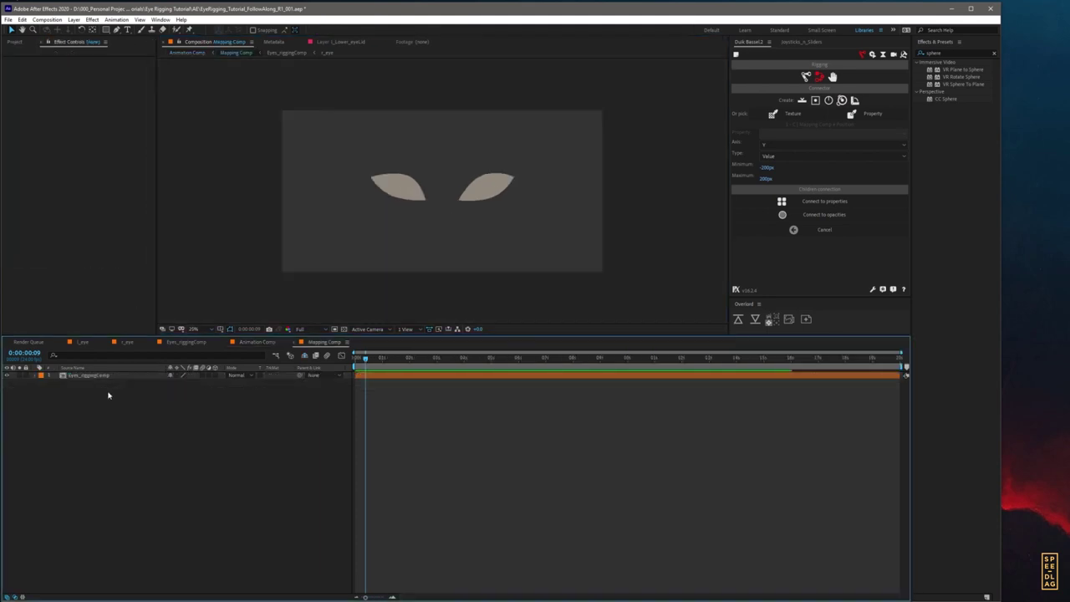
left_click(88, 376)
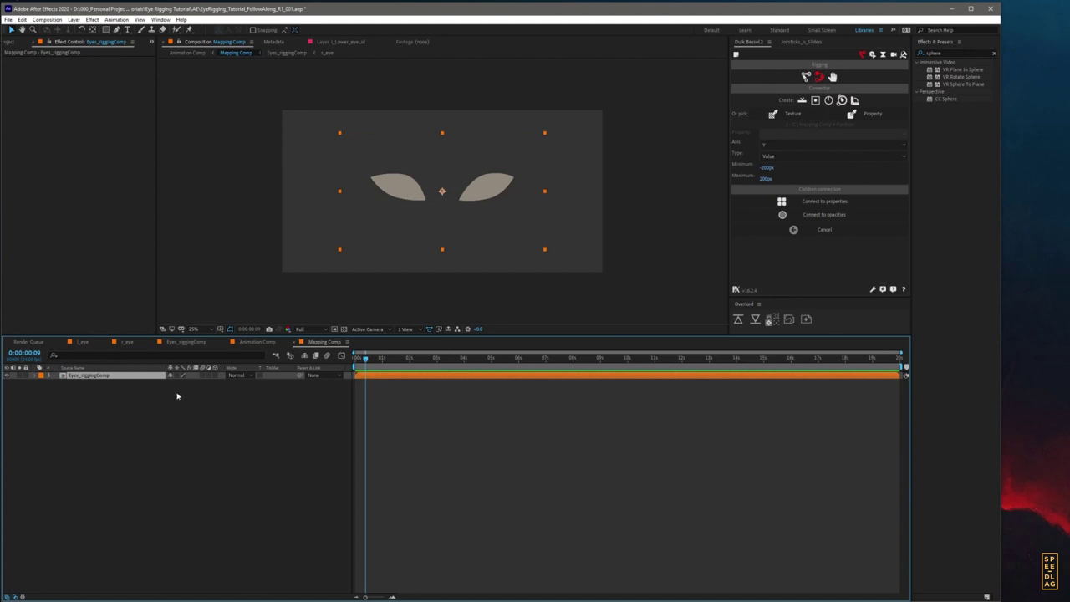
key("s")
left_click_drag(183, 382, 173, 383)
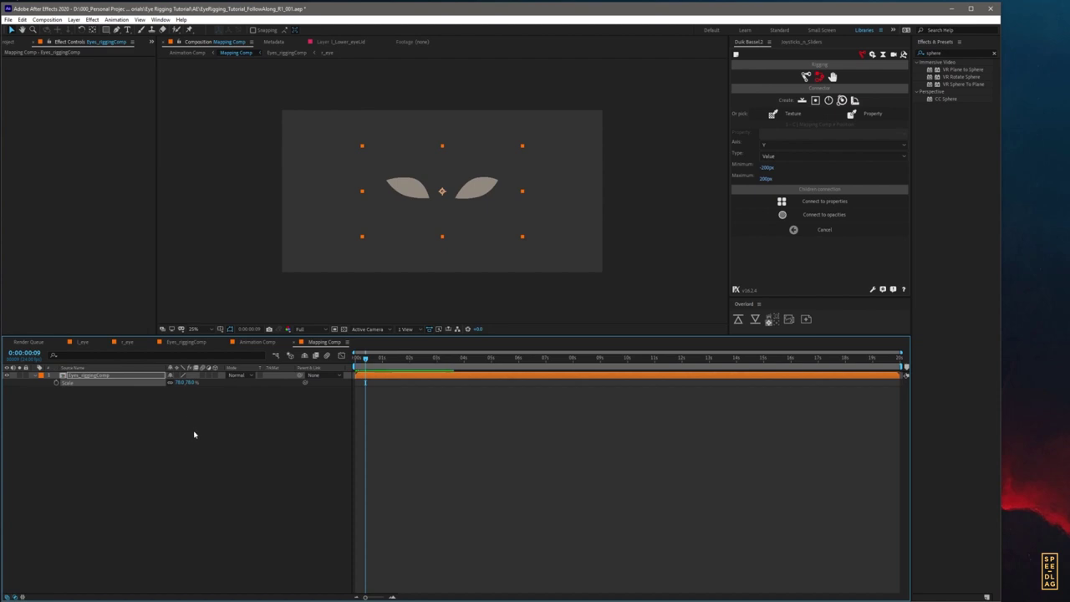
key("Tab")
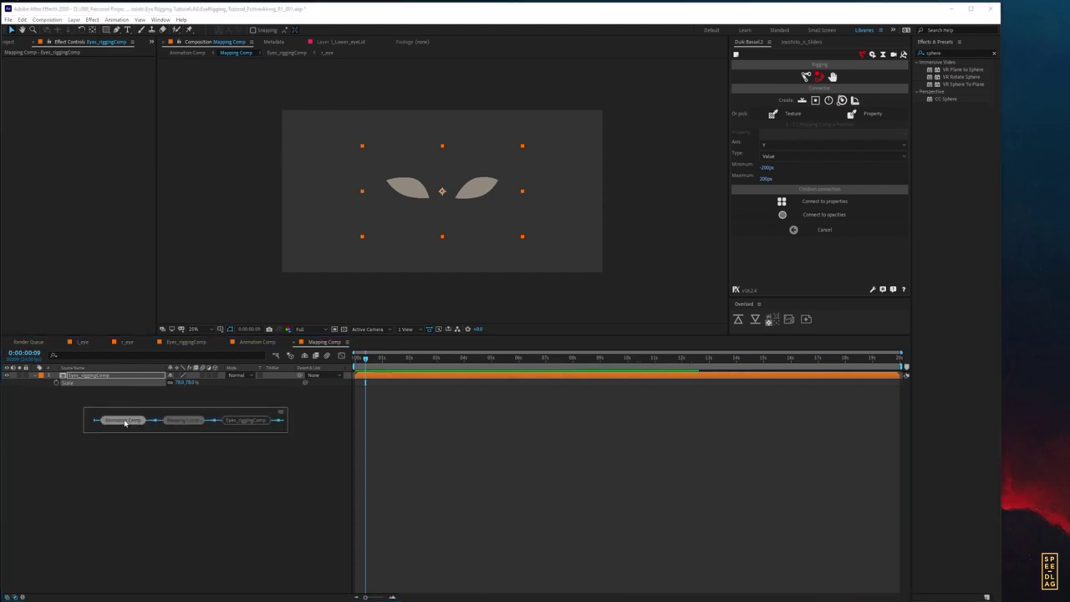
left_click(124, 422)
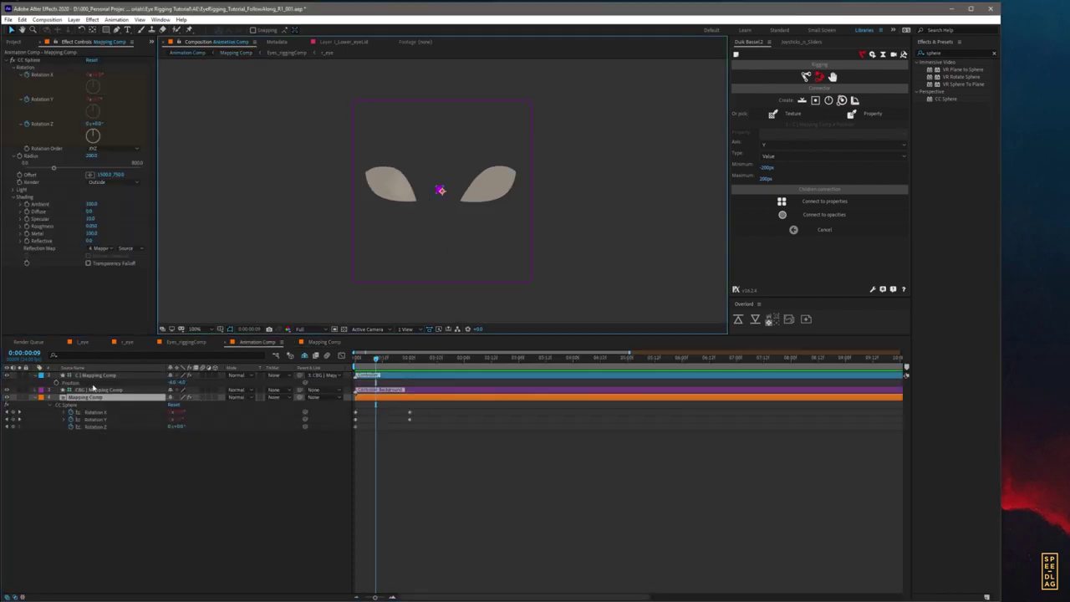
left_click(441, 191)
mouse_move(440, 191)
left_mouse_down()
mouse_move(411, 189)
mouse_move(471, 183)
mouse_move(440, 212)
mouse_move(444, 170)
mouse_move(502, 182)
mouse_move(440, 189)
left_mouse_up()
left_click(95, 381)
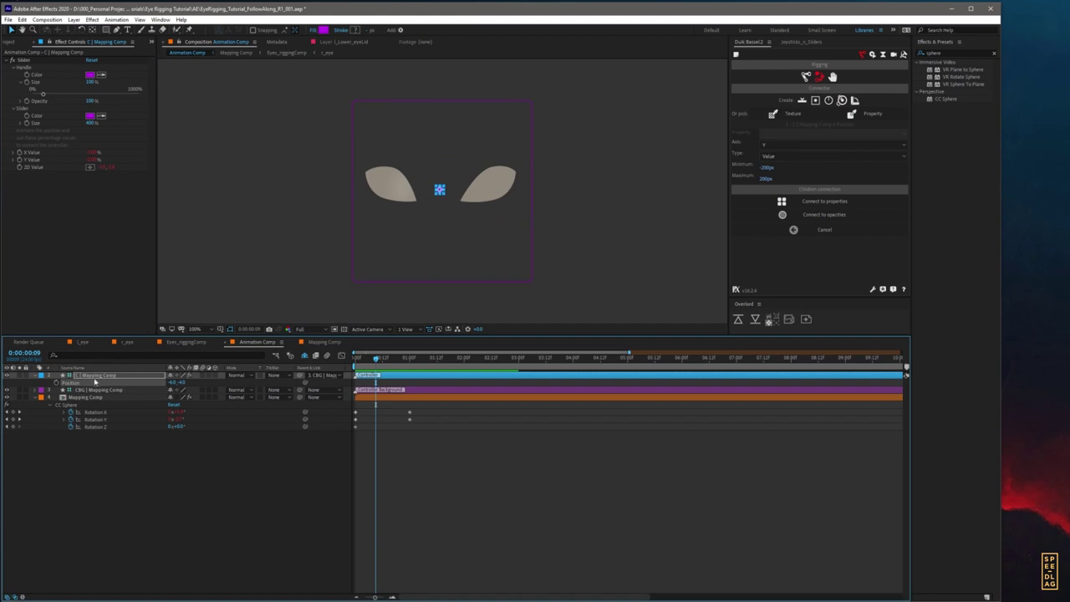
Step: Reset the Eyes_riggingComp layer's scale to 100% inside Mapping Comp and return to Animation Comp
double_click(95, 398)
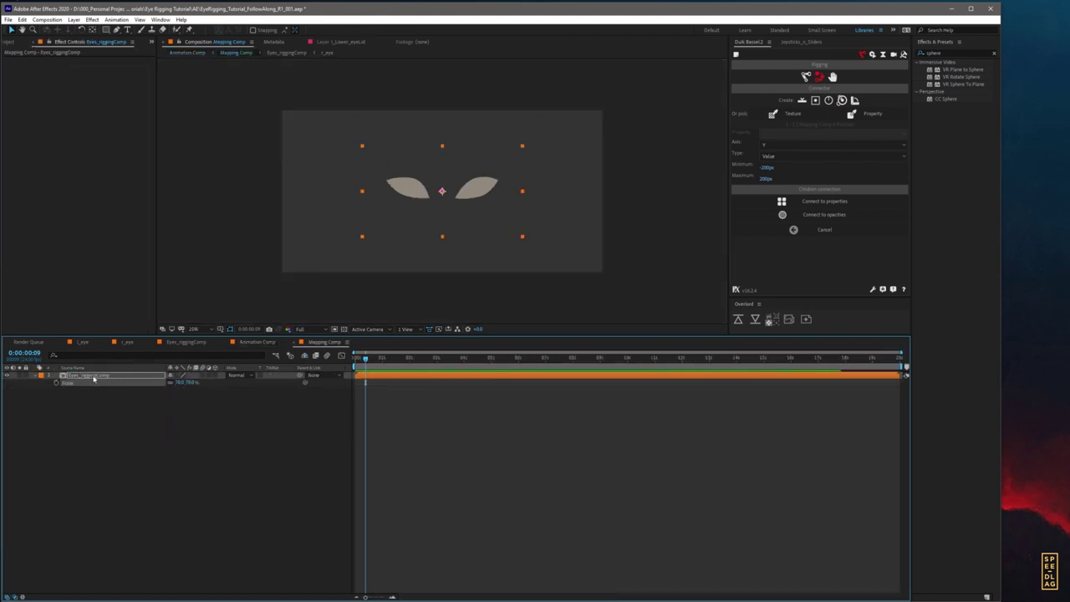
left_click(137, 443)
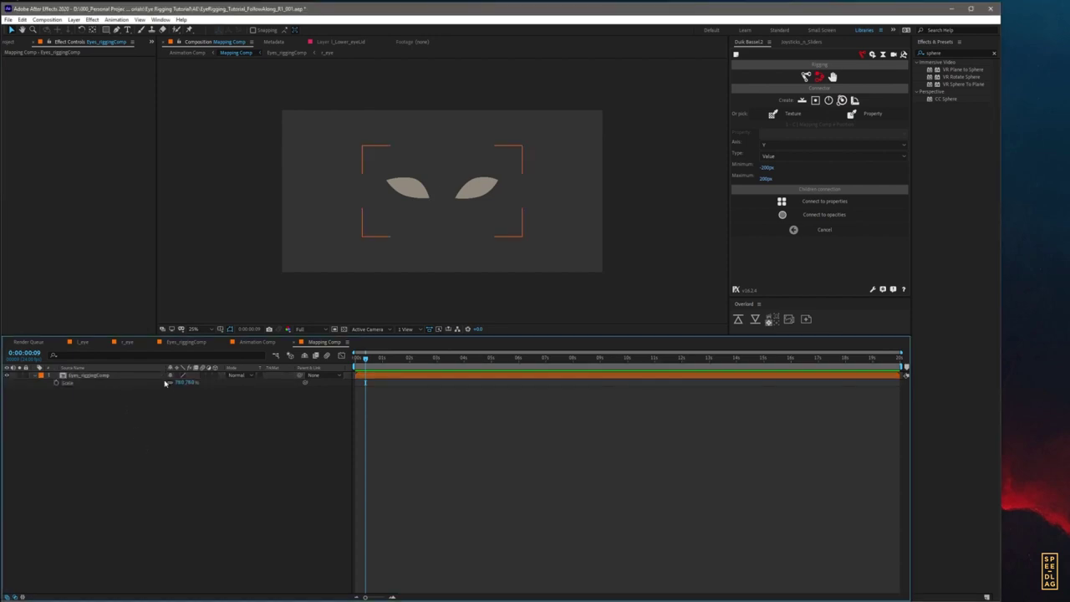
left_click(178, 382)
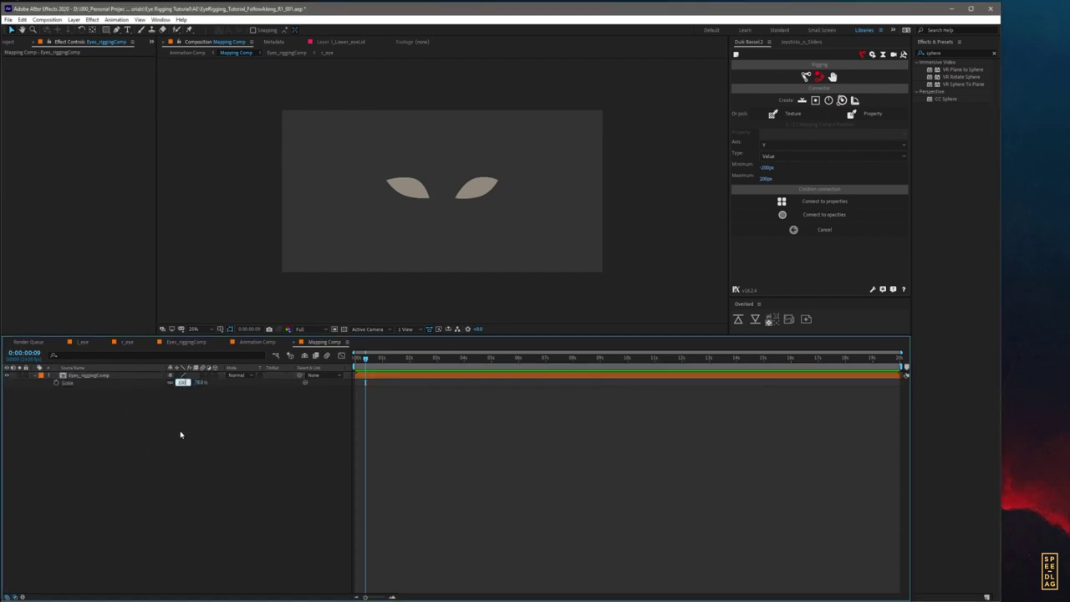
type("100")
key("Return")
key("Tab")
left_click(86, 437)
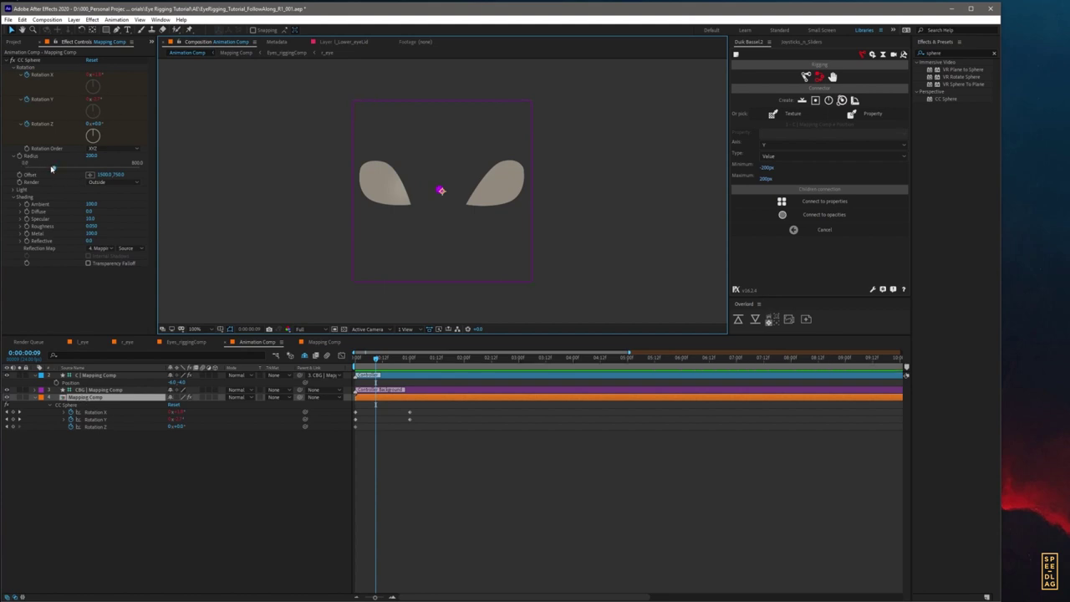
Step: Try CC Sphere radius values of about 482 and 100 on the Mapping Comp layer, and restore the radius to 200
left_click_drag(54, 167, 94, 168)
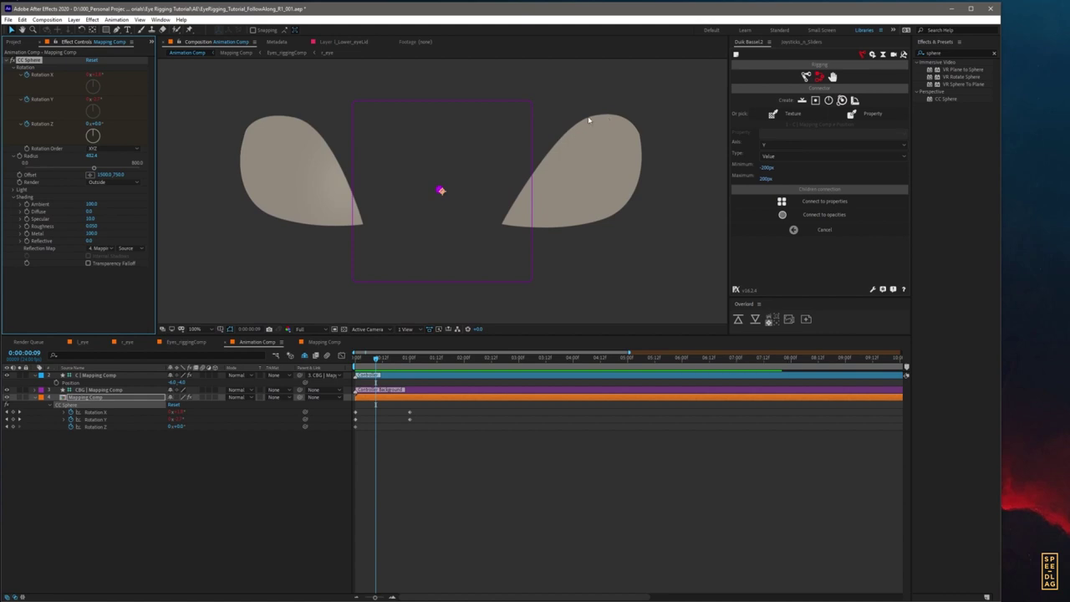
left_click(90, 156)
type("100")
key("Return")
left_click(93, 156)
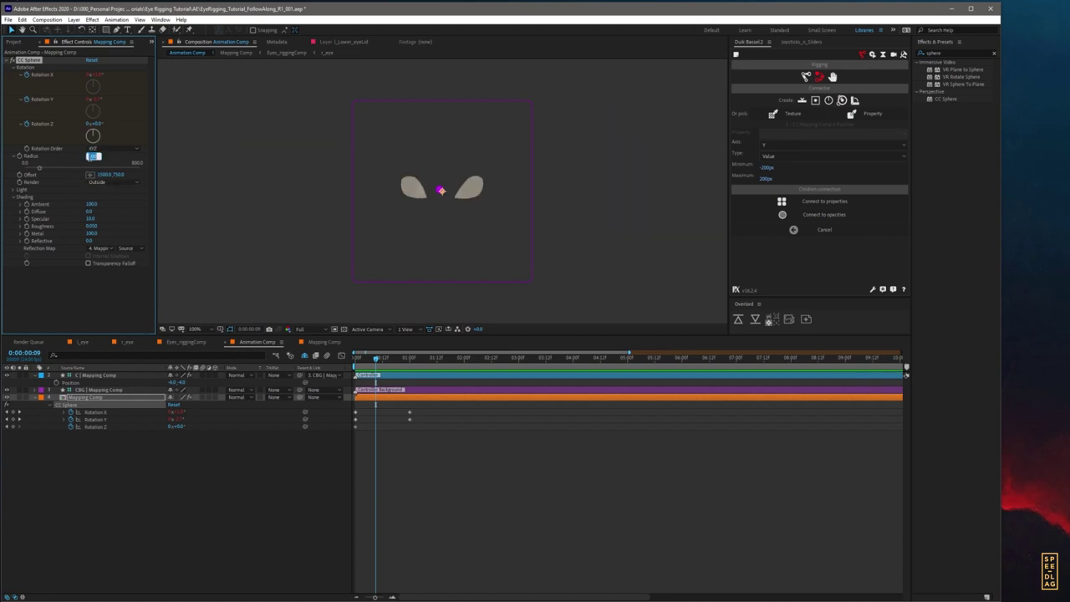
type("200")
key("Return")
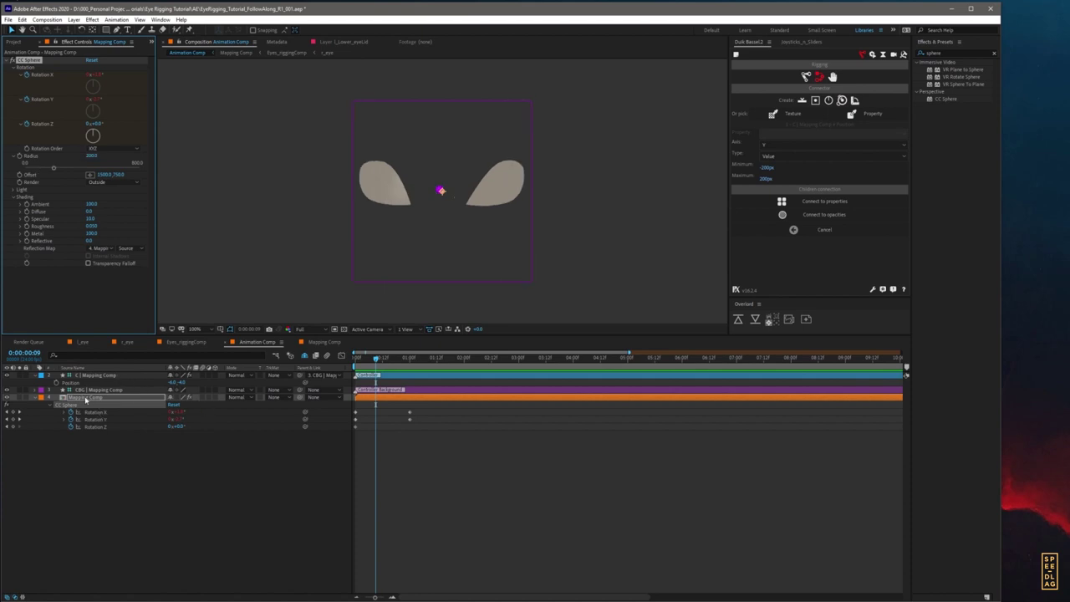
Step: Scale the Eyes_riggingComp layer inside Mapping Comp to 70%, and test the controller handle back in Animation Comp
double_click(84, 398)
left_click(184, 383)
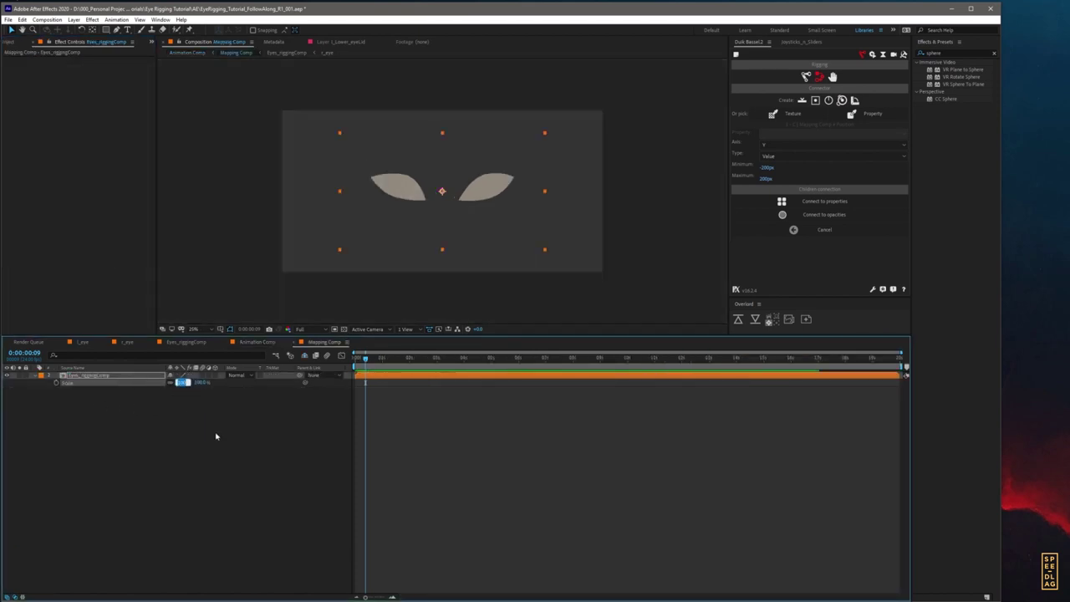
type("70")
key("Return")
left_click(211, 440)
key("Tab")
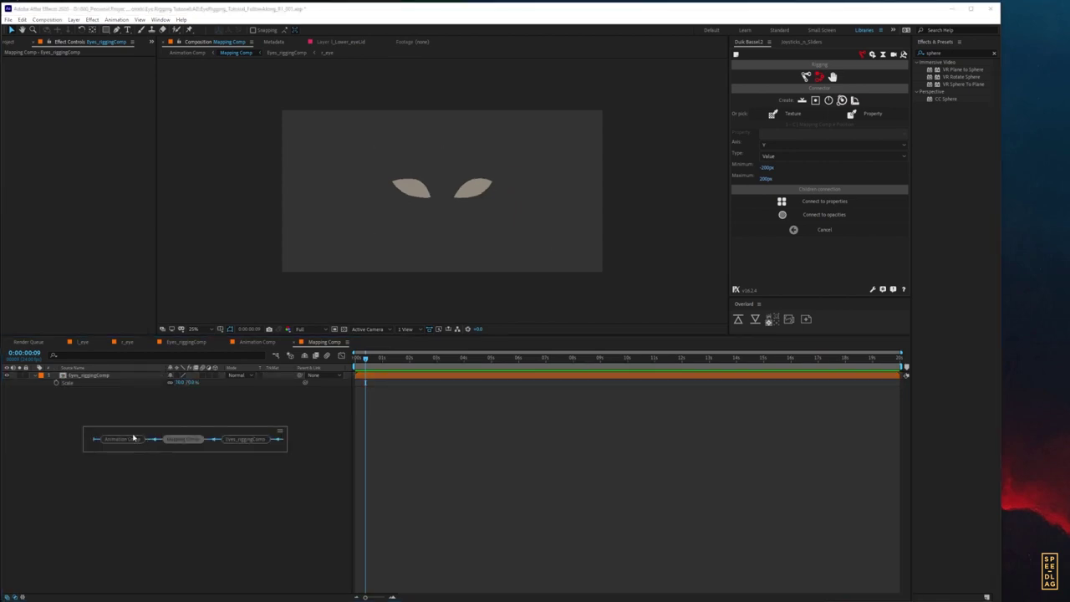
left_click(127, 441)
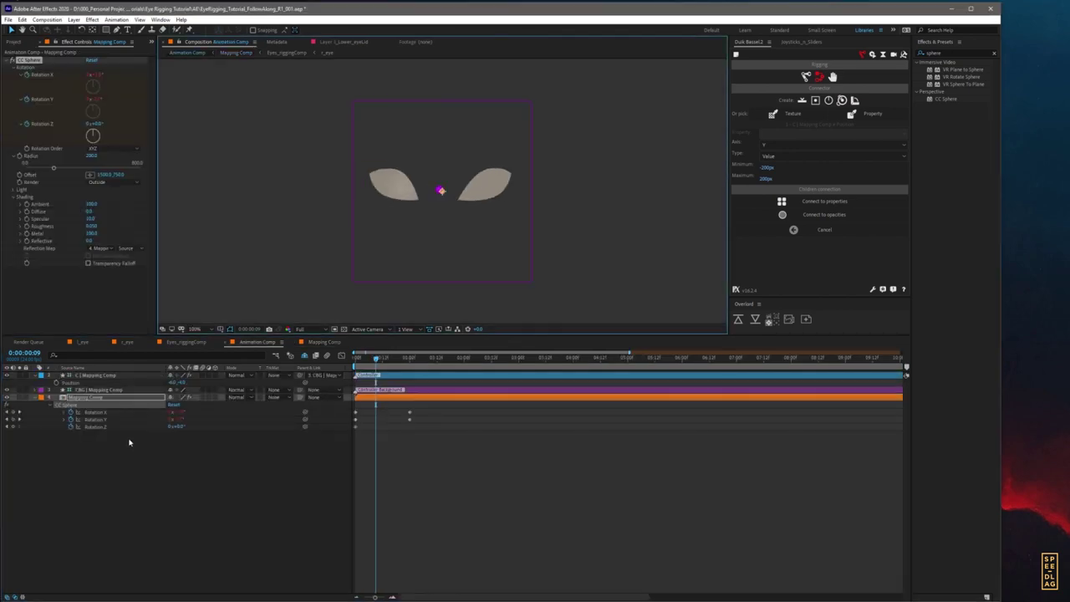
left_click(97, 375)
mouse_move(440, 190)
left_mouse_down()
mouse_move(383, 181)
mouse_move(502, 176)
mouse_move(409, 185)
mouse_move(465, 194)
mouse_move(443, 209)
mouse_move(472, 204)
mouse_move(453, 191)
left_mouse_up()
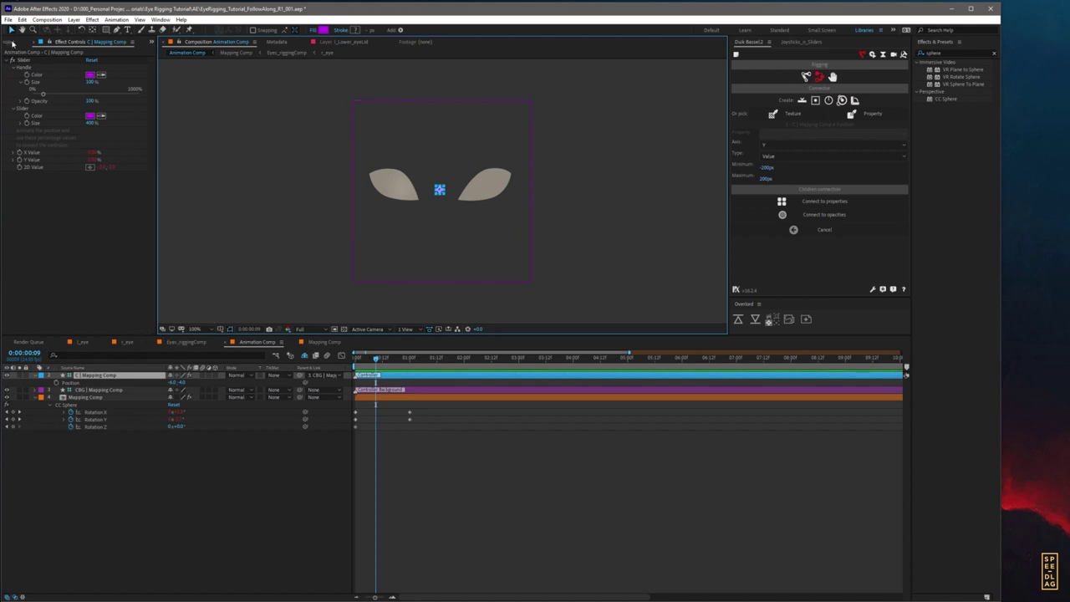
Step: Open the Eyes_riggingComp composition from the project's 001_Animation folder
left_click(12, 42)
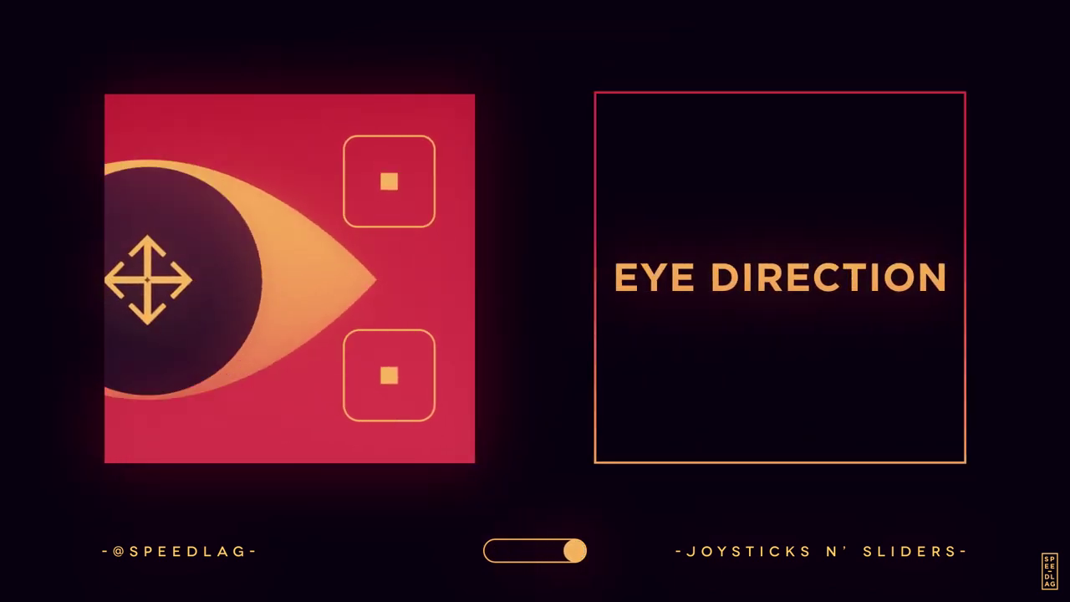
left_click(19, 156)
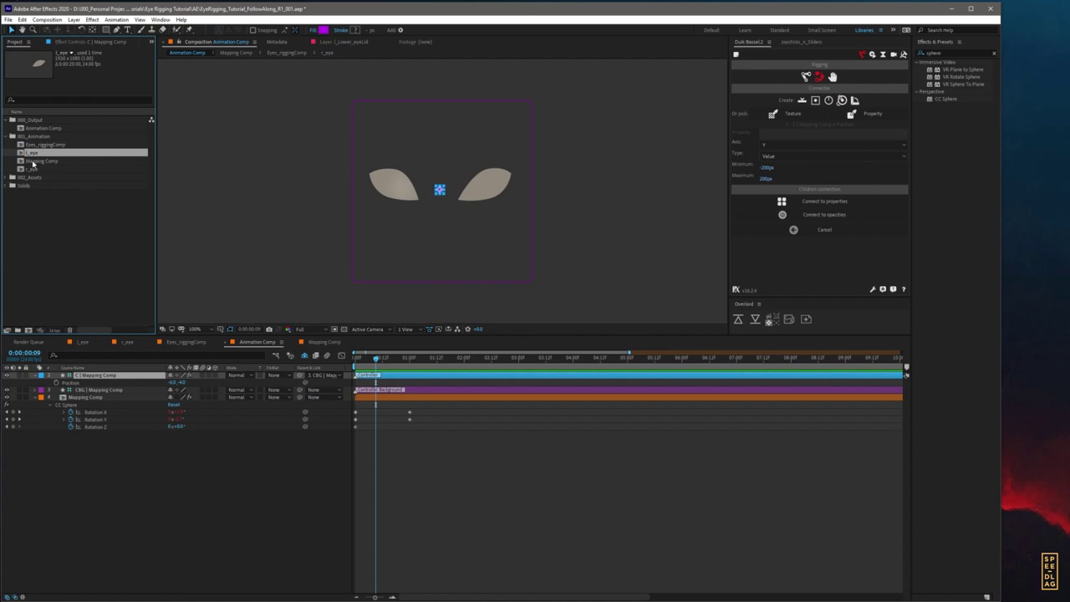
double_click(33, 162)
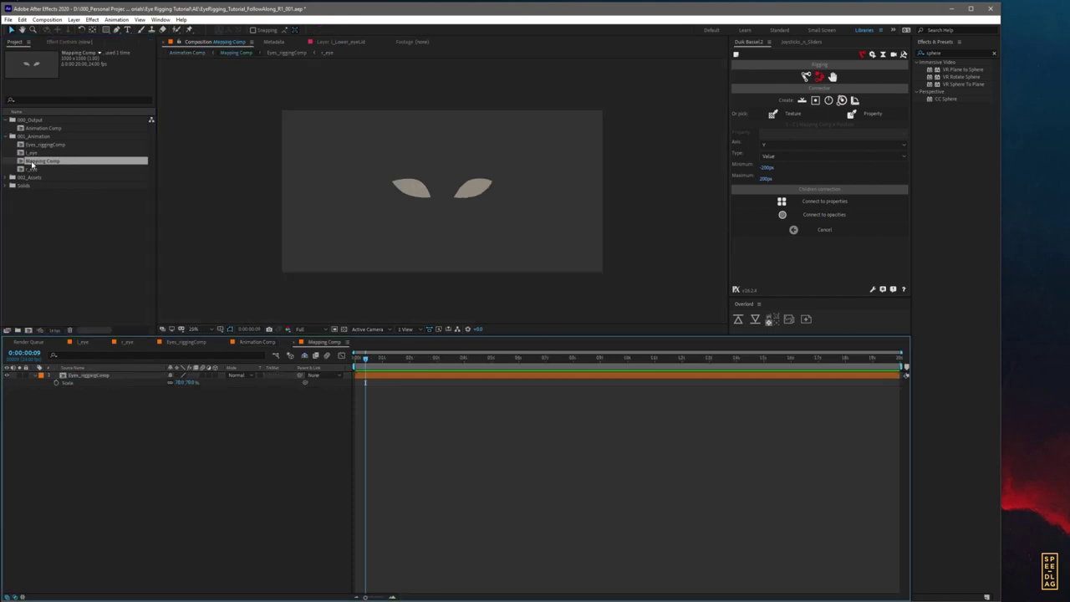
double_click(37, 145)
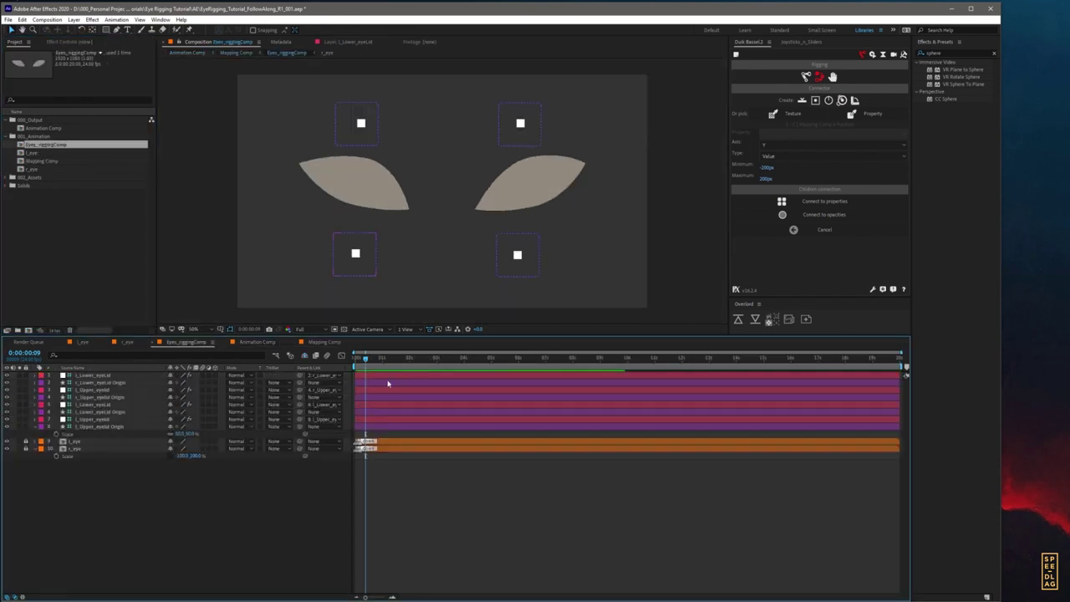
left_click(518, 255)
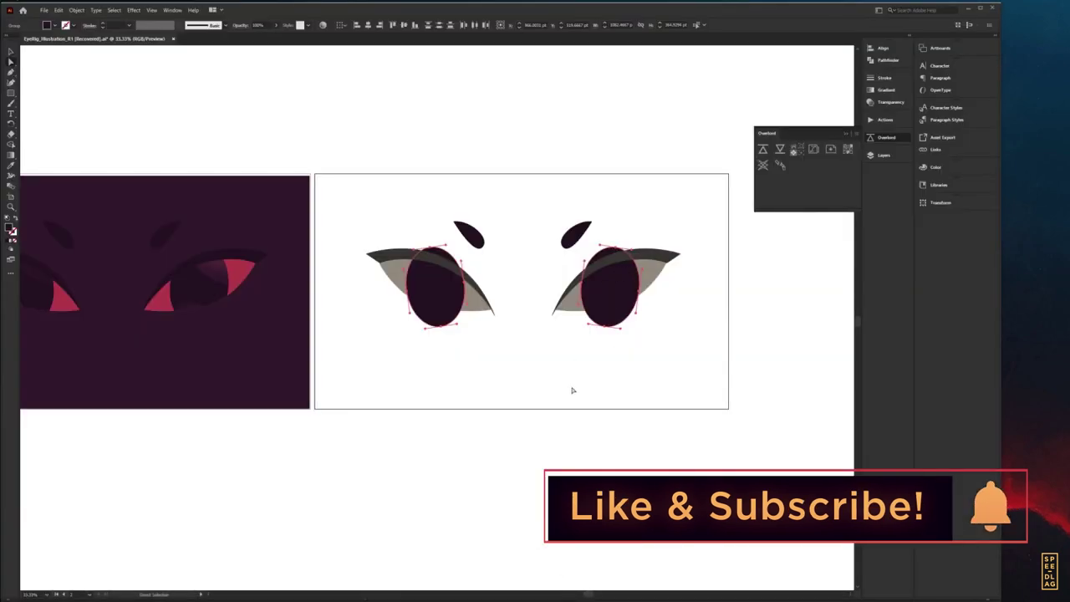
Step: Transfer both dark pupil ellipses from the Illustrator artwork into Eyes_riggingComp in After Effects with Overlord
left_click(574, 387)
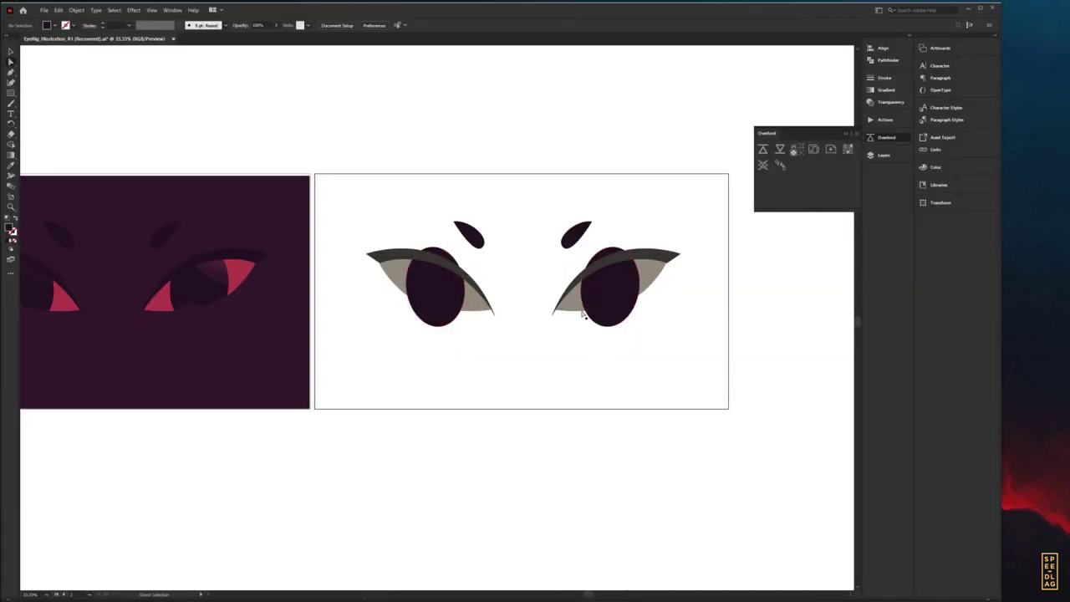
left_click(607, 313)
left_click(435, 301, "shift")
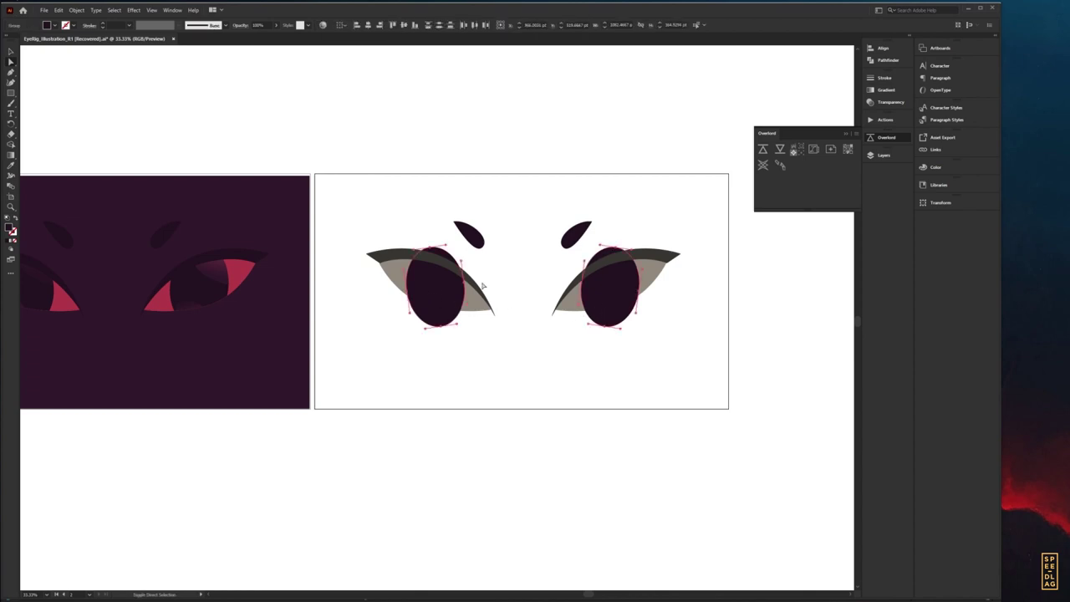
left_click(763, 151)
key("alt+Tab")
left_click(691, 277)
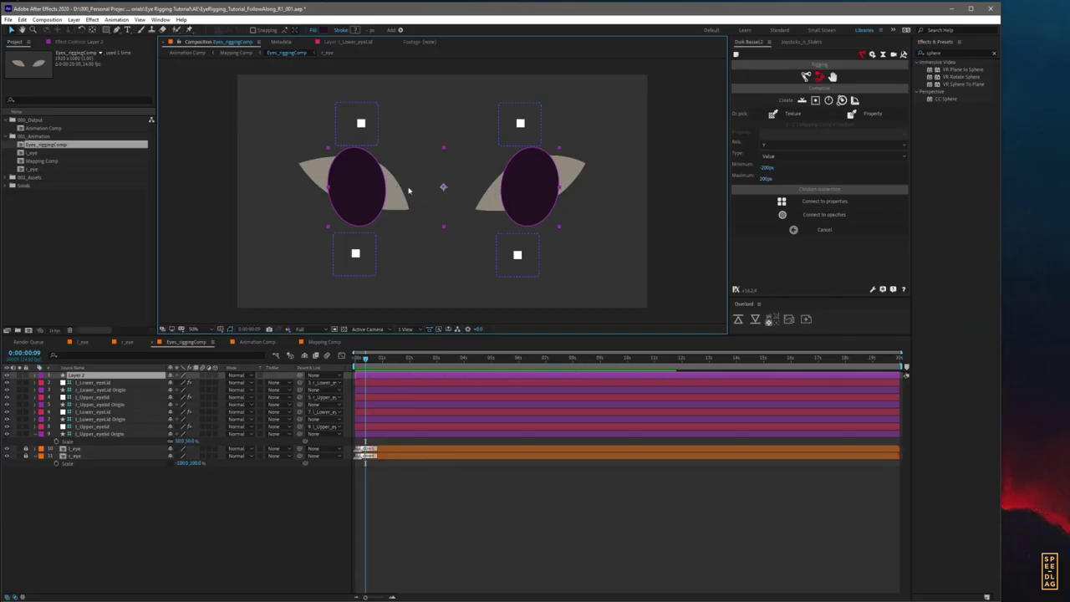
Step: Move the l_Upper_eyelid Origin and l_Lower_eyeLid Origin controllers together 60 px to the right
left_click(507, 139)
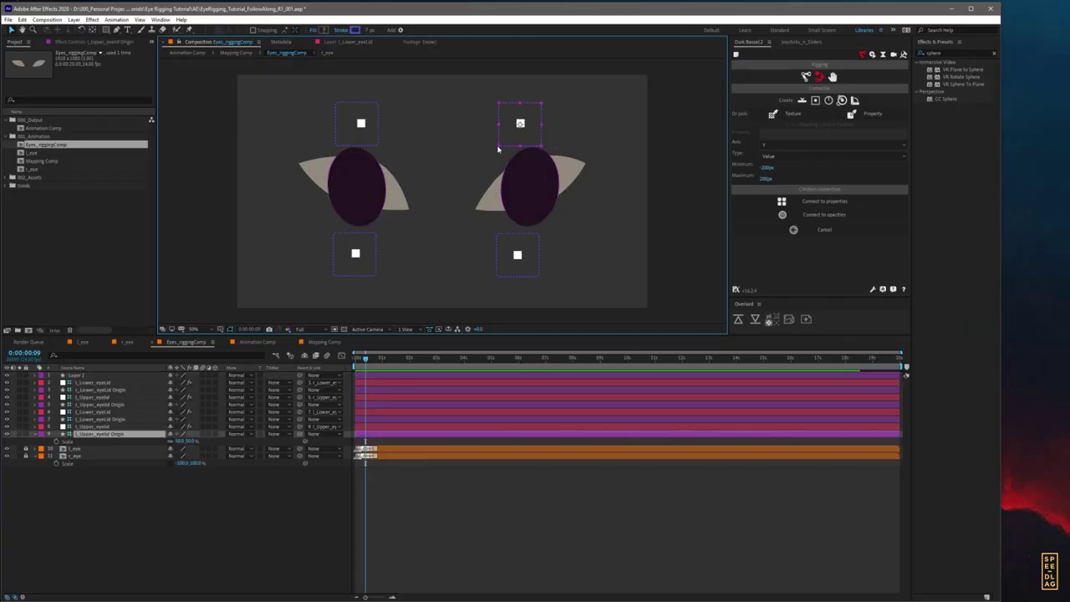
left_click(511, 276, "shift")
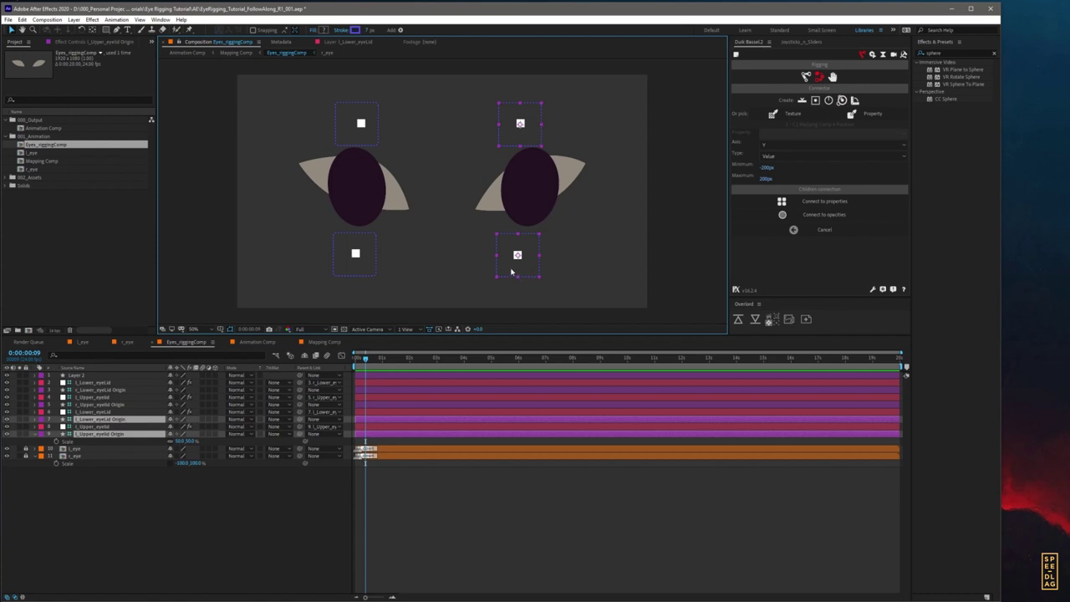
key("shift+Right")
key("shift+Right")
key("shift+Right")
key("shift+Right")
key("shift+Right")
key("shift+Right")
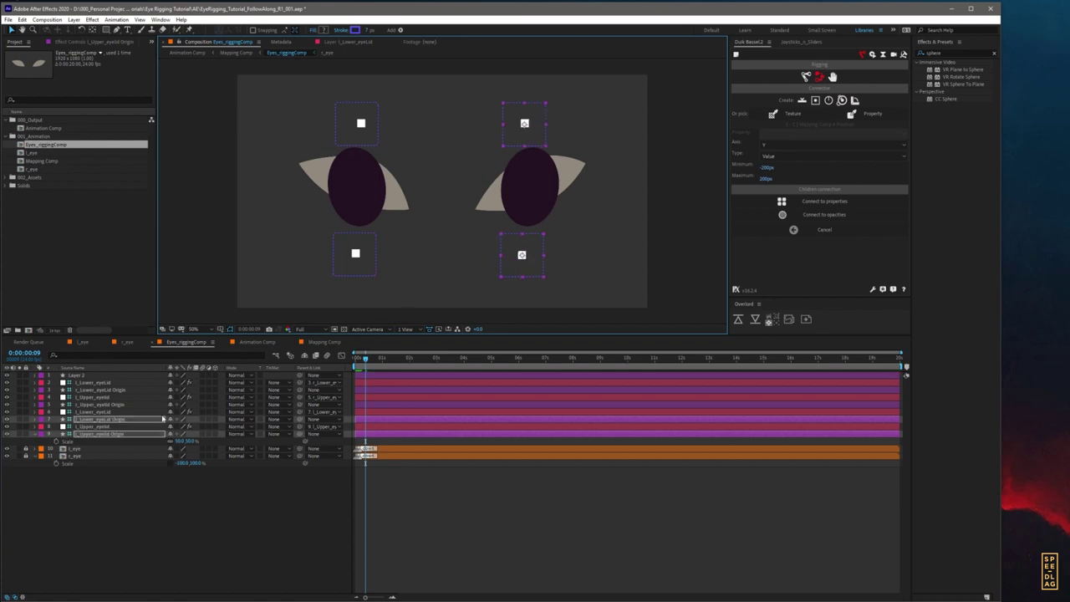
left_click(159, 486)
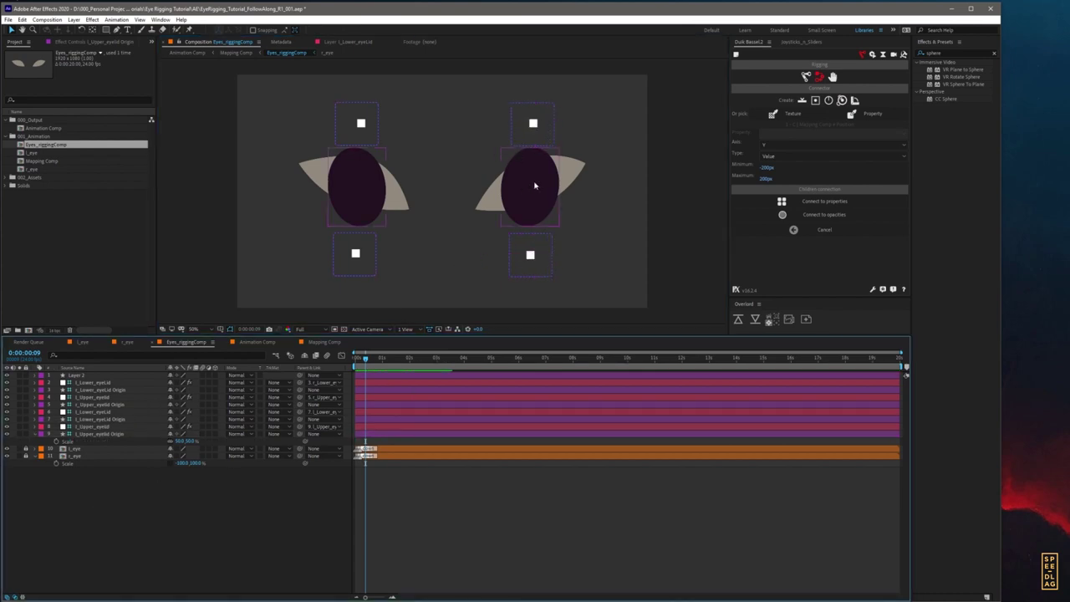
Step: Nudge the l_Upper_eyelid Origin and r_Upper_eyelid Origin controllers slightly upward, away from the pupils
left_click(522, 139)
key("shift+Up")
key("shift+Up")
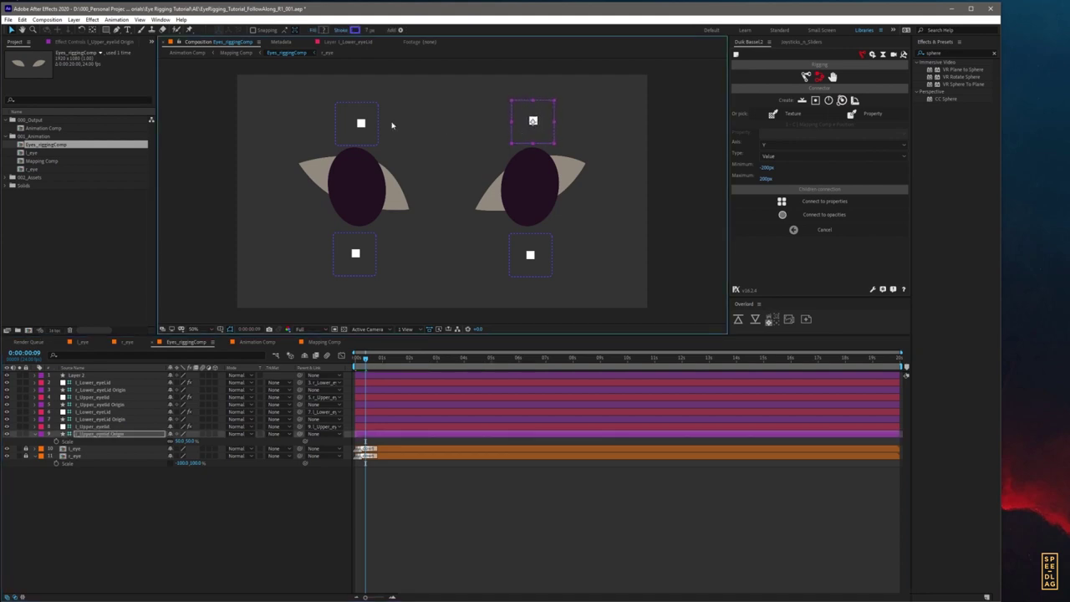
left_click(371, 139)
key("shift+Up")
key("shift+Up")
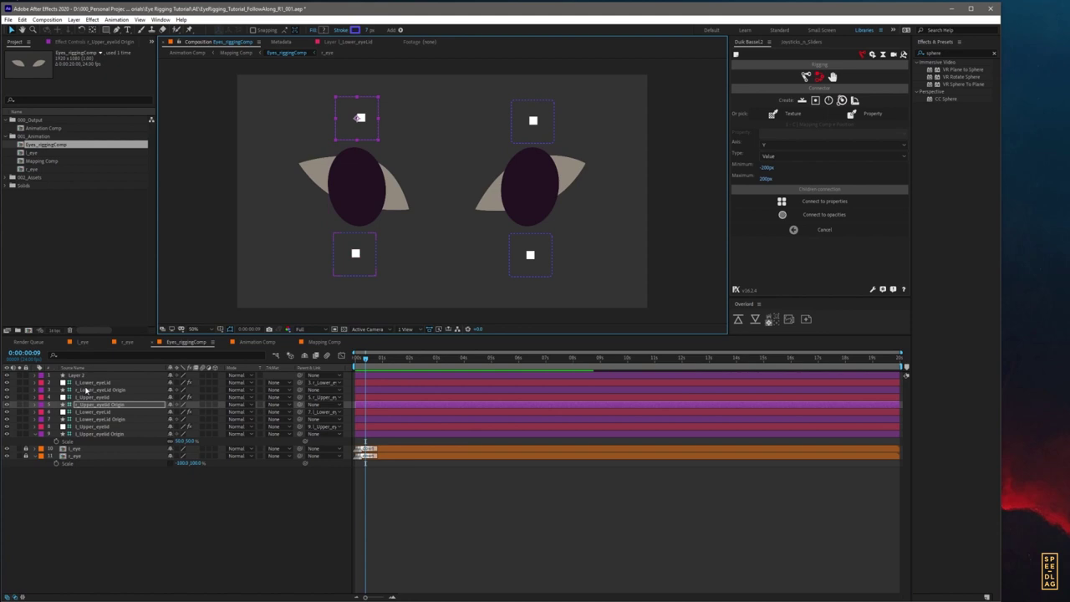
left_click(93, 471)
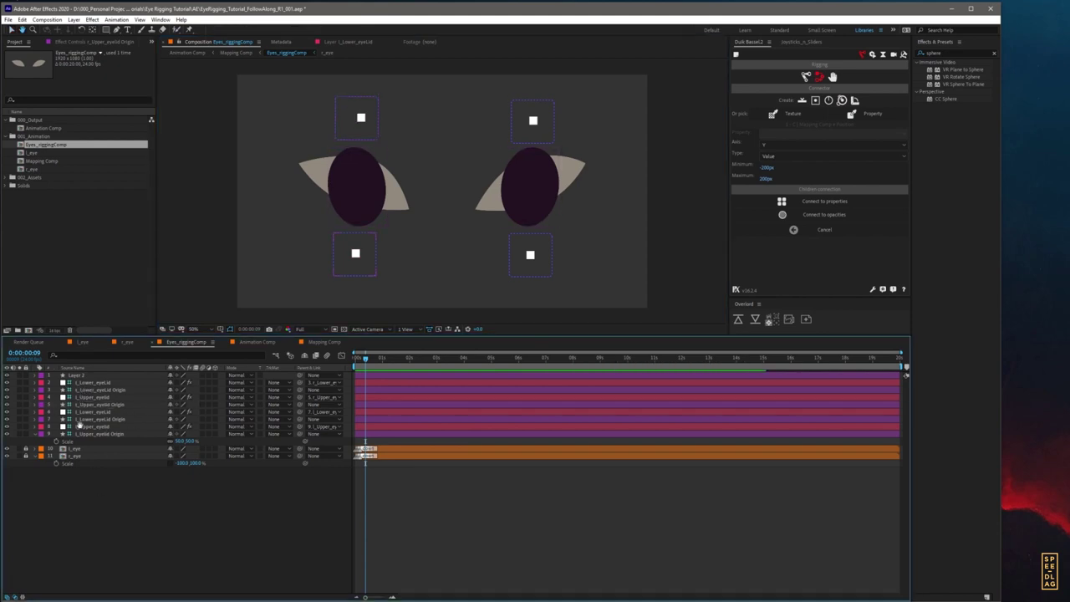
Step: Delete the combined pupil layer and transfer the pupils again from Illustrator as two separate shape layers
left_click(77, 375)
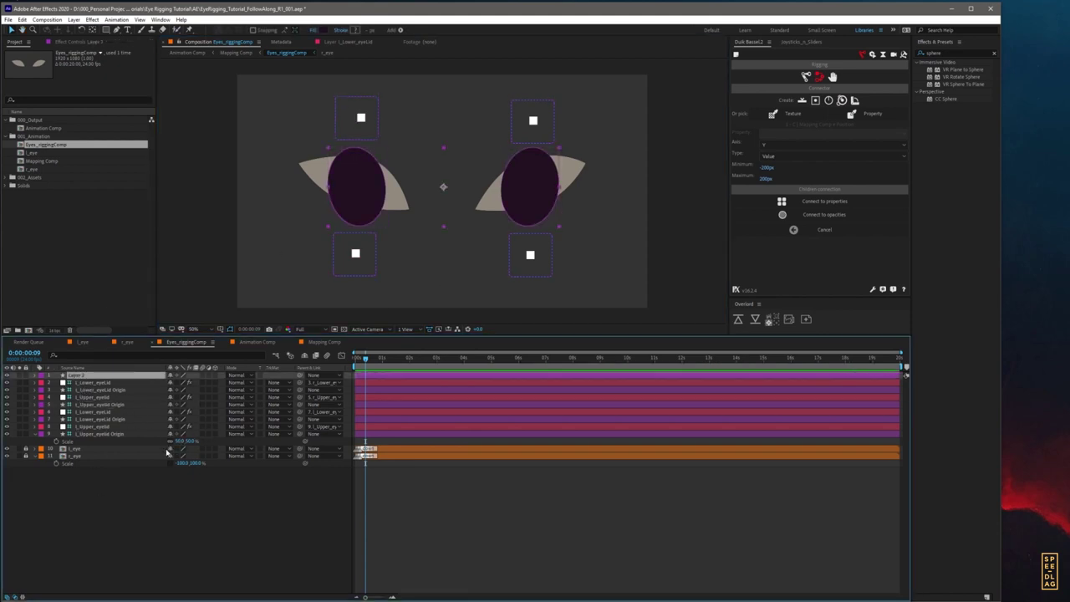
key("Delete")
key("alt+Tab")
left_click(592, 288)
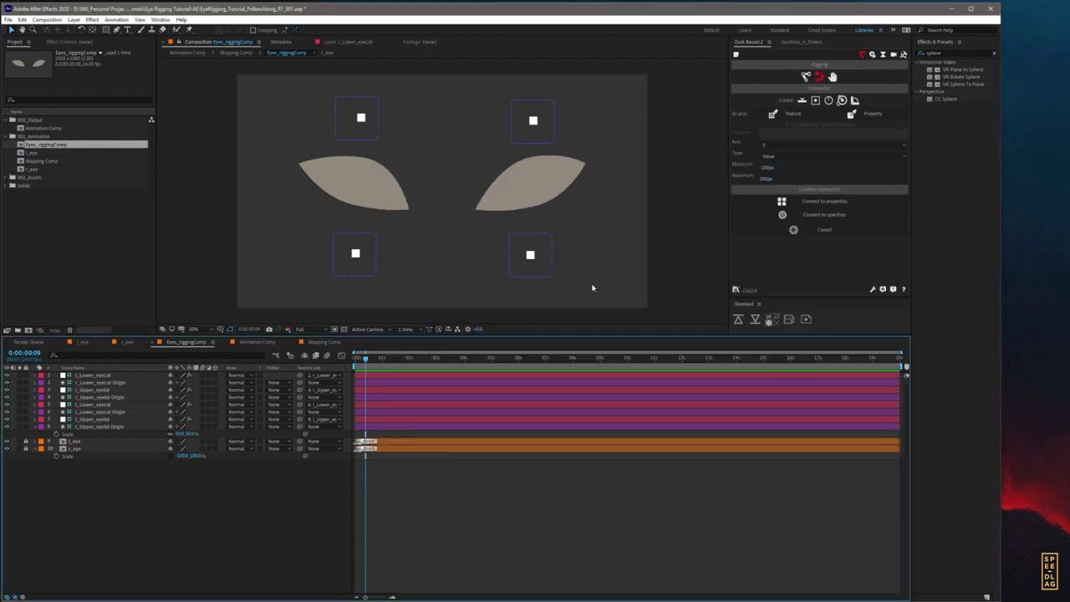
key("alt+Tab")
left_click(733, 272)
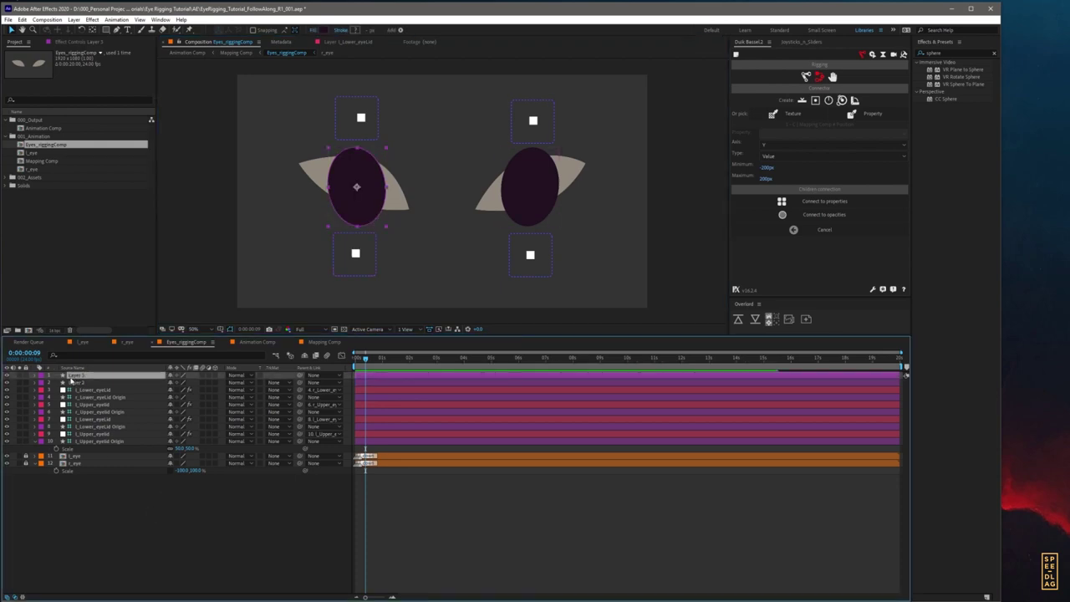
Step: Rename the two pupil layers r_pupil and l_pupil
key("Return")
type("r_pupil")
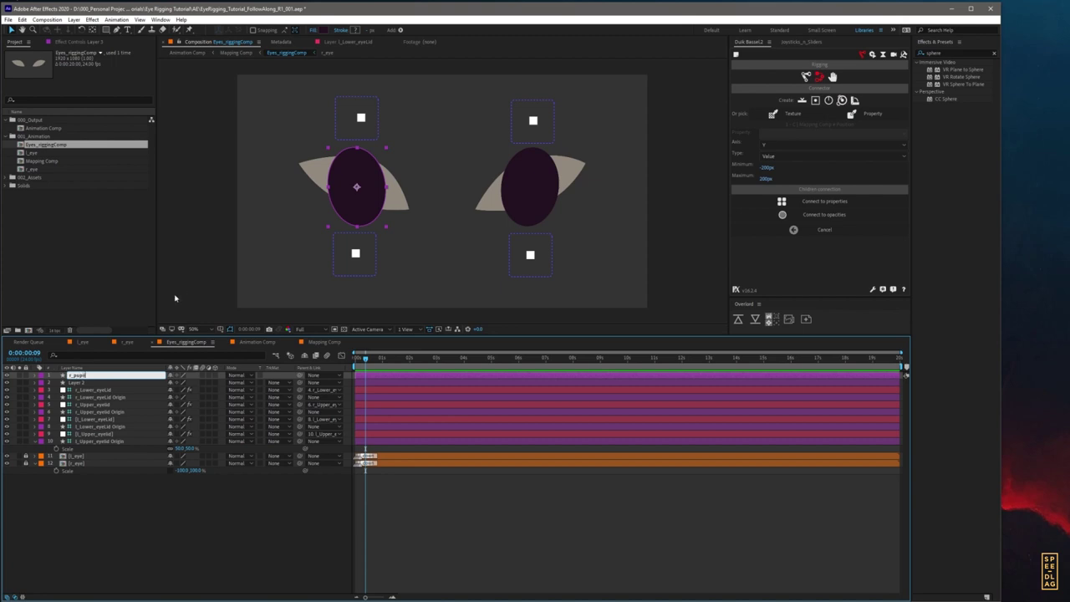
type("r_pupil")
key("Return")
left_click(93, 383)
key("Return")
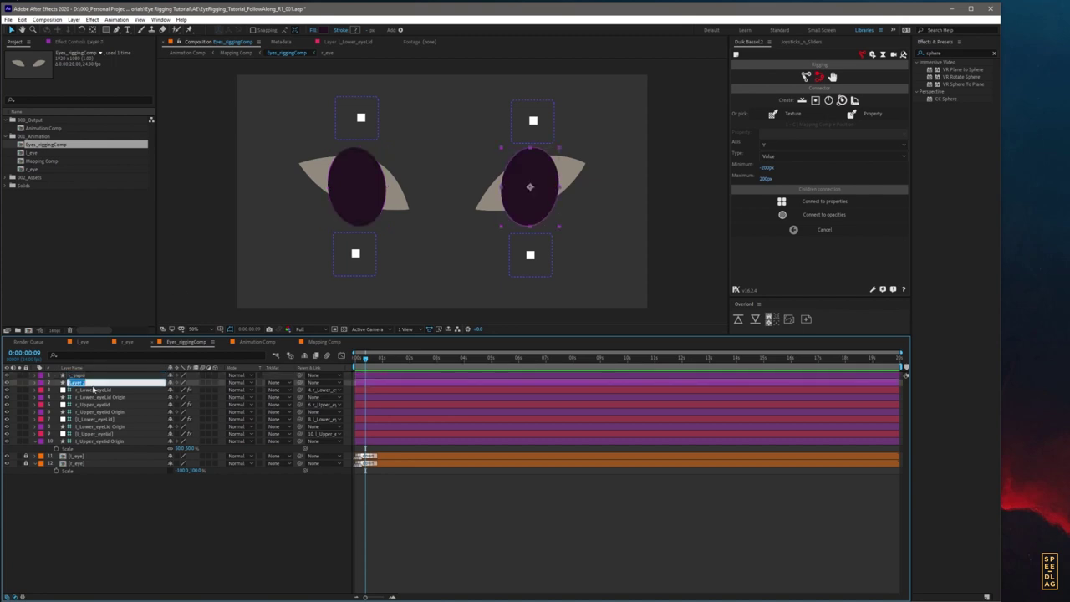
key("BackSpace")
type("l_pupil")
key("Return")
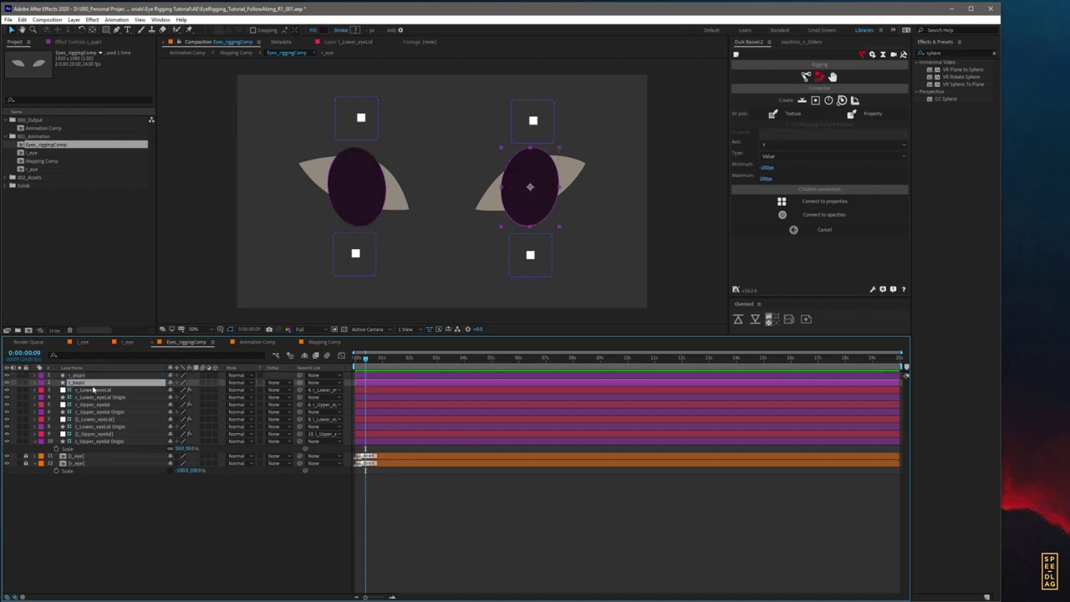
Step: Pre-compose the r_pupil and l_pupil layers into a composition named Pupils
left_click(75, 376)
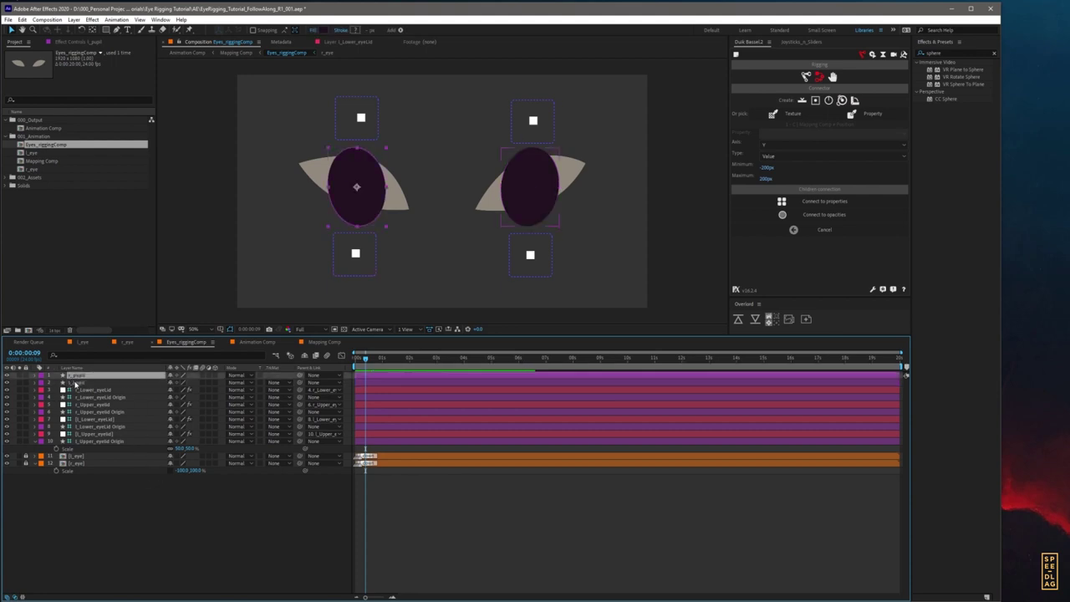
left_click(75, 382, "shift")
key("ctrl+shift+c")
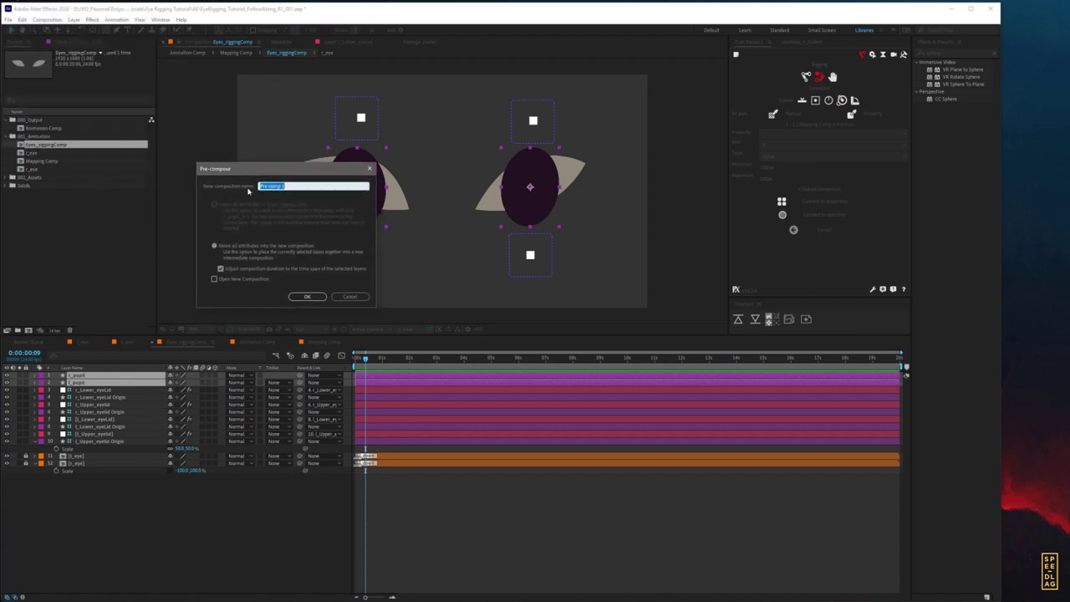
type("R")
left_click(307, 296)
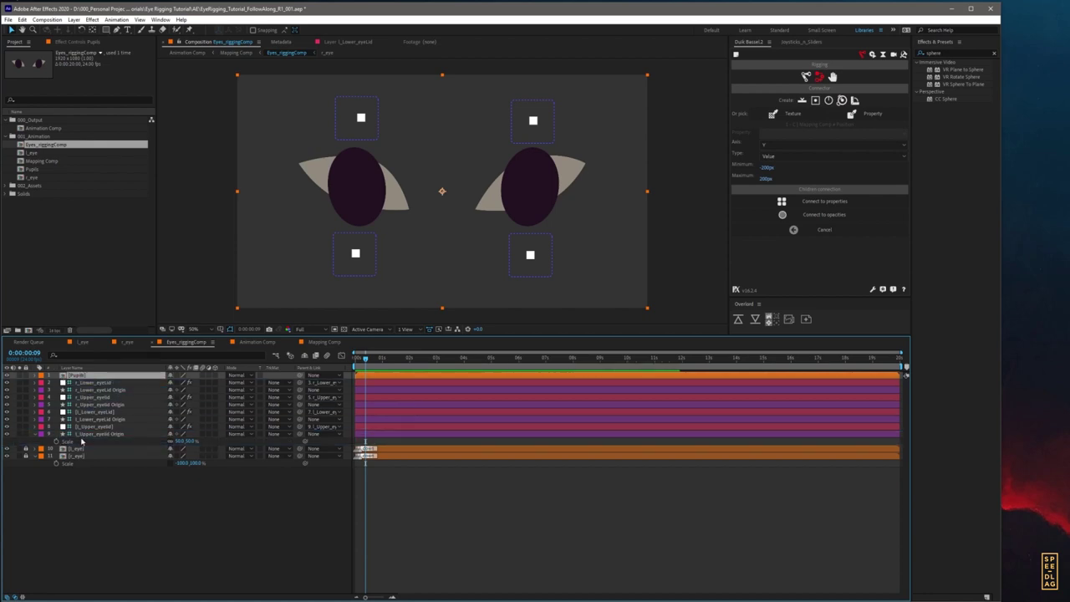
Step: Place the Pupils layer directly above the l_eye and r_eye layers and enable Preserve Underlying Transparency on it
left_click_drag(81, 442, 70, 441)
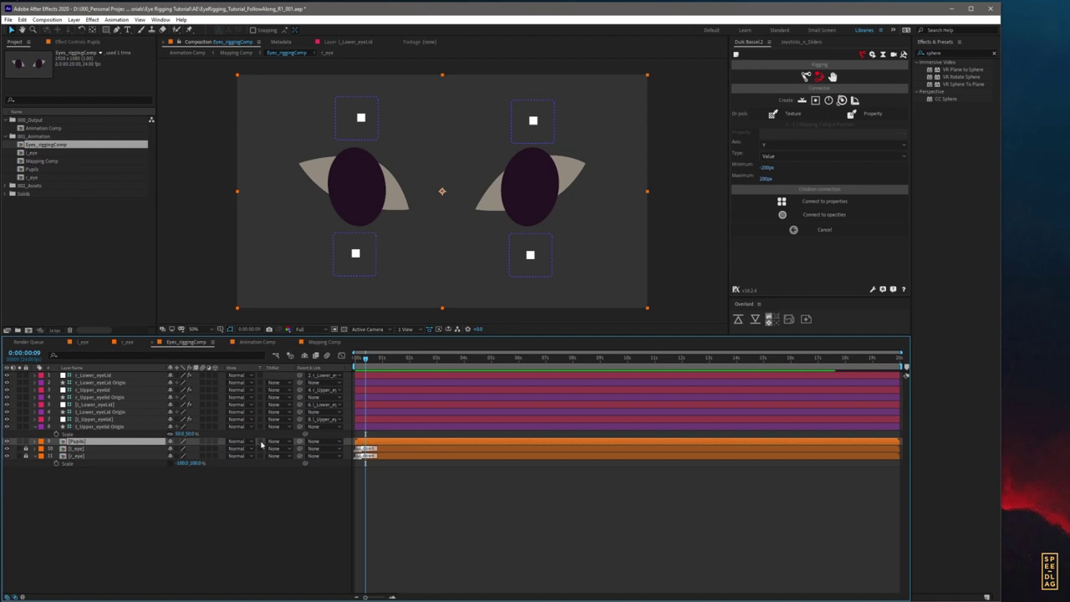
left_click(260, 442)
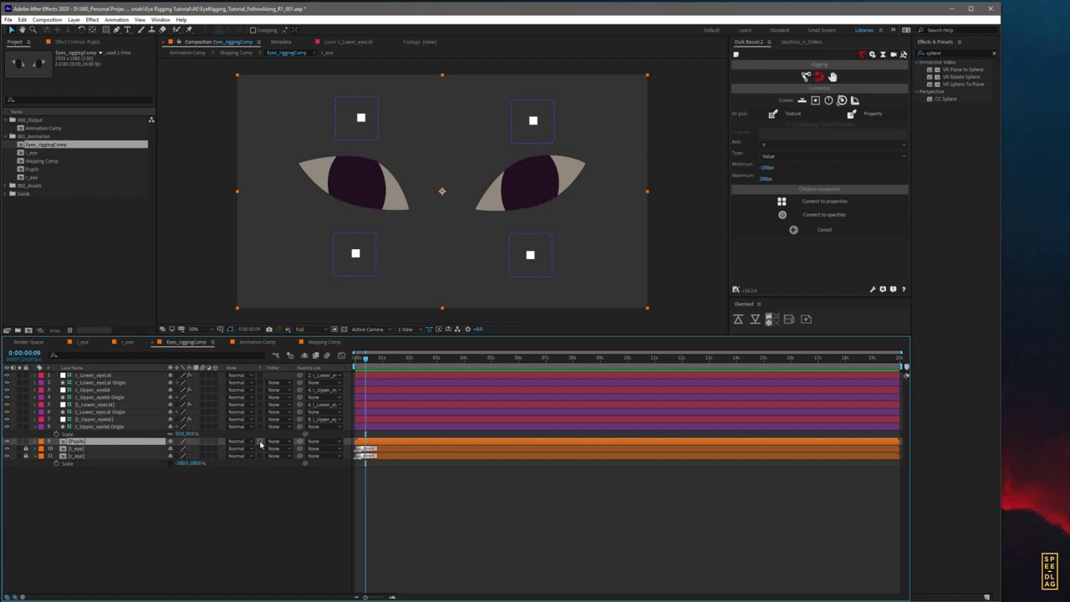
mouse_move(446, 223)
left_mouse_down()
mouse_move(461, 219)
mouse_move(442, 242)
mouse_move(426, 235)
mouse_move(436, 235)
left_mouse_up()
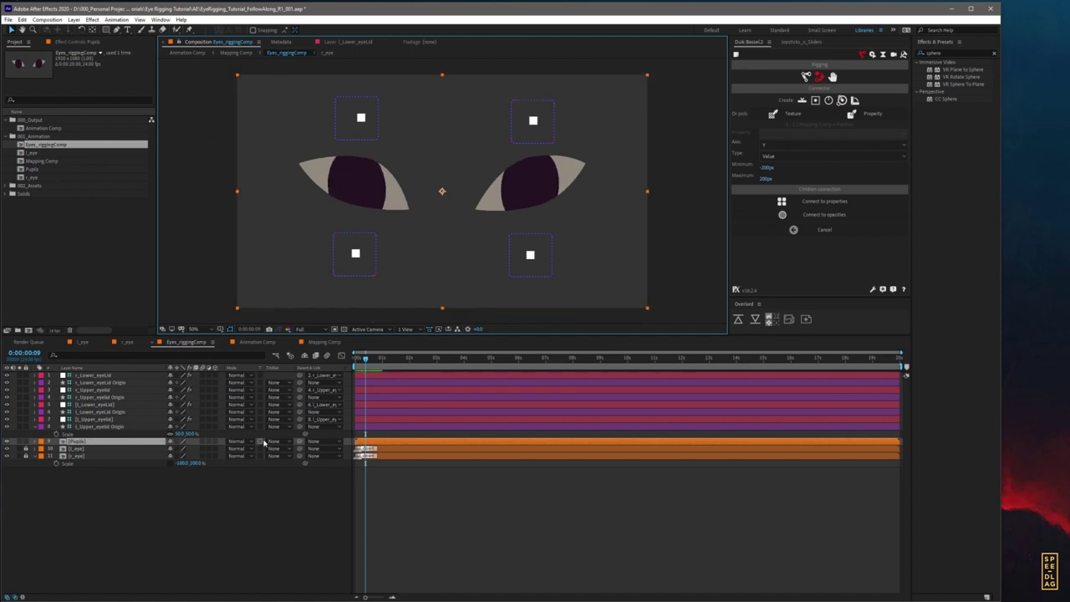
Step: Hide the timeline's Modes column and show it again
right_click(255, 370)
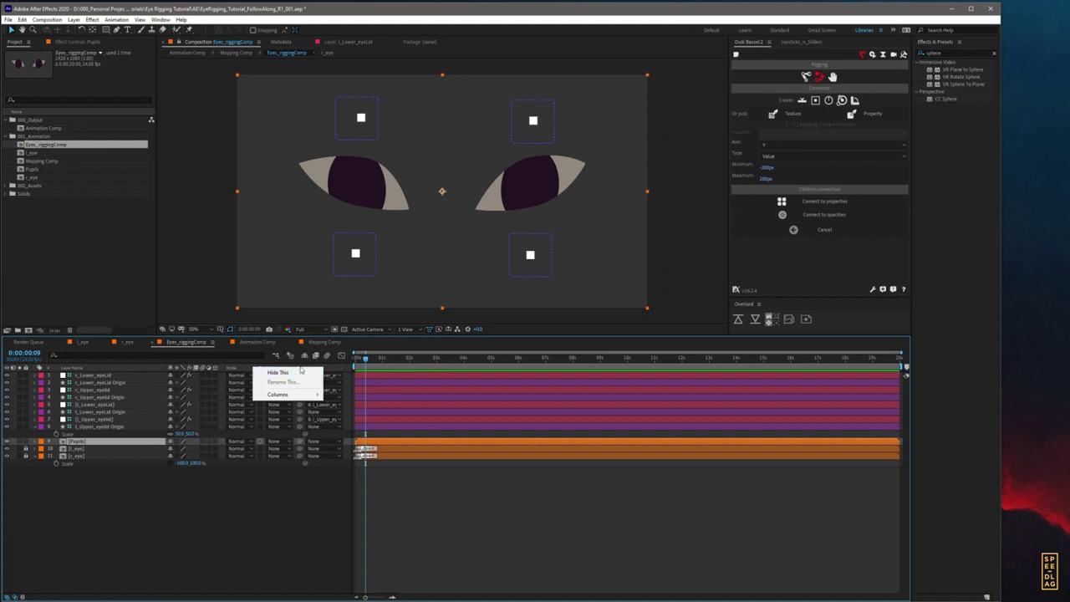
mouse_move(286, 394)
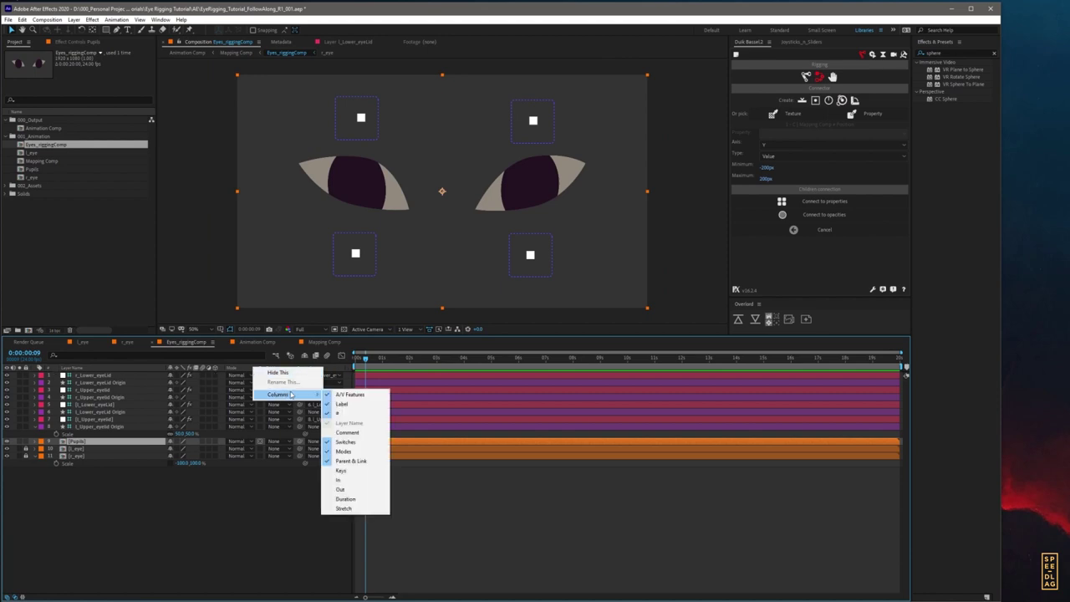
left_click(354, 453)
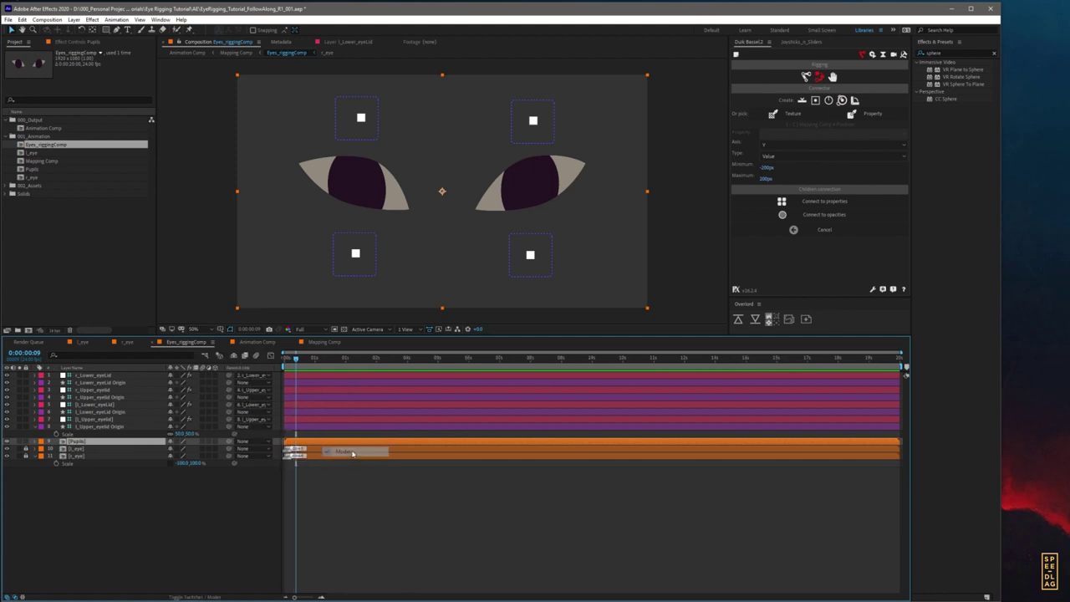
right_click(230, 370)
mouse_move(266, 395)
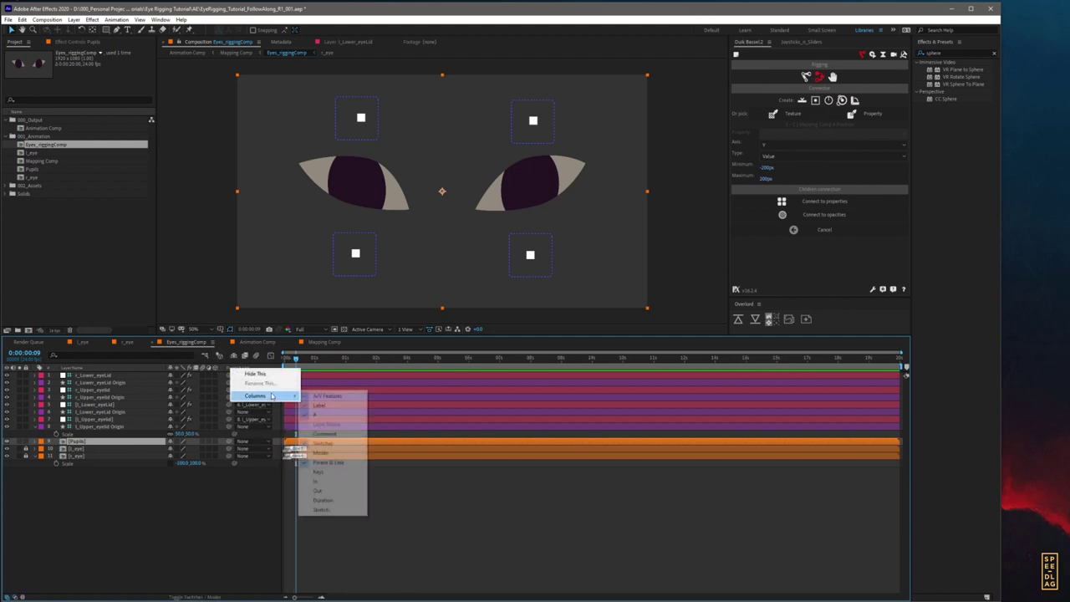
left_click(325, 452)
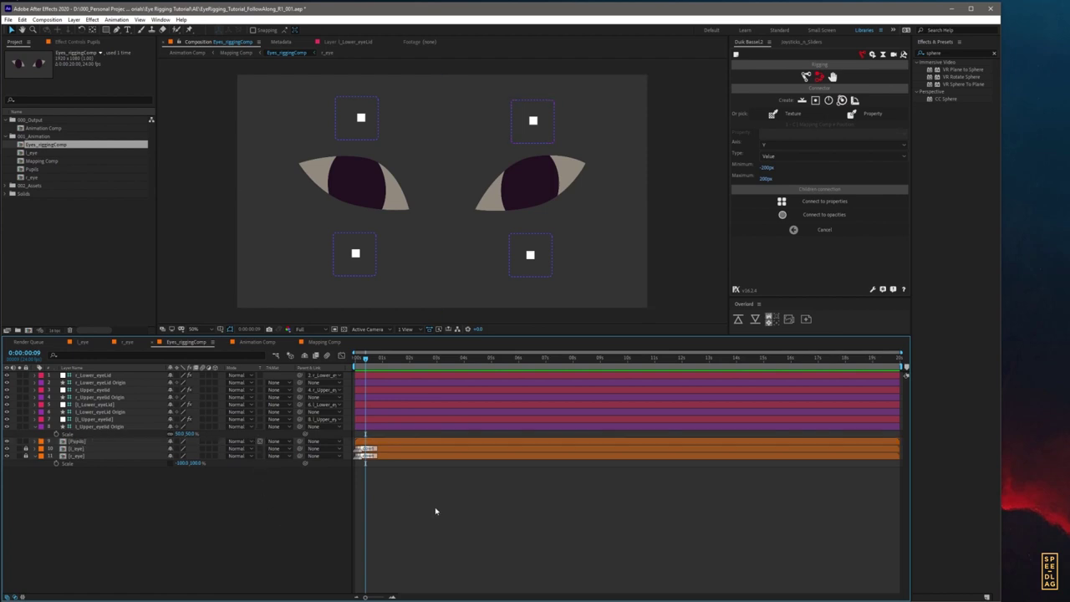
Step: Go up through Mapping Comp to Animation Comp and test the eye movement with the controller handle
key("Tab")
left_click(361, 485)
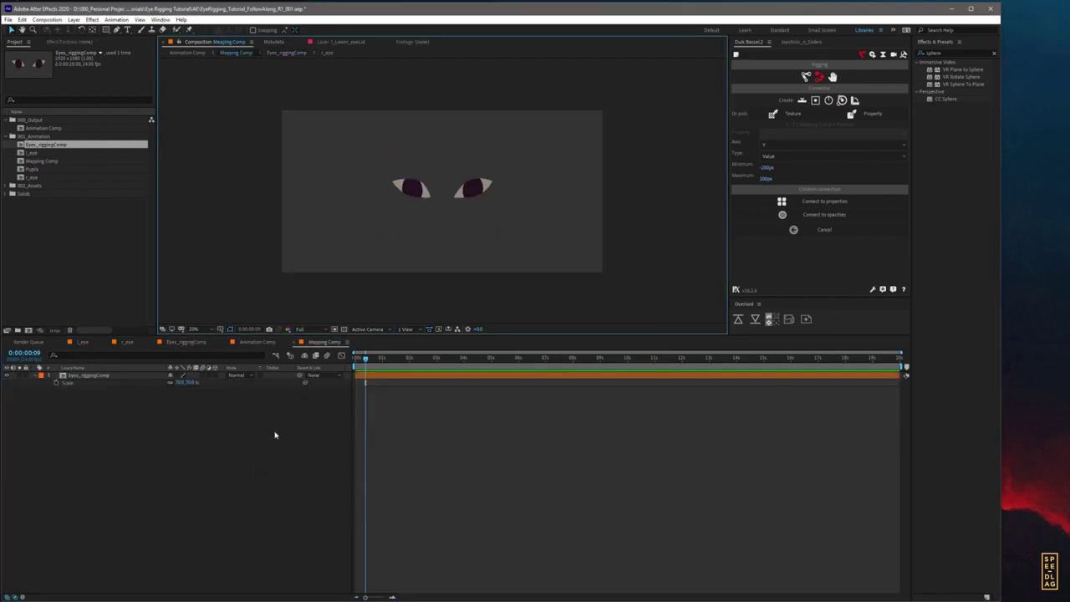
key("Tab")
left_click(188, 435)
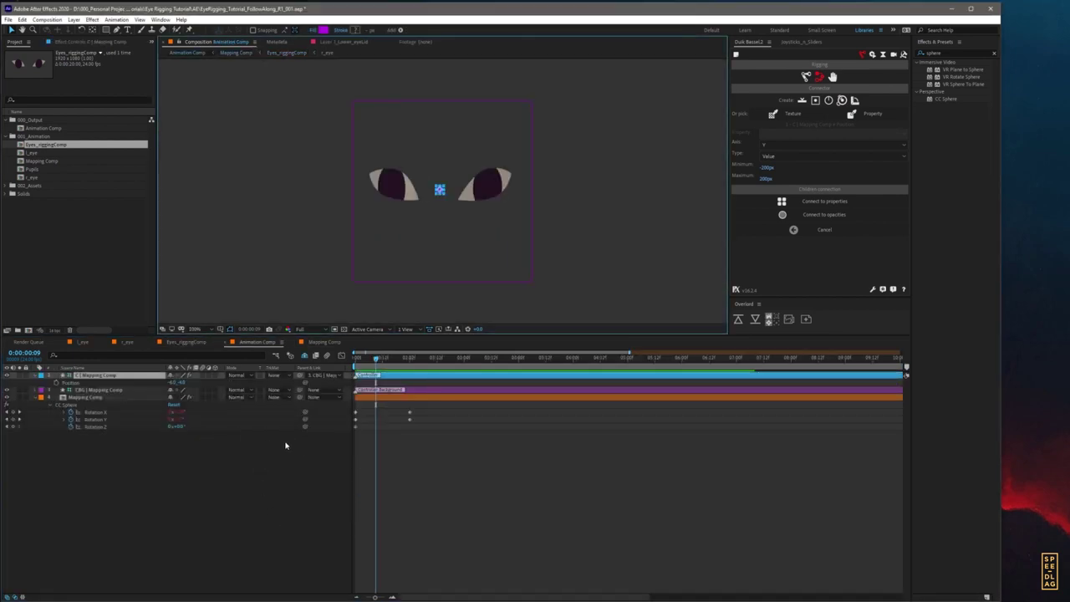
mouse_move(440, 189)
left_mouse_down()
mouse_move(471, 178)
mouse_move(473, 217)
mouse_move(502, 179)
mouse_move(373, 184)
mouse_move(452, 148)
mouse_move(433, 214)
mouse_move(442, 169)
mouse_move(475, 205)
mouse_move(404, 176)
mouse_move(469, 190)
mouse_move(441, 193)
left_mouse_up()
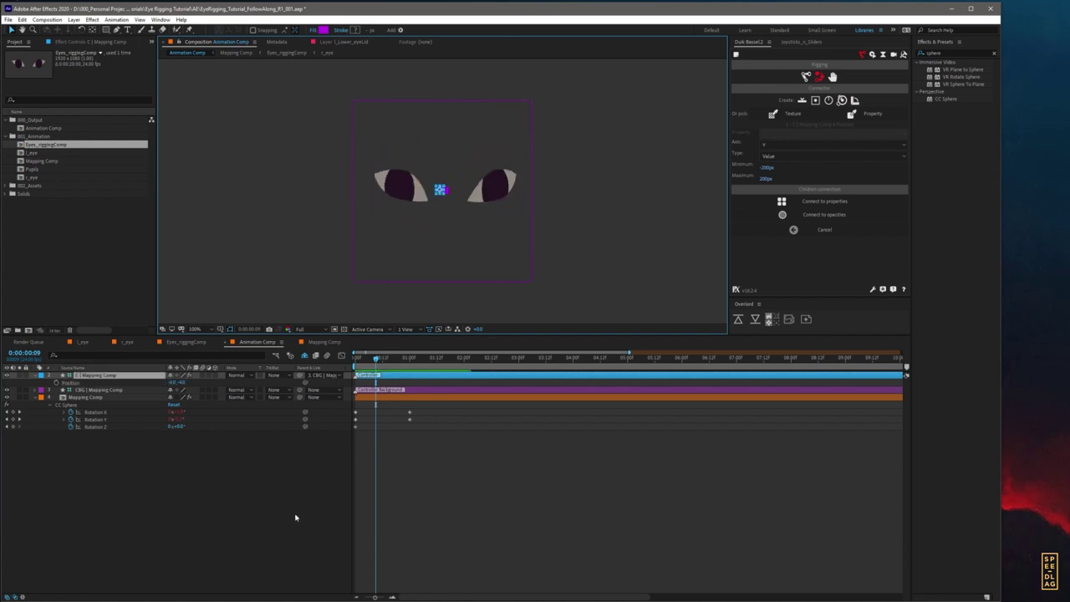
Step: Return to Eyes_riggingComp, reveal the Pupils layer's Anchor Point and Position, and set the current time to 0:00:00:12
left_click(184, 342)
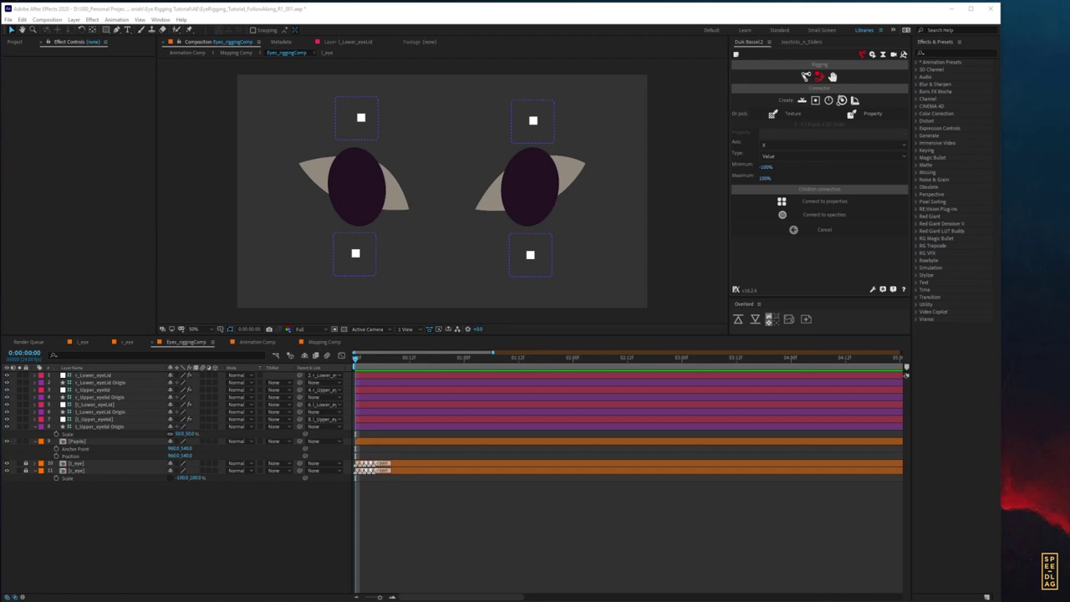
left_click(77, 440)
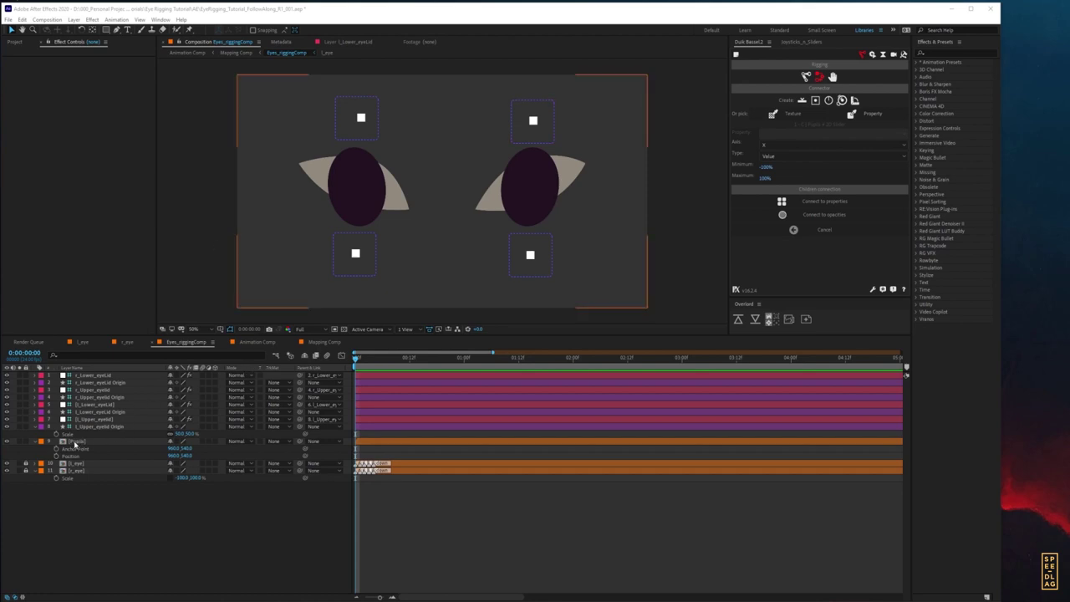
left_click(33, 442)
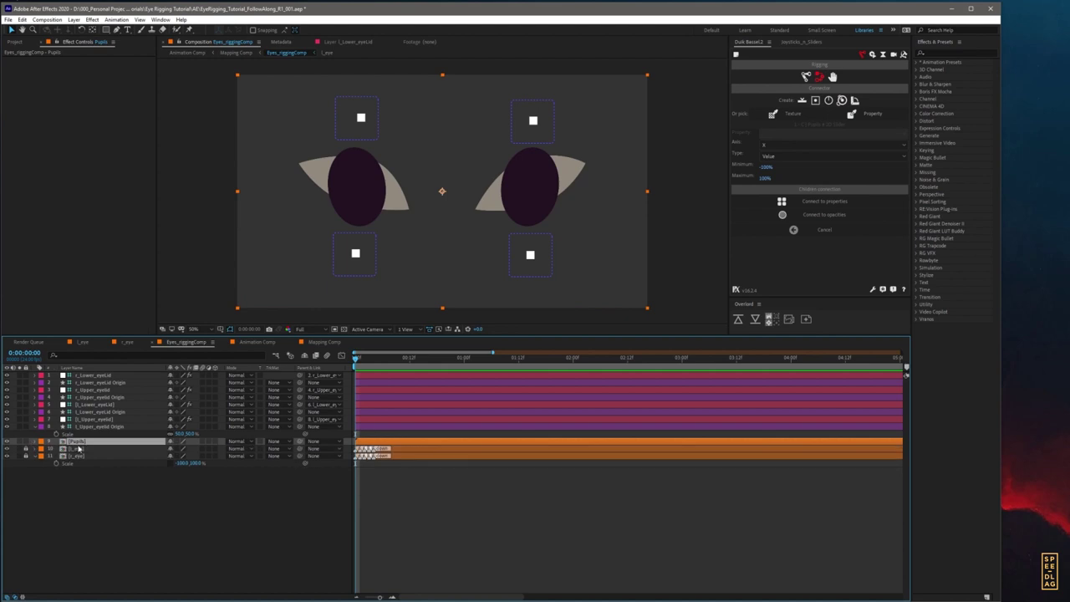
key("a")
key("shift+p")
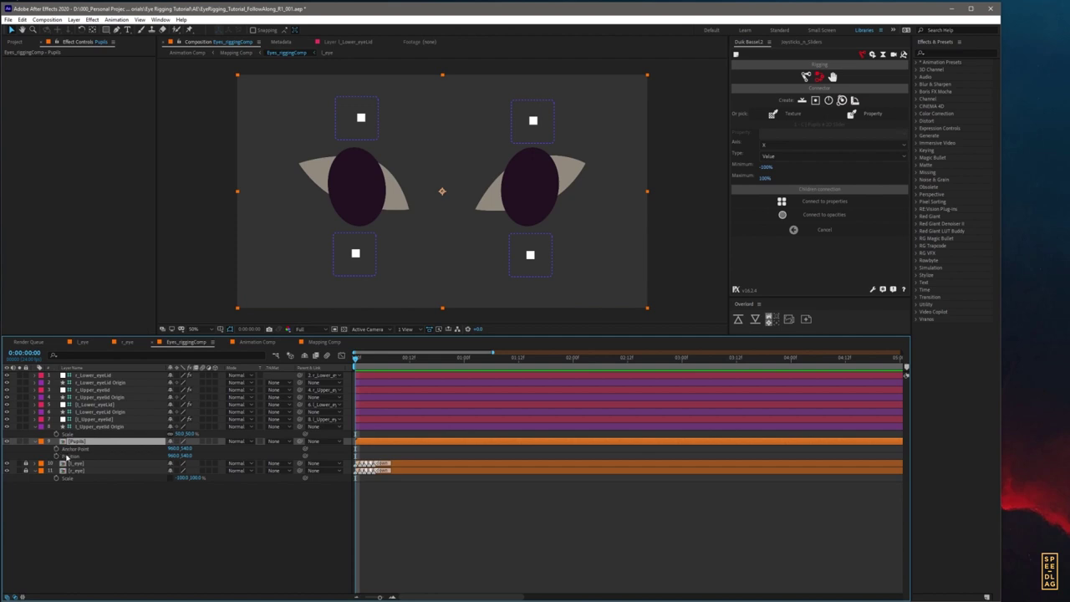
left_click(409, 358)
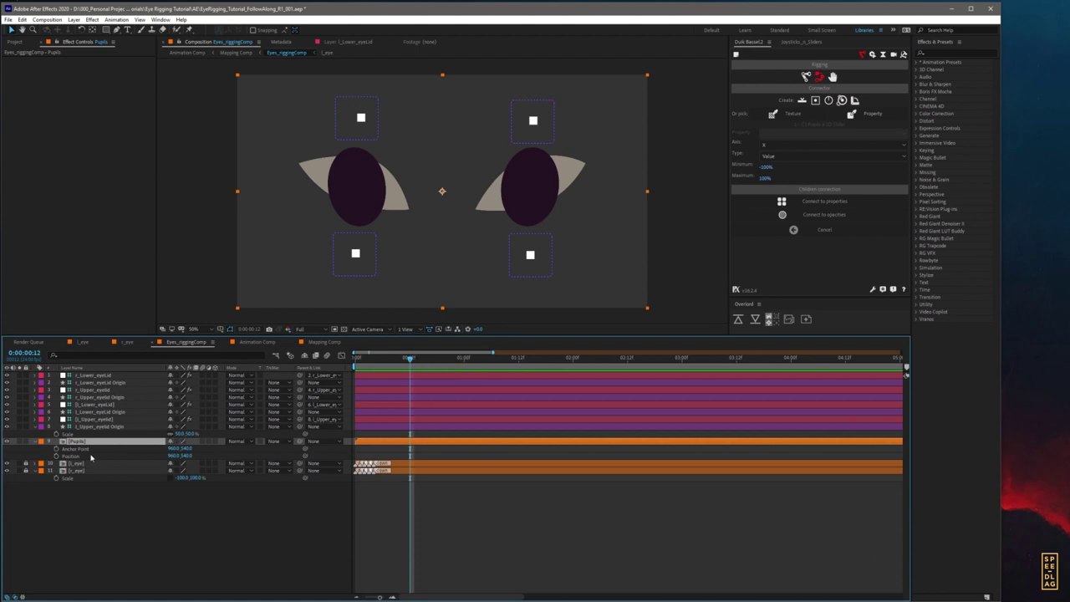
Step: Add Anchor Point and Position keyframes to the Pupils layer at 0:00:00:12 and return the current time to 0:00:00:00
left_click(56, 450)
left_click(57, 457, "shift")
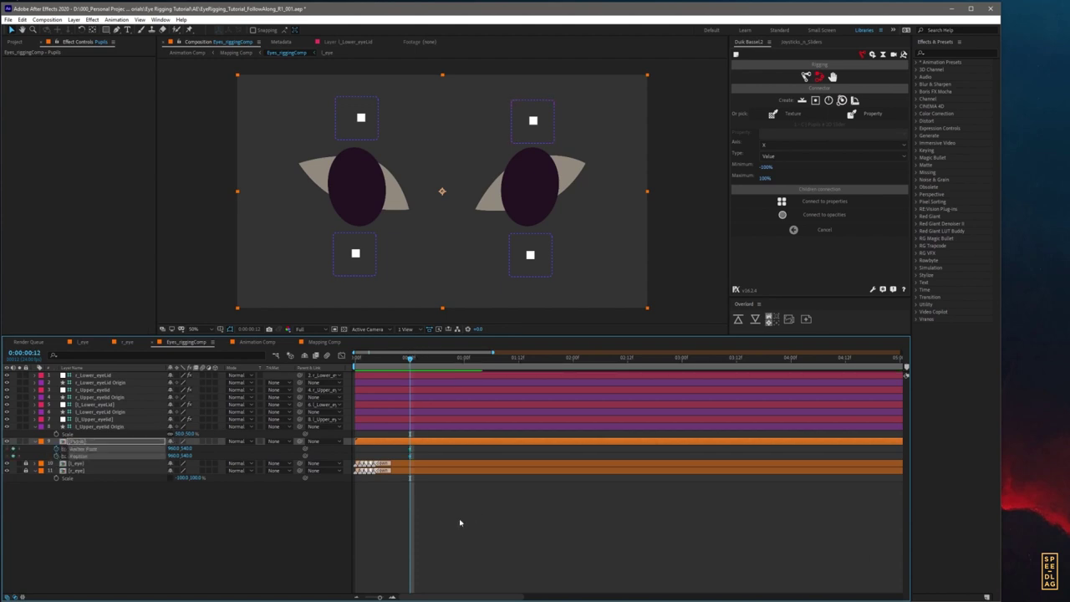
left_click_drag(373, 358, 342, 360)
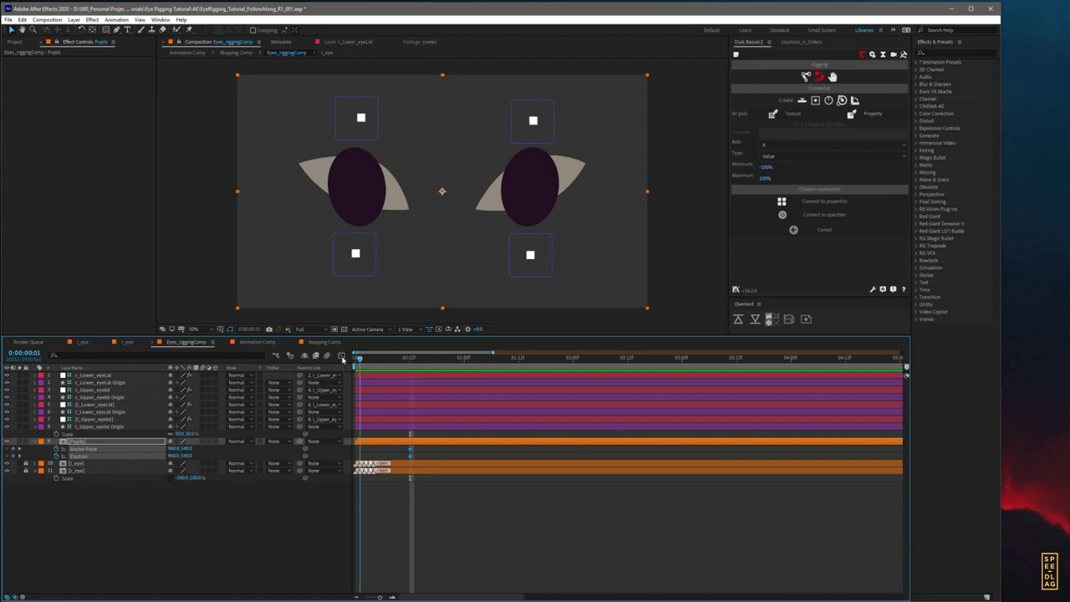
left_click(160, 532)
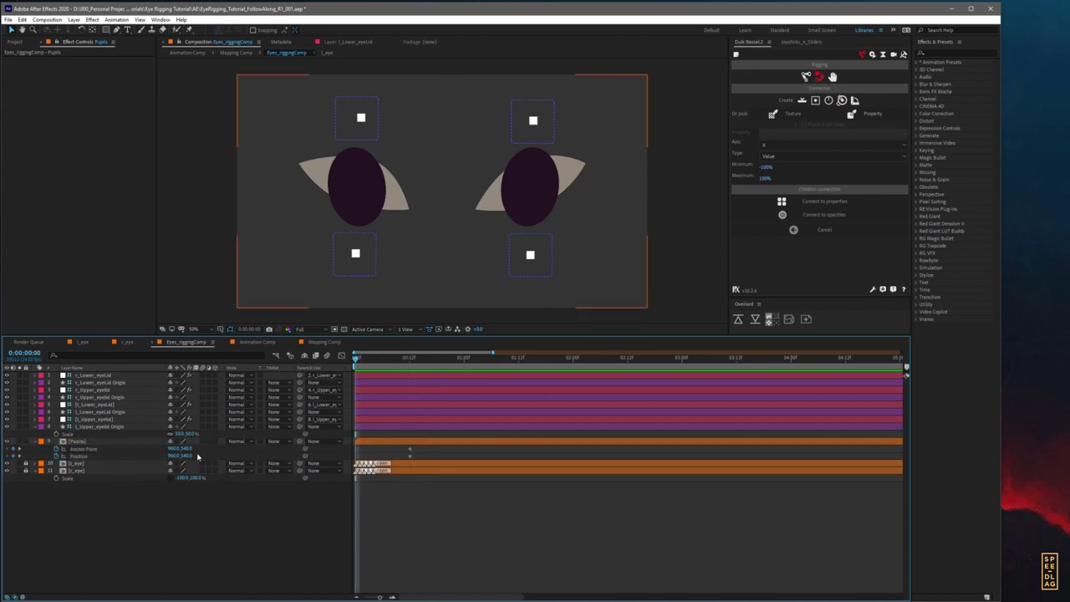
Step: Keyframe the Pupils layer's X Position at 0:00:00:00 to 760 by offsetting it -200
left_click_drag(178, 456, 159, 469)
key("ctrl+z")
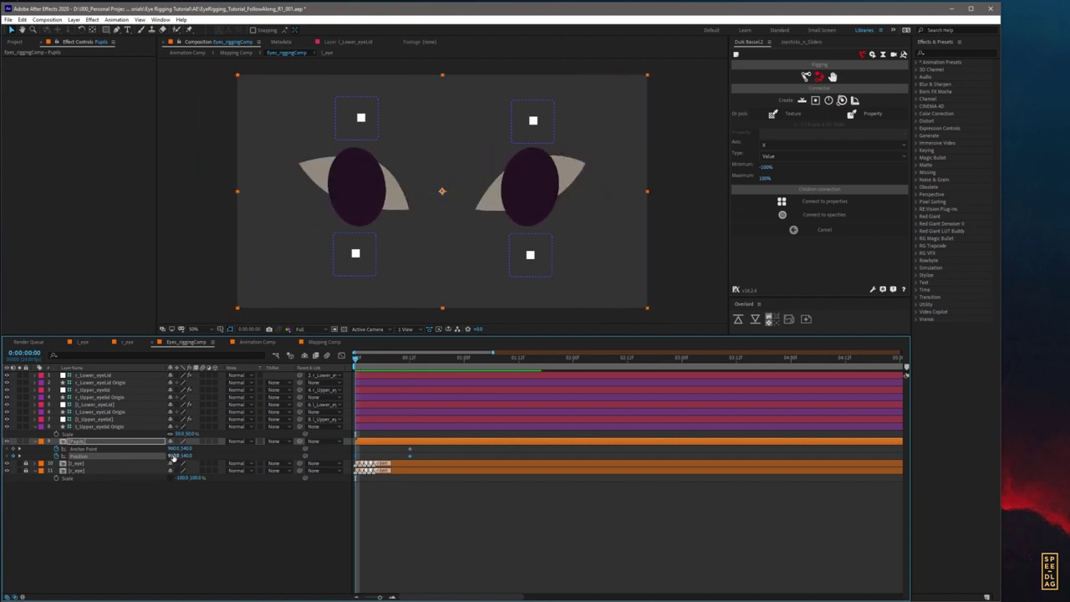
left_click(174, 457)
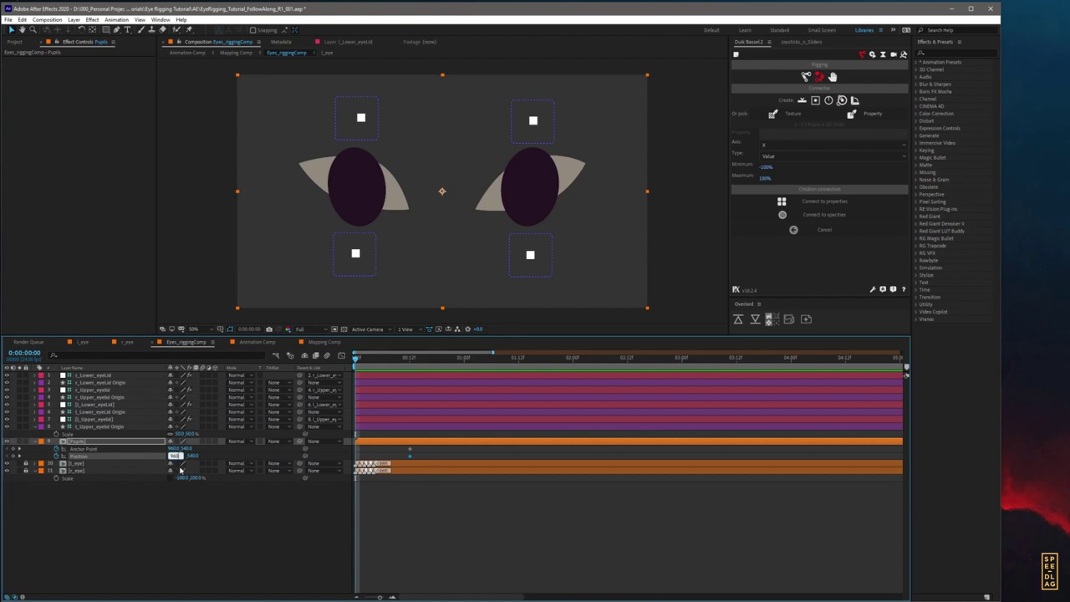
type("-200")
key("Return")
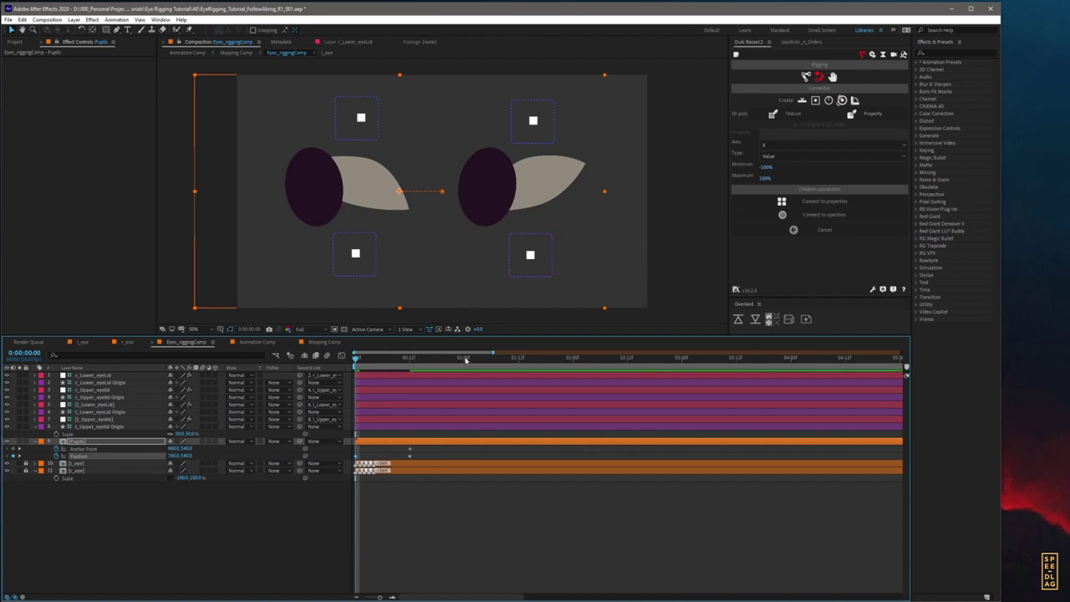
Step: Keyframe the Pupils layer's X Position at 0:00:01:00 to 1160 by offsetting it +200
left_click(466, 359)
left_click(175, 456)
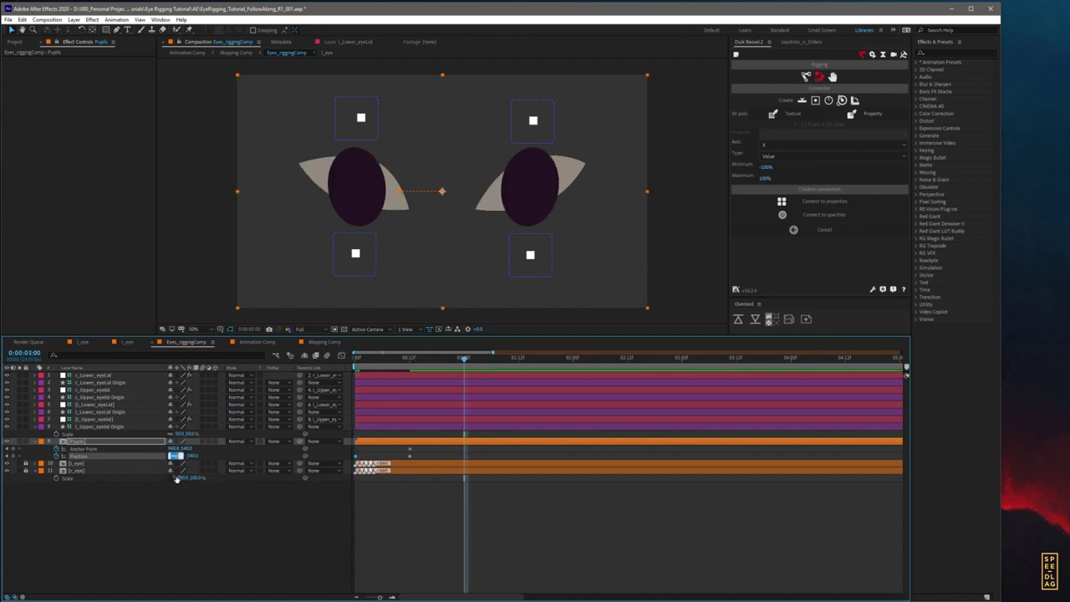
type("+200")
key("Return")
Step: Delete the Pupils layer's middle Position keyframe at 0:00:00:12 and scrub through the sideways movement back to 0:00:00:00
left_click_drag(462, 360, 321, 376)
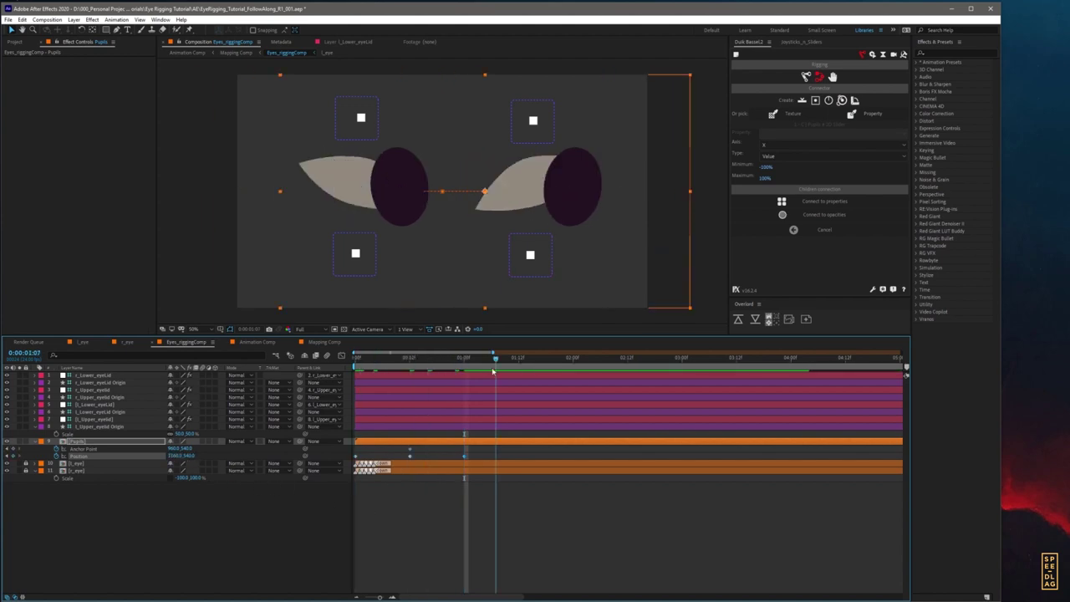
key("space")
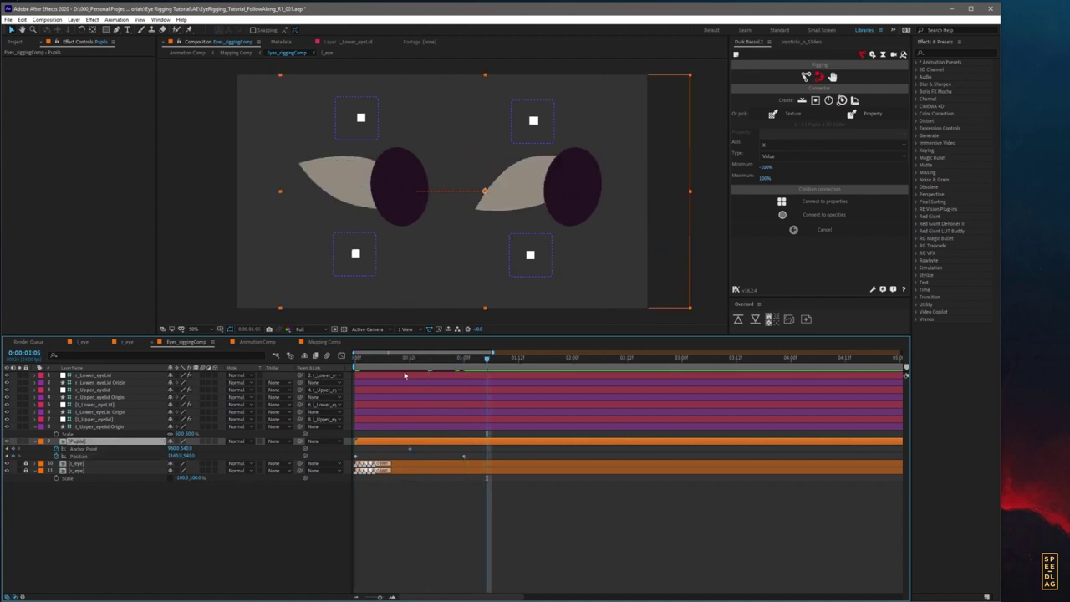
left_click(409, 359)
left_click_drag(410, 365, 260, 379)
Step: Keyframe the Pupils layer's Y Anchor Point at 0:00:00:00 to 390 by offsetting it -150
mouse_move(181, 448)
left_mouse_down()
mouse_move(224, 447)
mouse_move(172, 452)
mouse_move(186, 449)
left_mouse_up()
left_click(187, 449)
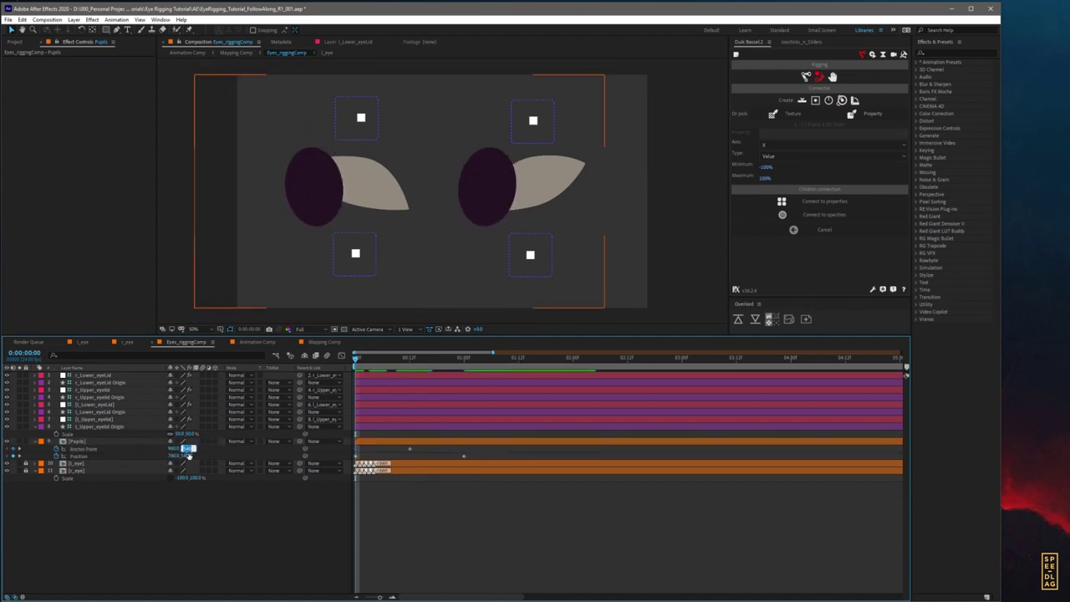
type("-1")
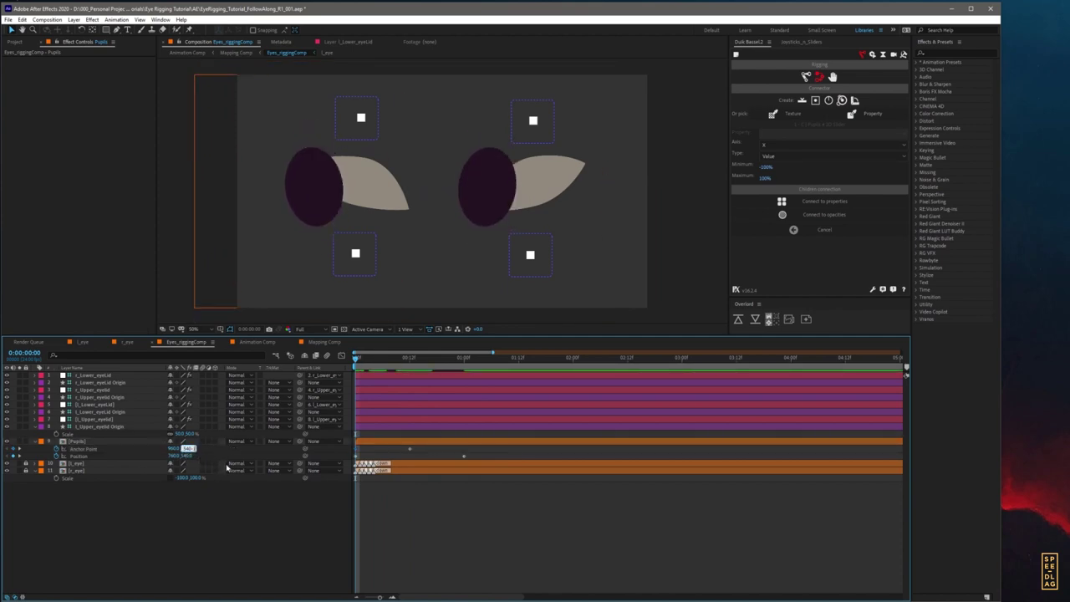
type("50")
key("Return")
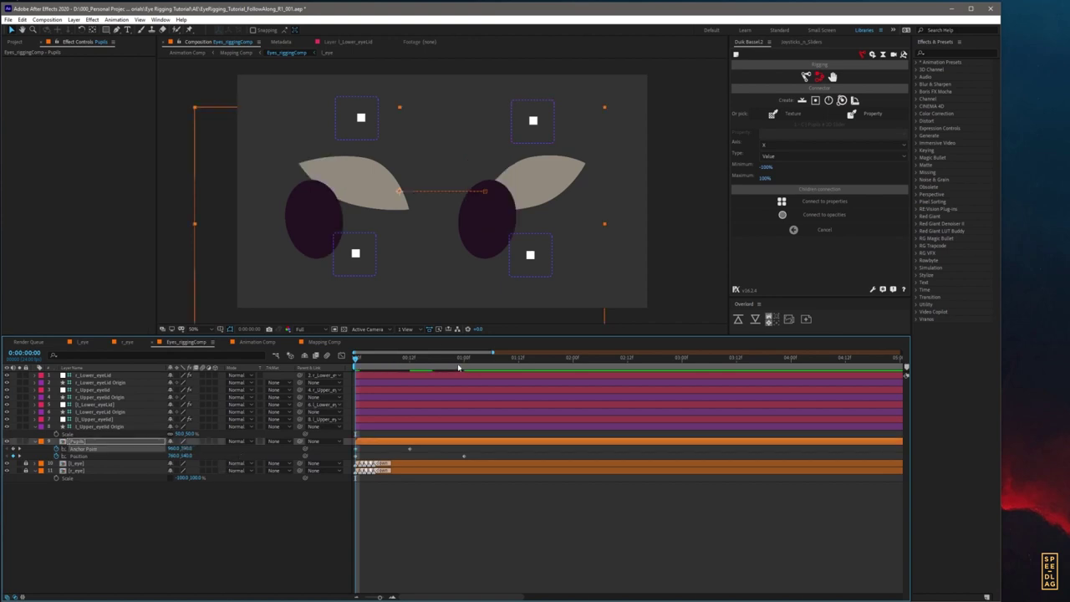
Step: Keyframe the Pupils layer's Y Anchor Point at 0:00:01:00 to 690
left_click(464, 358)
left_click(205, 456)
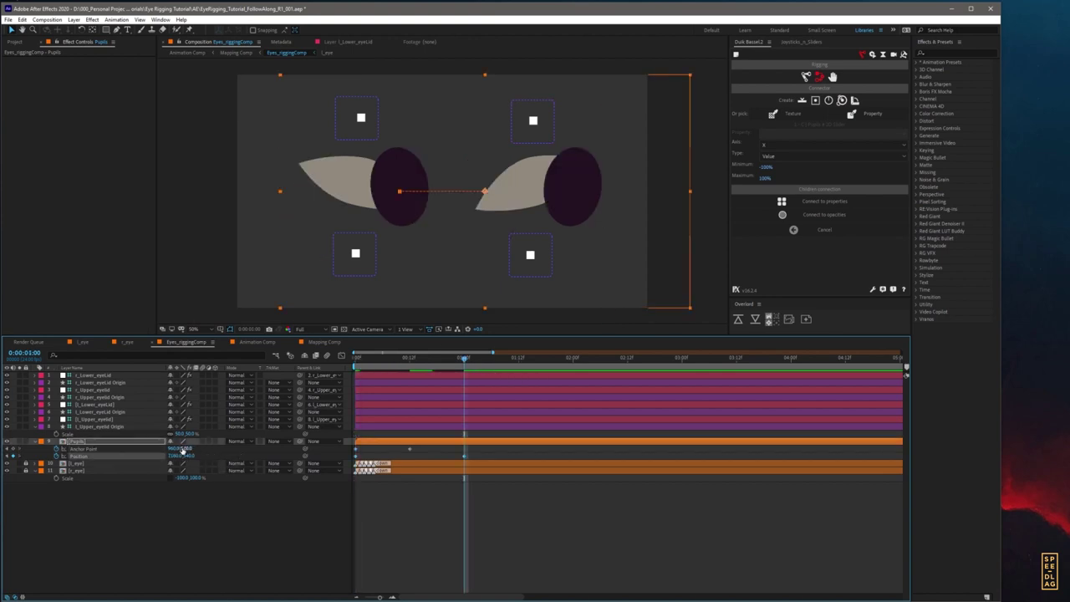
left_click(188, 449)
type("640")
key("Return")
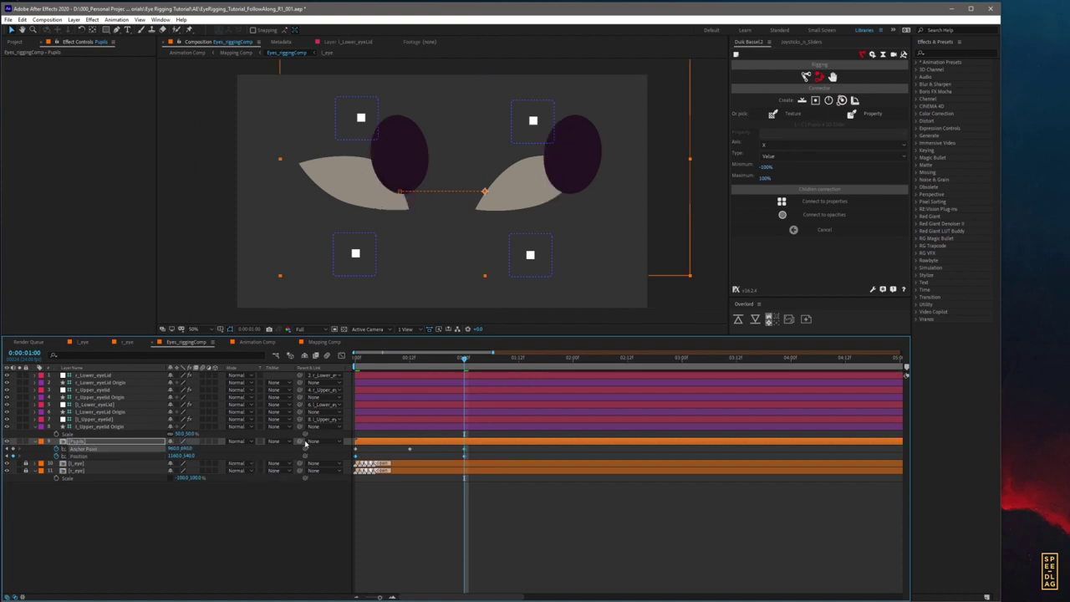
Step: Preview the pupil animation, delete the middle Anchor Point keyframe at 0:00:00:12, and return to 0:00:00:00
key("space")
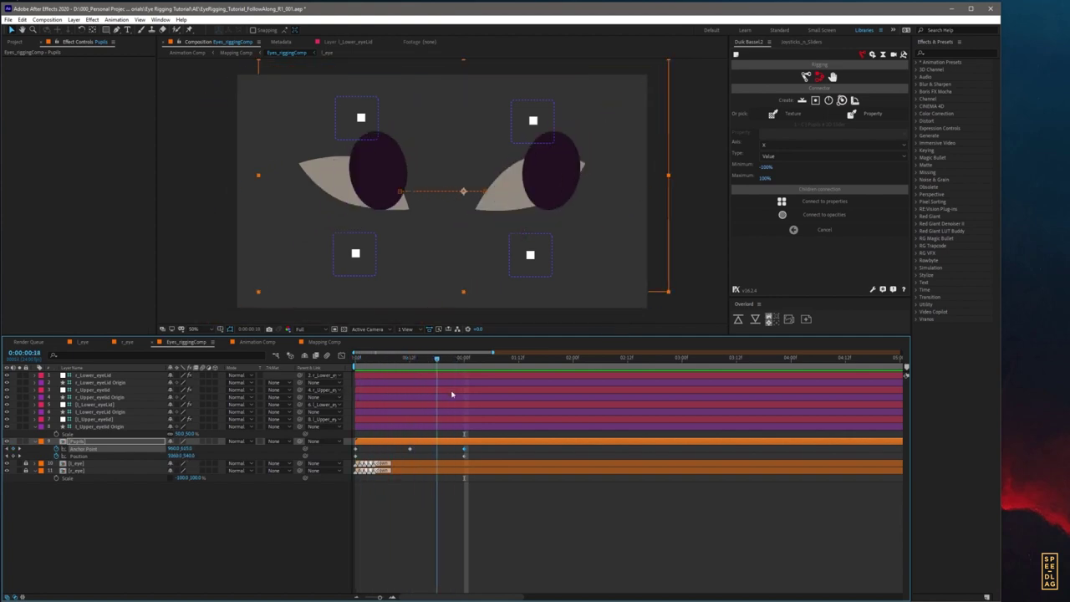
key("space")
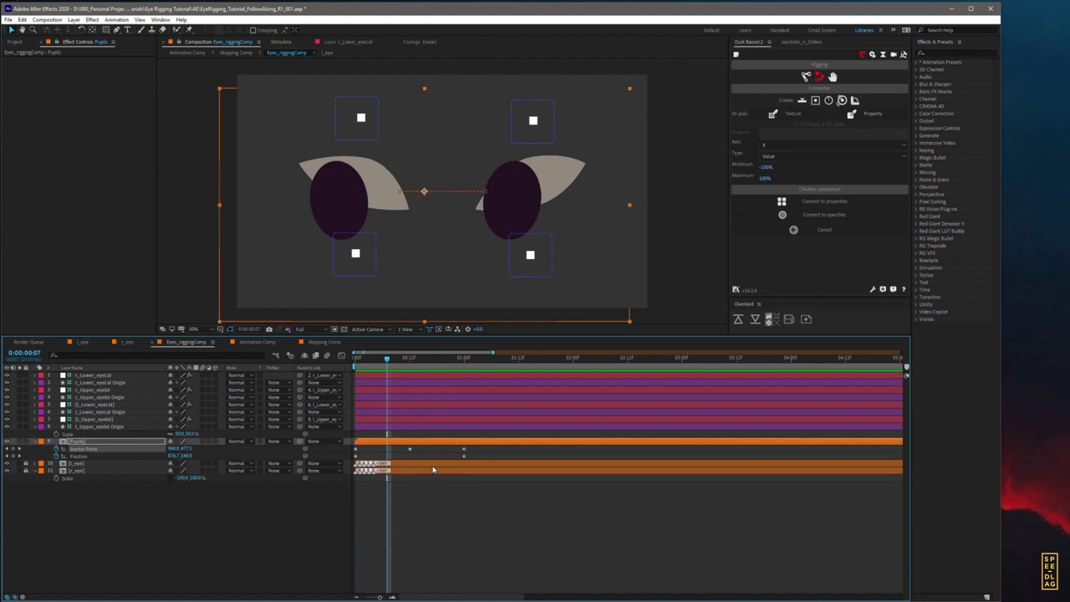
key("Delete")
left_click_drag(385, 360, 346, 386)
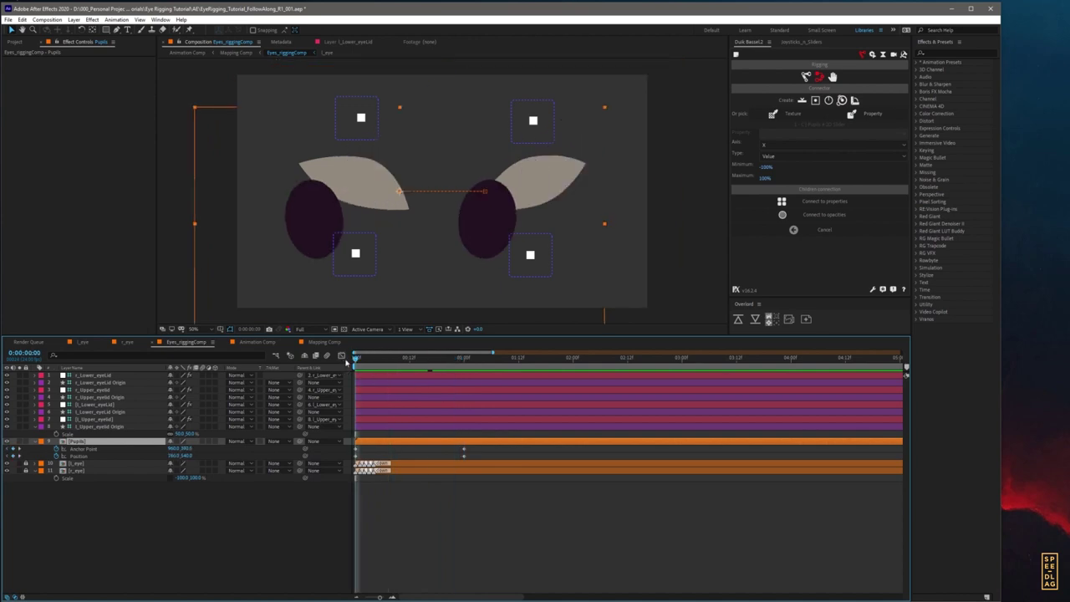
Step: Create a 2D slider controller for the Pupils layer with Duik's Connector
left_click(862, 54)
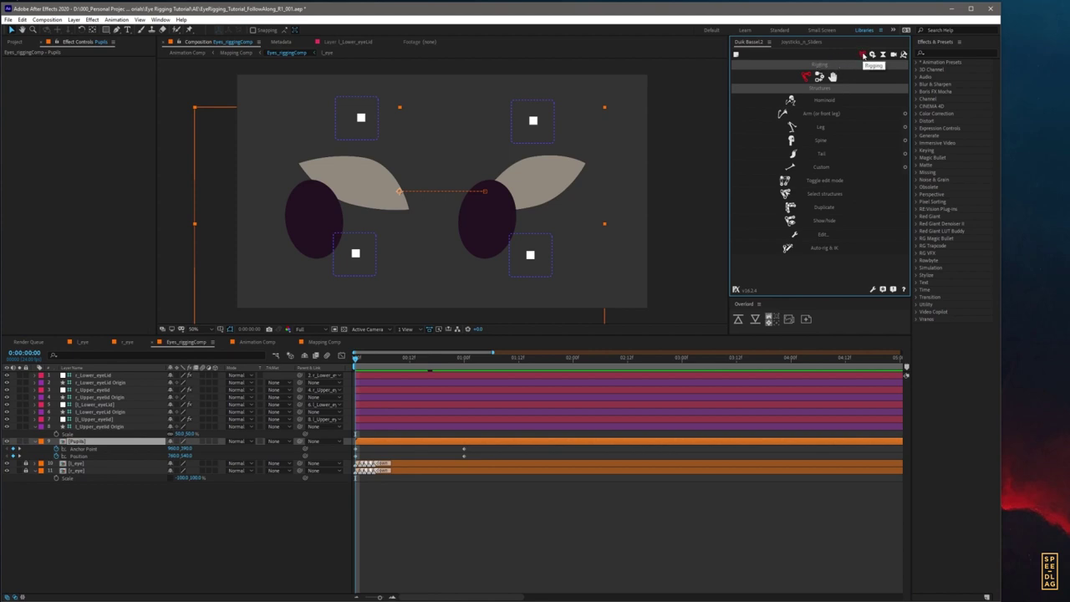
left_click(820, 77)
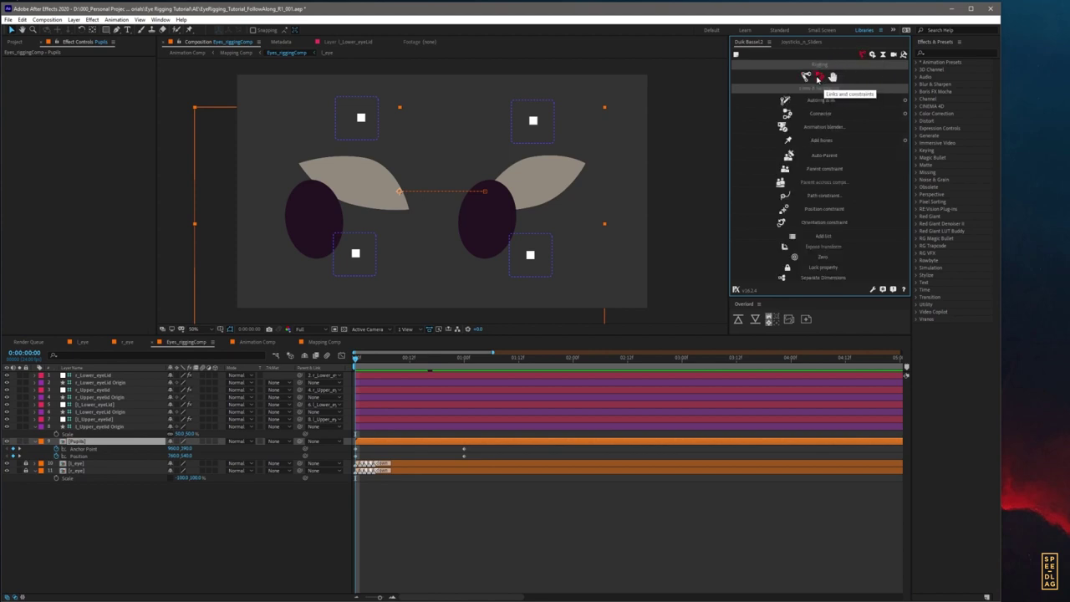
left_click(906, 116)
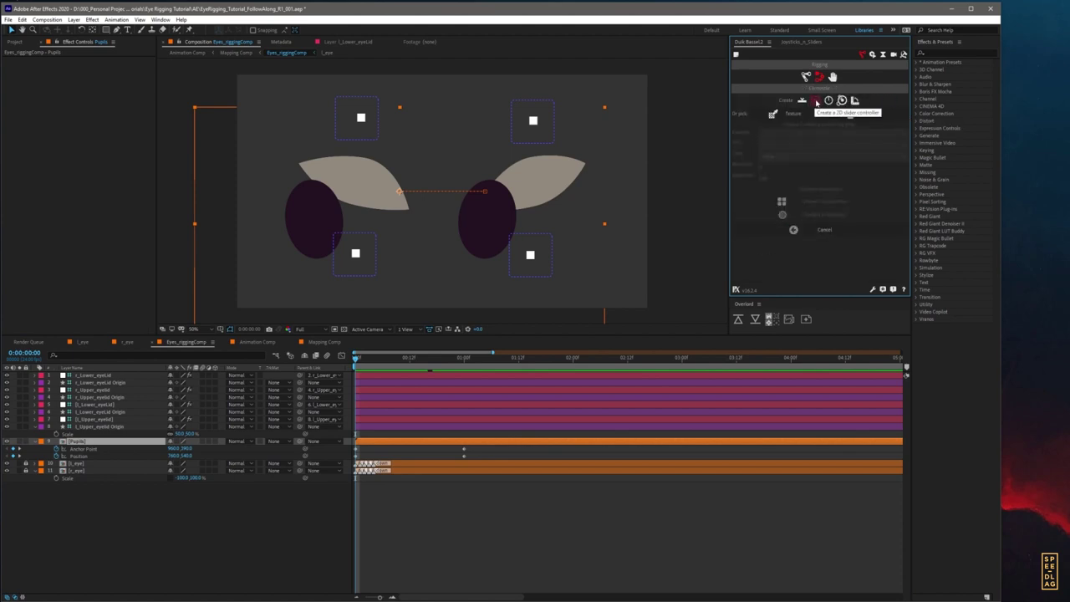
left_click(816, 102)
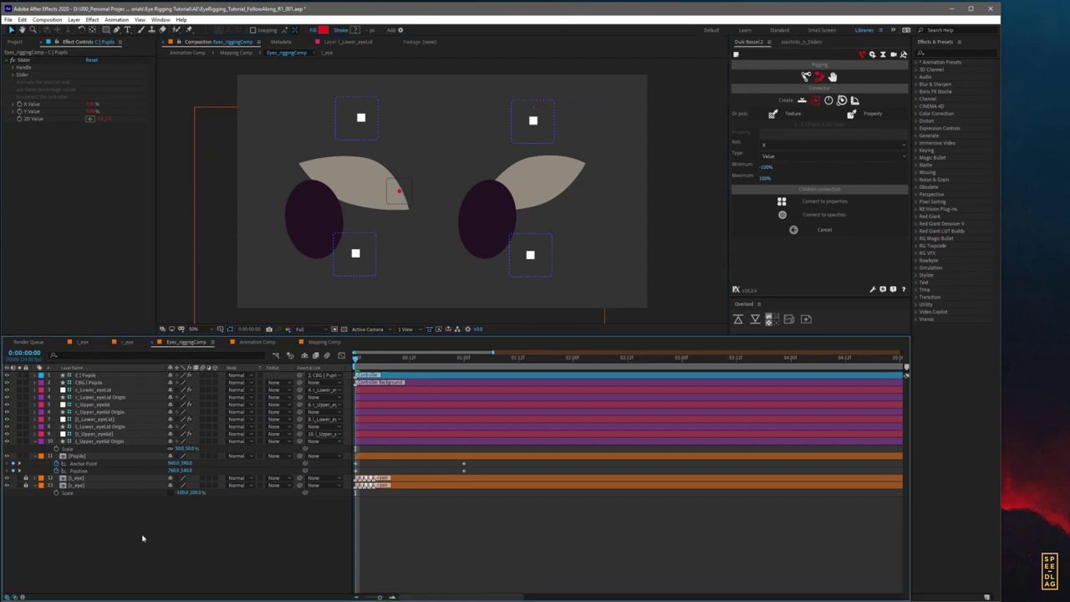
Step: Move the CBG | Pupils slider background between the two eyes and select the C | Pupils controller layer
left_click(90, 385)
left_click_drag(406, 196, 453, 189)
key("Return")
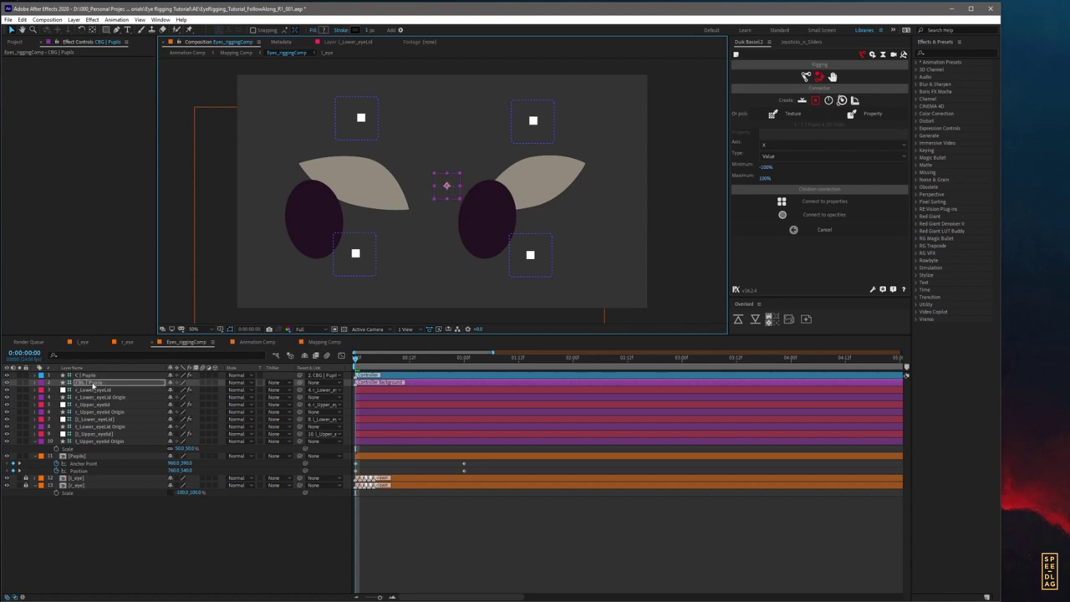
left_click(92, 376)
key("Return")
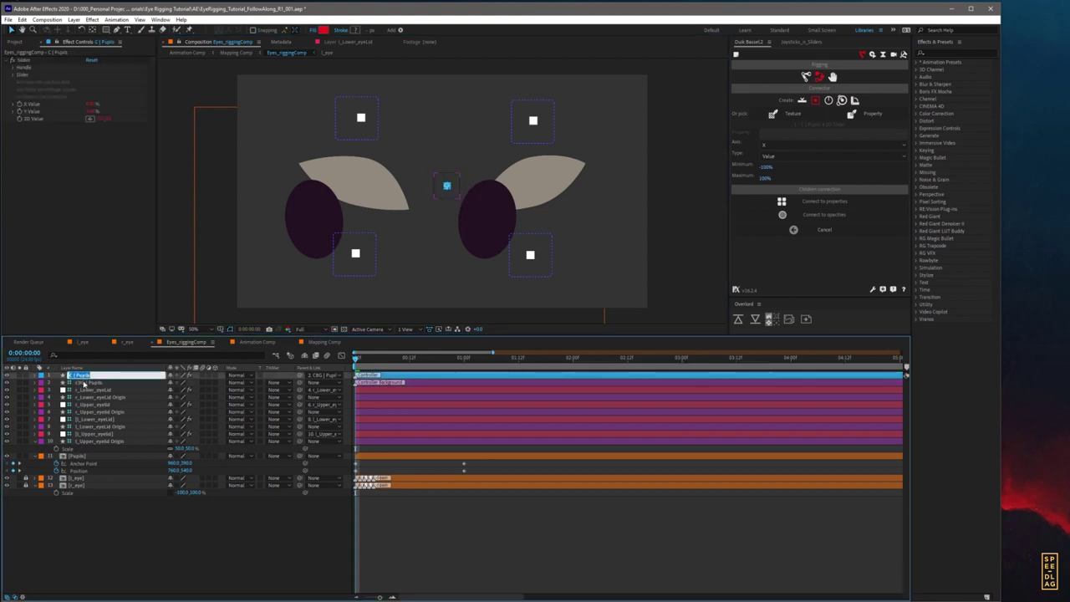
left_click(78, 376)
left_click_drag(78, 376, 104, 375)
left_click(122, 375)
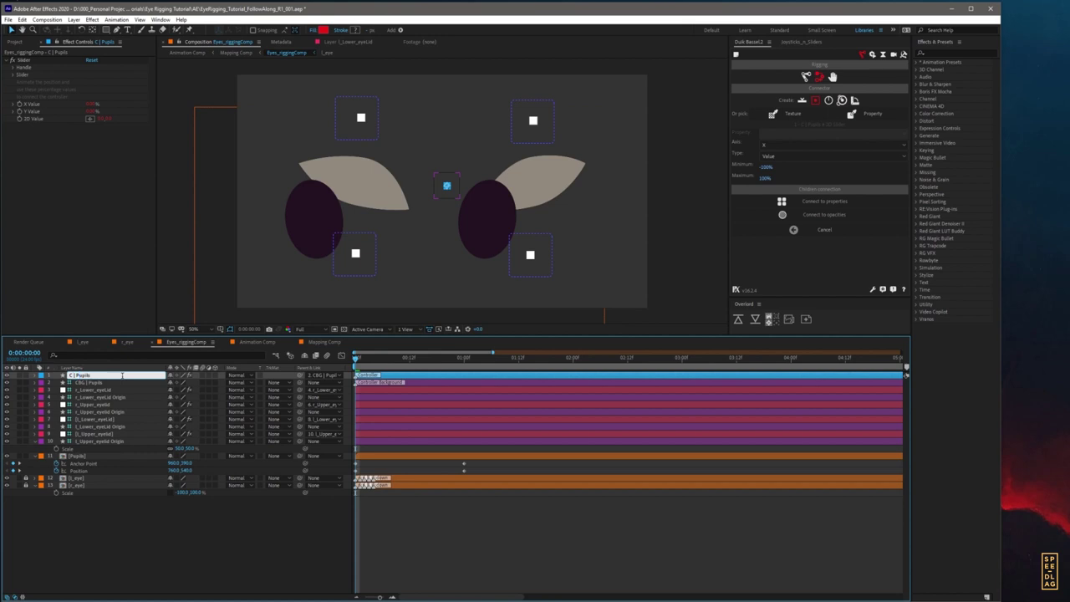
key("Return")
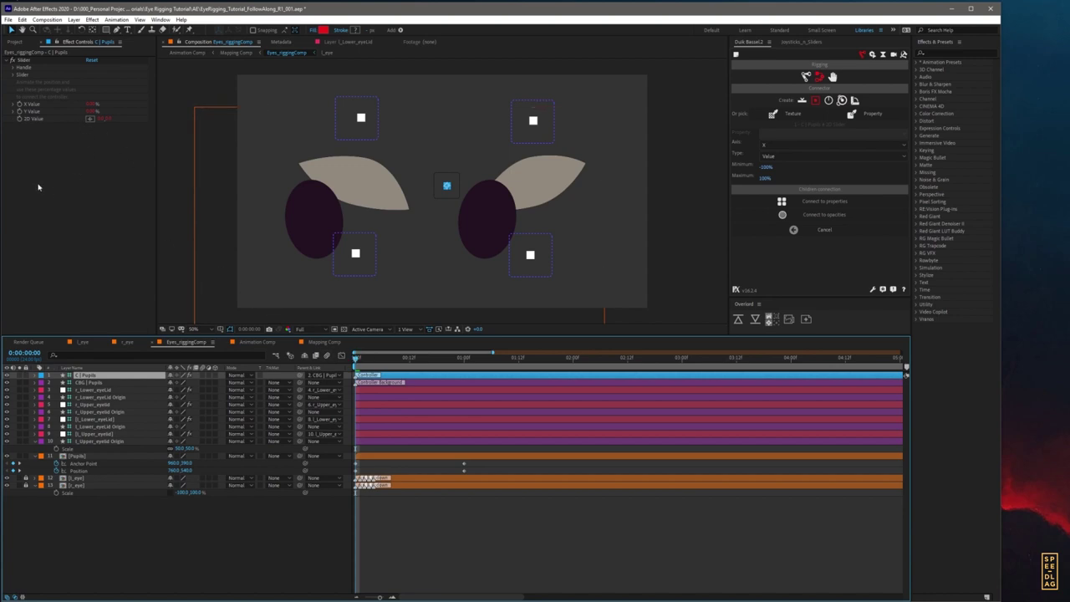
Step: Set the C | Pupils slider's Size to 400% and reveal the controller's Position property
left_click(14, 75)
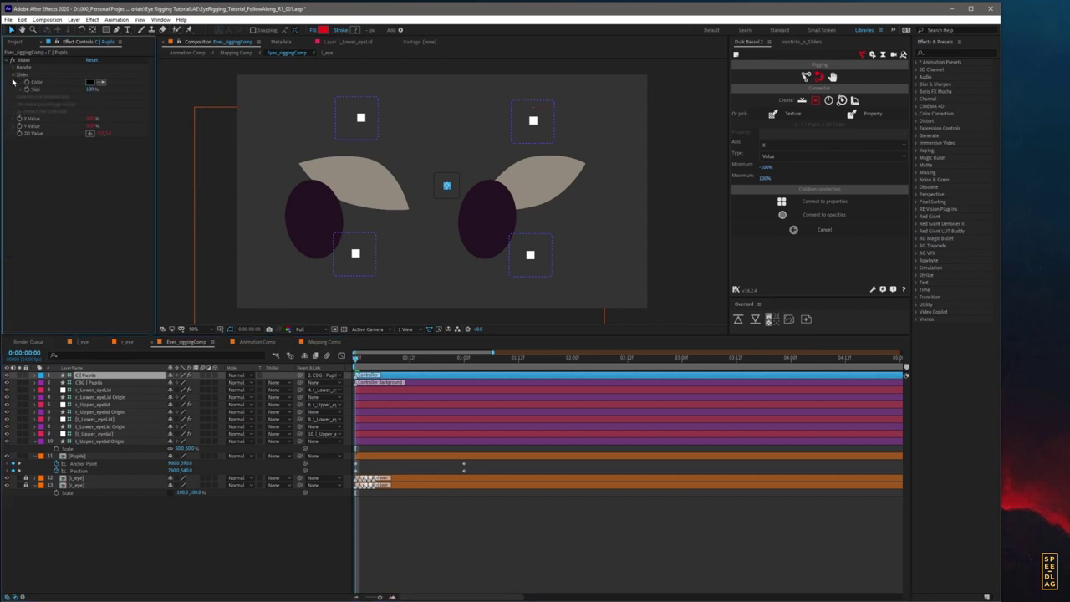
left_click(89, 91)
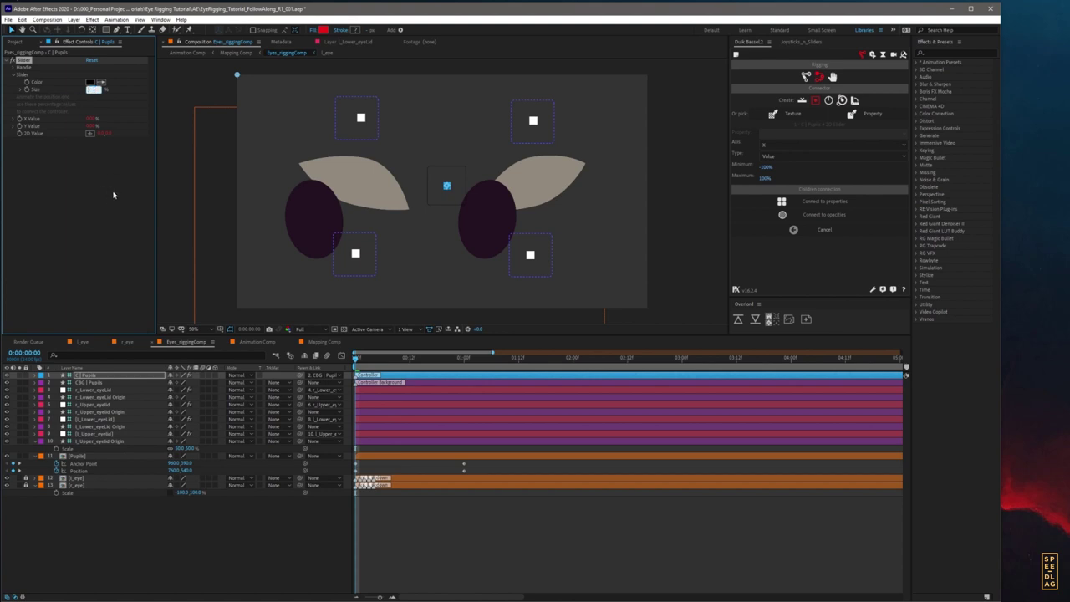
key("Return")
key("p")
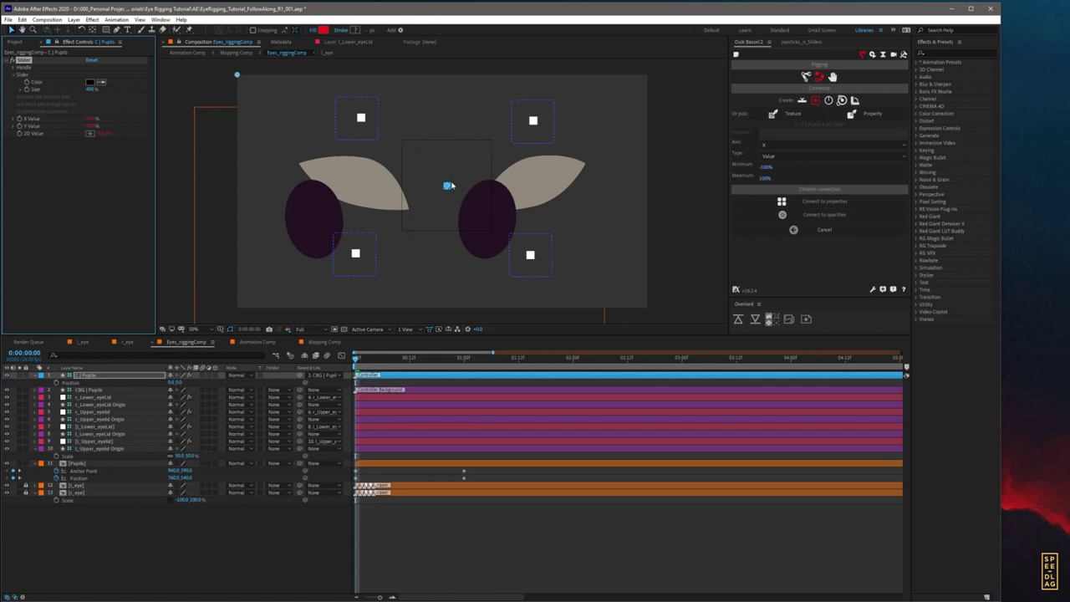
Step: Move the C | Pupils handle to the slider's left edge to check its Position range, and undo the moves
left_click_drag(448, 186, 401, 187)
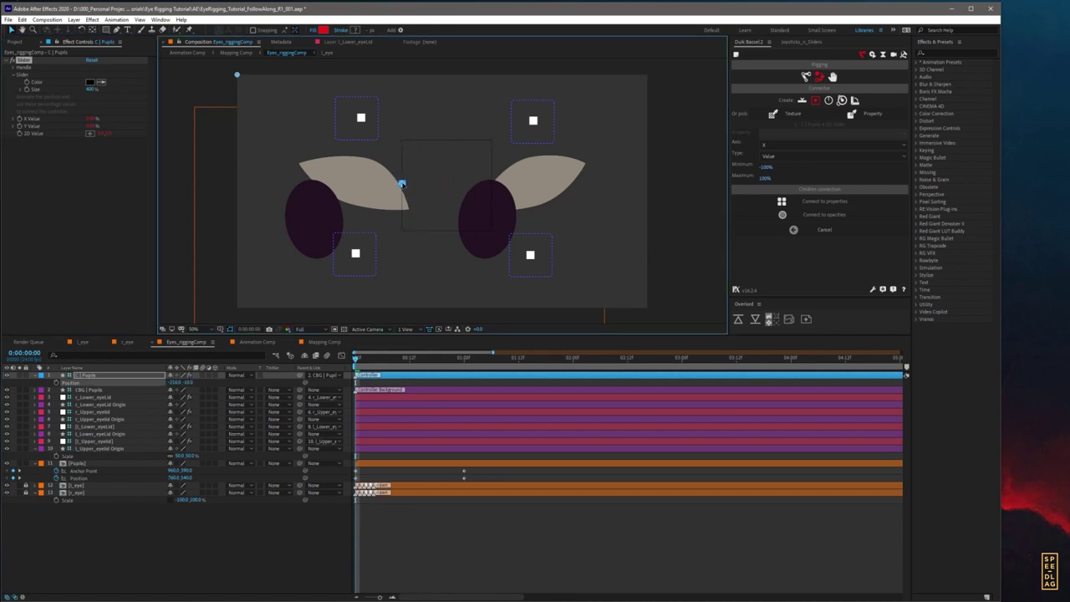
mouse_move(402, 184)
left_mouse_down()
mouse_move(492, 184)
mouse_move(403, 180)
left_mouse_up()
key("ctrl+z")
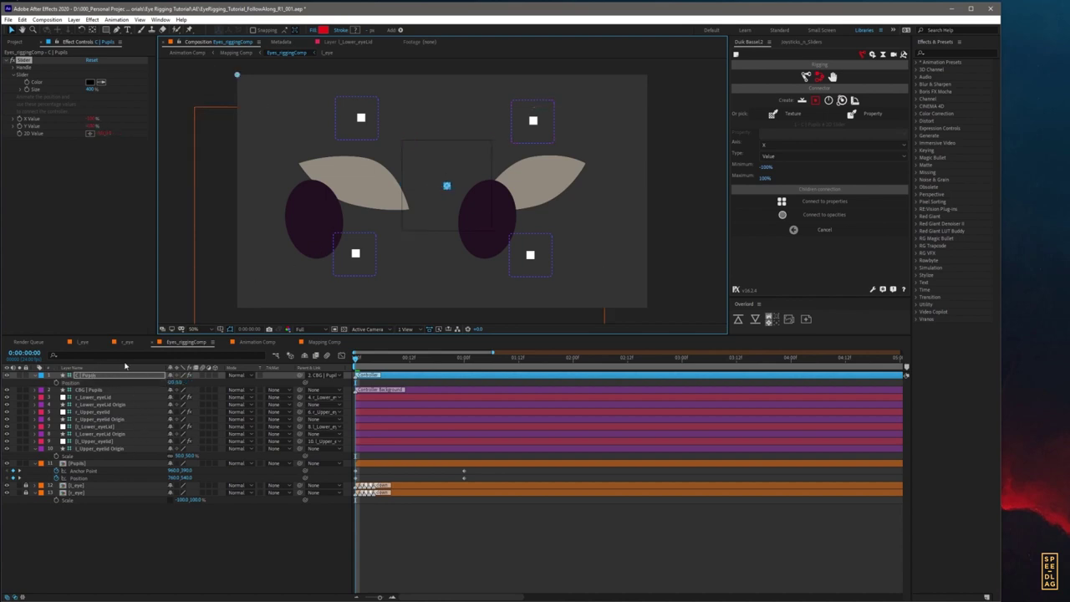
Step: Pick C | Pupils' Position as the Connector's master property, with a minimum of -200 px and a maximum of 200 px
left_click(71, 383)
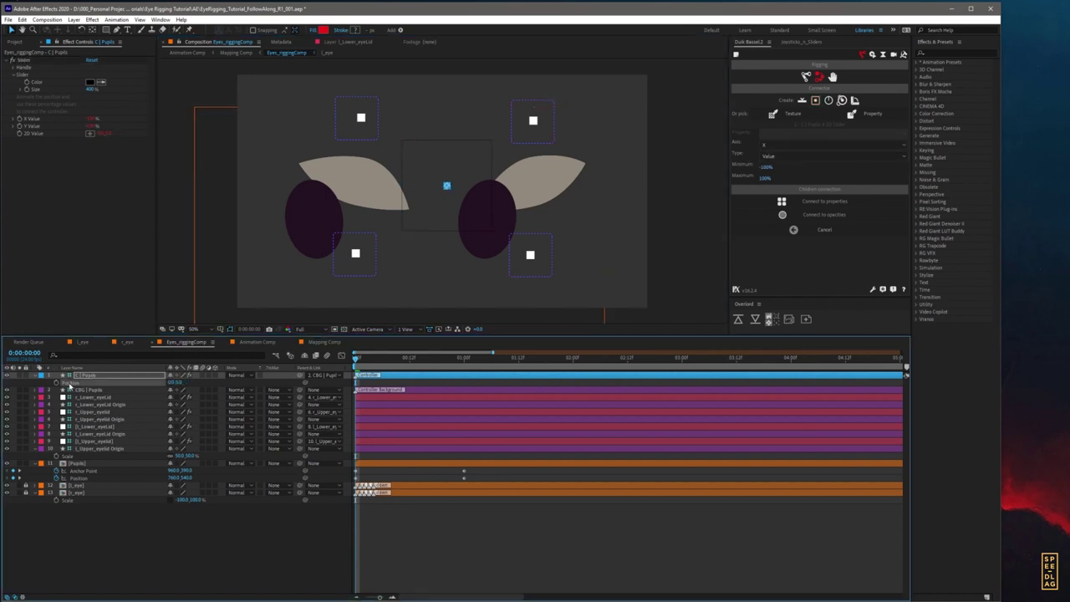
left_click(870, 116)
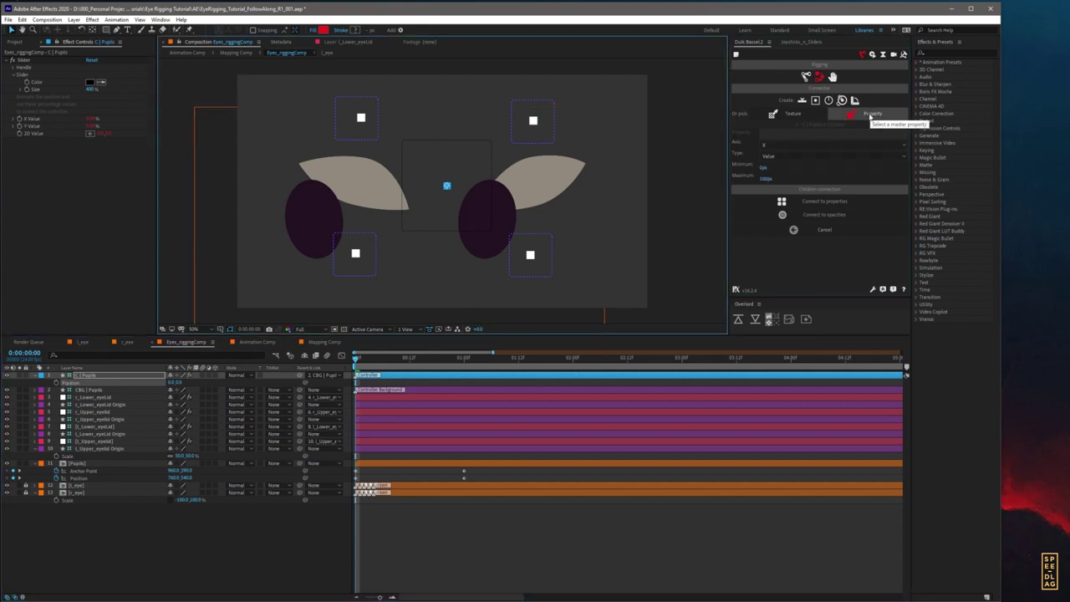
left_click(763, 168)
type("-200")
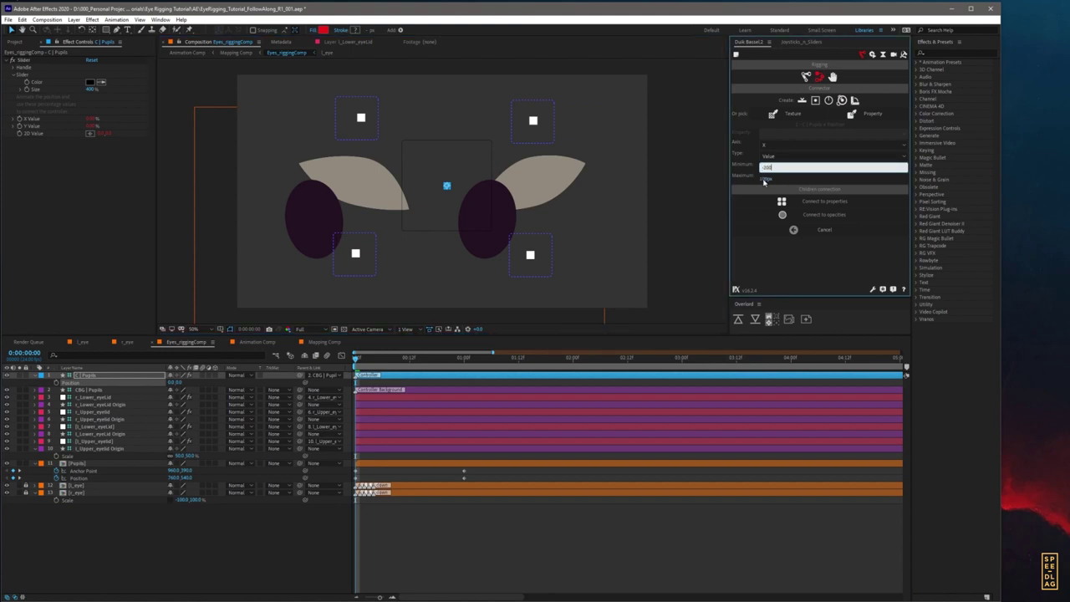
left_click(764, 181)
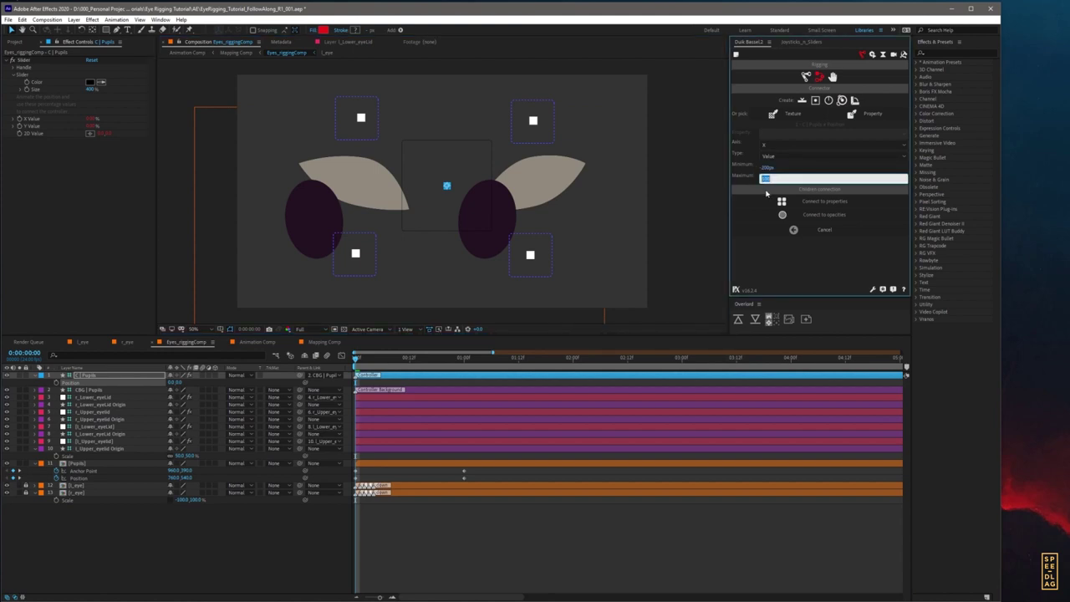
type("200")
key("Return")
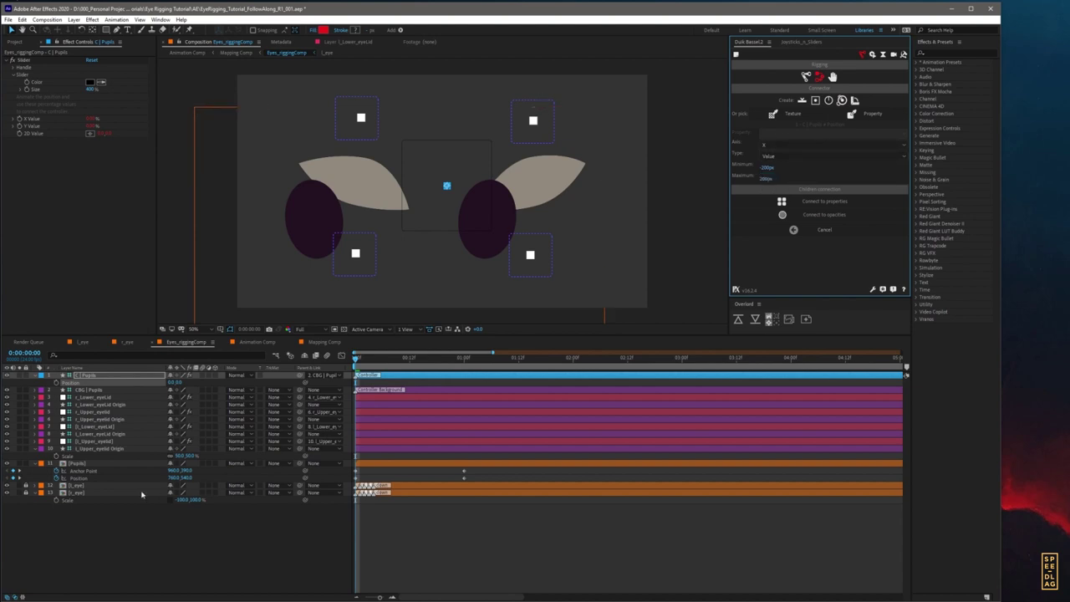
Step: Connect the Pupils layer's Position to the C | Pupils controller's X axis and its Anchor Point to the Y axis
left_click(86, 479)
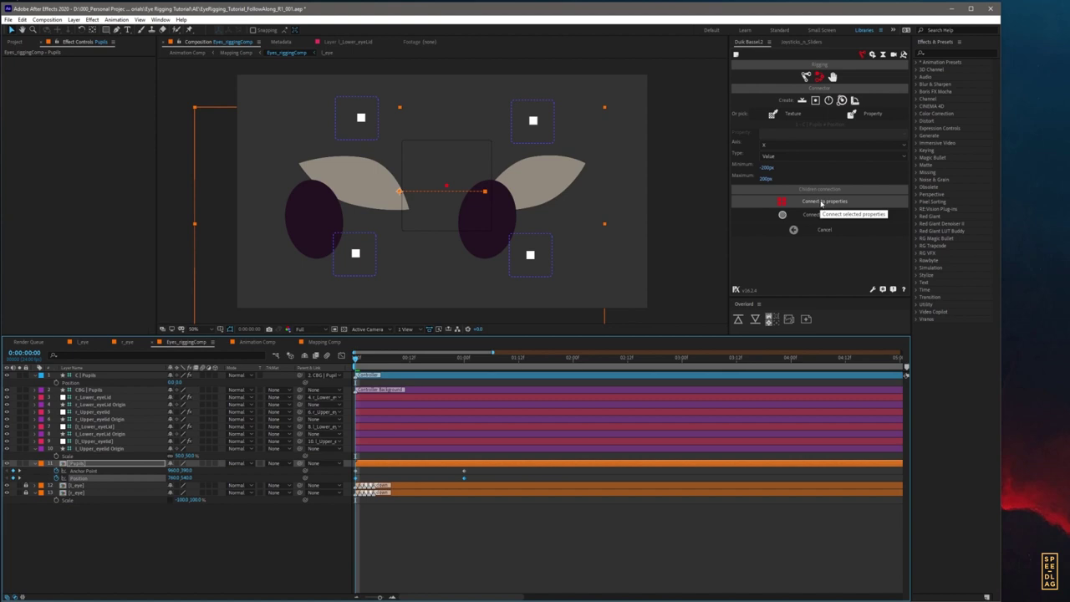
left_click(821, 203)
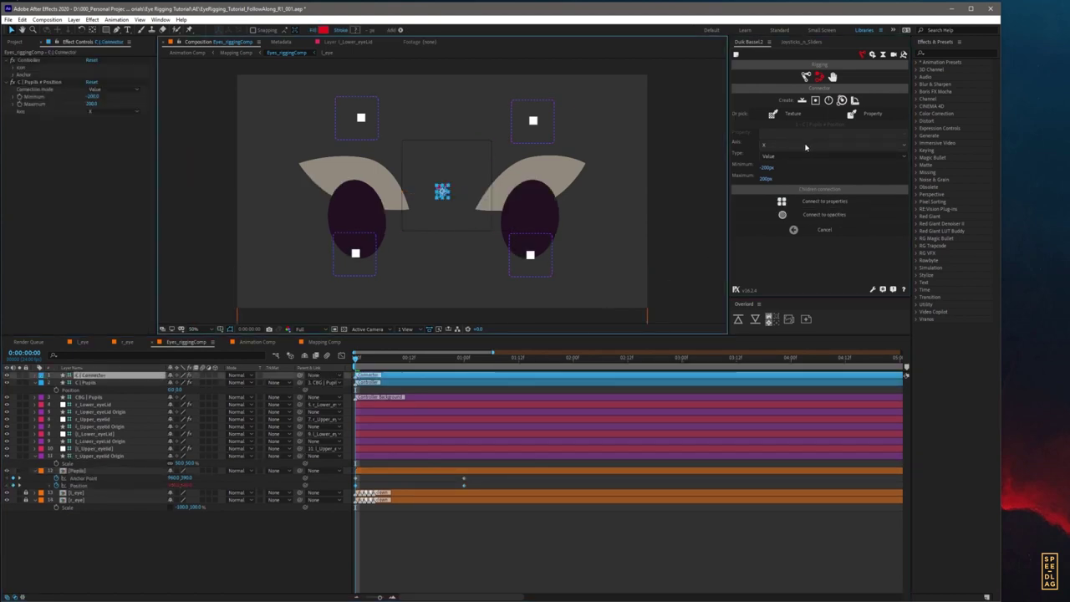
left_click(805, 147)
left_click(791, 167)
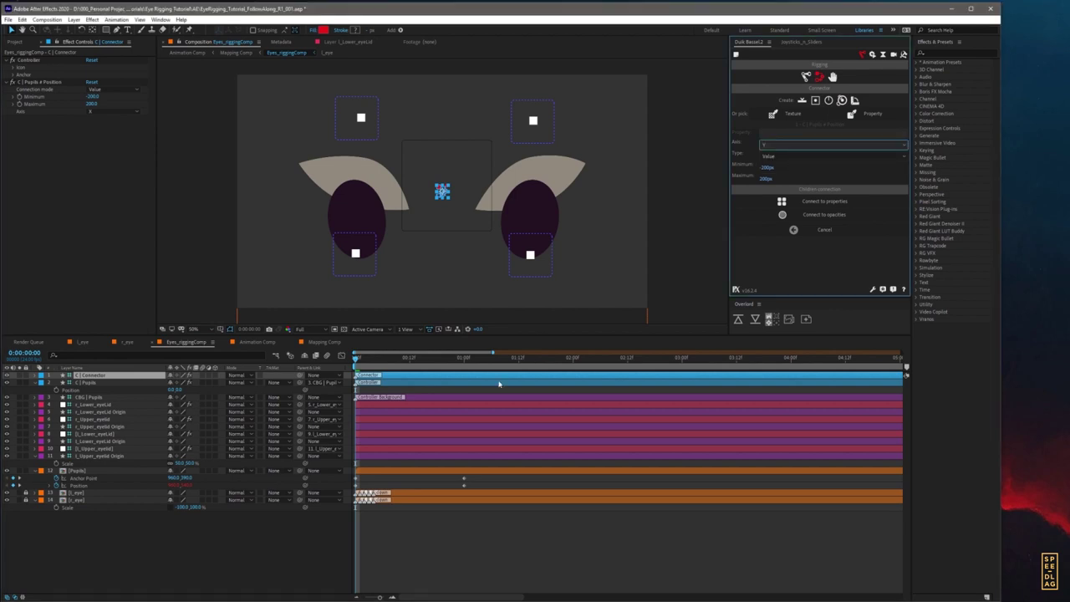
left_click_drag(473, 482, 346, 473)
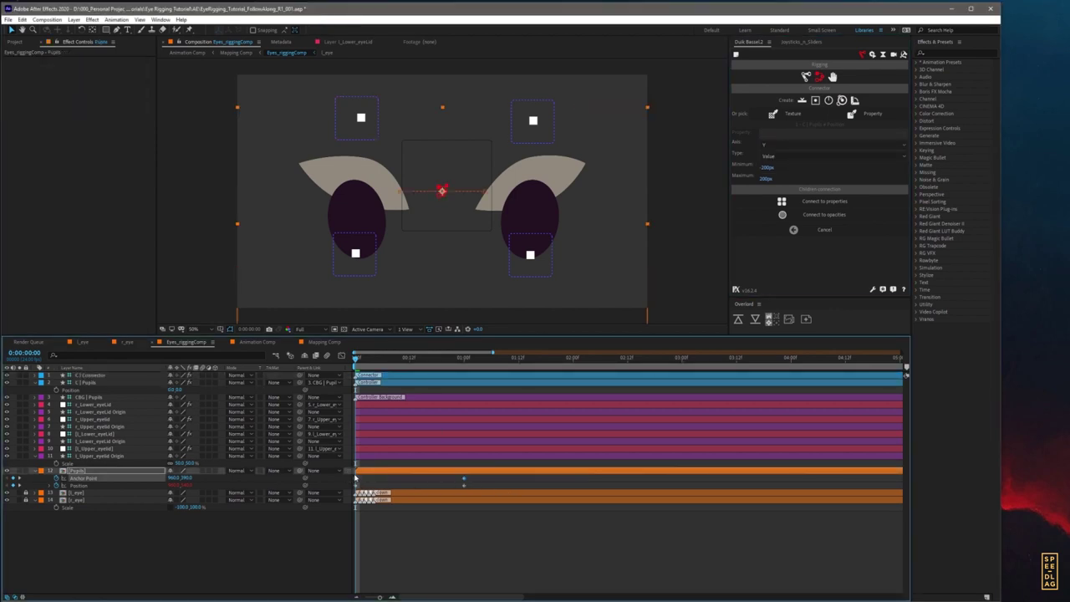
left_click(803, 201)
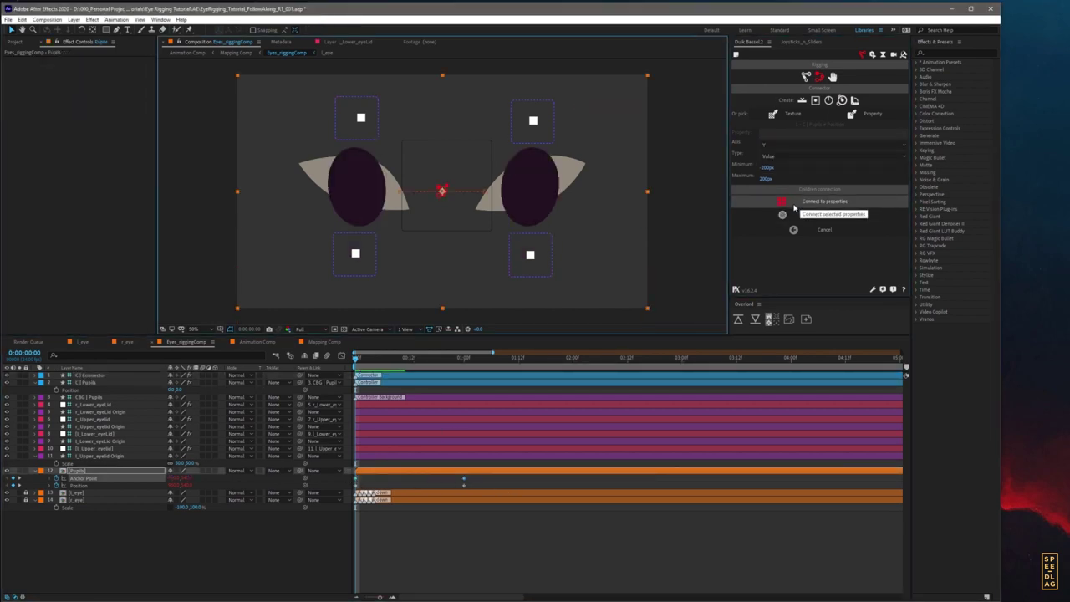
Step: Lock the C | Connector layer and check the C | Pupils handle in the composition
left_click(89, 376)
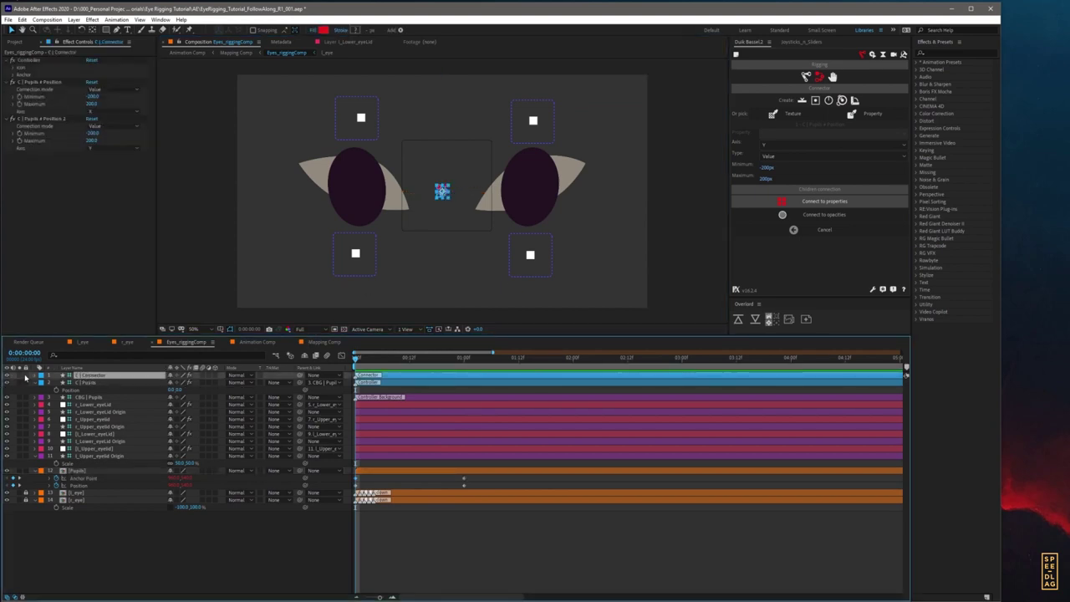
left_click(25, 377)
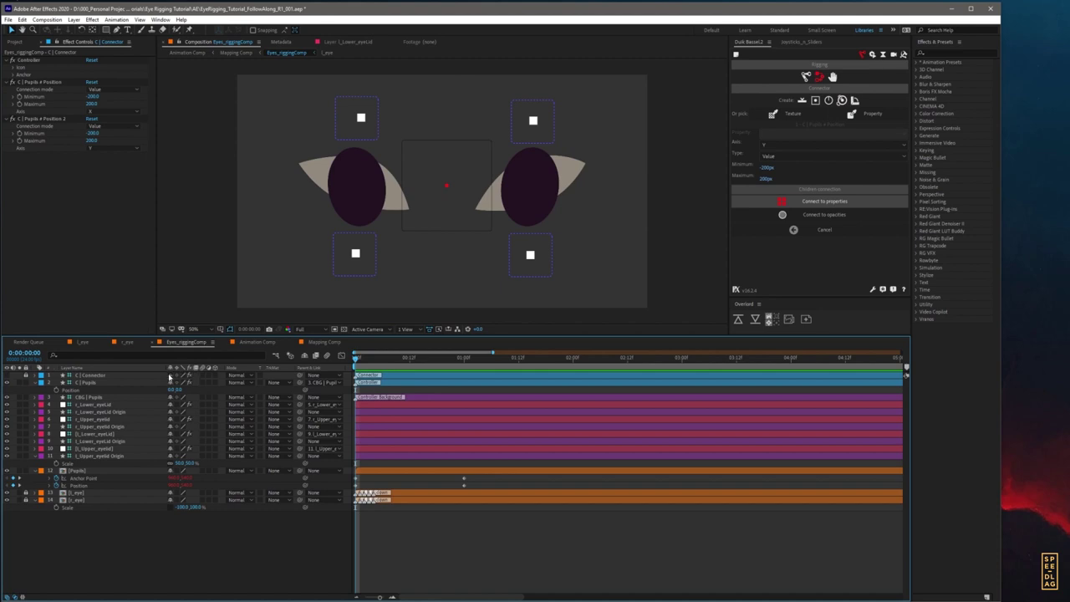
left_click(89, 382)
mouse_move(446, 188)
left_mouse_down()
mouse_move(428, 168)
mouse_move(442, 213)
mouse_move(480, 179)
mouse_move(433, 193)
mouse_move(448, 221)
mouse_move(446, 186)
left_mouse_up()
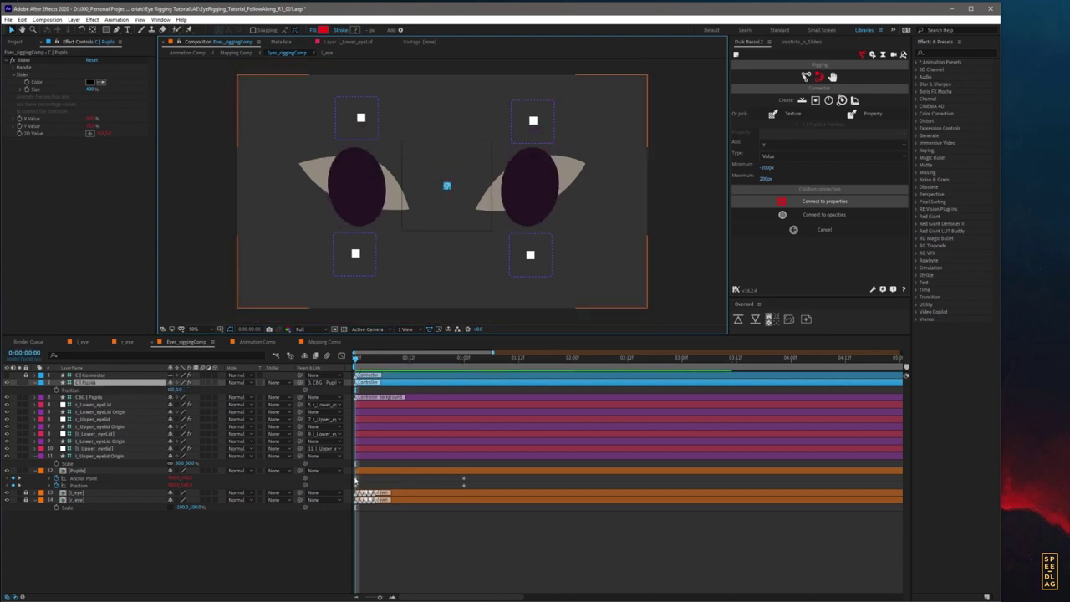
Step: Try shifting the Pupils layer's Anchor Point keyframes in time, and restore their original timing
left_click_drag(356, 479, 506, 480)
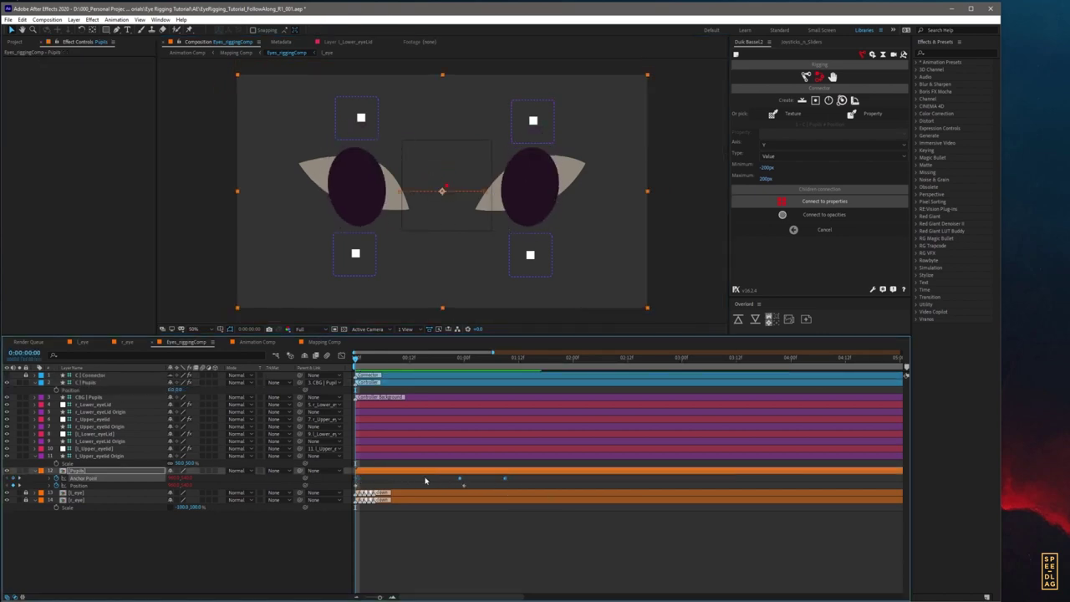
left_click_drag(359, 485, 462, 478)
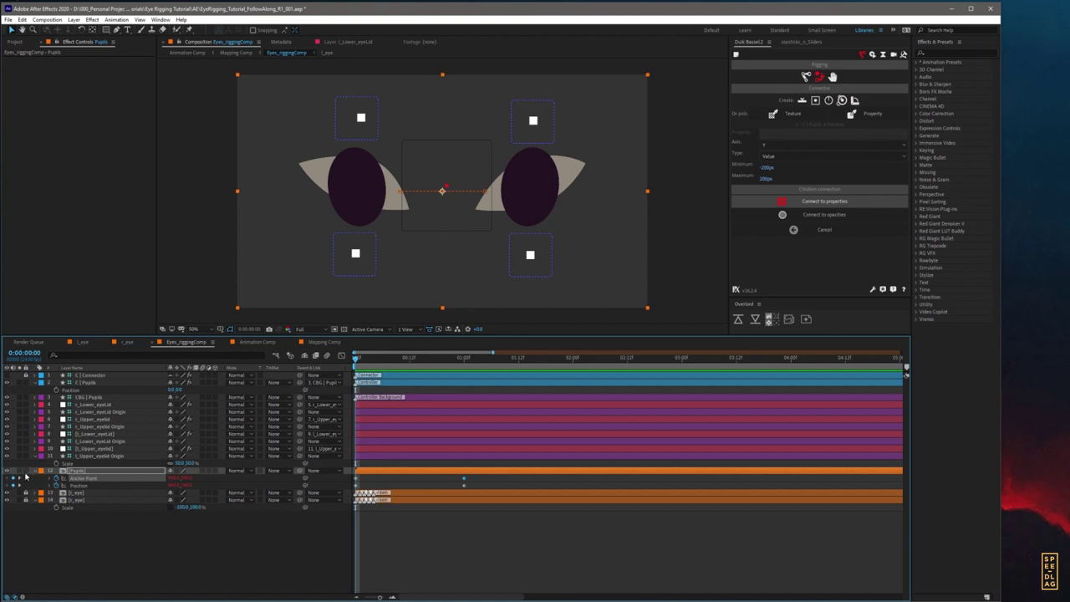
Step: Lock the Pupils layer and move the C | Pupils handle slightly up and to the right to test the pupils
left_click(26, 471)
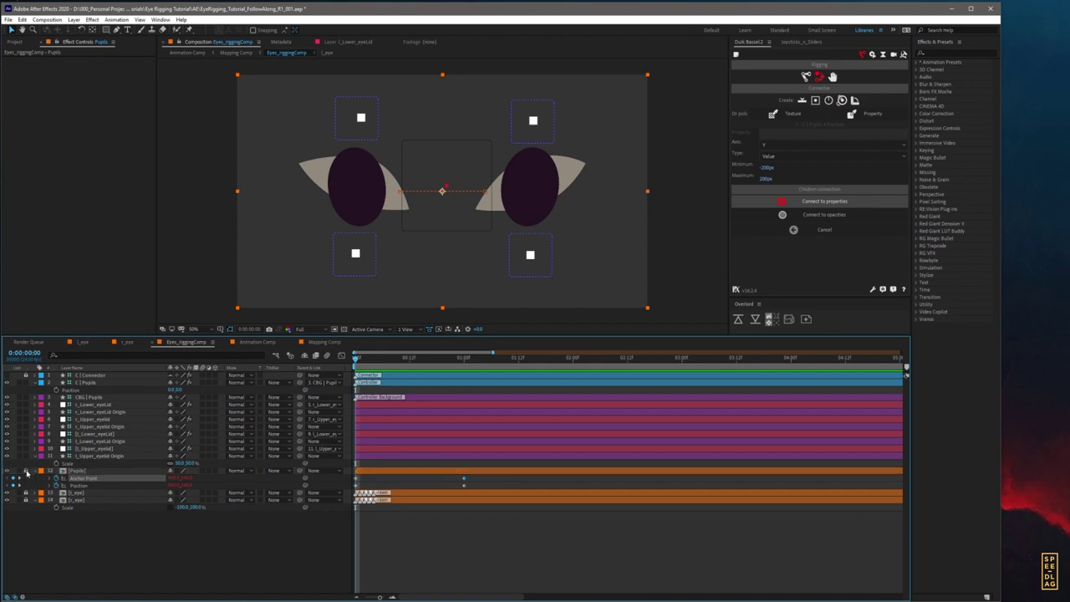
left_click(100, 383)
left_click_drag(447, 188, 464, 172)
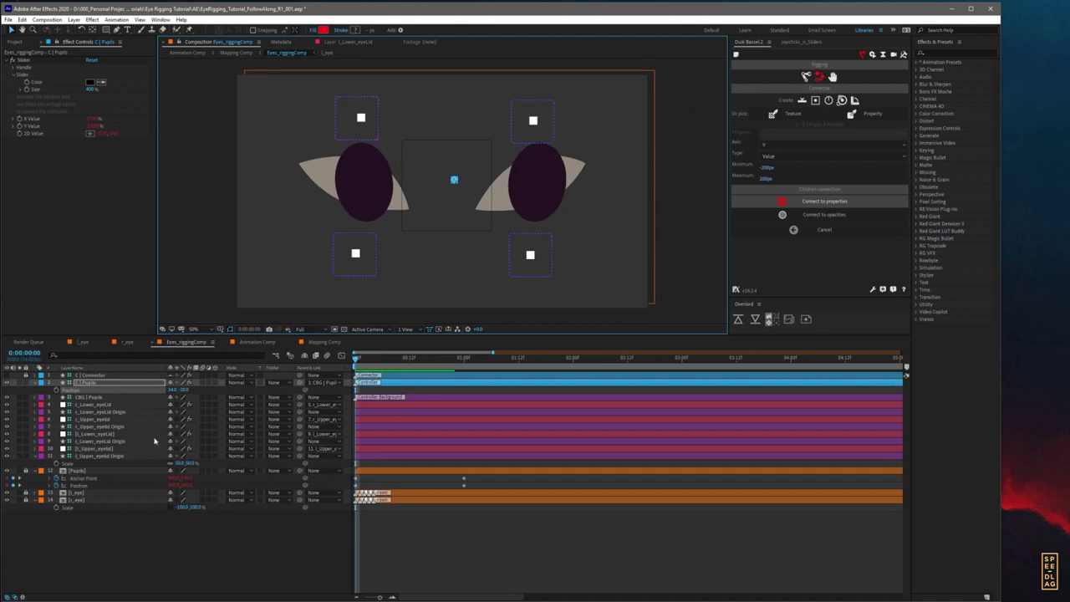
Step: Turn on Preserve Underlying Transparency for the Pupils layer to clip the pupils to the eye shapes
left_click(263, 478)
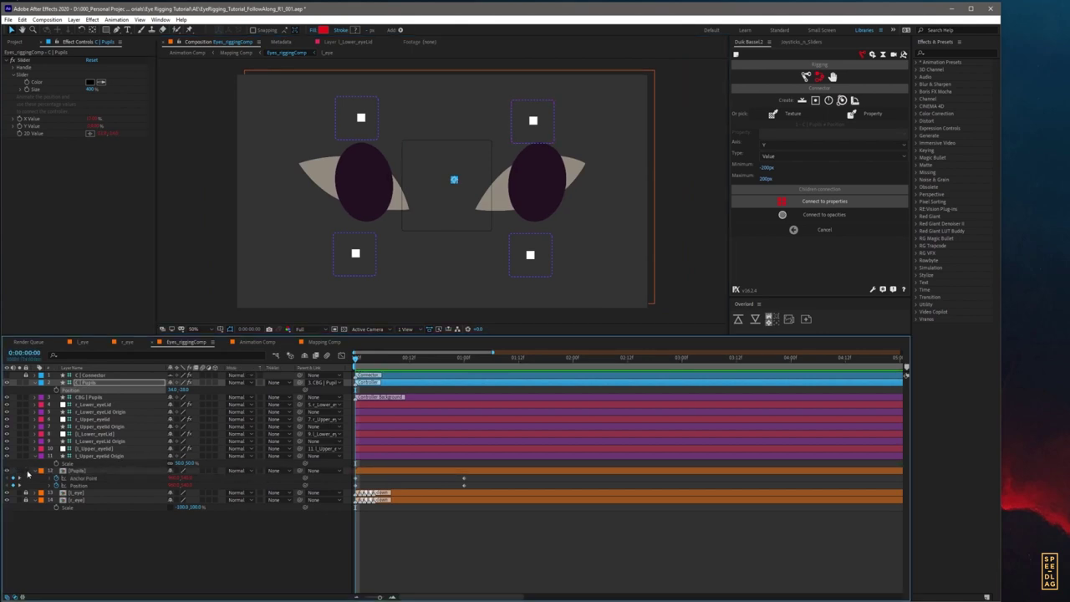
left_click(259, 472)
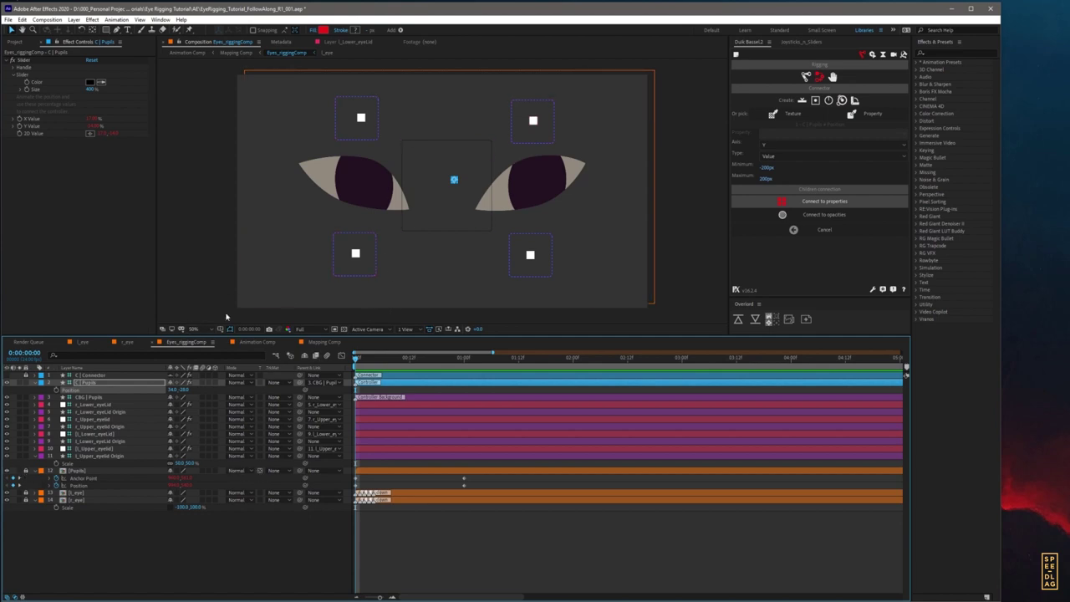
Step: Move the C | Pupils handle back near the slider's centre and save the project
mouse_move(455, 179)
left_mouse_down()
mouse_move(411, 175)
mouse_move(488, 177)
mouse_move(463, 191)
mouse_move(445, 183)
left_mouse_up()
key("ctrl+s")
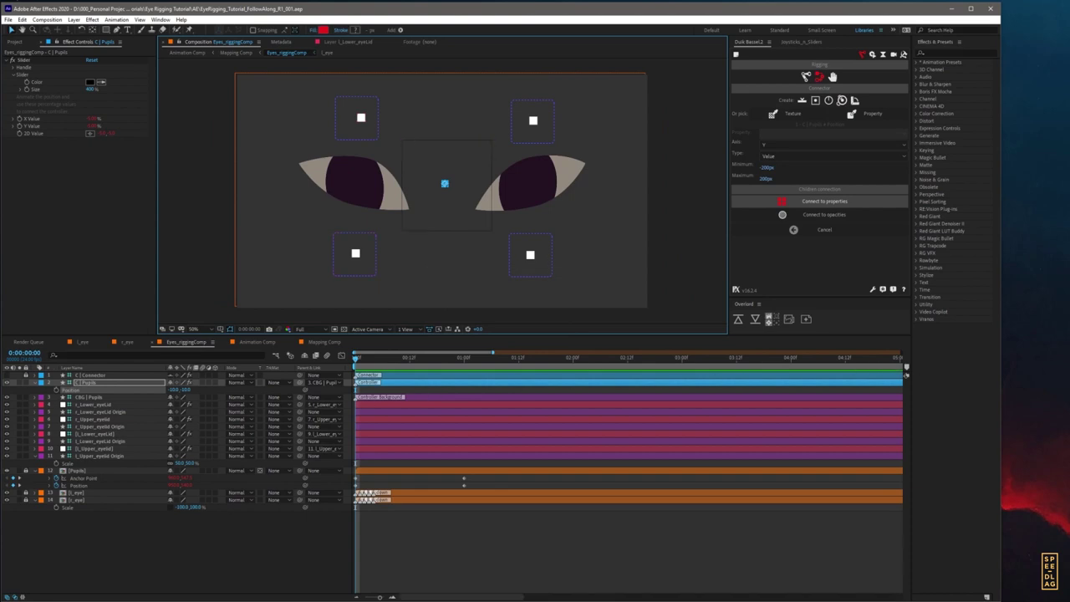
Step: Try moving the CBG | Pupils background together with its controller, and undo the move
left_click(825, 202)
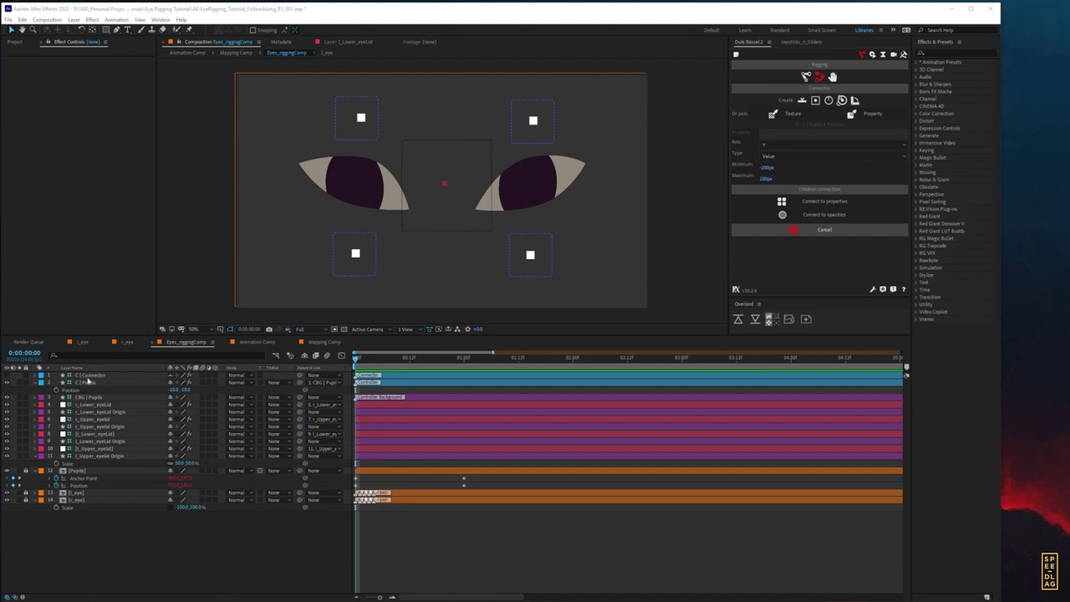
left_click(92, 376)
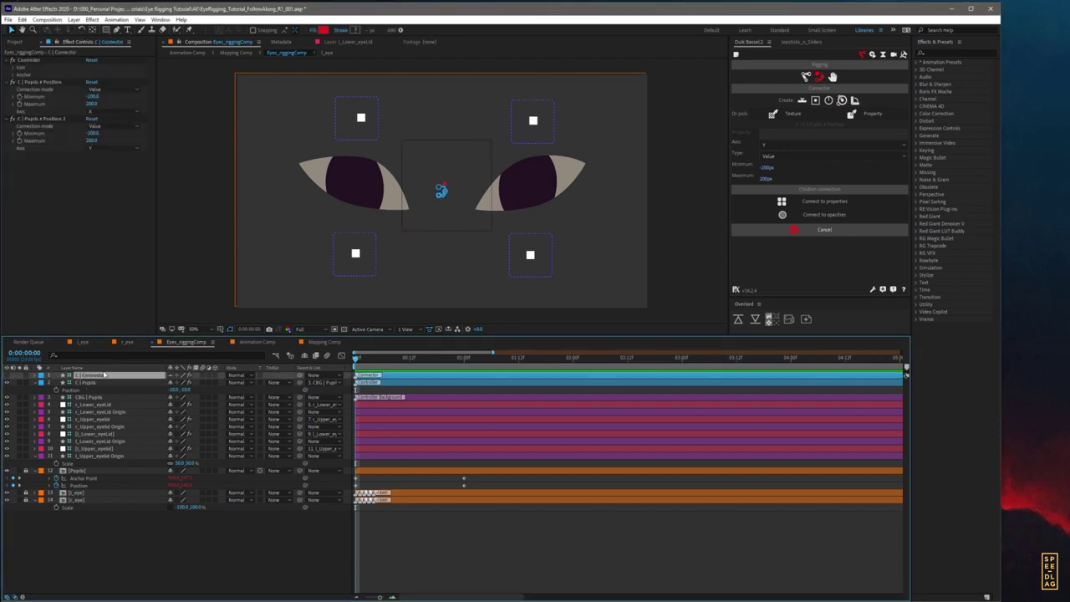
left_click(89, 383)
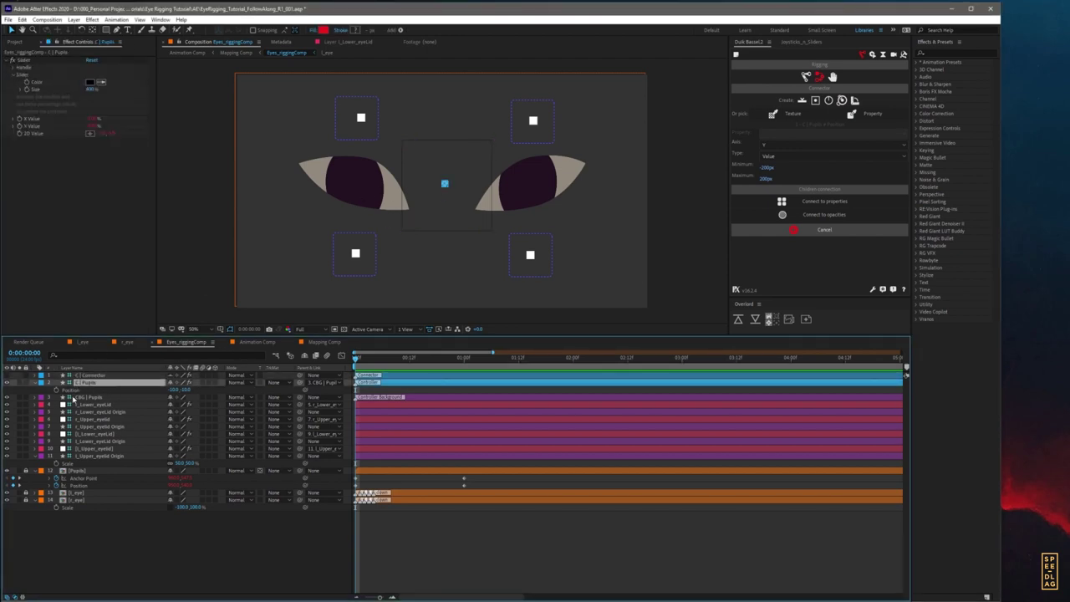
left_click(96, 398, "ctrl")
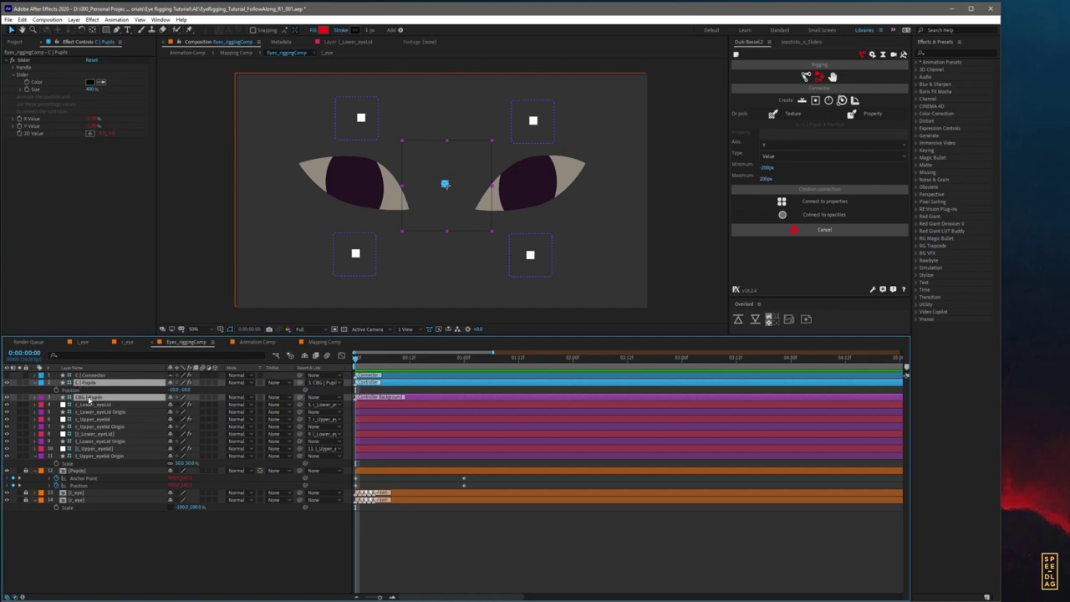
left_click(170, 576)
left_click(90, 398)
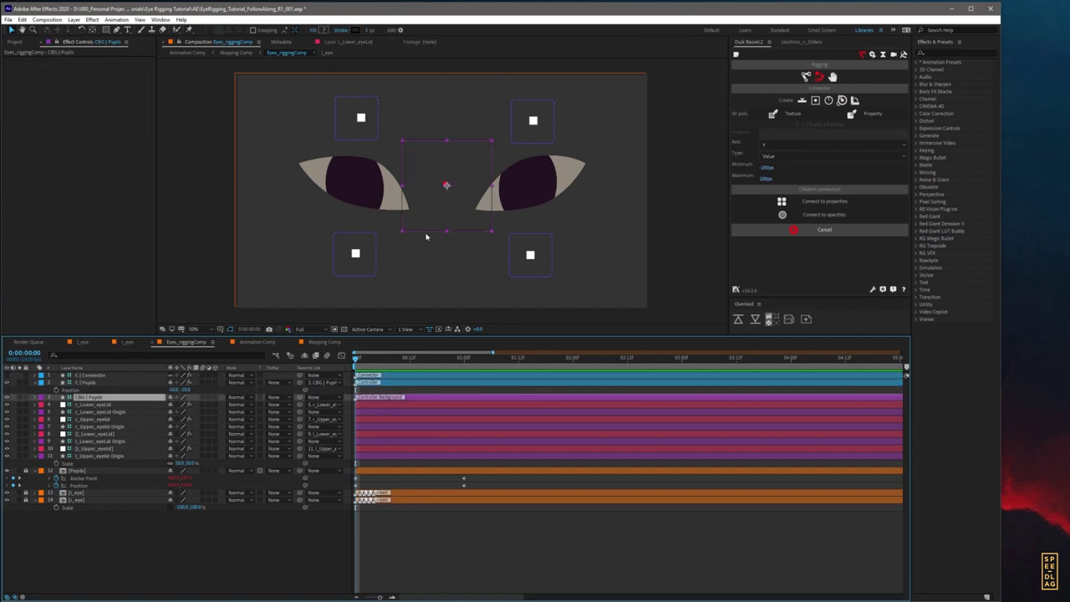
mouse_move(428, 207)
left_mouse_down()
mouse_move(447, 214)
mouse_move(438, 203)
left_mouse_up()
key("ctrl+z")
Step: Copy the C | Pupils and CBG | Pupils layers from Eyes_riggingComp into Animation Comp
left_click(98, 383)
left_click(90, 399, "ctrl")
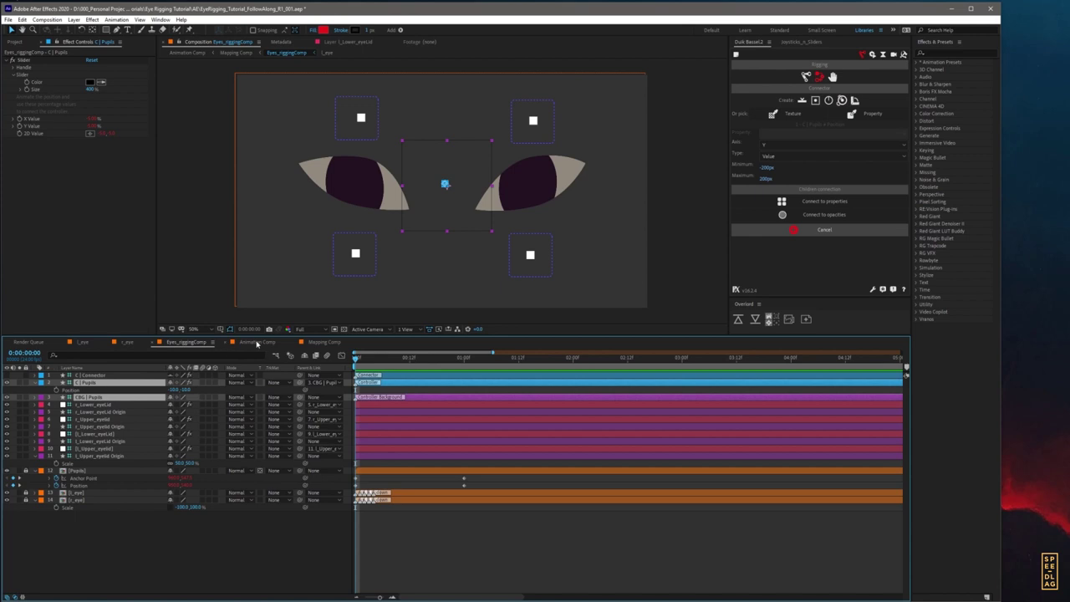
left_click(257, 343)
key("ctrl+a")
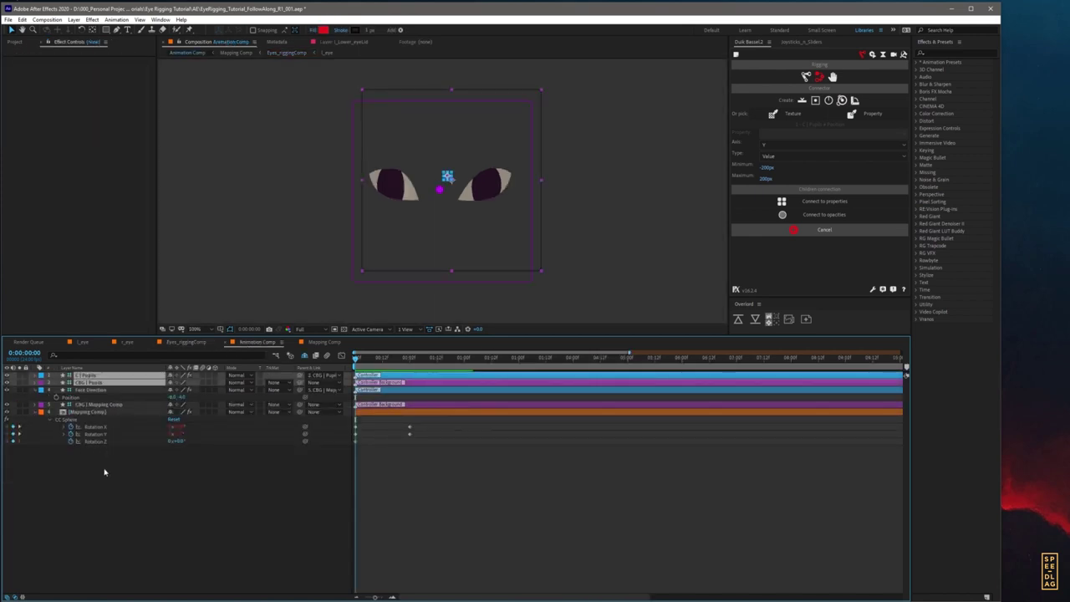
Step: Set the pasted CBG | Pupils layer's Position to 960, 540, and tuck it away as a locked, shy layer
left_click(139, 470)
left_click(93, 383)
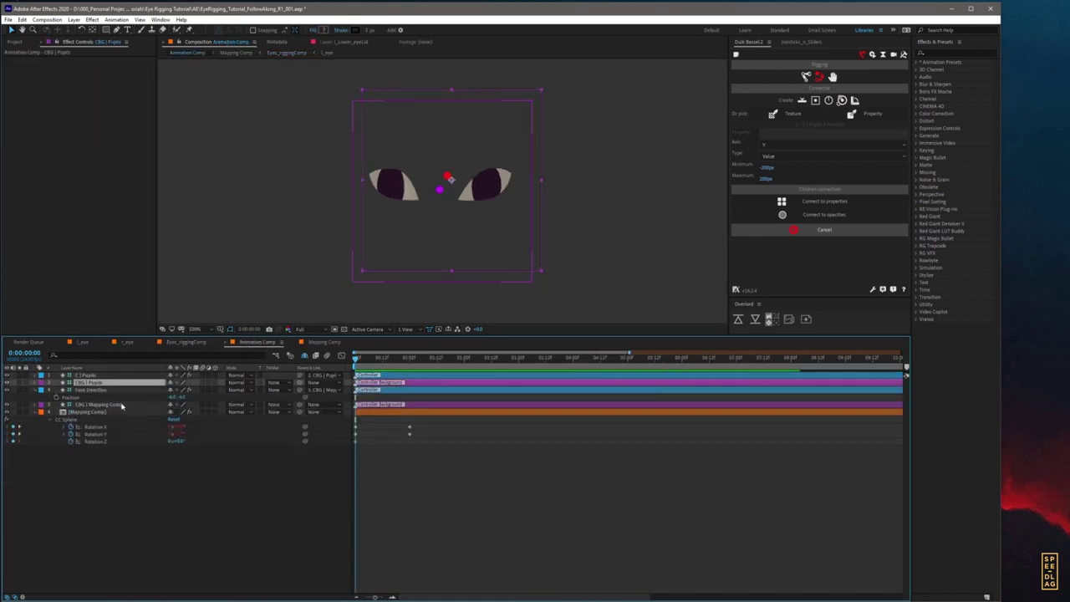
key("p")
left_click(173, 390)
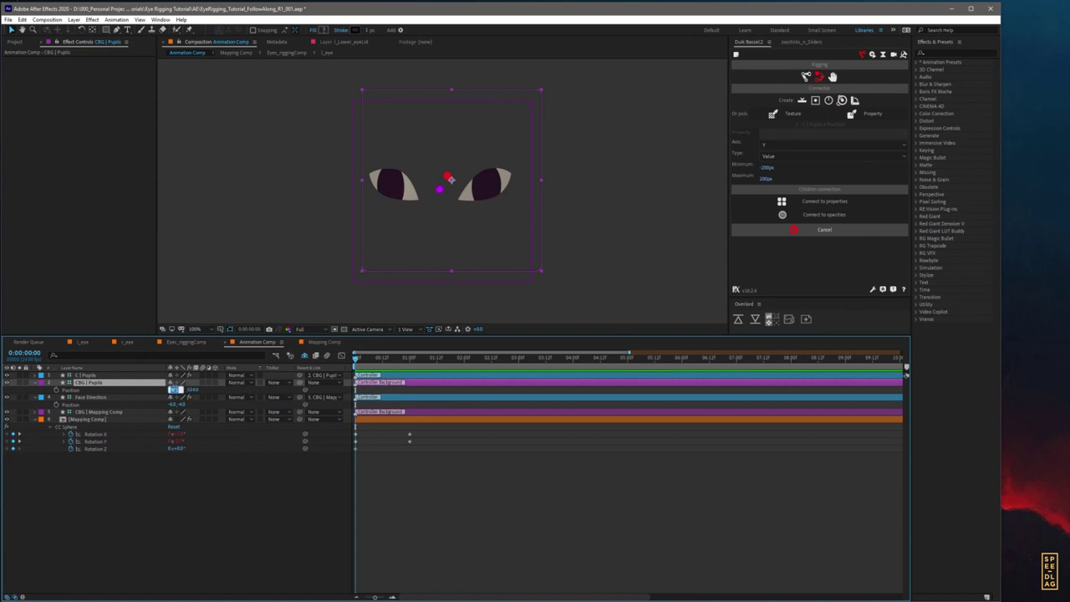
type("960")
key("Tab")
type("540")
key("Return")
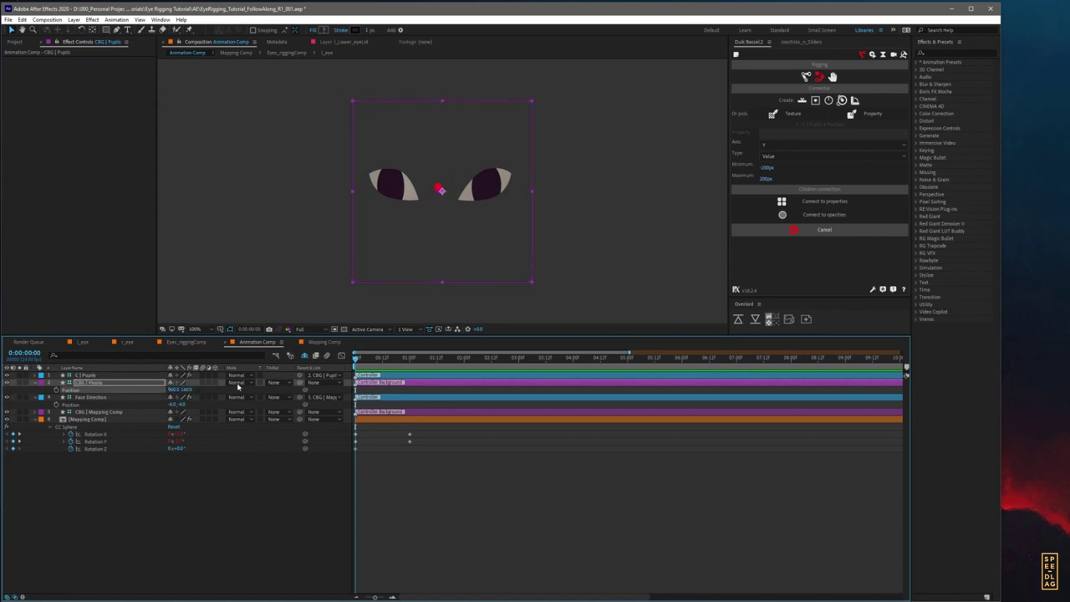
left_click(25, 382)
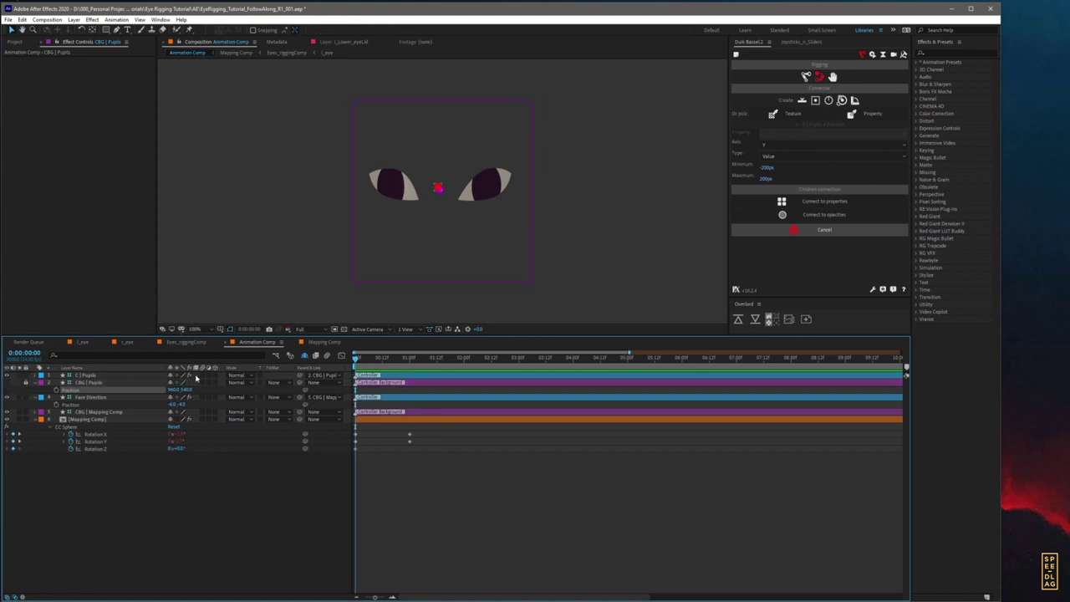
left_click(169, 382)
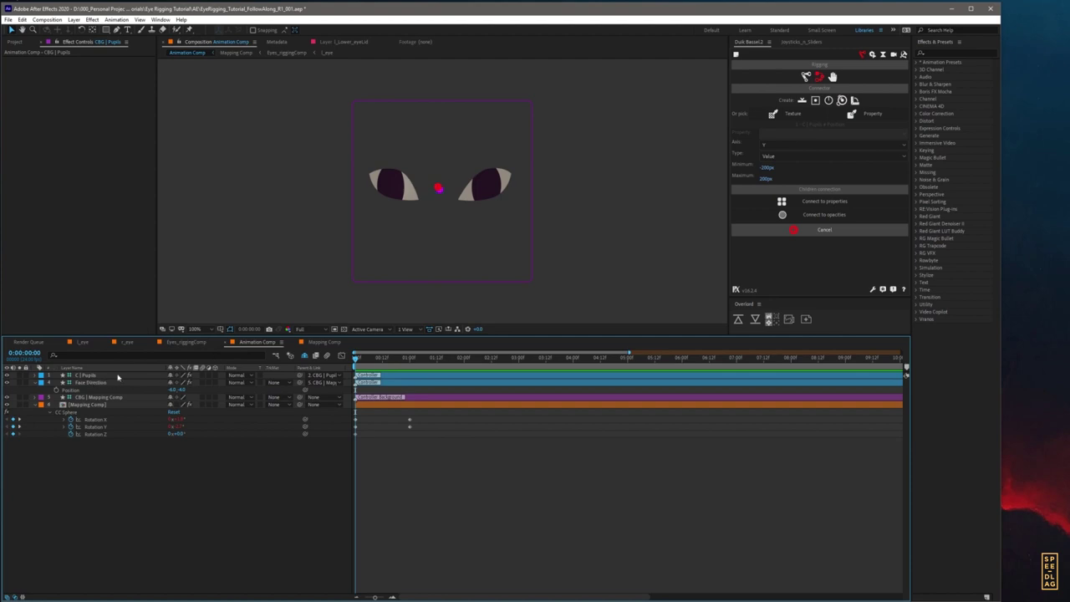
Step: Try the C | Pupils handle in Animation Comp and reveal the controller's Position property
left_click(87, 377)
mouse_move(439, 188)
left_mouse_down()
mouse_move(468, 194)
mouse_move(415, 181)
mouse_move(480, 170)
mouse_move(434, 154)
mouse_move(450, 176)
left_mouse_up()
left_click(108, 376)
key("p")
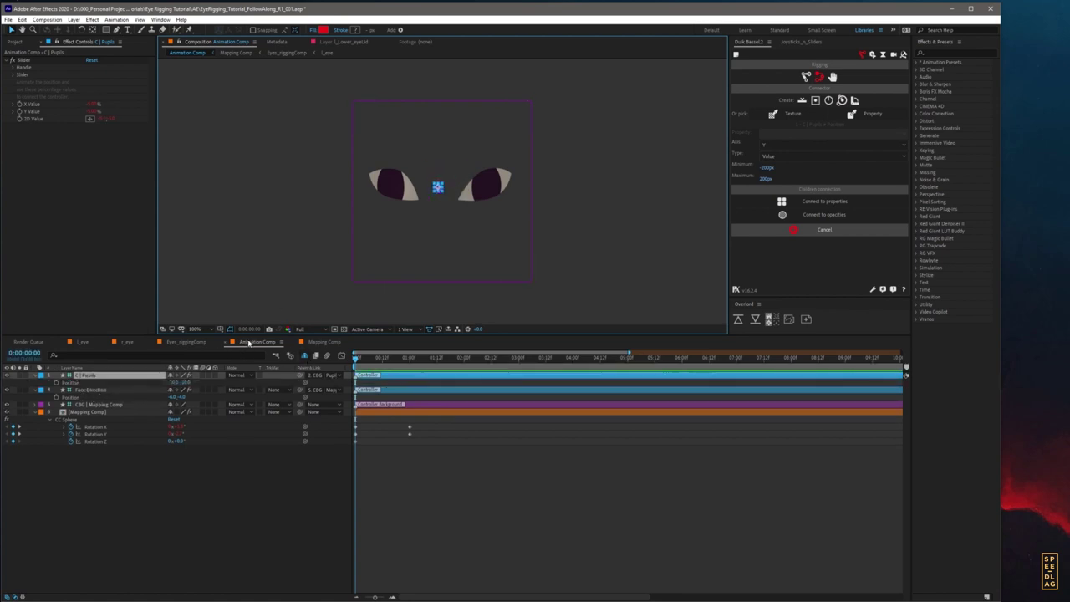
Step: Dock the Animation Comp timeline below the other timelines, enlarge both areas, and show Eyes_riggingComp above it
left_click_drag(248, 344, 361, 574)
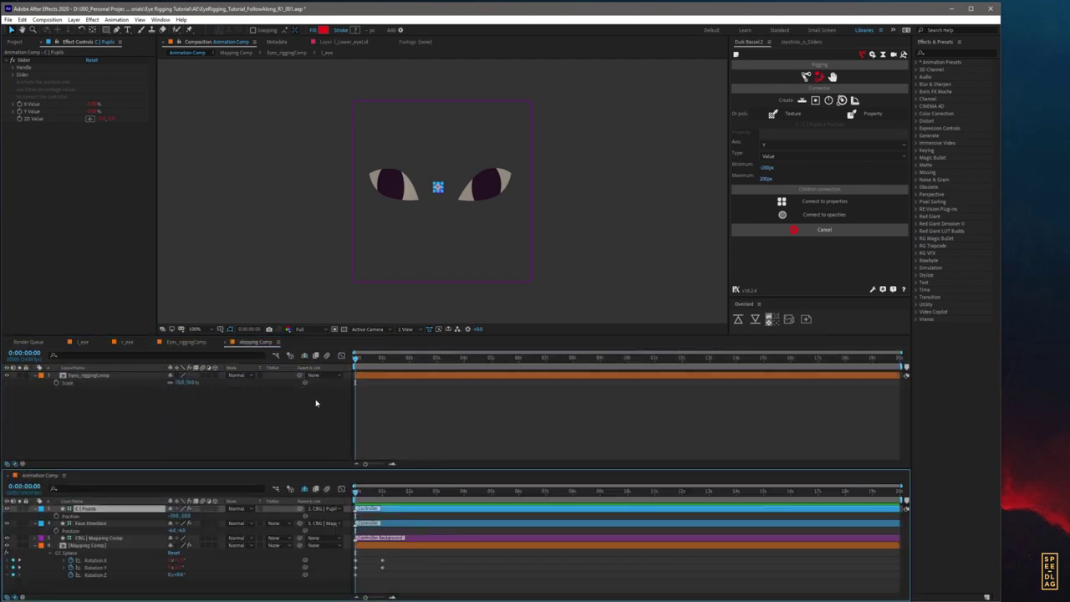
left_click_drag(248, 469, 249, 418)
left_click_drag(302, 337, 191, 271)
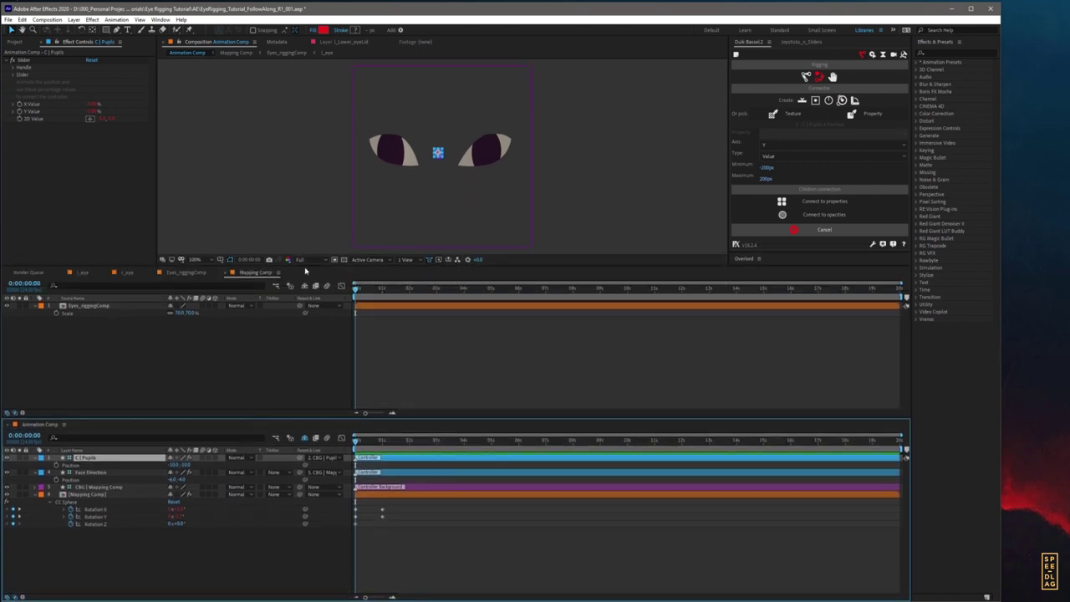
left_click(182, 276)
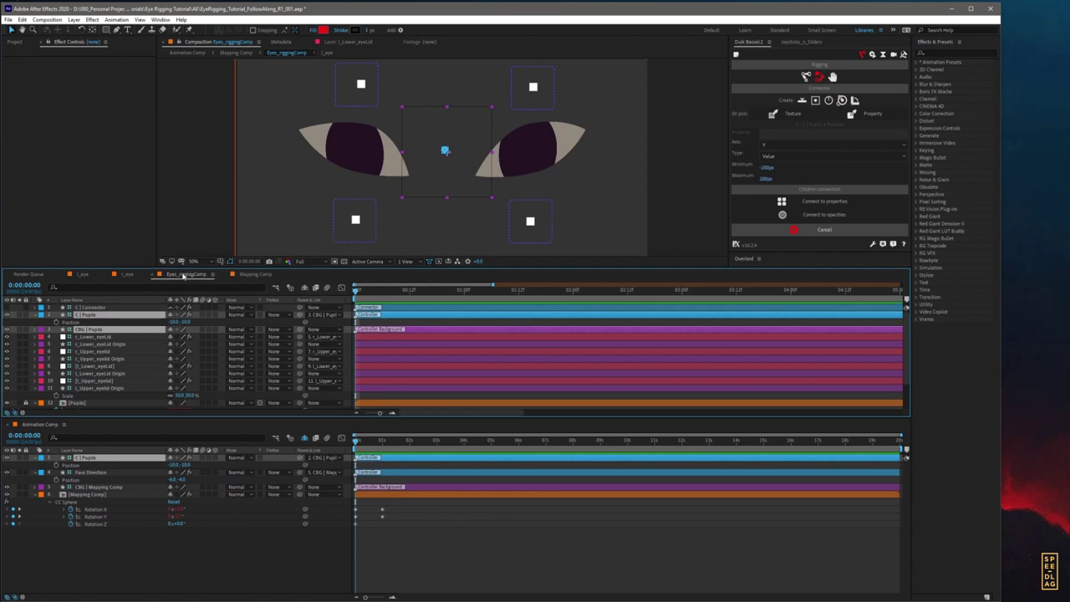
Step: Link C | Pupils' Position in Eyes_riggingComp by expression to C | Pupils' Position in Animation Comp, and regroup the Animation Comp timeline
left_click(91, 315)
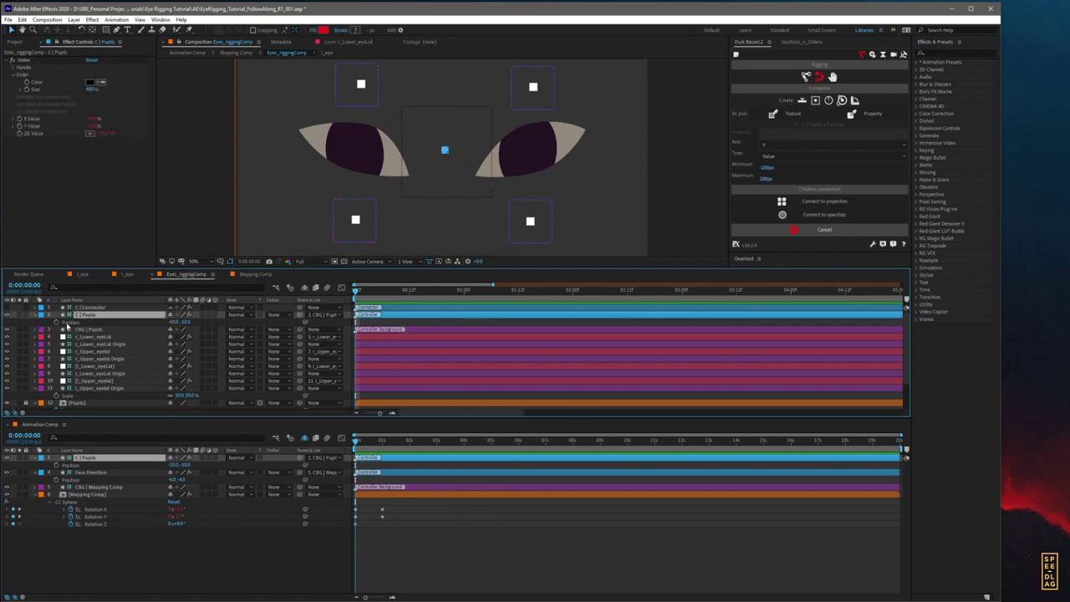
left_click(56, 323, "alt")
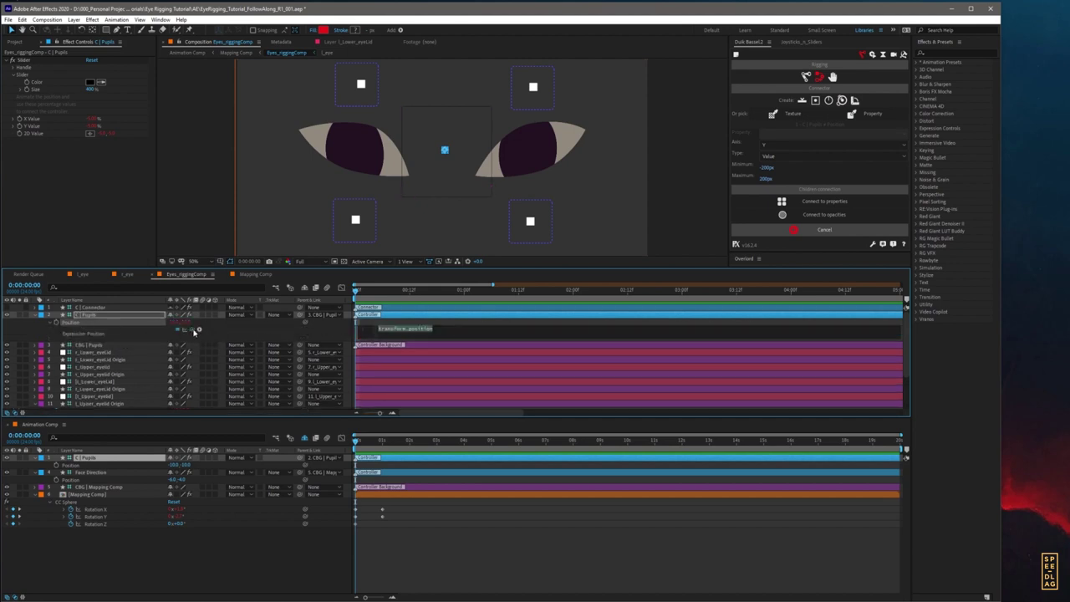
left_click_drag(192, 330, 80, 468)
left_click(161, 557)
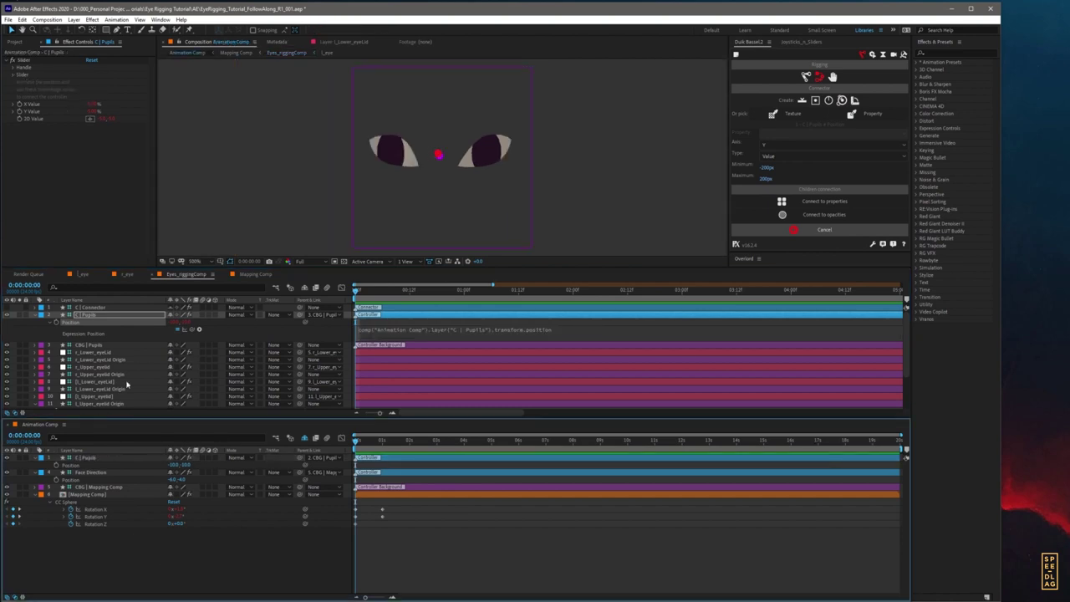
left_click_drag(42, 430, 264, 281)
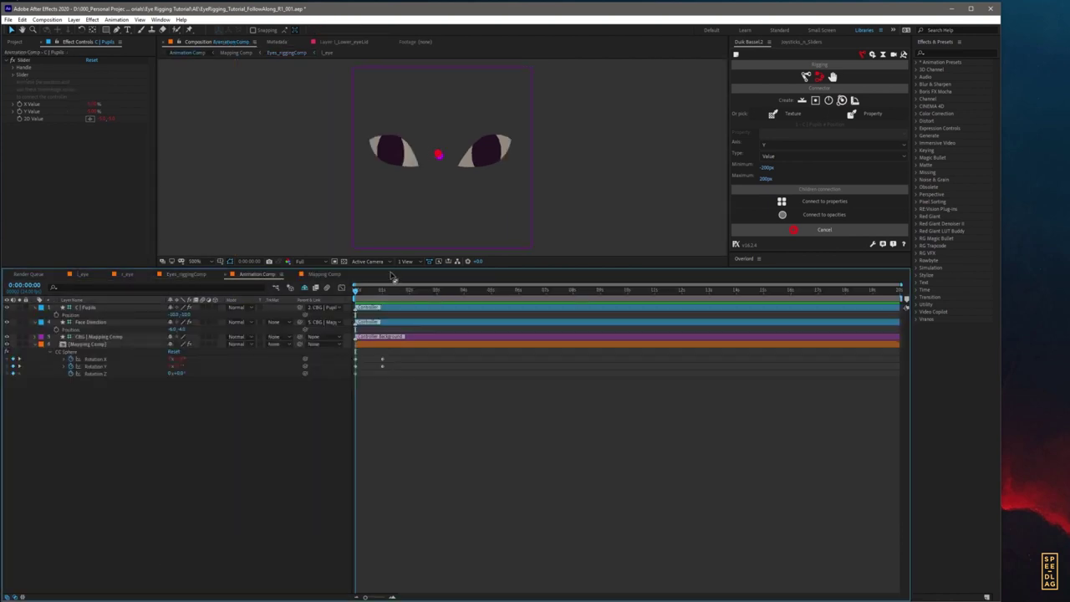
Step: Enlarge the composition viewer and try the Face Direction and C | Pupils handles together in Animation Comp
left_click_drag(389, 267, 407, 387)
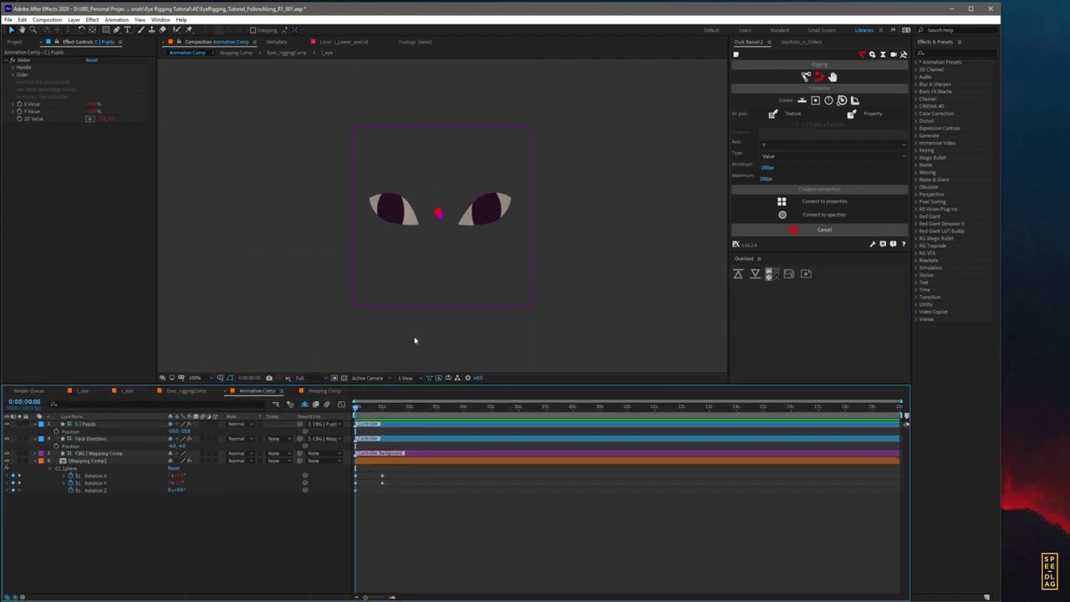
left_click(437, 210)
mouse_move(437, 210)
left_mouse_down()
mouse_move(401, 207)
mouse_move(435, 218)
mouse_move(499, 195)
mouse_move(472, 209)
mouse_move(382, 209)
mouse_move(496, 195)
mouse_move(454, 217)
mouse_move(418, 213)
mouse_move(490, 215)
mouse_move(517, 203)
mouse_move(443, 217)
mouse_move(485, 189)
mouse_move(447, 227)
mouse_move(427, 214)
left_mouse_up()
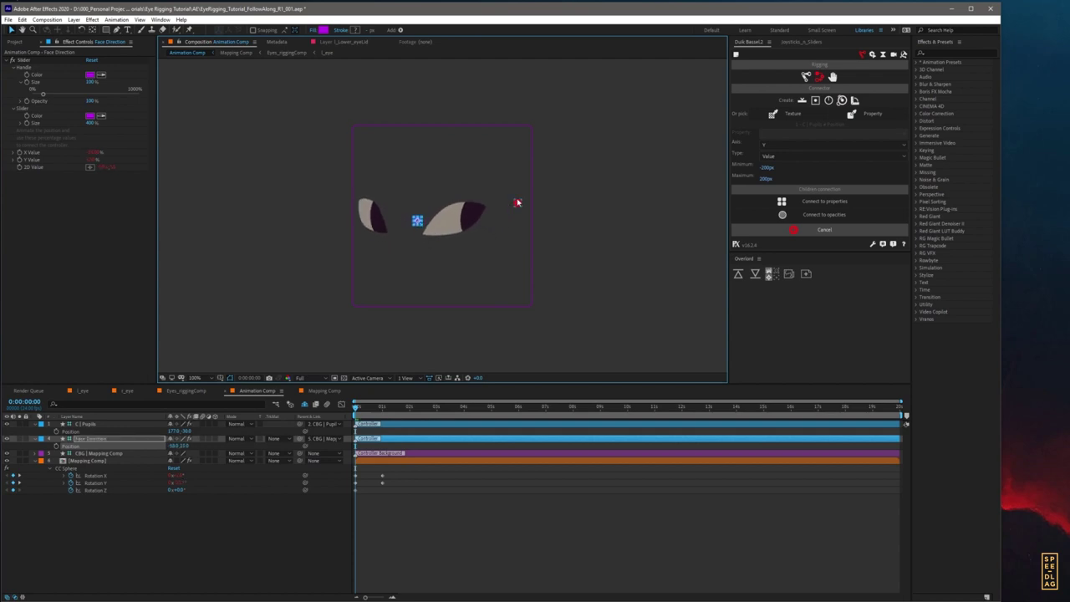
left_click_drag(517, 203, 378, 197)
left_click_drag(475, 212, 451, 212)
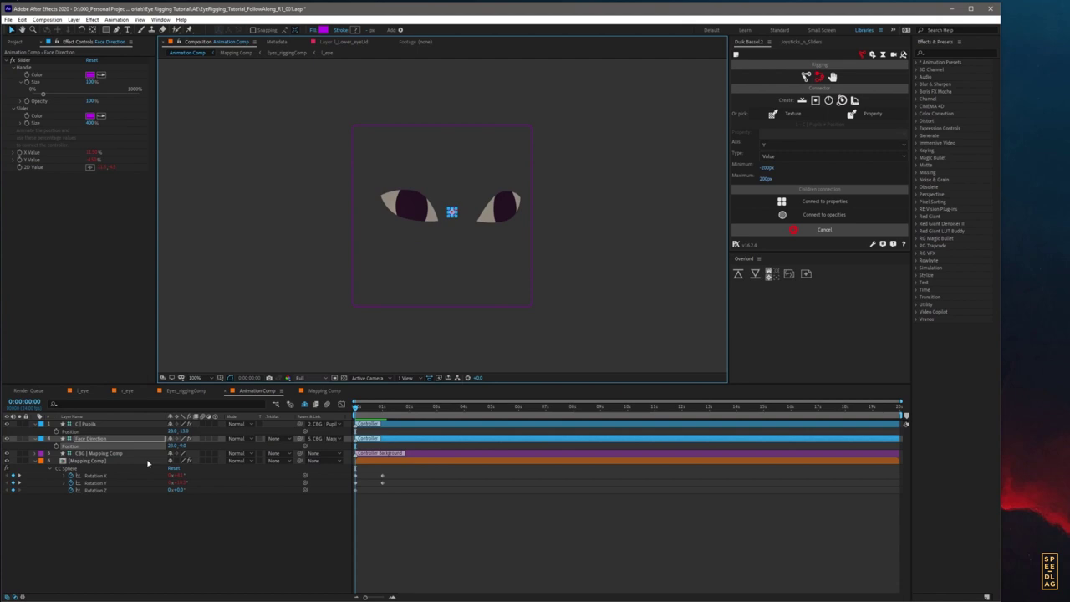
Step: Recolor the C | Pupils slider handle orange and move it away from the Face Direction handle to compare them
left_click(97, 425)
left_click(12, 70)
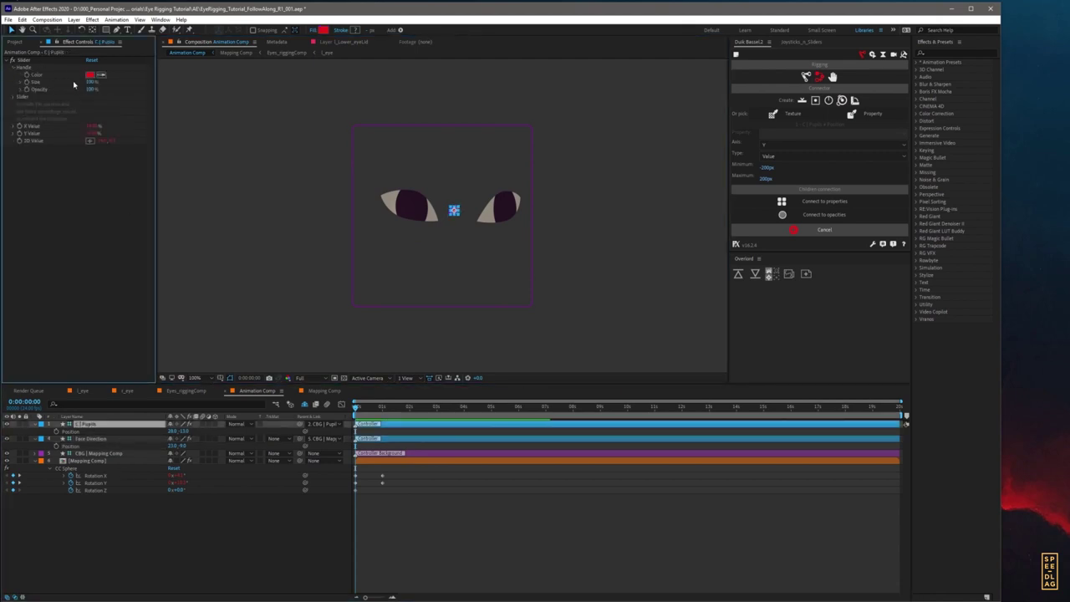
left_click(93, 76)
left_click(95, 123)
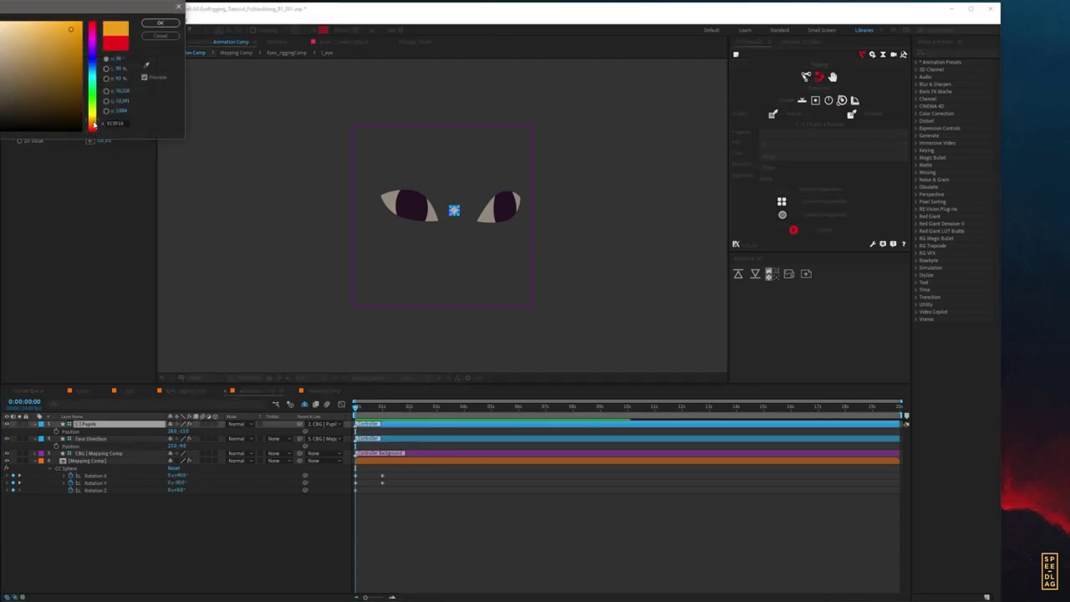
left_click(160, 23)
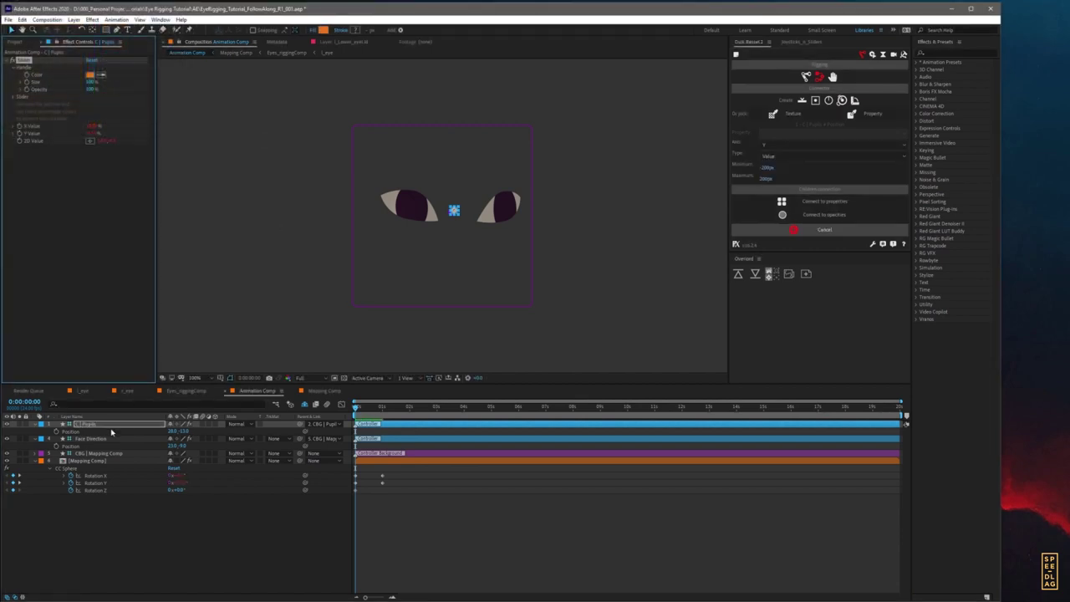
left_click(216, 550)
left_click(454, 211)
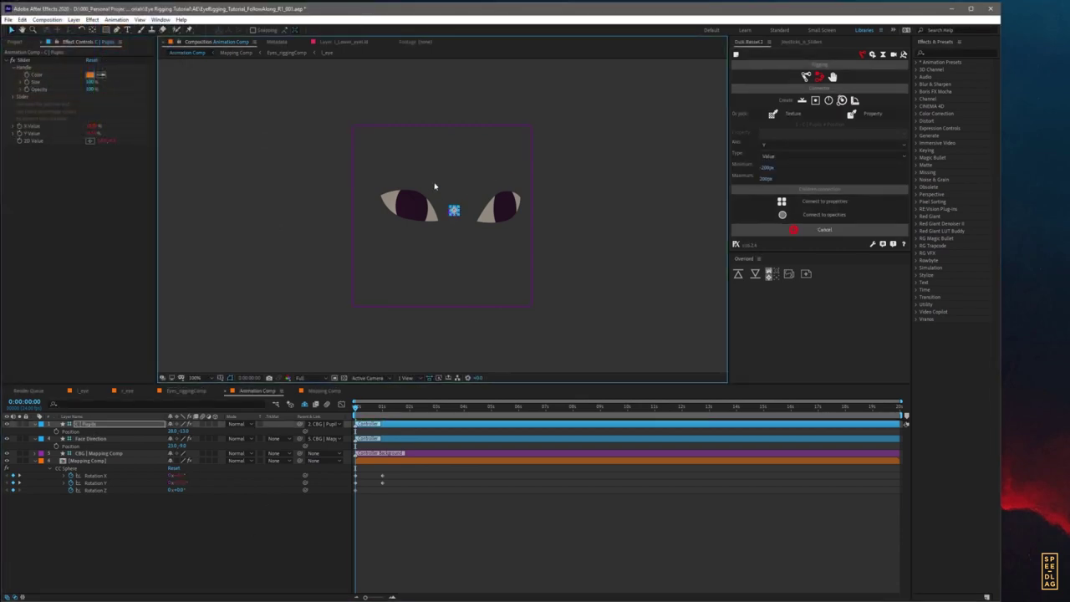
left_click_drag(452, 211, 437, 205)
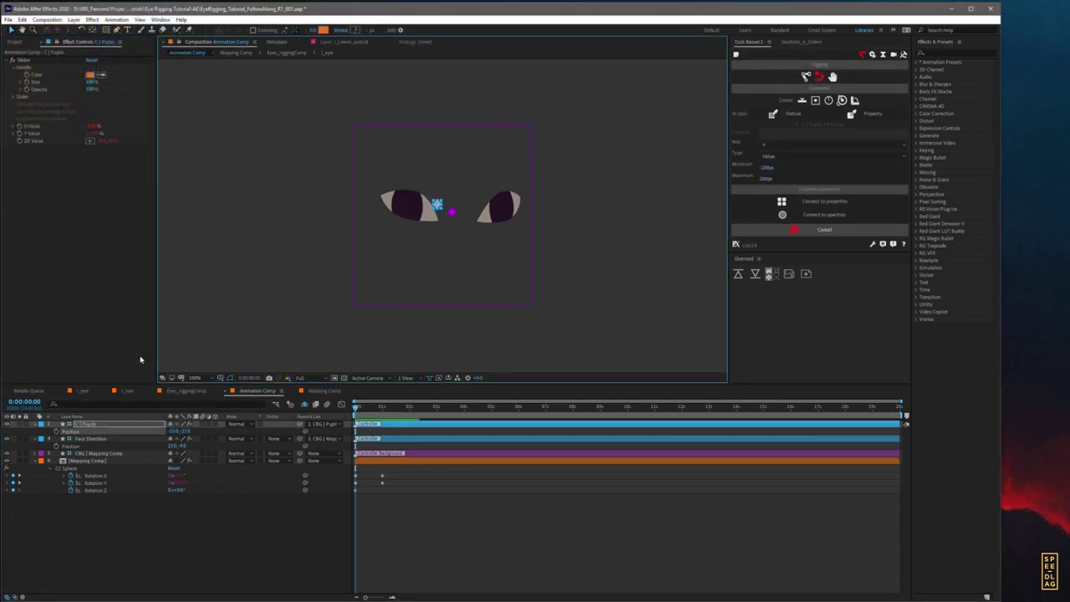
Step: Set the C | Pupils slider handle color to bright green and move the handle above the eyes
left_click(89, 74)
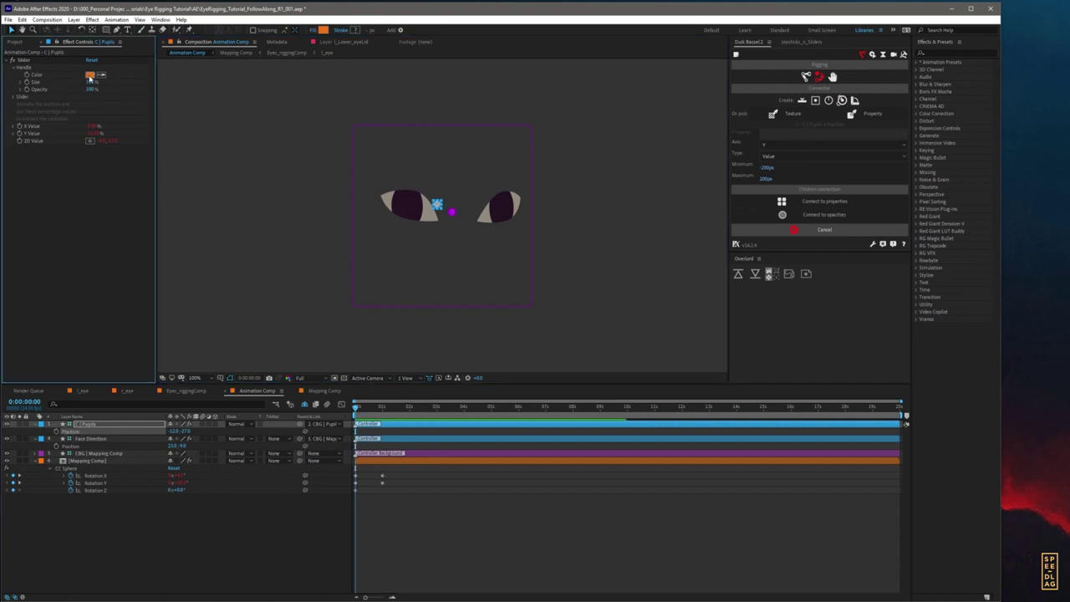
left_click(92, 97)
left_click(56, 35)
mouse_move(56, 35)
left_mouse_down()
mouse_move(60, 24)
mouse_move(47, 23)
left_mouse_up()
left_click(161, 23)
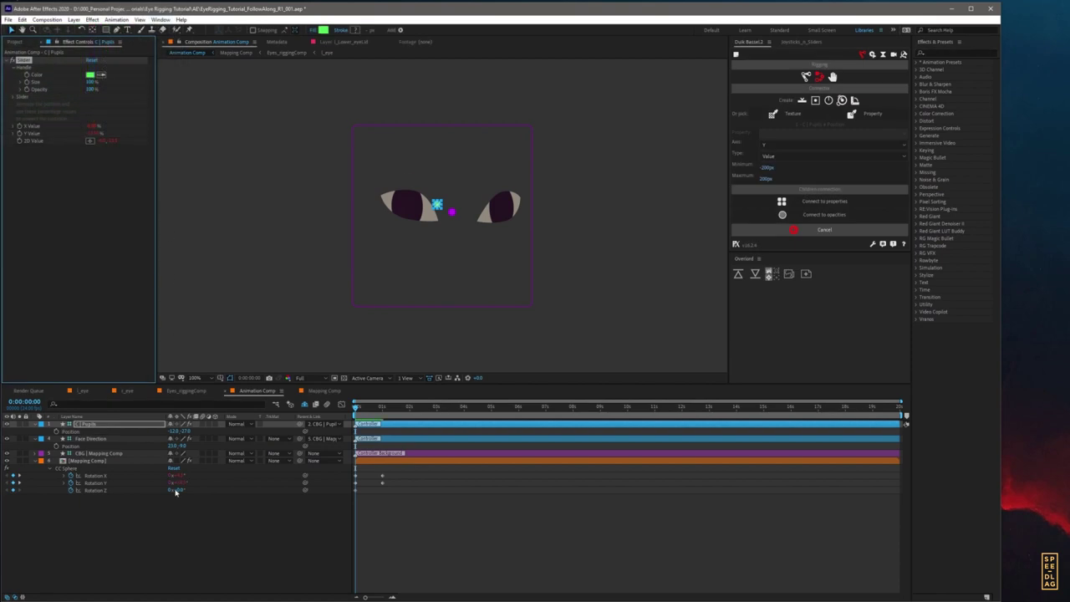
left_click(197, 529)
mouse_move(437, 205)
left_mouse_down()
mouse_move(459, 198)
mouse_move(442, 179)
mouse_move(447, 208)
mouse_move(471, 177)
left_mouse_up()
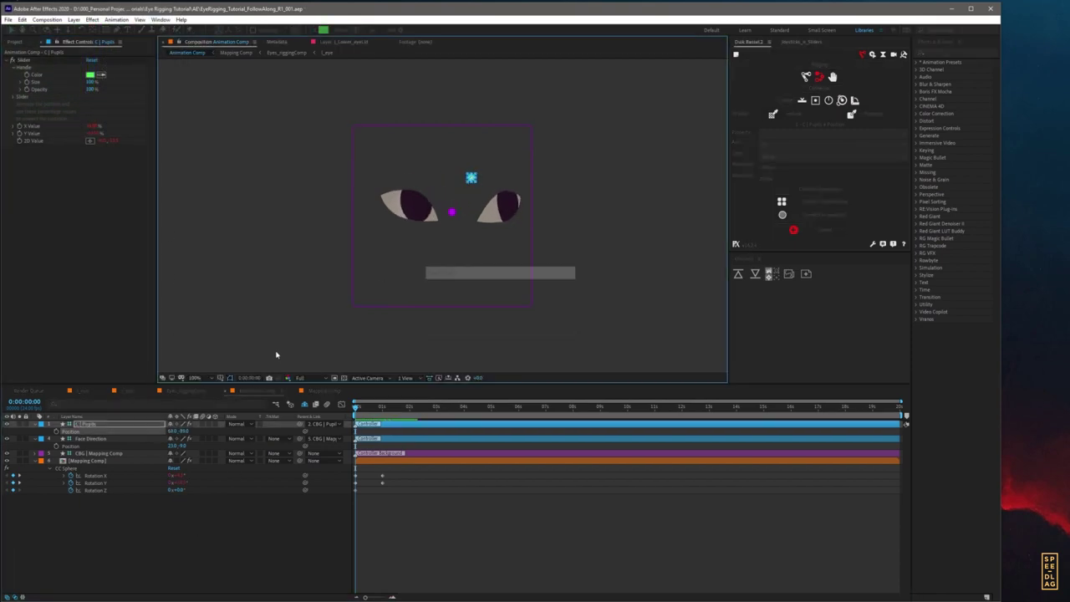
Step: In Eyes_riggingComp, choose Mapping Comp as the parent comp for moving joysticks in Joysticks n Sliders
left_click(318, 391)
left_click(180, 392)
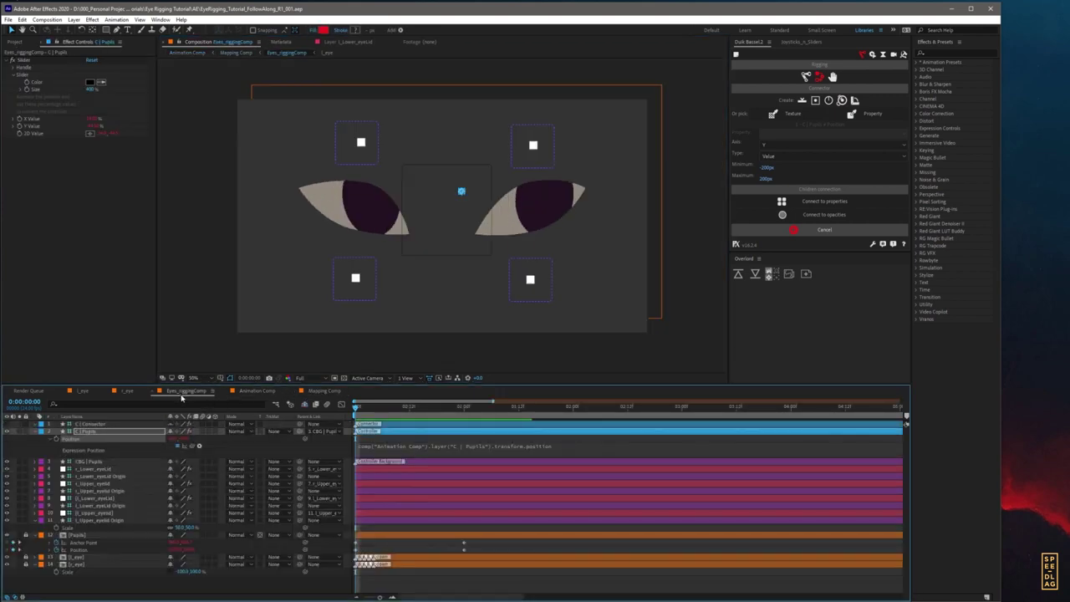
left_click(536, 157)
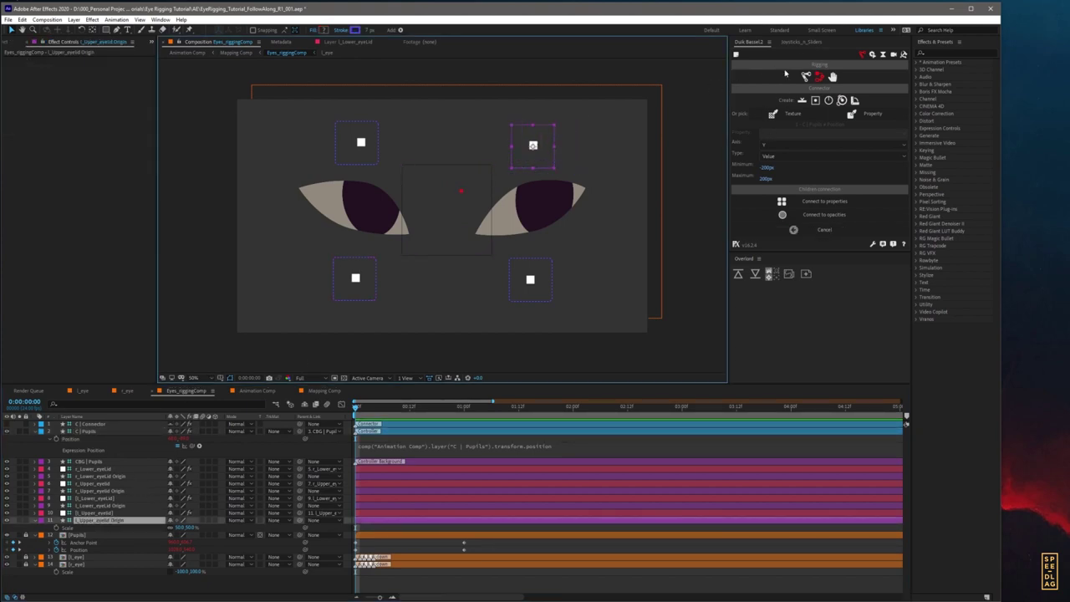
left_click(802, 42)
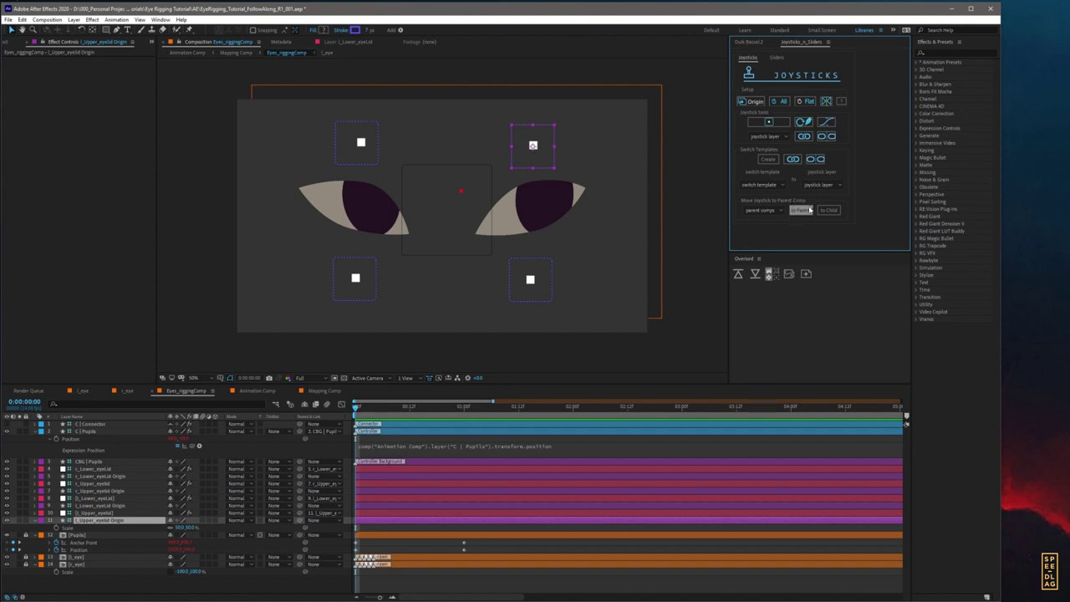
left_click(773, 211)
left_click(770, 220)
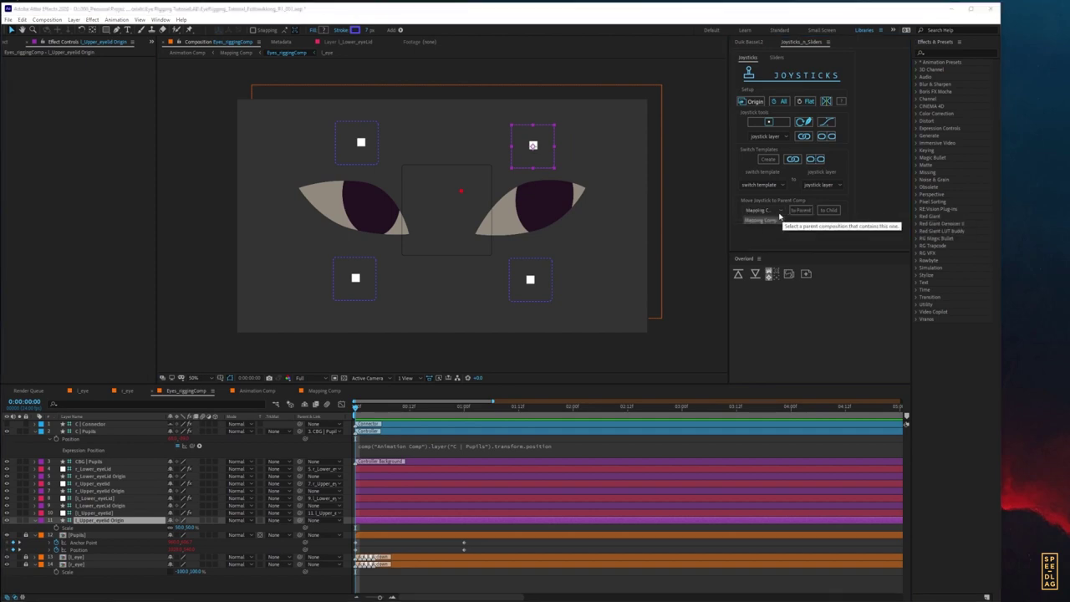
left_click(825, 237)
left_click(779, 211)
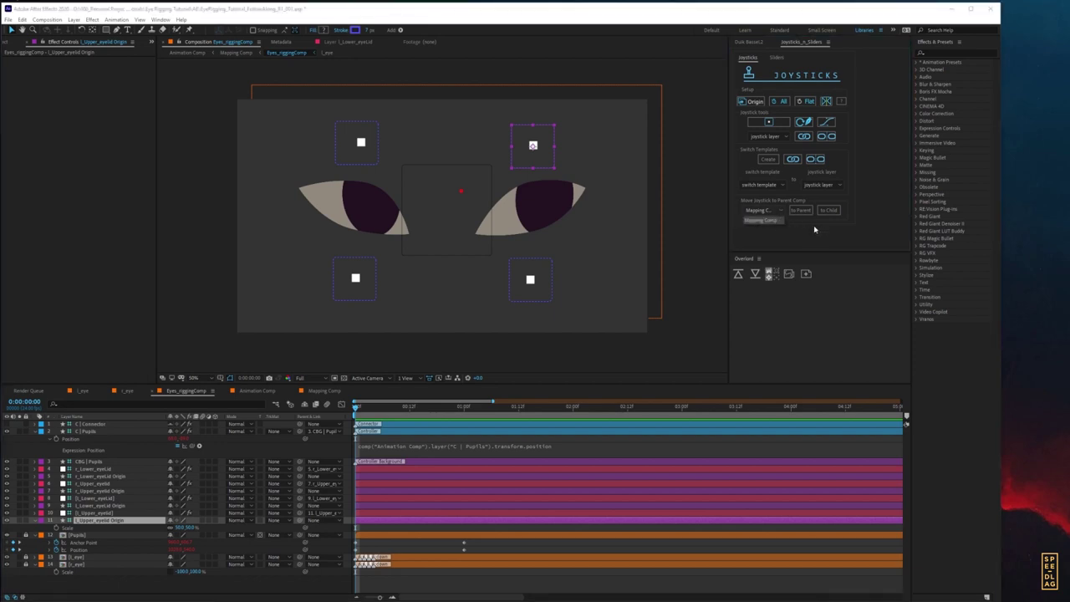
left_click(813, 230)
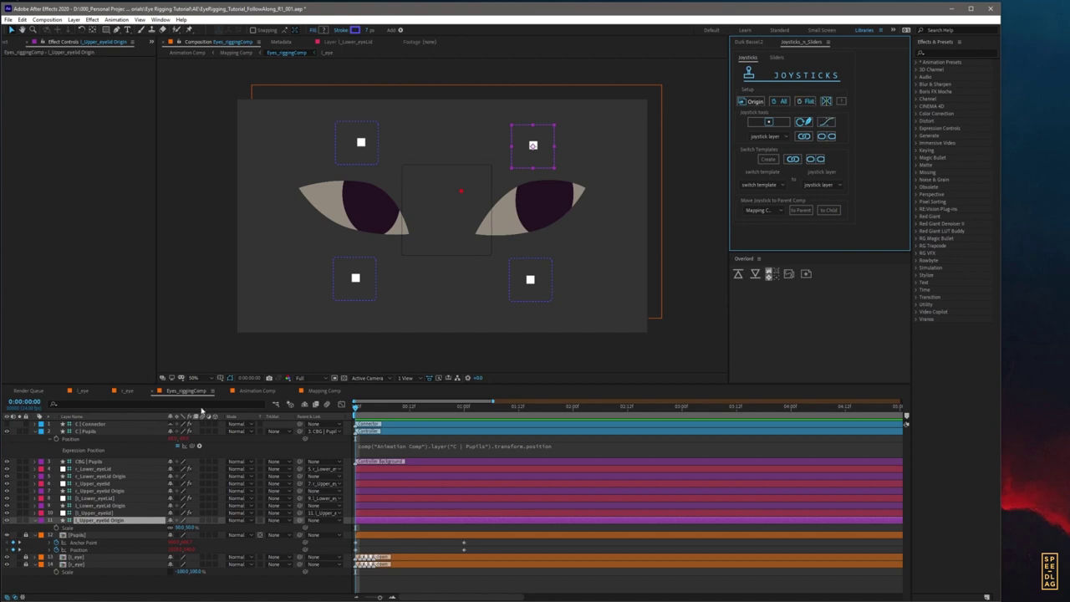
Step: Move the eyelid joysticks, starting with l_Upper_eyelid, from Eyes_riggingComp to the parent Mapping Comp
left_click(88, 512)
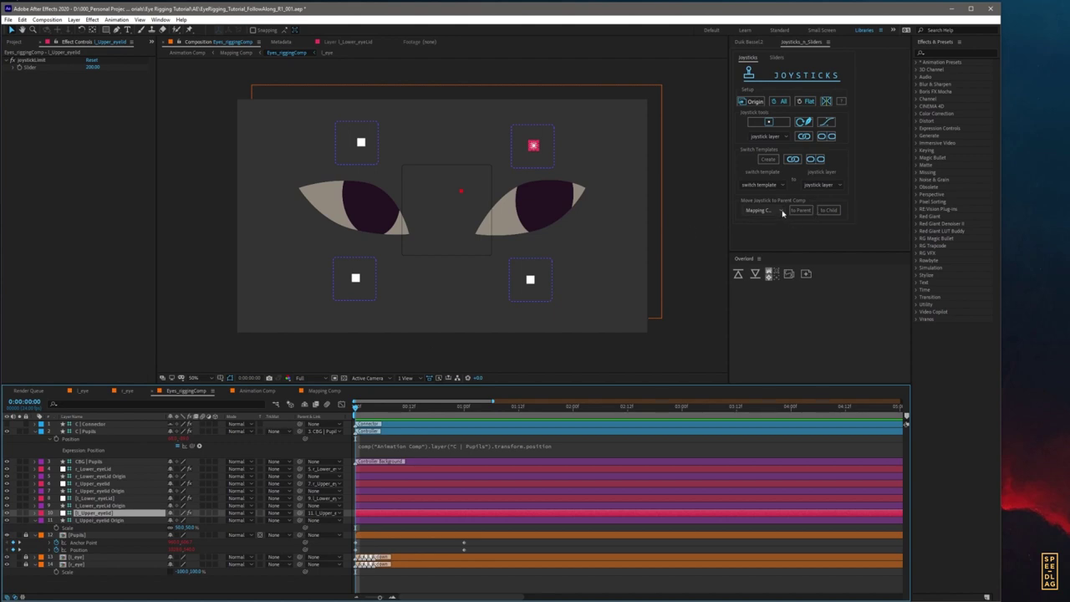
left_click(783, 212)
left_click(798, 223)
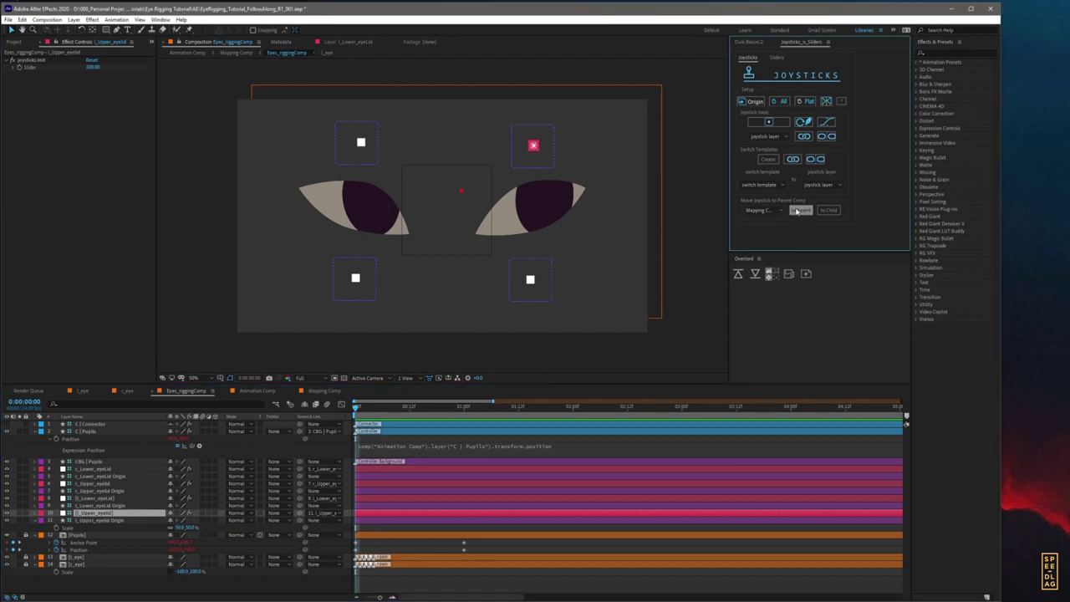
left_click(801, 210)
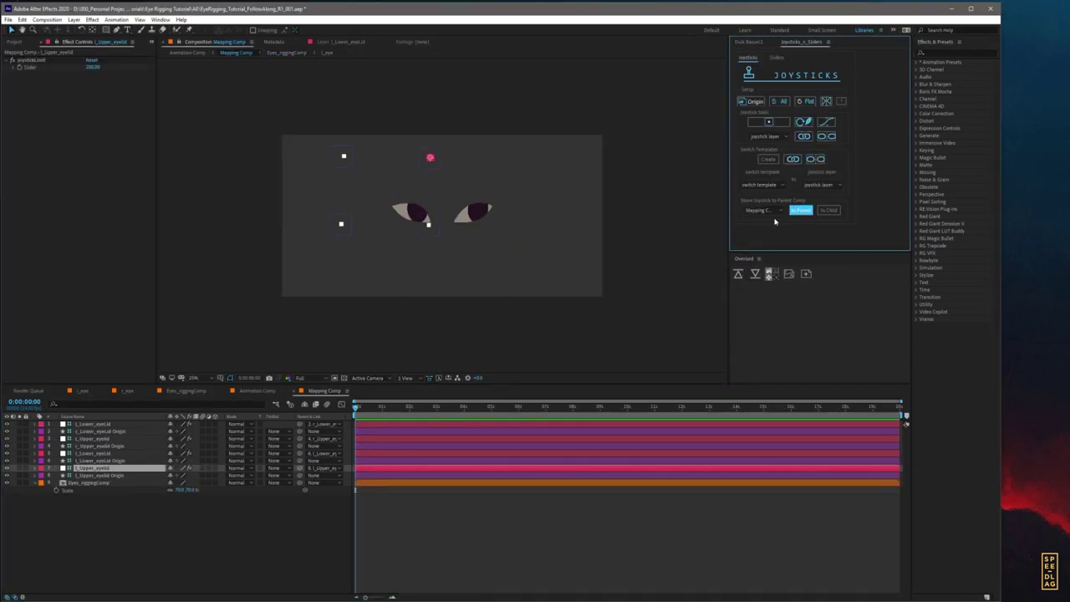
Step: Move all four eyelid joysticks one by one from Mapping Comp to the parent Animation Comp, and open Animation Comp
left_click(801, 211)
left_click(90, 453)
left_click(802, 211)
left_click(88, 439)
left_click(801, 210)
left_click(91, 424)
left_click(801, 210)
key("Tab")
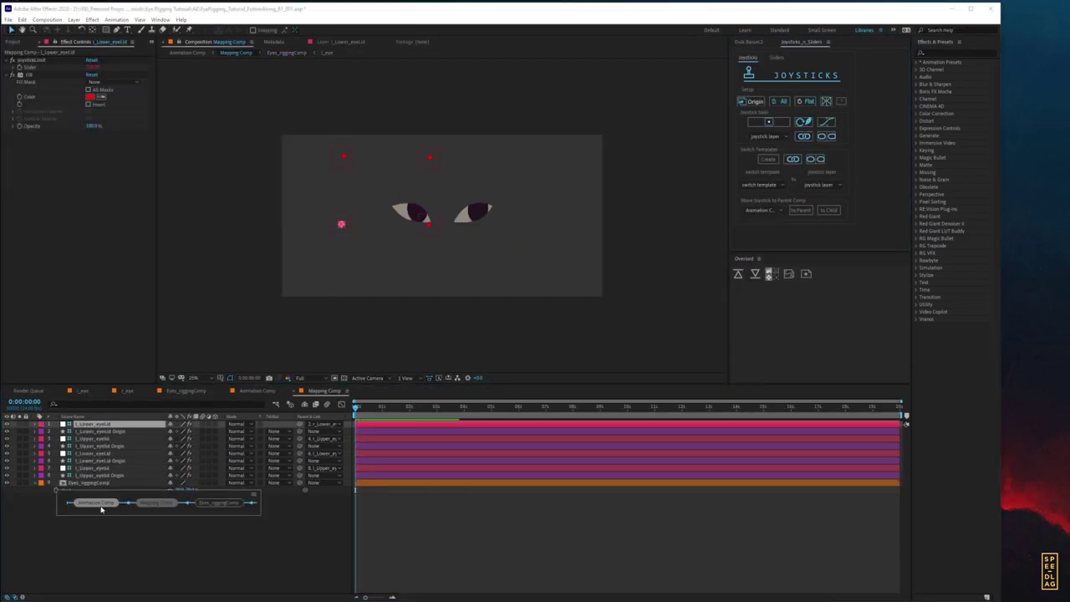
left_click(100, 505)
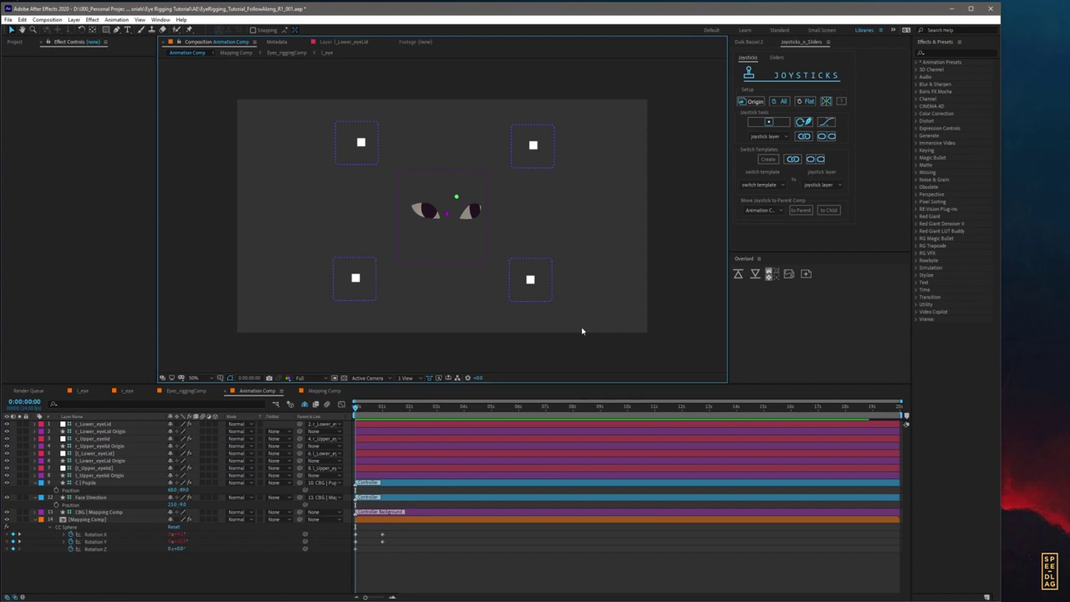
Step: Set the stroke color of the l_Lower_eyelid Origin and l_Upper_eyelid Origin frames to yellow-orange
left_click(516, 271)
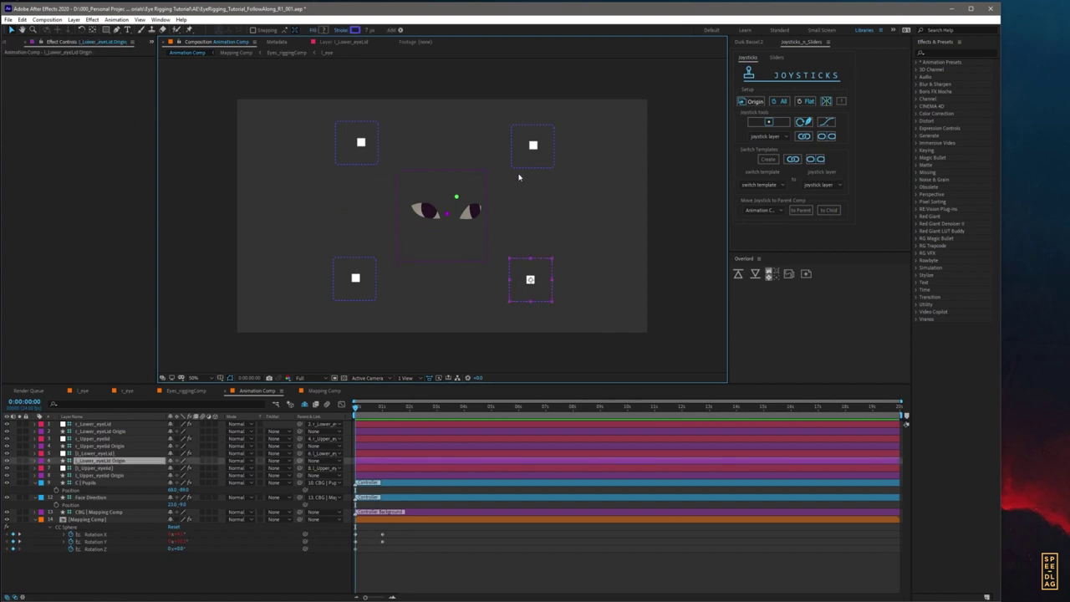
left_click(520, 164, "shift")
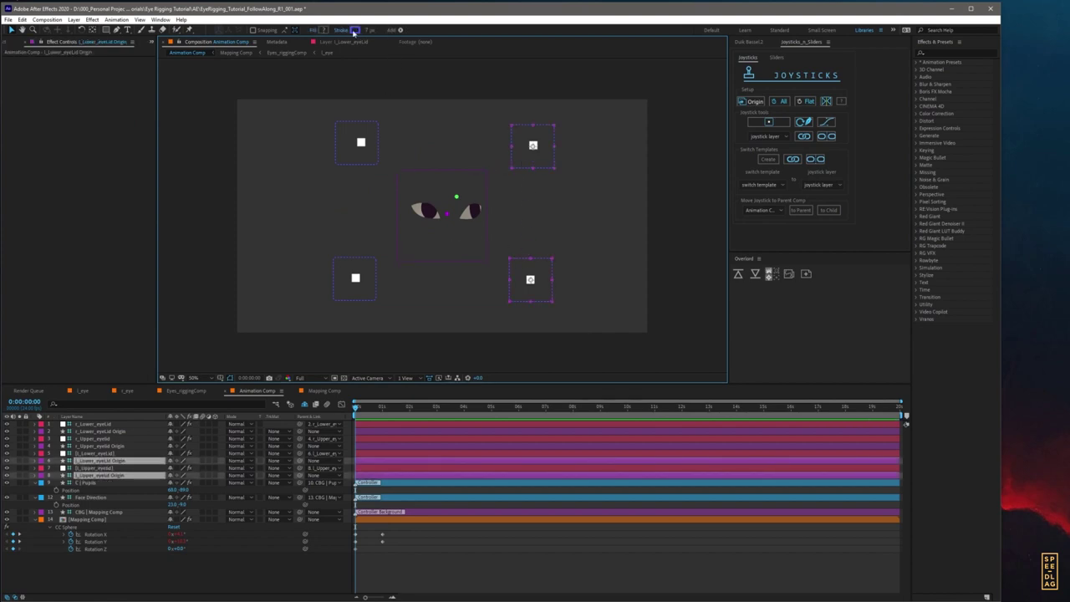
left_click(355, 31)
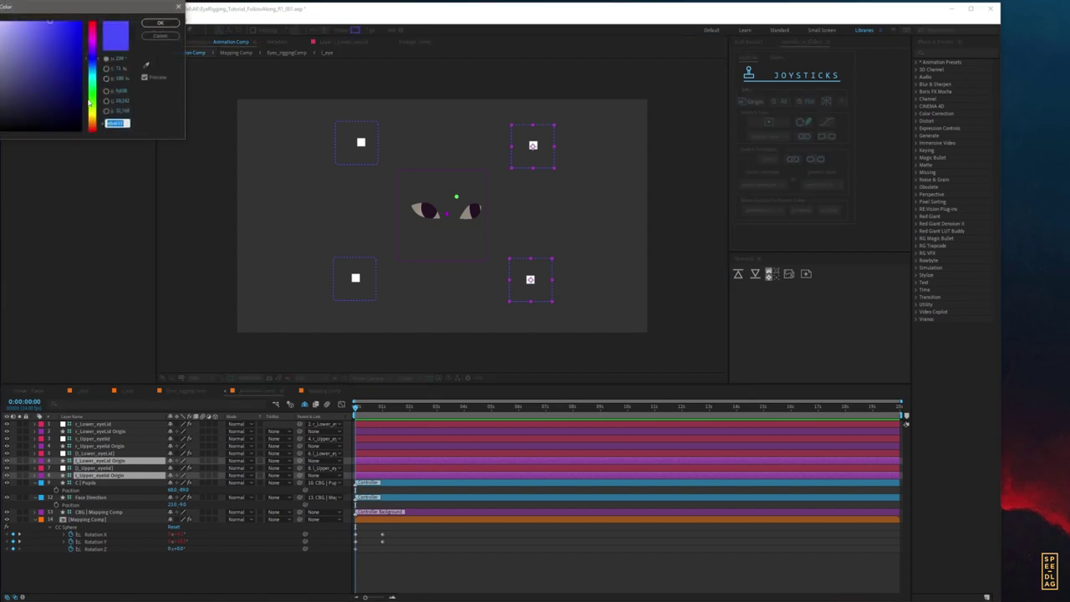
left_click_drag(89, 102, 94, 124)
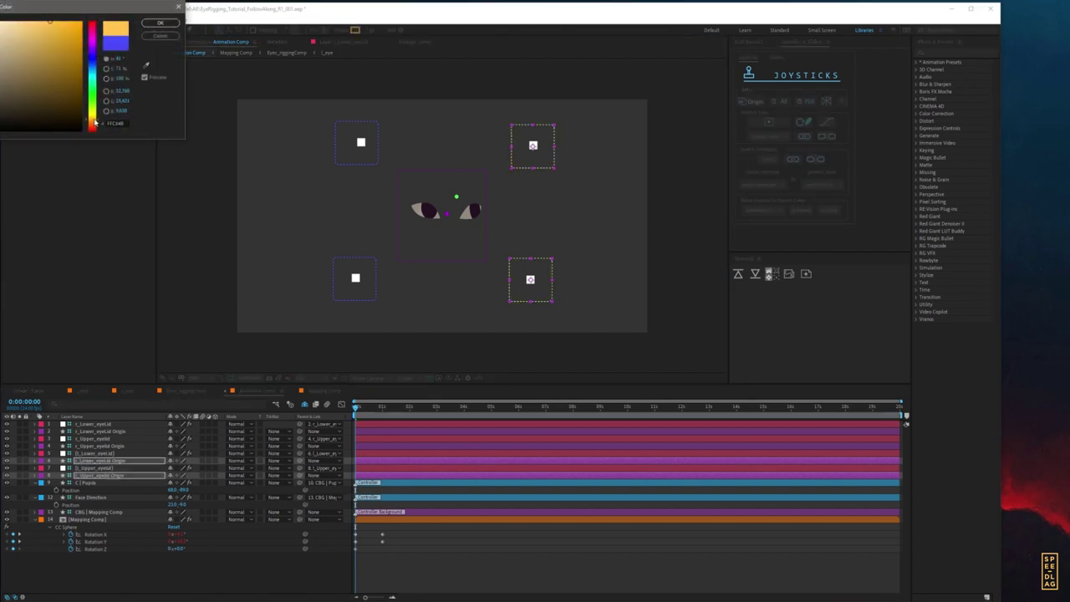
left_click(160, 23)
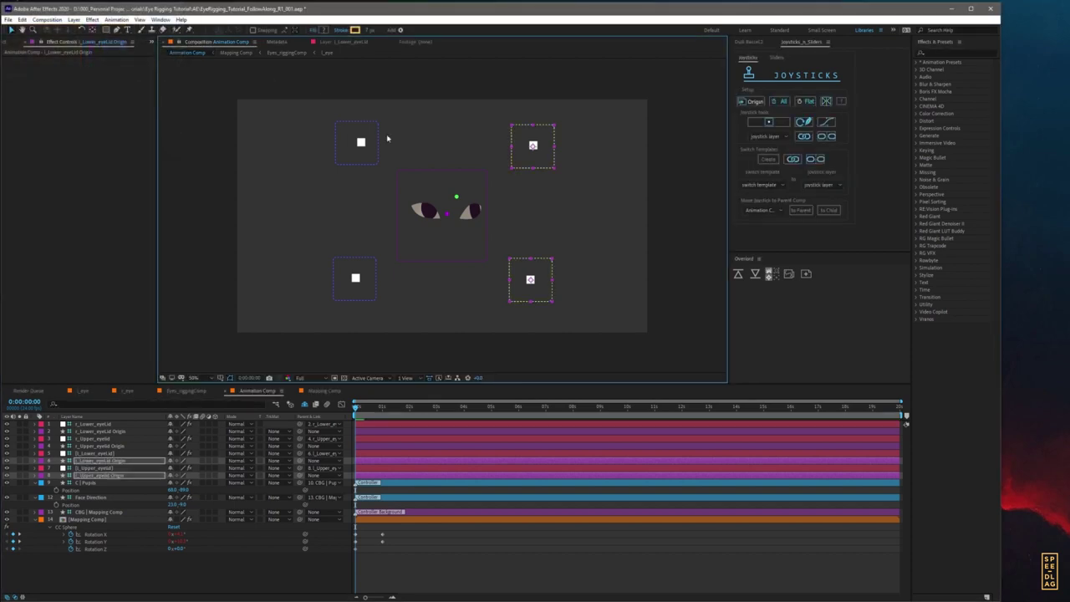
Step: Set the stroke color of the r_Upper_eyelid Origin and r_Lower_eyelid Origin frames to cyan
left_click(343, 153)
left_click(341, 270, "shift")
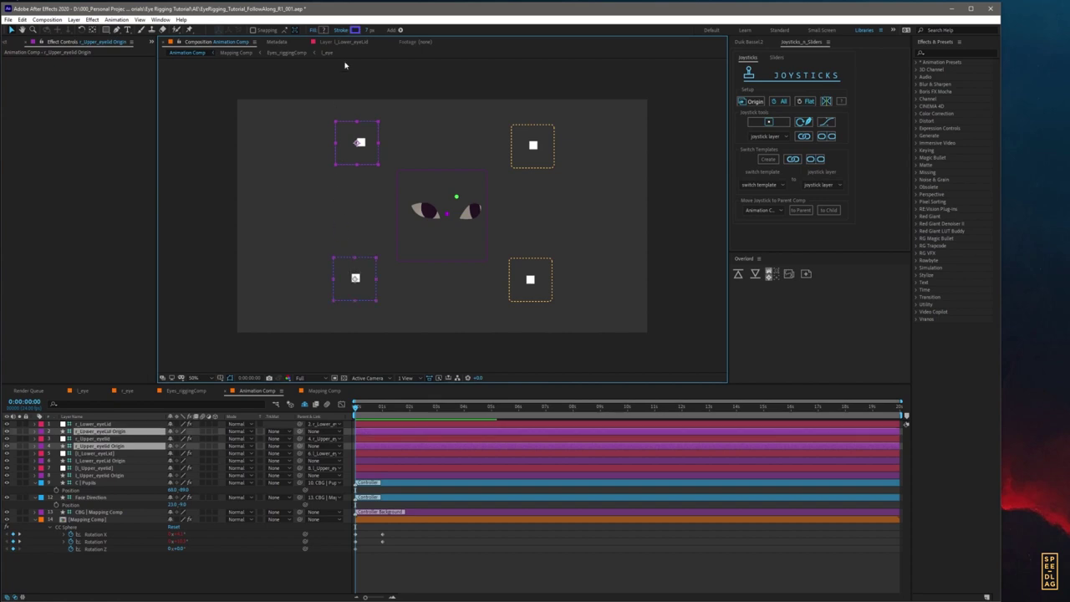
left_click(355, 30)
left_click(93, 101)
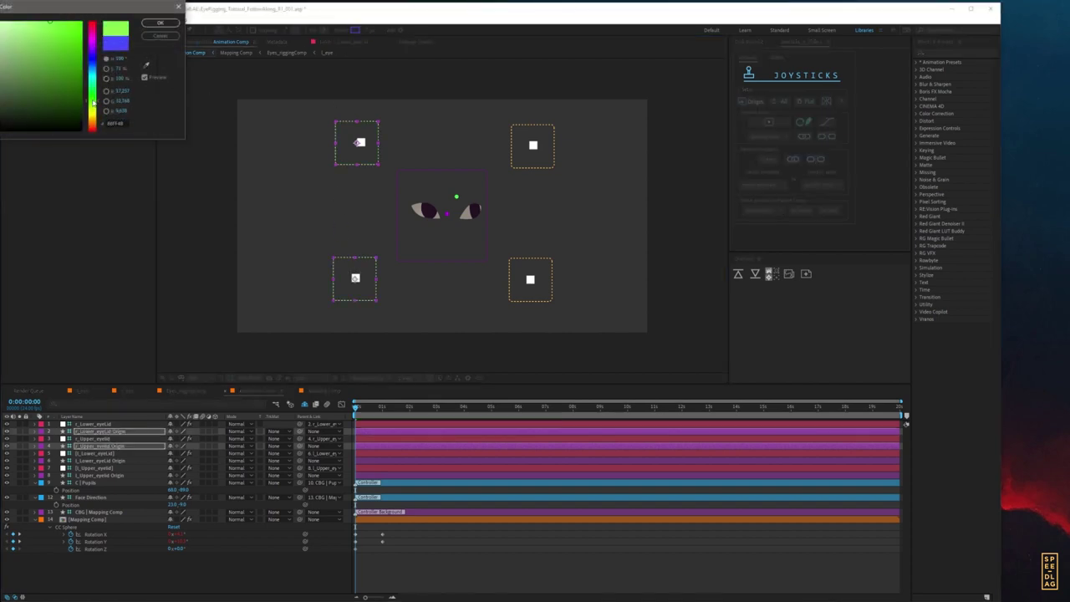
left_click_drag(93, 101, 92, 99)
left_click(95, 77)
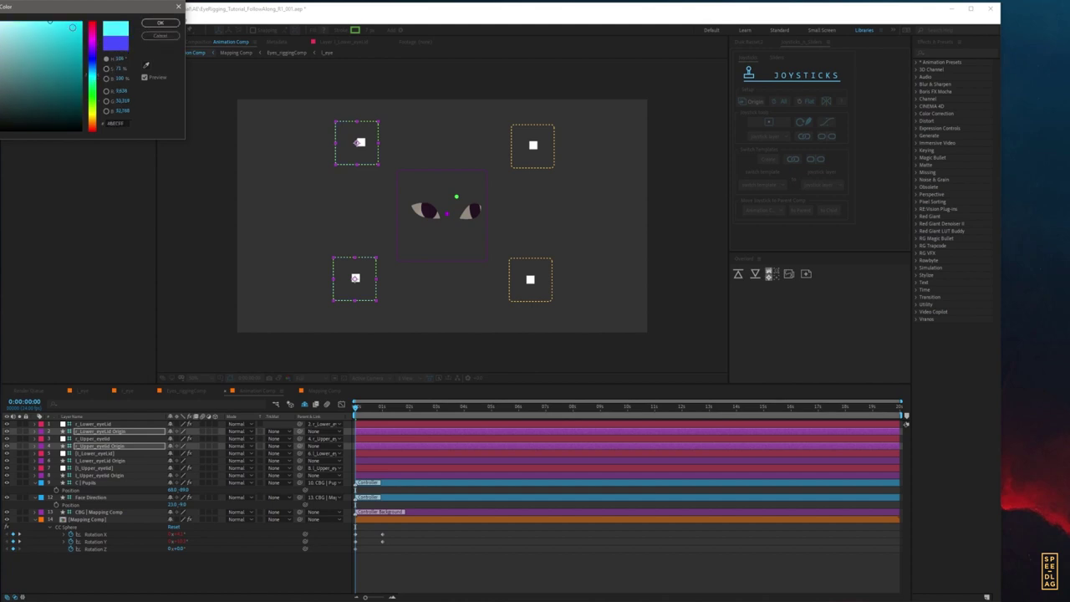
left_click(160, 23)
left_click(438, 567)
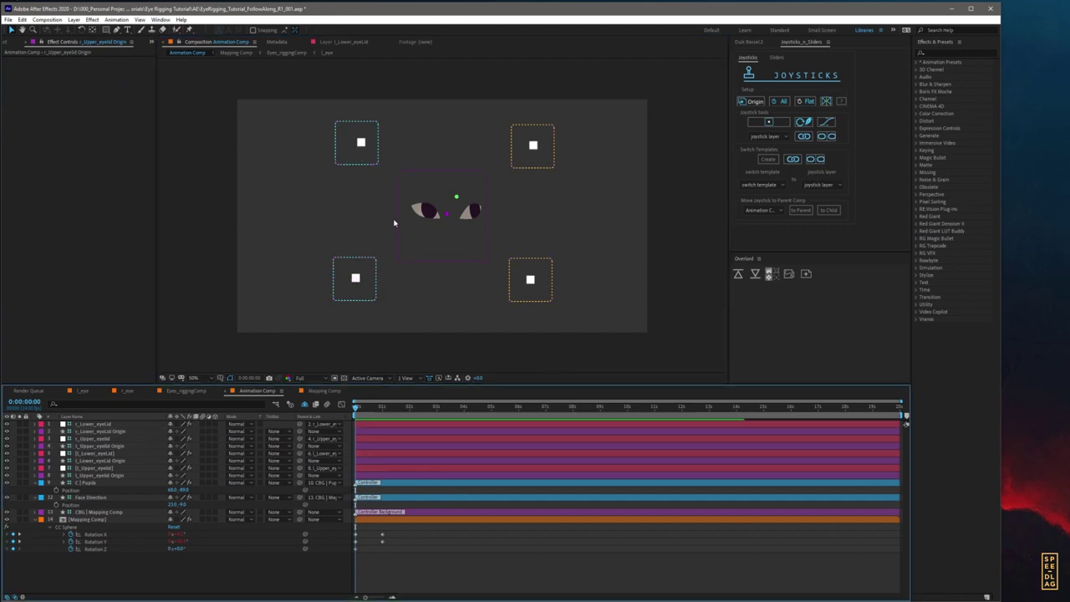
Step: Move the C | Pupils and Face Direction handles to test the rig in Animation Comp, and save the project
scroll(394, 223, "up", 2)
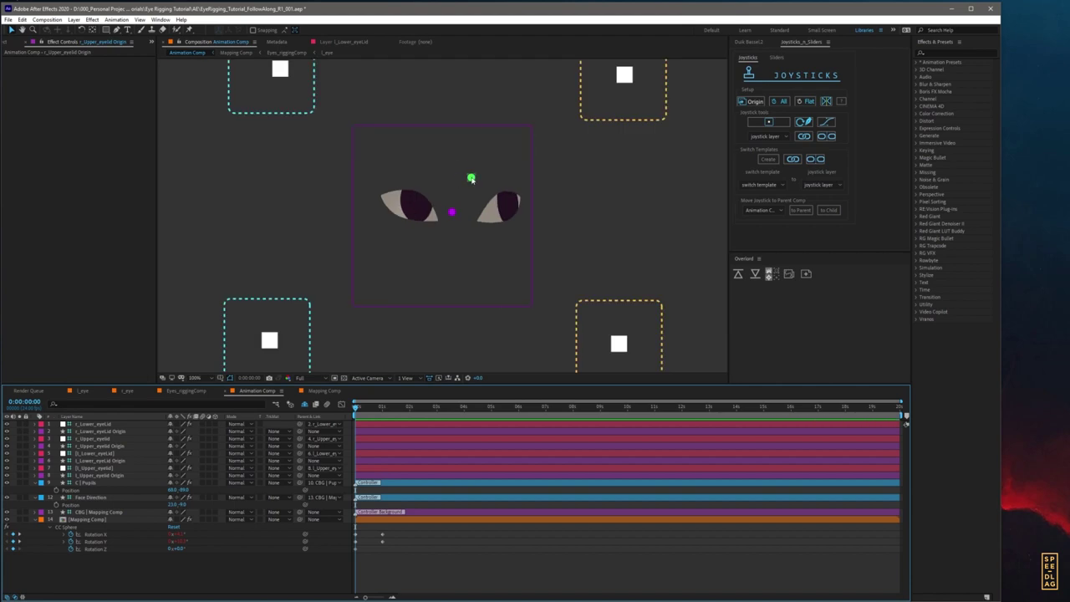
left_click_drag(471, 177, 448, 211)
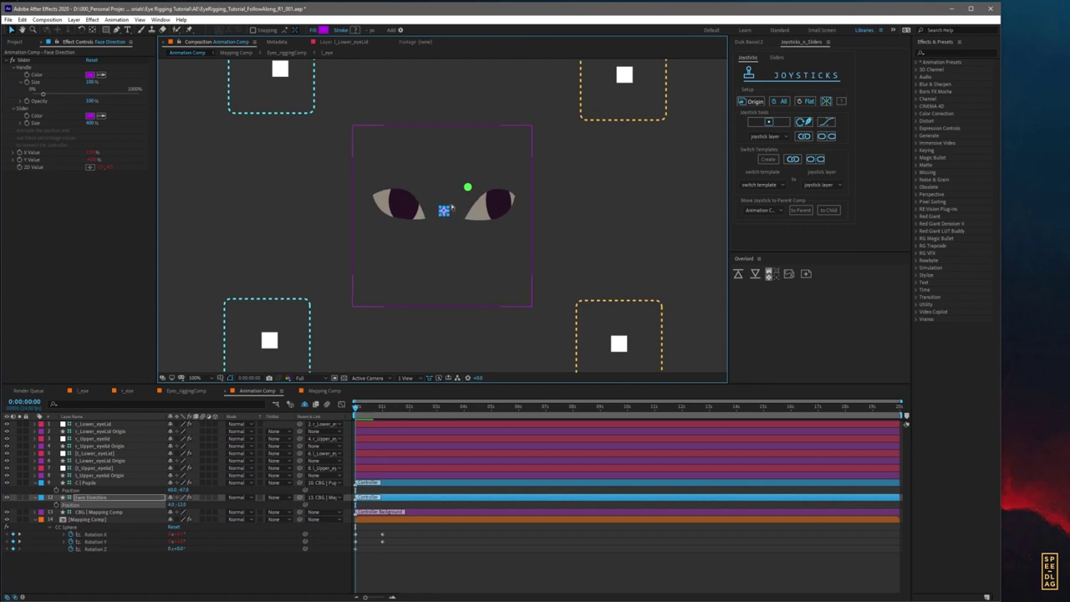
key("ctrl+s")
Step: Lower the l_Lower_eyelid joystick slightly and raise the l_Upper_eyelid and r_Upper_eyelid joysticks in Animation Comp to open the eyes
scroll(452, 207, "down", 1)
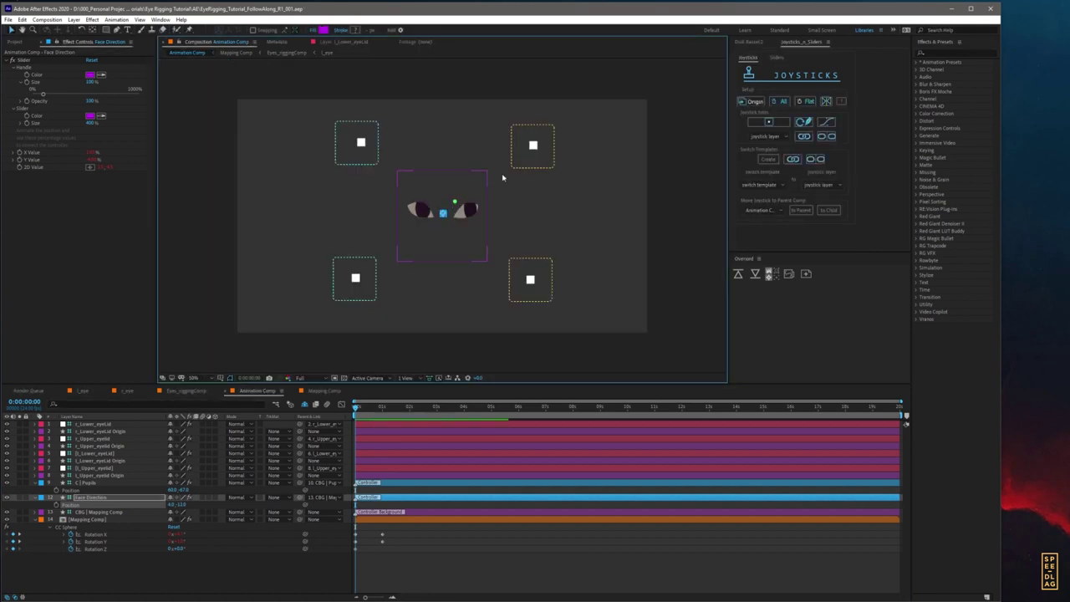
left_click(532, 278)
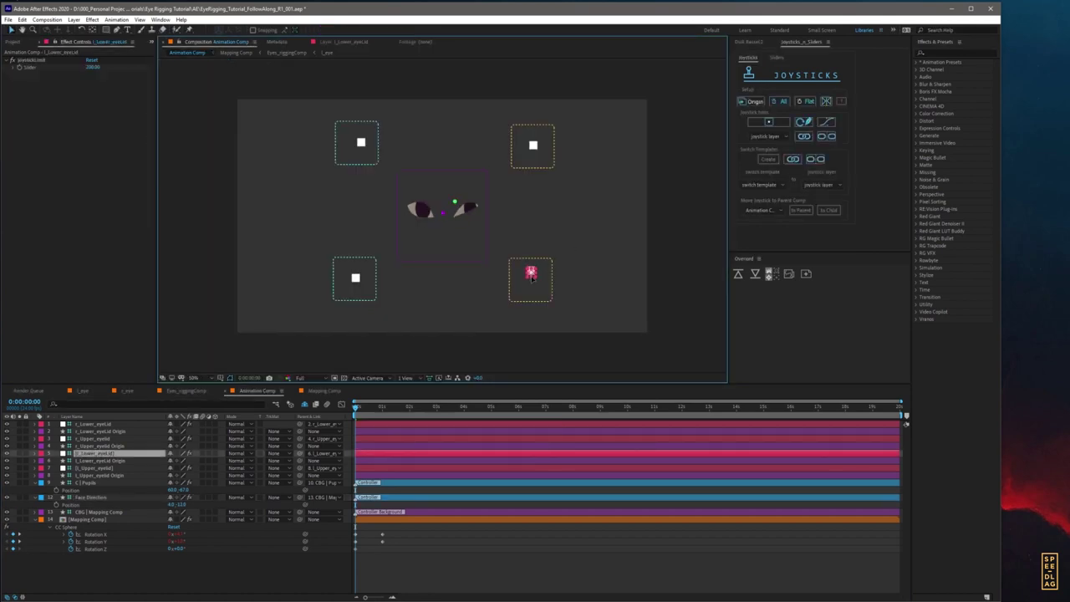
left_click_drag(532, 277, 534, 283)
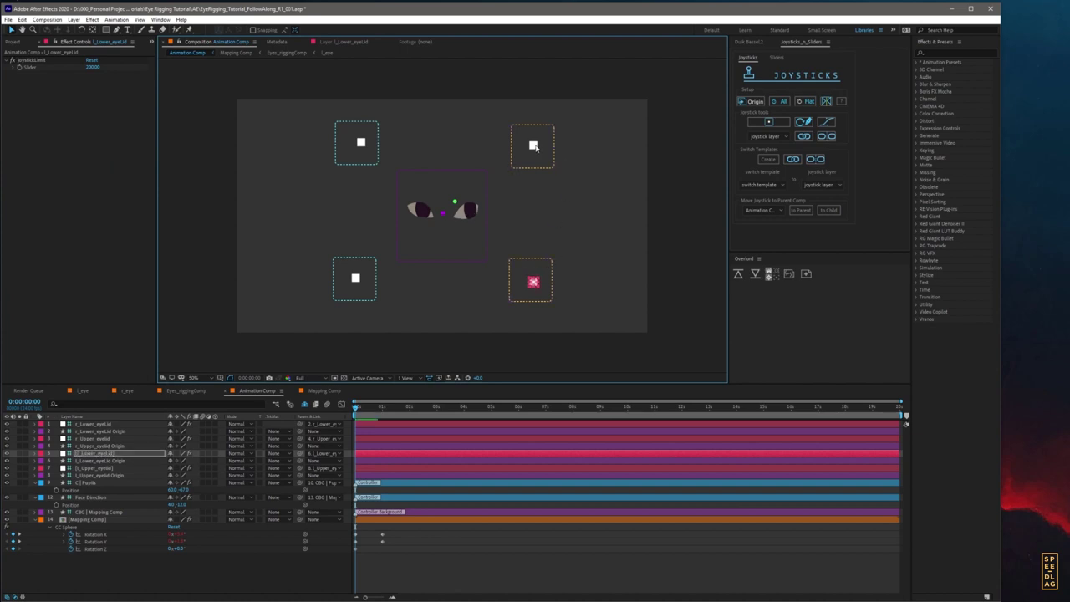
left_click_drag(534, 146, 536, 140)
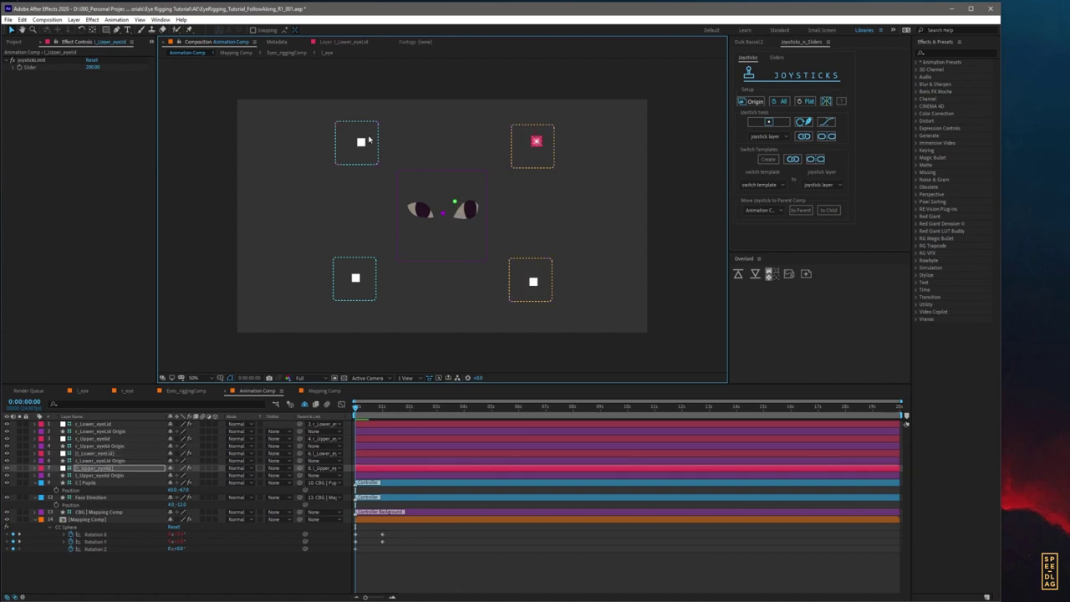
left_click_drag(367, 141, 365, 132)
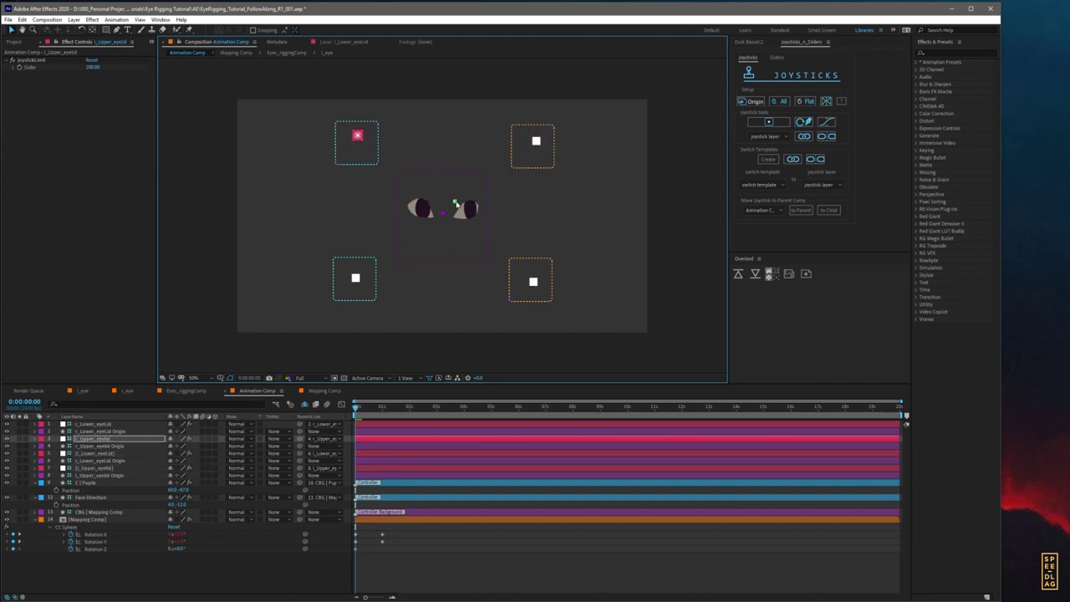
Step: Widen the eyes by moving both lower eyelid joysticks down, and reposition the C | Pupils handle toward the character's right eye
left_click_drag(456, 203, 457, 233)
left_click_drag(356, 279, 358, 289)
left_click_drag(534, 283, 535, 289)
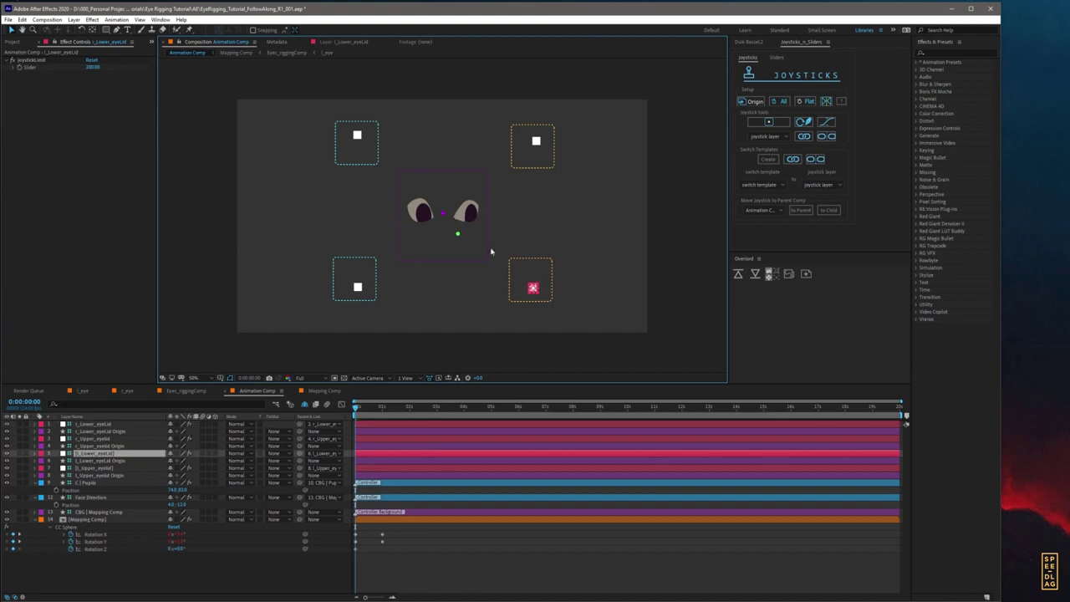
left_click_drag(458, 233, 430, 214)
Step: Pose an asymmetric expression by raising both lower eyelid joysticks and the l_Upper_eyelid joystick and lowering the r_Upper_eyelid joystick
left_click(533, 288)
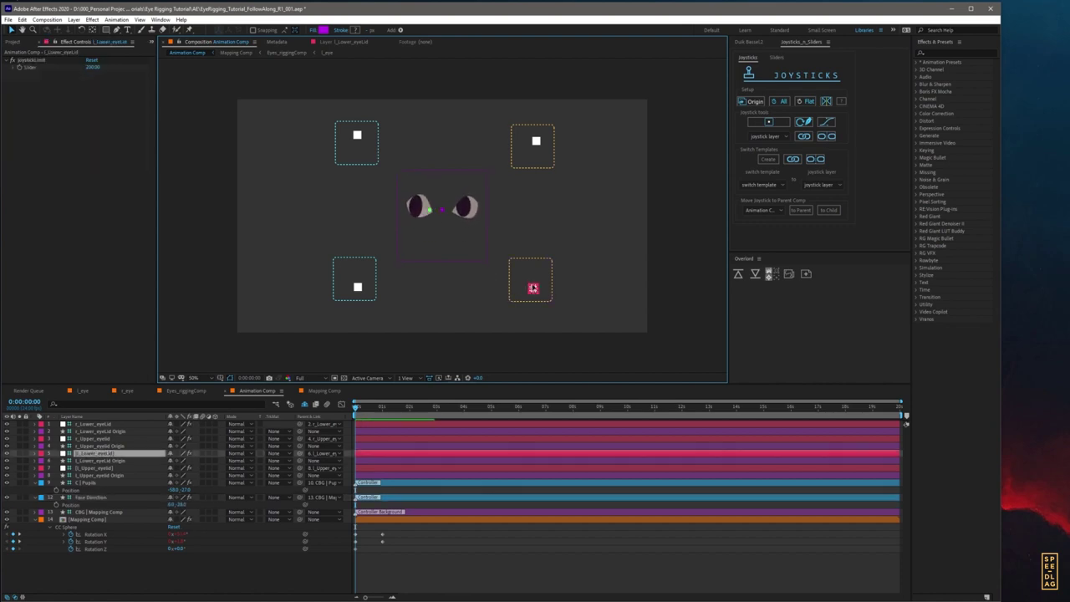
left_click_drag(533, 289, 525, 272)
left_click_drag(358, 287, 355, 280)
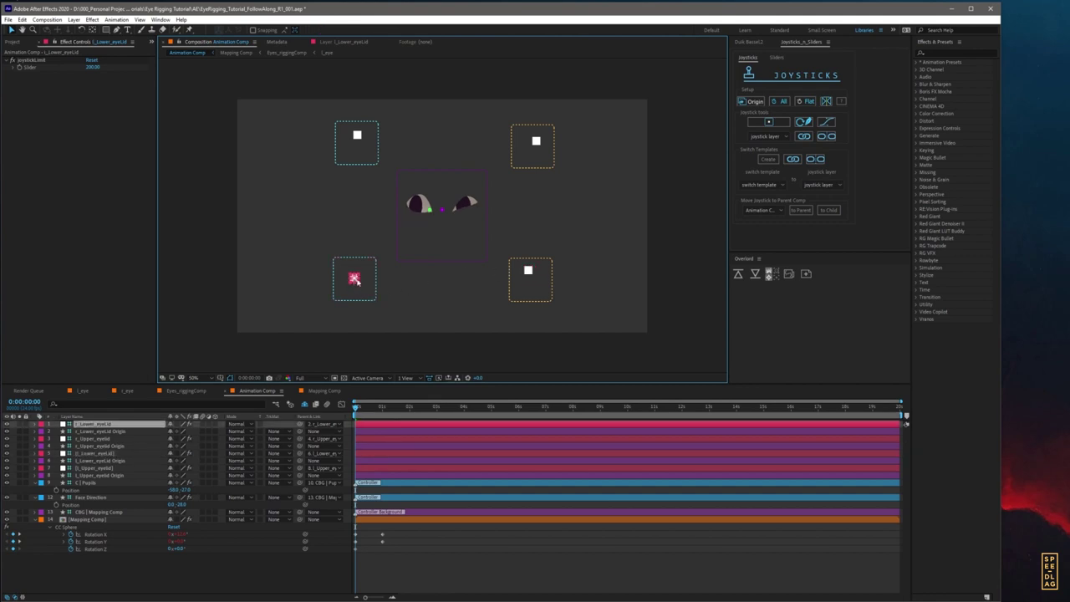
left_click_drag(536, 141, 535, 132)
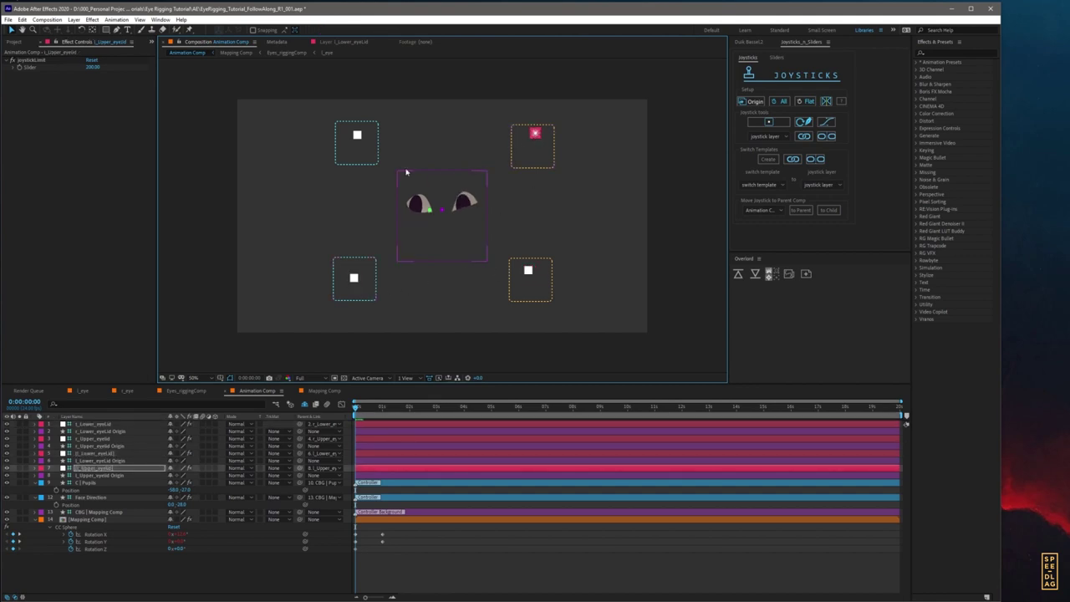
left_click_drag(357, 134, 352, 146)
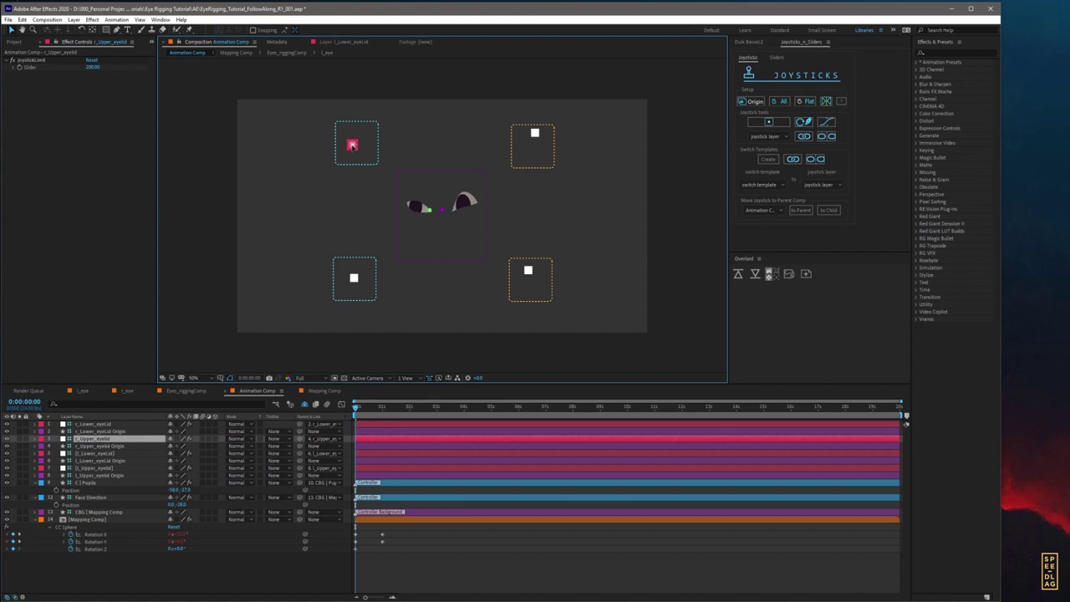
Step: Inspect the posed eyes up close in Animation Comp and save the project
left_click(461, 206)
scroll(461, 198, "up", 4)
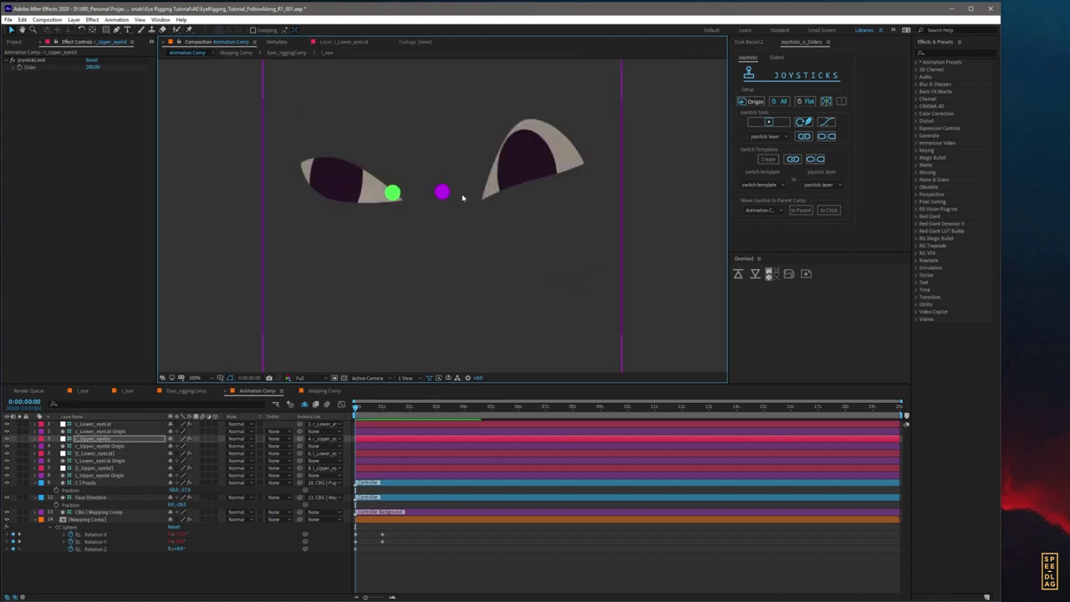
scroll(462, 198, "down", 2)
scroll(462, 198, "down", 2)
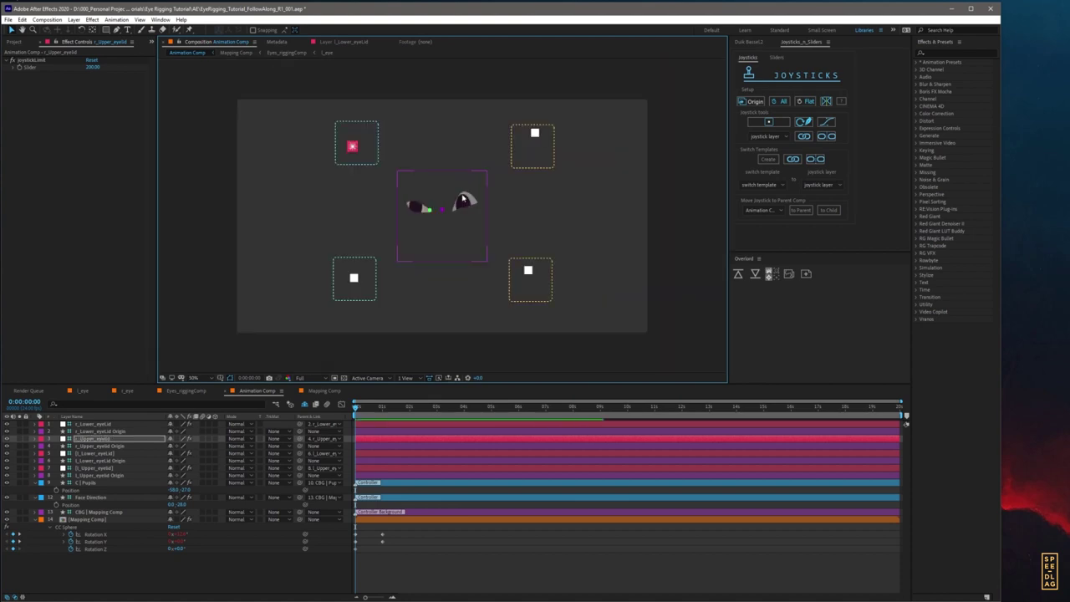
left_click(407, 566)
key("ctrl+s")
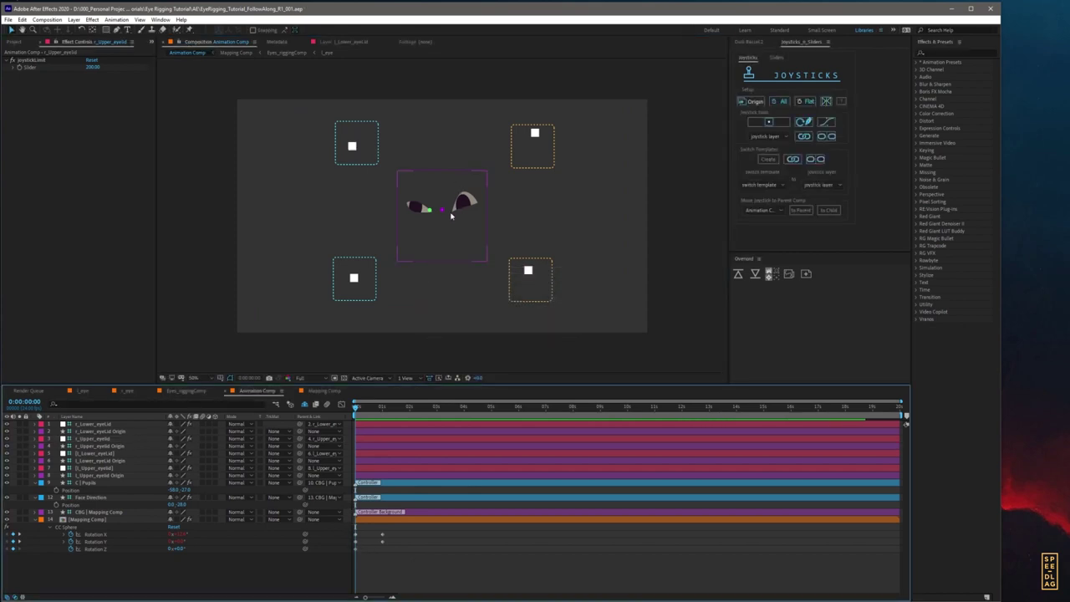
Step: Lower the l_Upper_eyelid joystick to narrow that eye and move the C | Pupils handle between the two eyes
left_click_drag(535, 132, 537, 149)
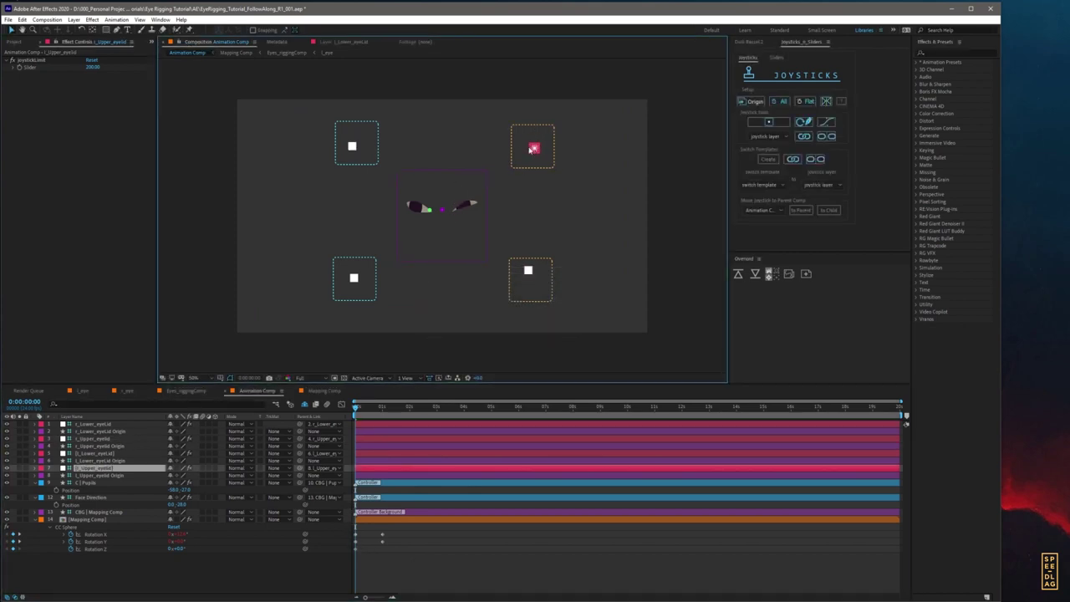
left_click(430, 208)
left_click_drag(430, 208, 441, 207)
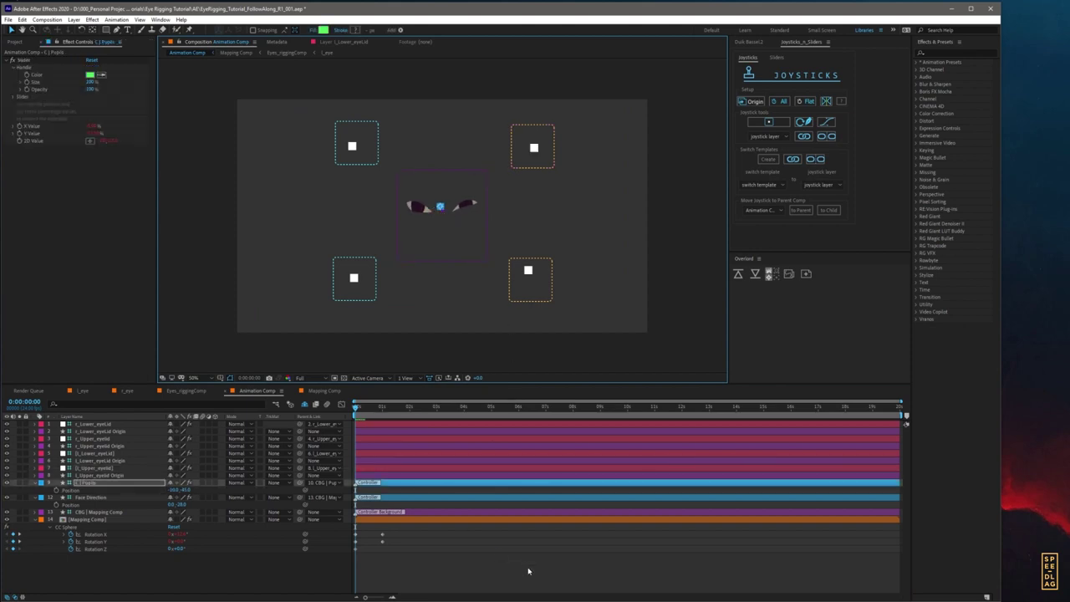
Step: Switch to Illustrator to examine the upper lash and eyebrow shapes of the eye artwork, and return to After Effects
left_click(536, 601)
left_click_drag(322, 406, 502, 329)
left_click_drag(679, 314, 356, 330)
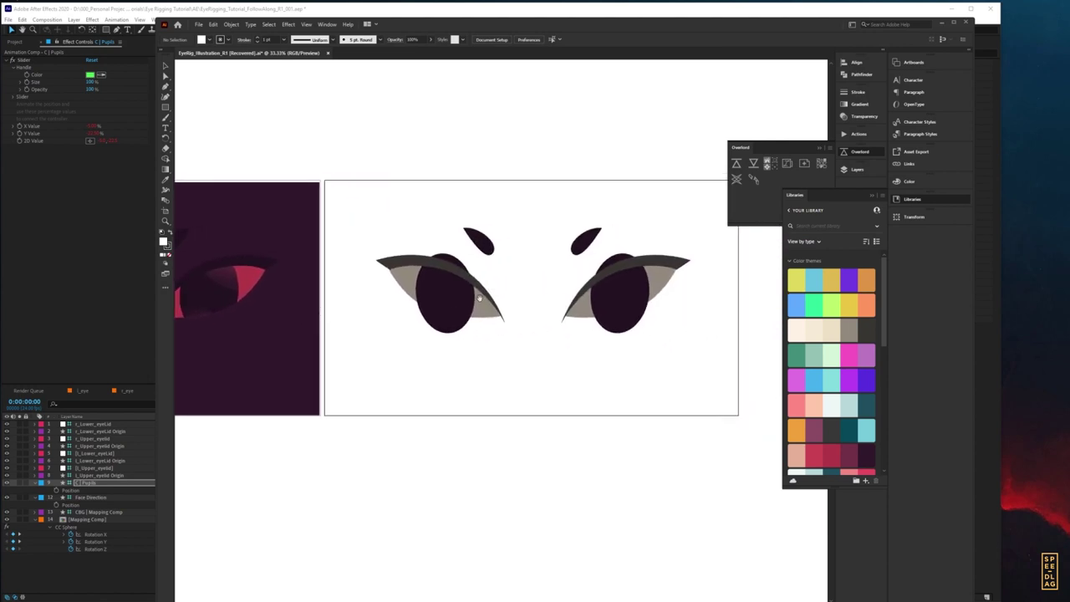
mouse_move(666, 266)
left_mouse_down()
mouse_move(644, 265)
mouse_move(660, 263)
left_mouse_up()
left_click(660, 268)
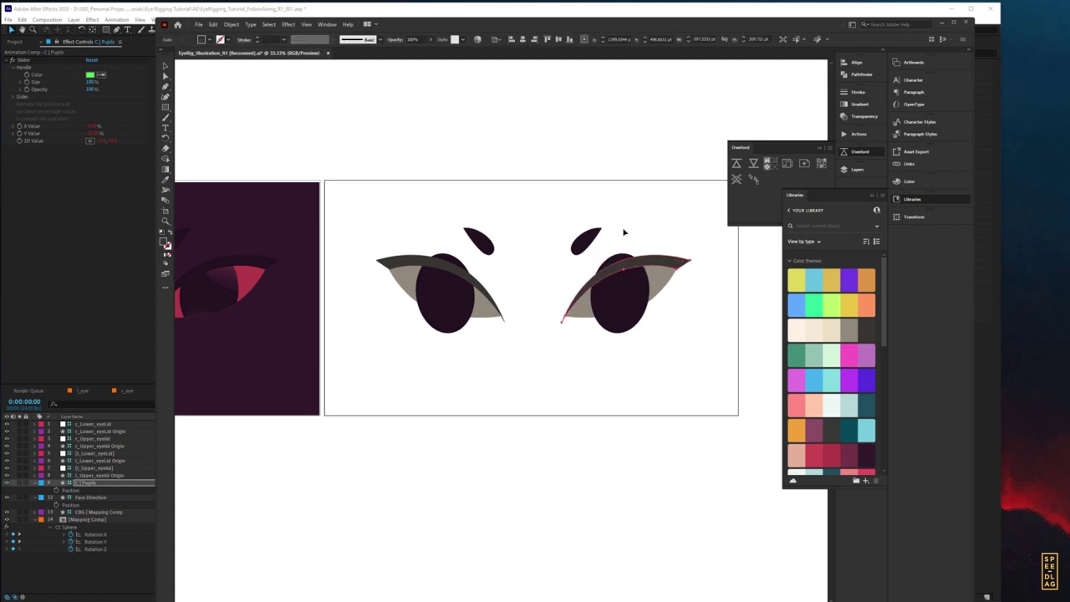
mouse_move(577, 250)
left_mouse_down()
mouse_move(592, 240)
mouse_move(567, 245)
mouse_move(578, 243)
left_mouse_up()
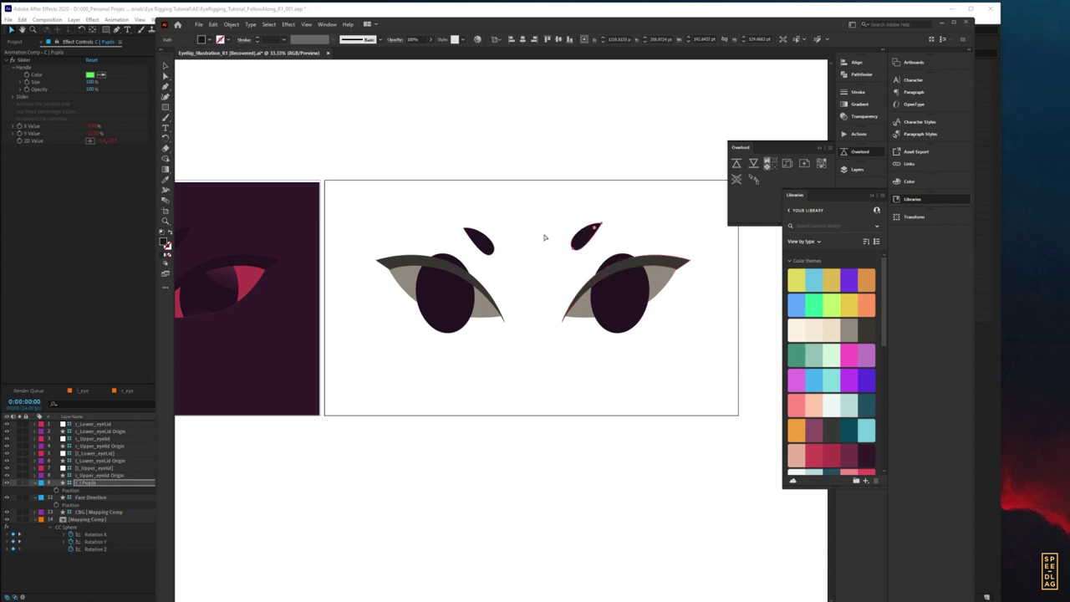
key("ctrl+z")
left_click(149, 572)
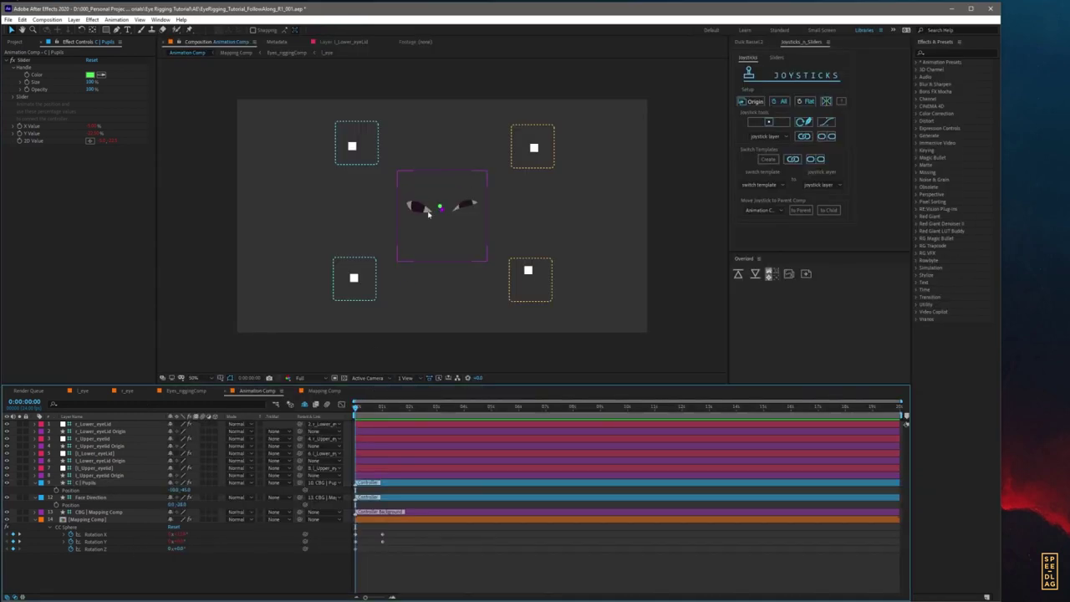
Step: Preview Animation Comp briefly, and open the Pupils precomp through Eyes_riggingComp
key("space")
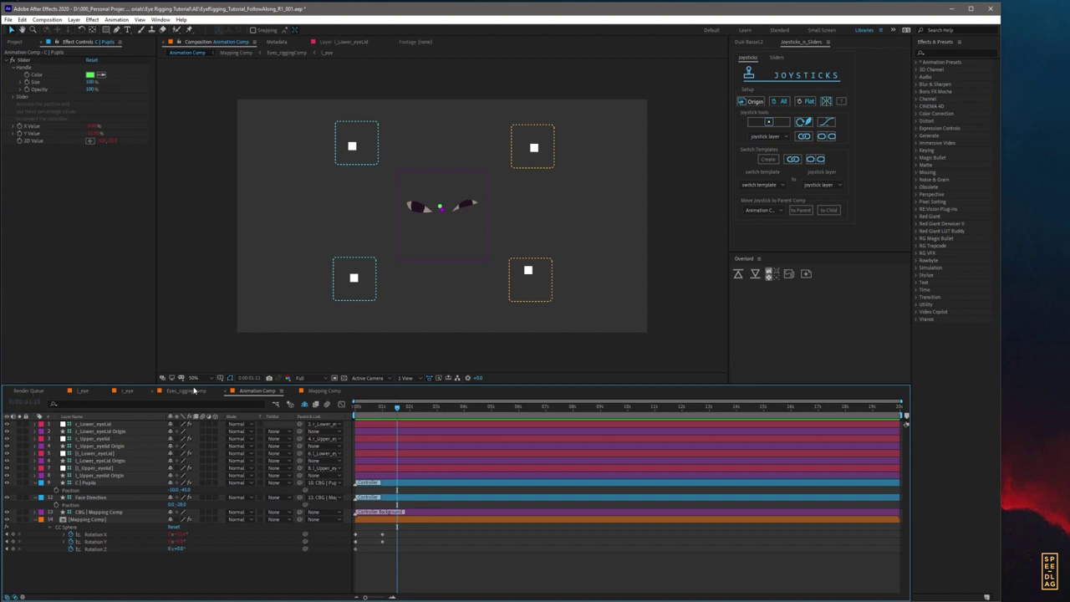
left_click(126, 391)
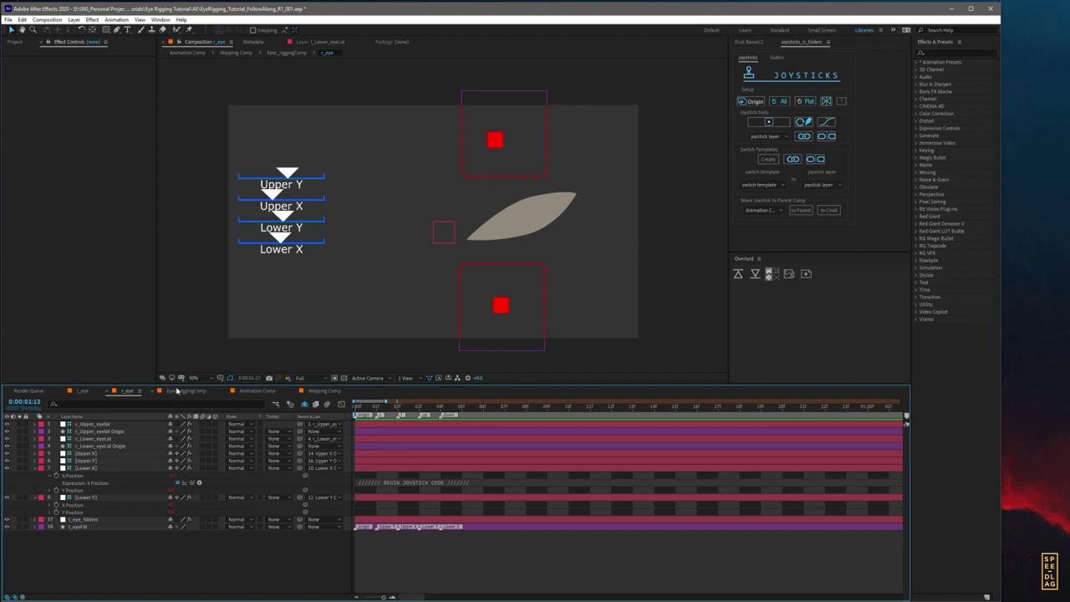
left_click(185, 391)
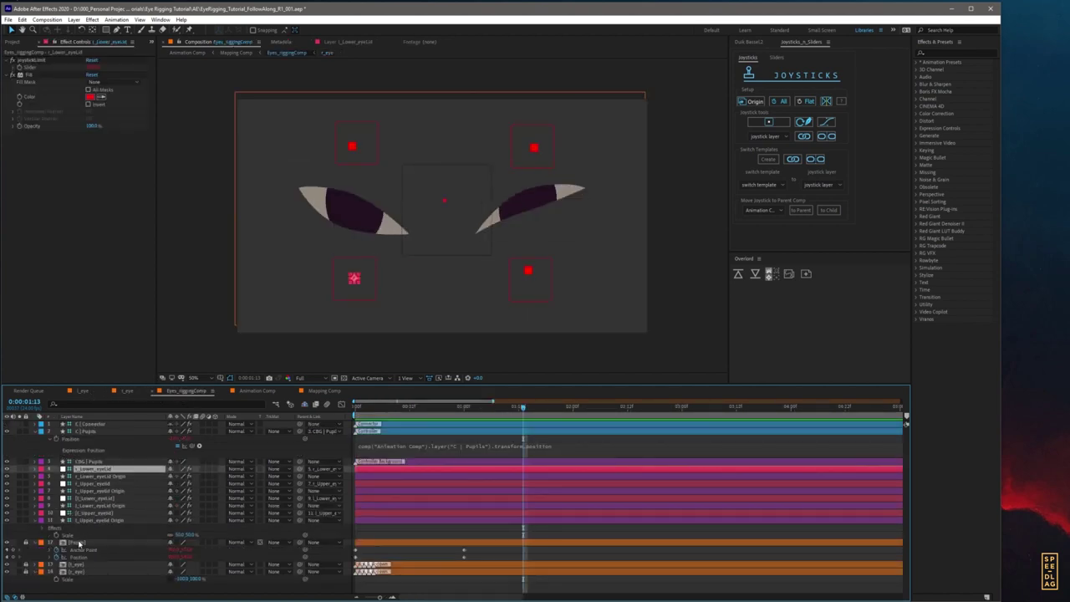
double_click(76, 542)
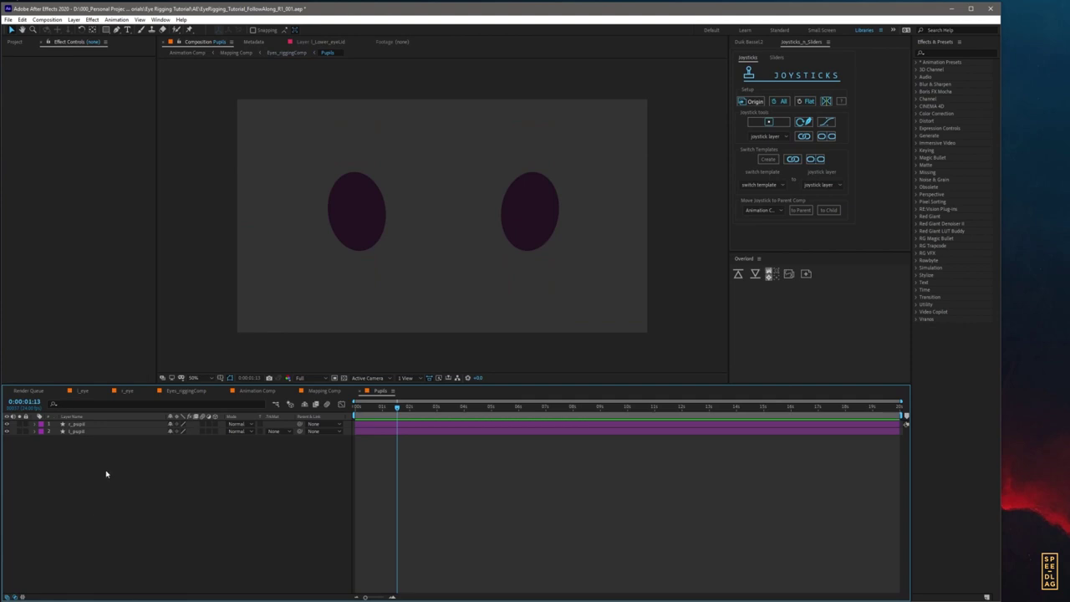
Step: Find the Transform effect by searching for "trans" and apply it to the l_pupil layer
left_click(939, 53)
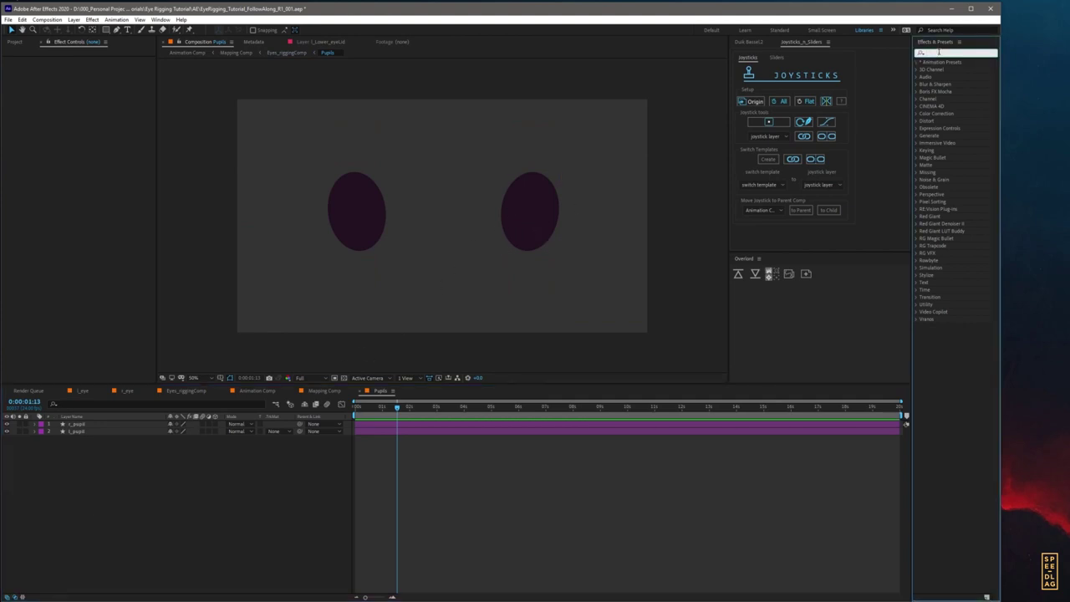
type("trans")
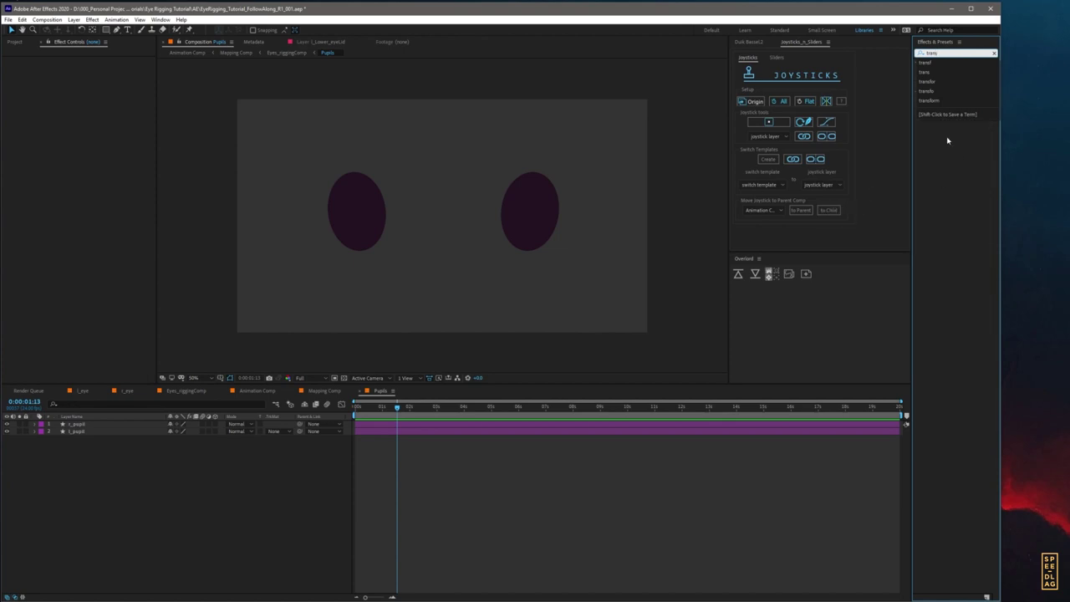
left_click(945, 158)
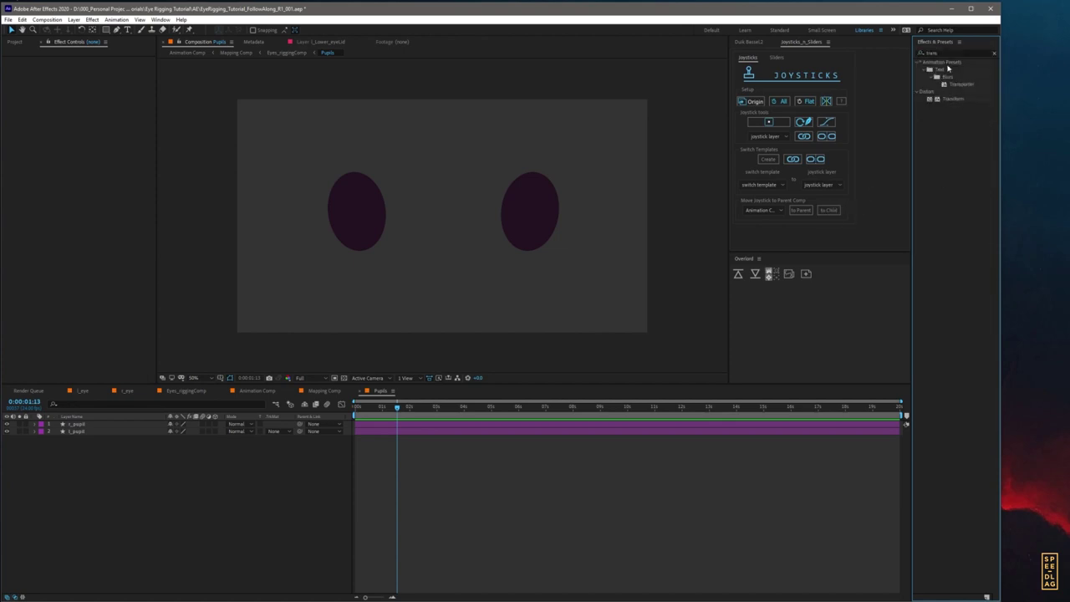
left_click_drag(954, 101, 528, 223)
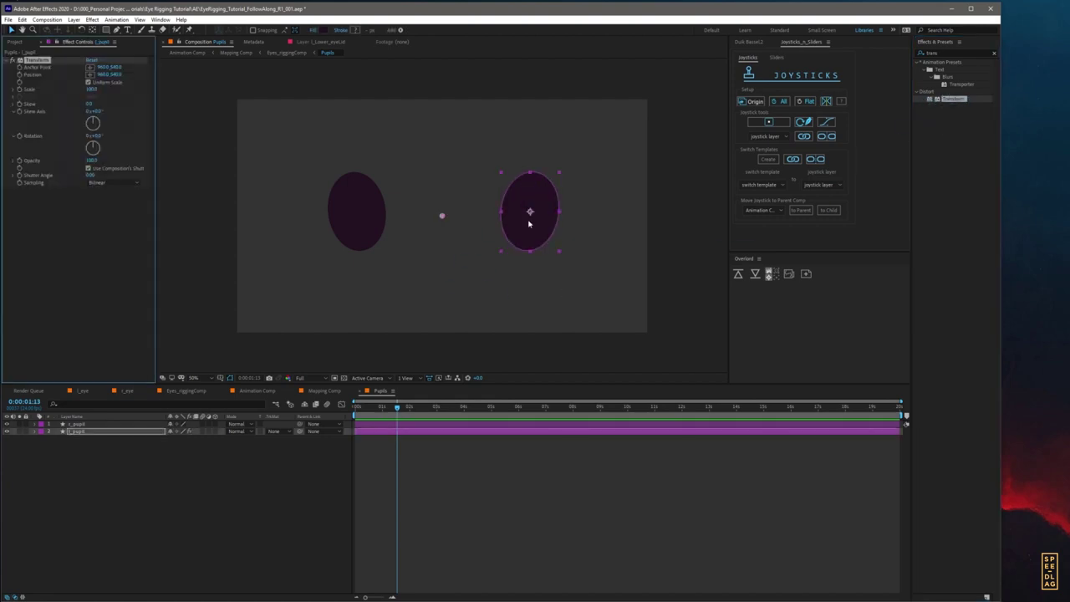
mouse_move(96, 75)
left_mouse_down()
mouse_move(149, 70)
mouse_move(66, 69)
mouse_move(108, 69)
left_mouse_up()
key("ctrl+z")
key("ctrl+z")
Step: Shift the Face Direction and C | Pupils handles in Animation Comp, and adjust the l_Upper_eyelid and r_Upper_eyelid joysticks
left_click(257, 391)
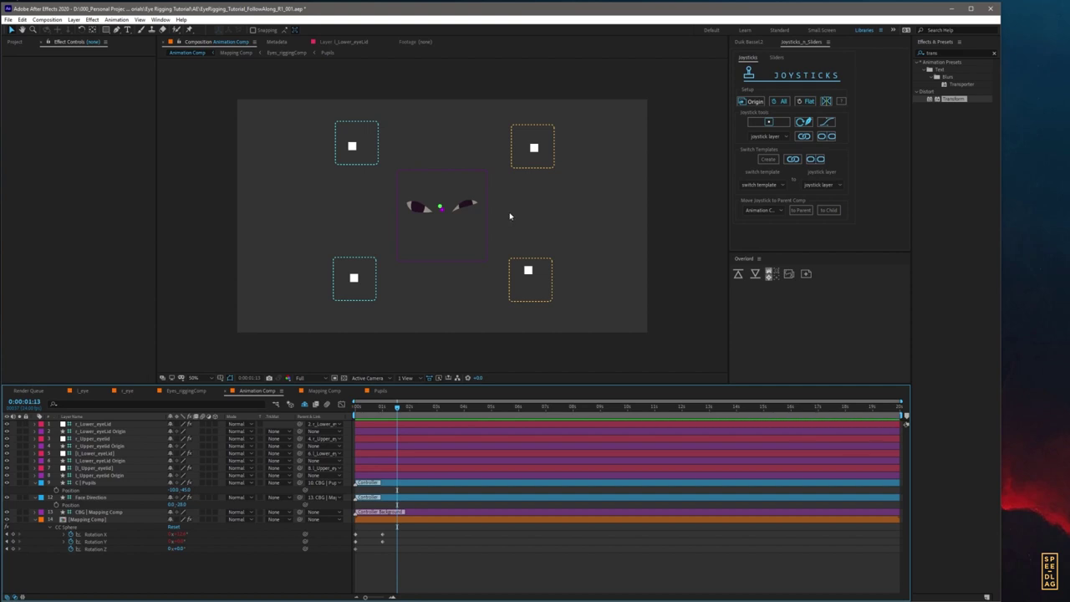
left_click_drag(443, 211, 428, 215)
left_click(439, 205)
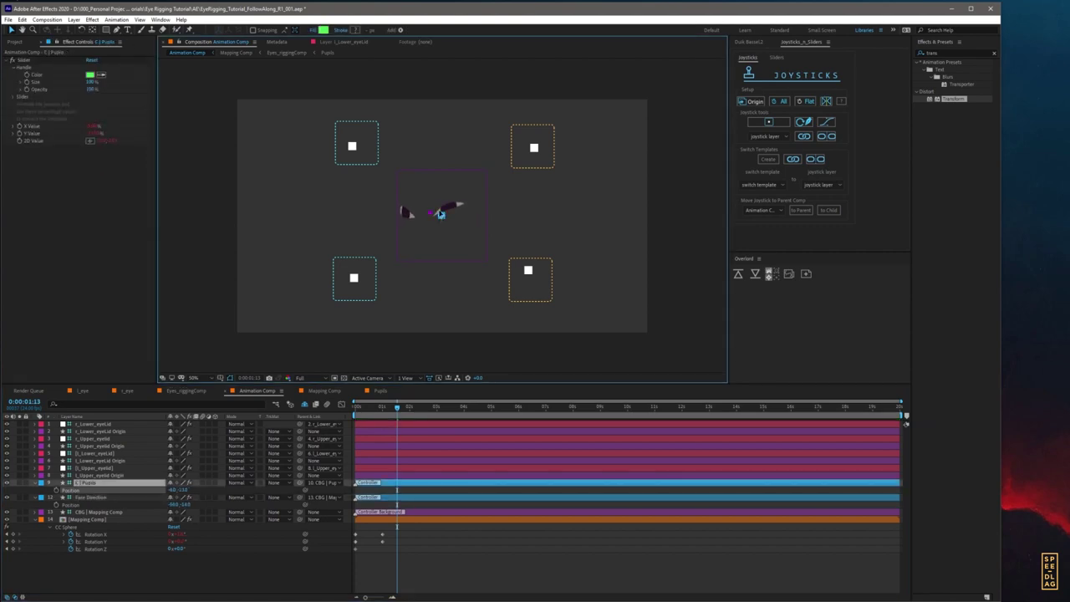
left_click_drag(533, 147, 534, 140)
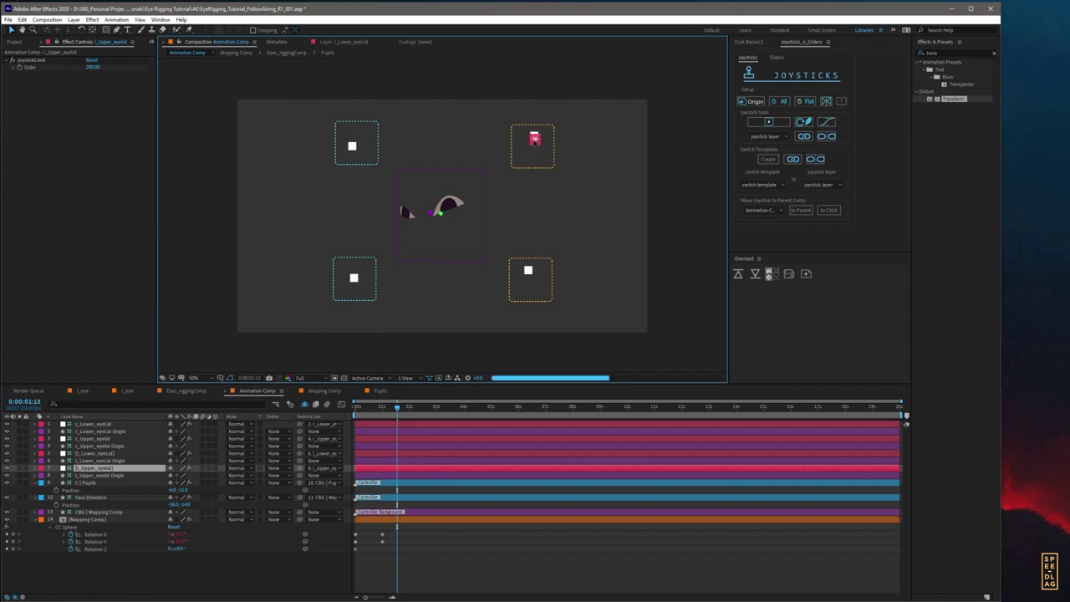
left_click(351, 140)
left_click_drag(352, 142, 354, 142)
left_click_drag(353, 147, 353, 148)
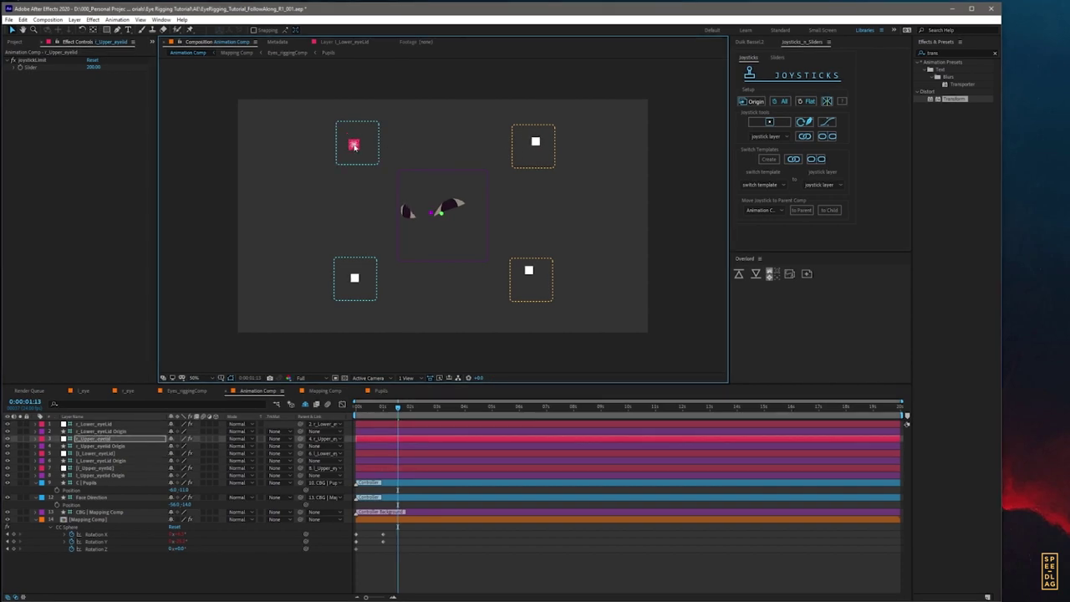
Step: Scale the l_pupil layer down to about 55% in the Pupils comp and check it in Eyes_riggingComp
left_click(379, 392)
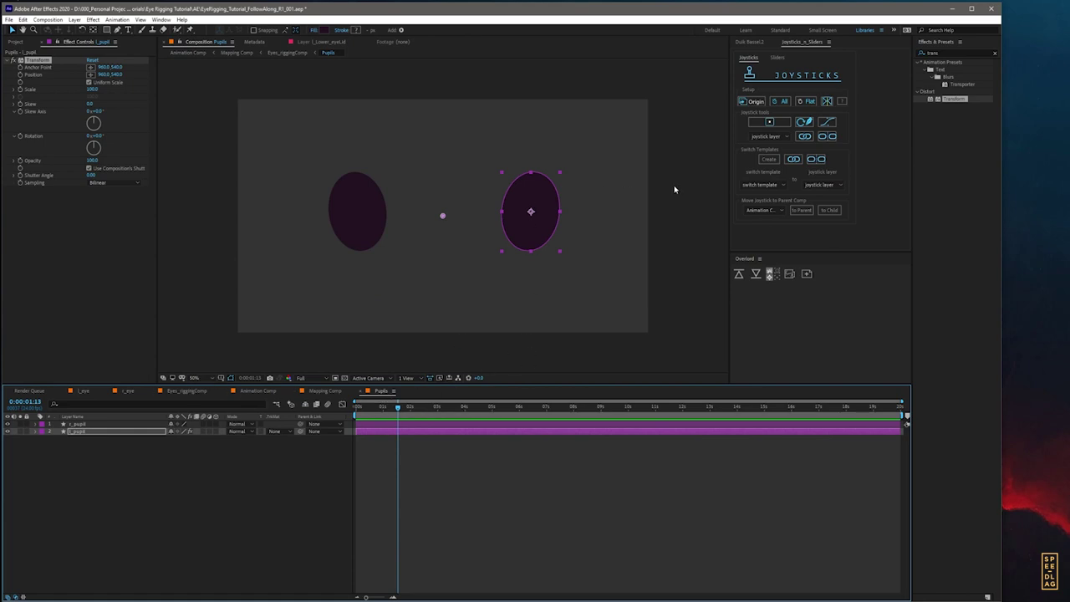
key("s")
left_click_drag(180, 438, 150, 437)
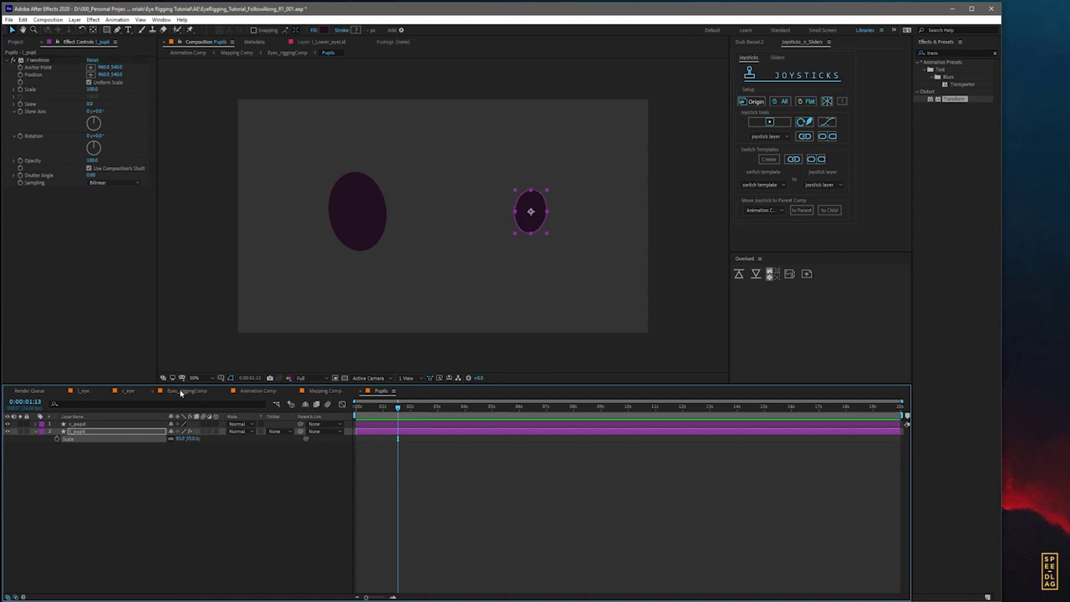
left_click(184, 390)
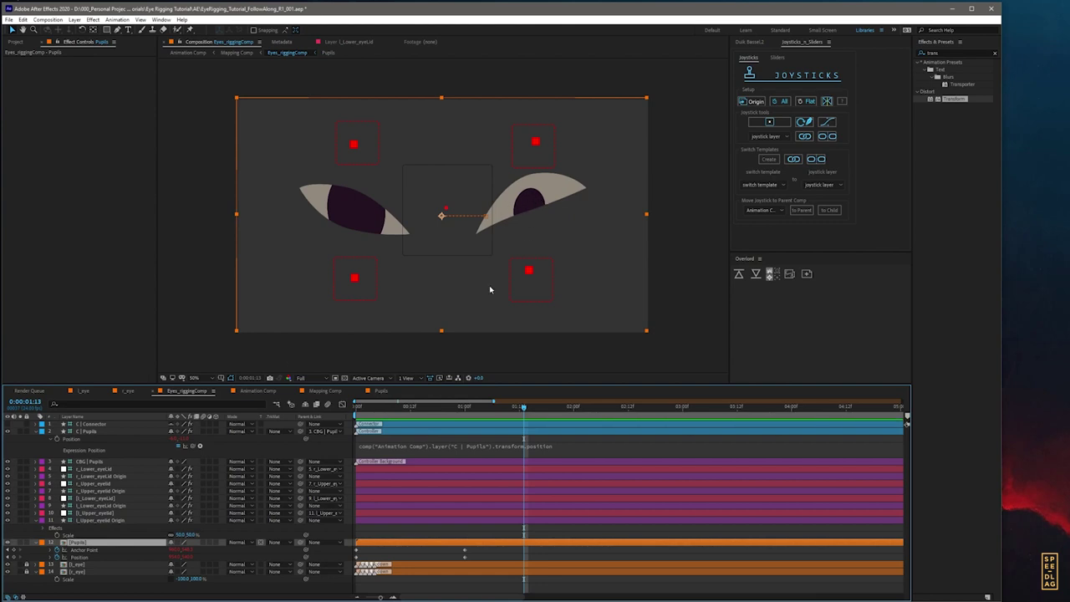
Step: Set the scale of the l_pupil layer in the Pupils comp to 100%
left_click(378, 391)
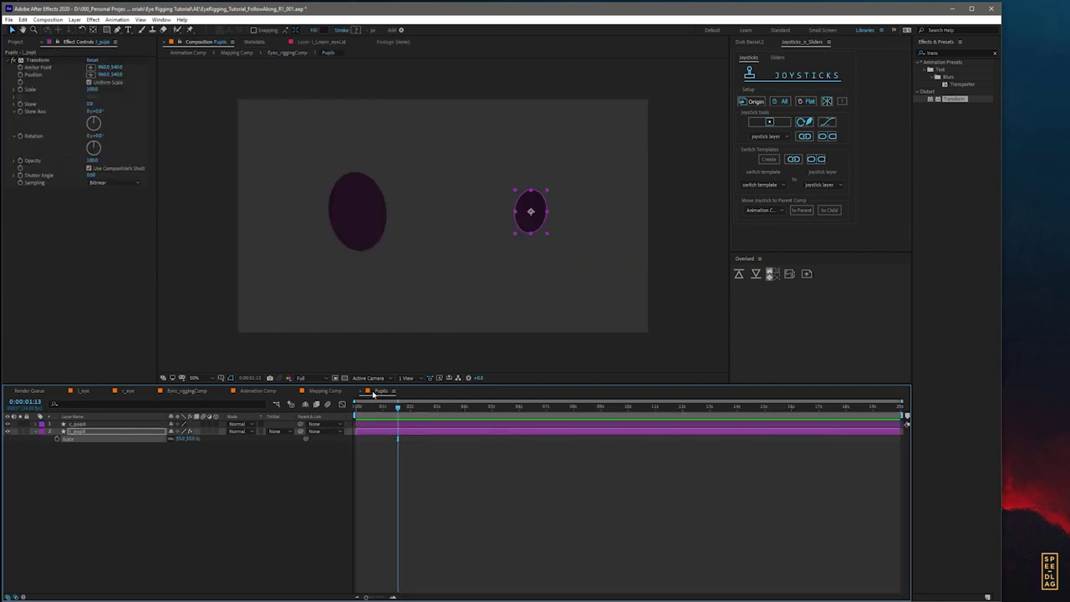
left_click(181, 438)
type("100")
key("Return")
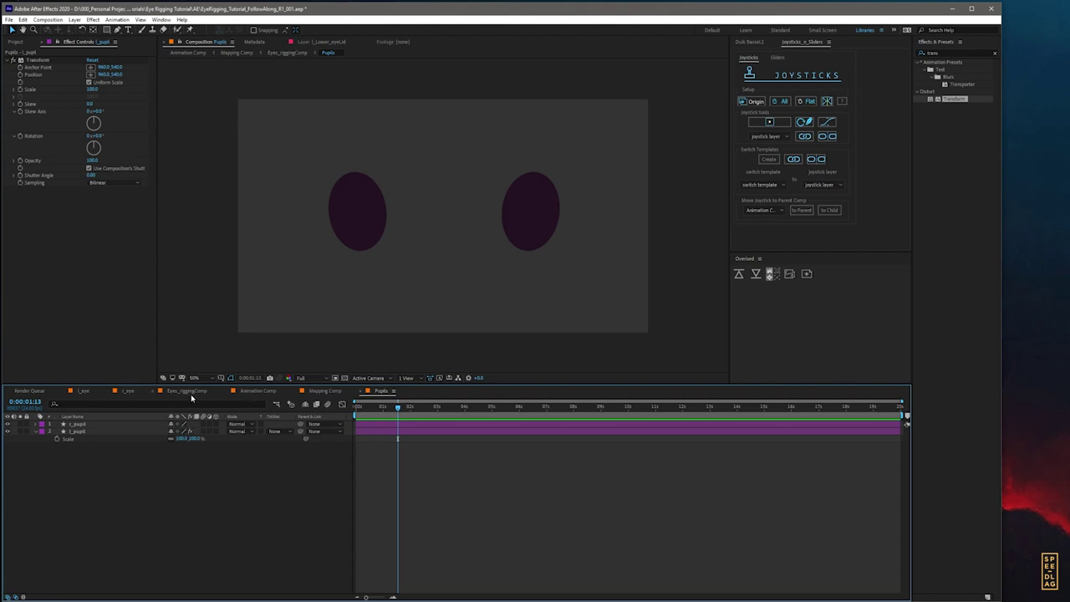
Step: Move the Face Direction handle up and lower both lower eyelid joysticks in Animation Comp for a final pose test
left_click(258, 391)
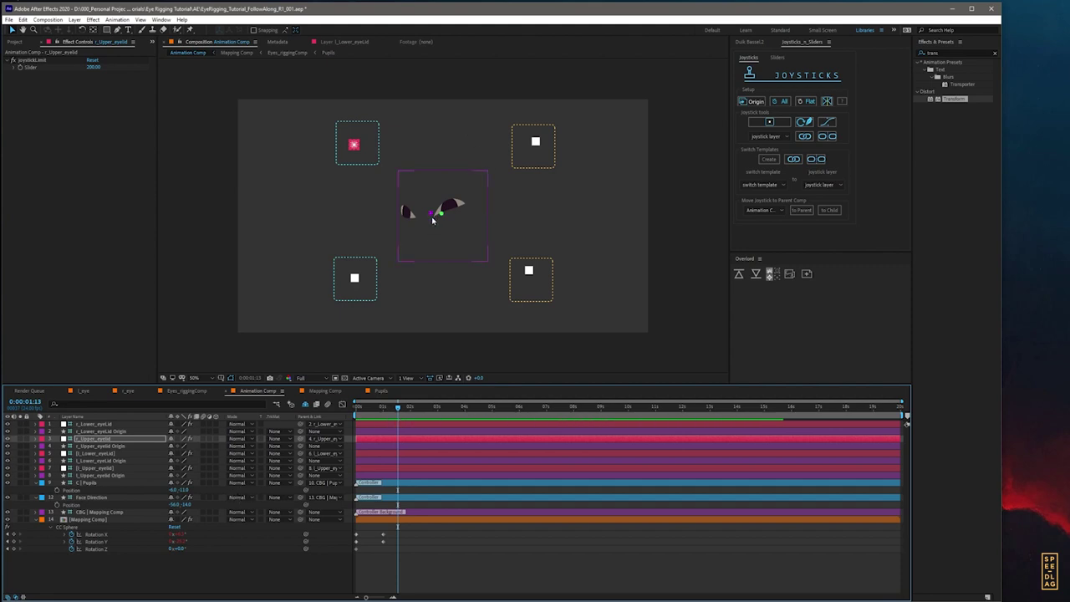
scroll(432, 220, "up", 2)
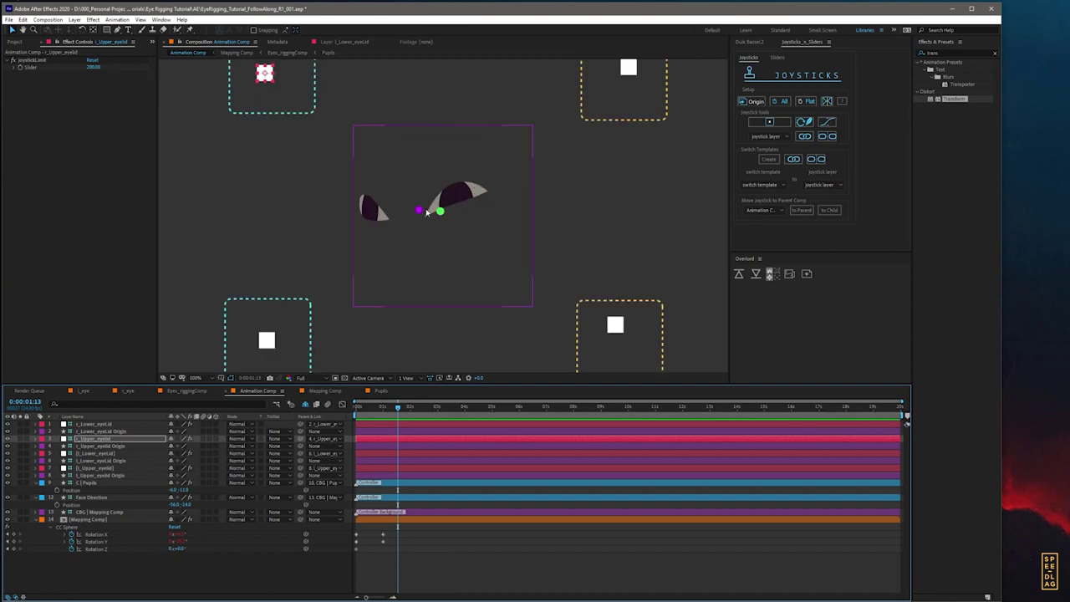
mouse_move(419, 210)
left_mouse_down()
mouse_move(419, 197)
mouse_move(440, 210)
mouse_move(426, 192)
mouse_move(431, 203)
left_mouse_up()
mouse_move(616, 324)
left_mouse_down()
mouse_move(614, 351)
mouse_move(618, 342)
left_mouse_up()
mouse_move(266, 341)
left_mouse_down()
mouse_move(266, 355)
mouse_move(272, 343)
left_mouse_up()
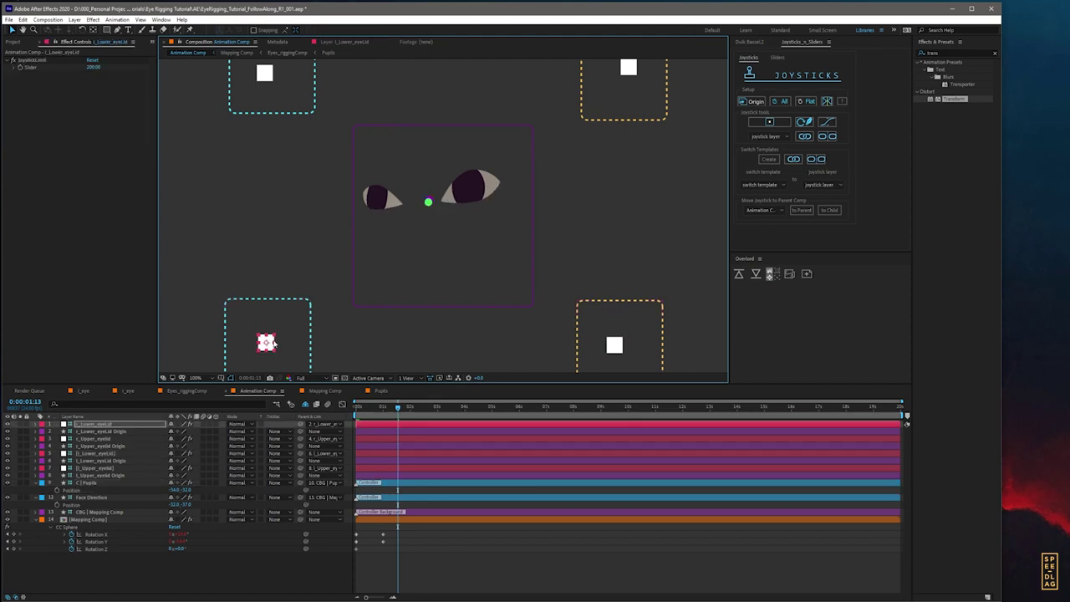
scroll(275, 344, "down", 1)
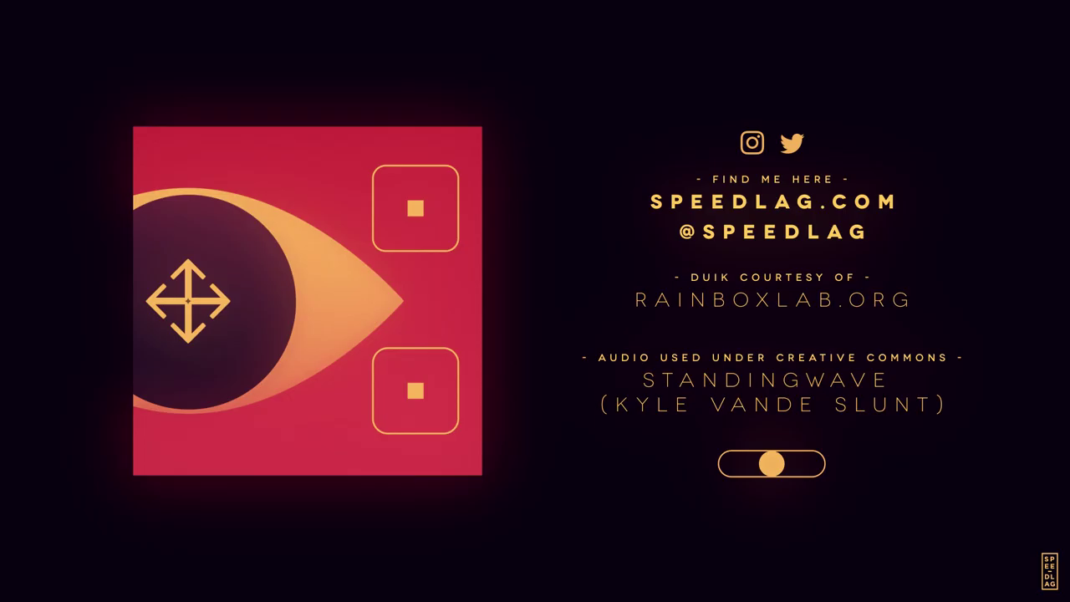